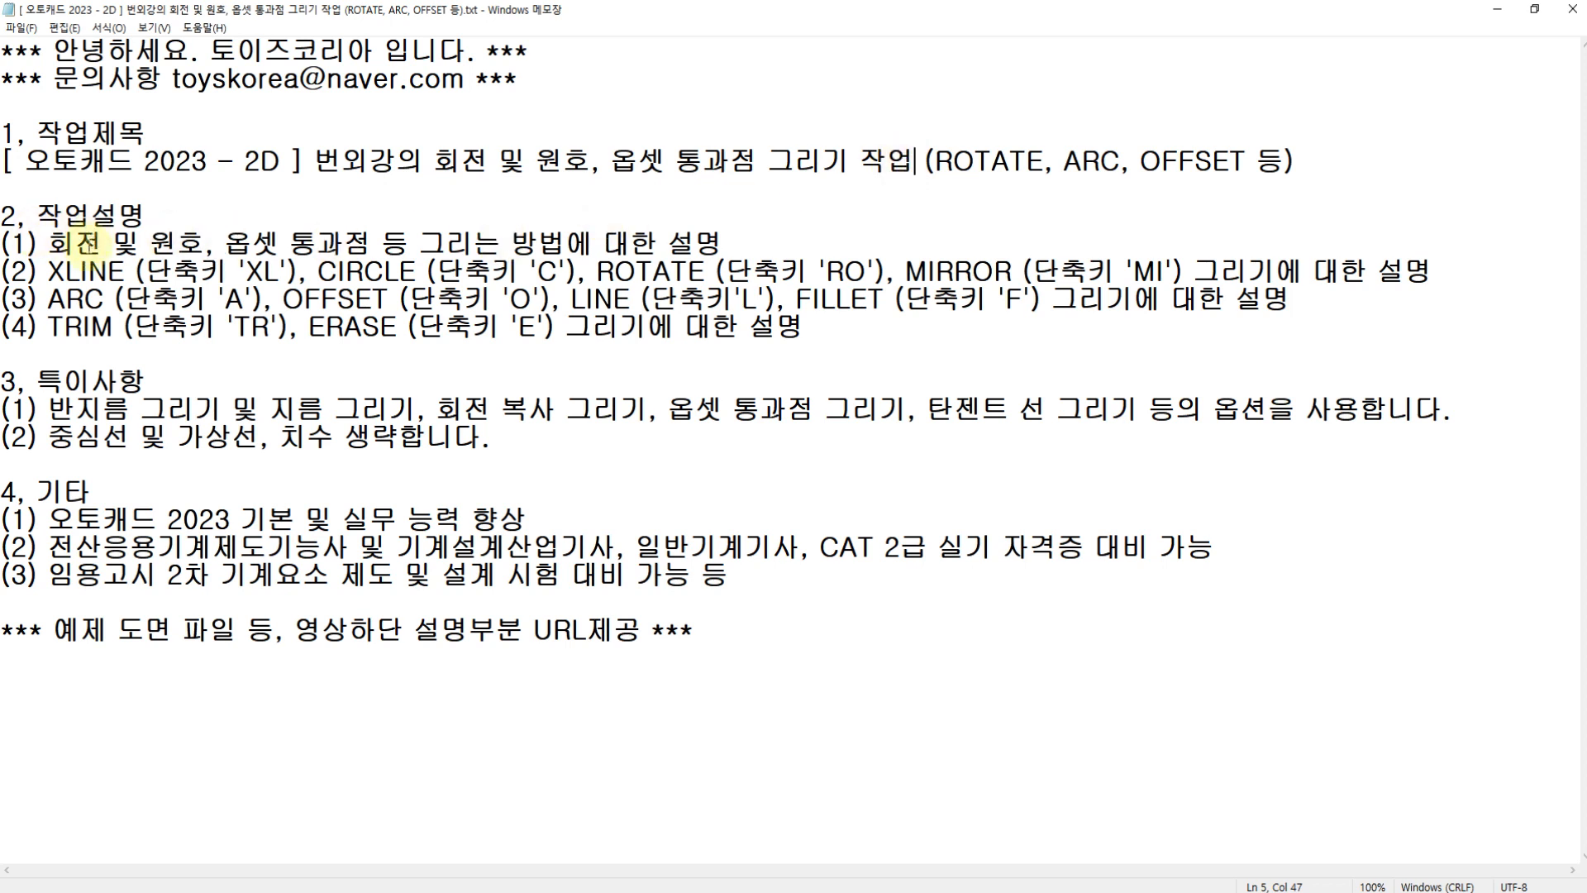
- Read the work description in the notes, covering the commands from XLINE and CIRCLE through TRIM and ERASE
{"action": "left_click", "coordinate": [148, 244]}
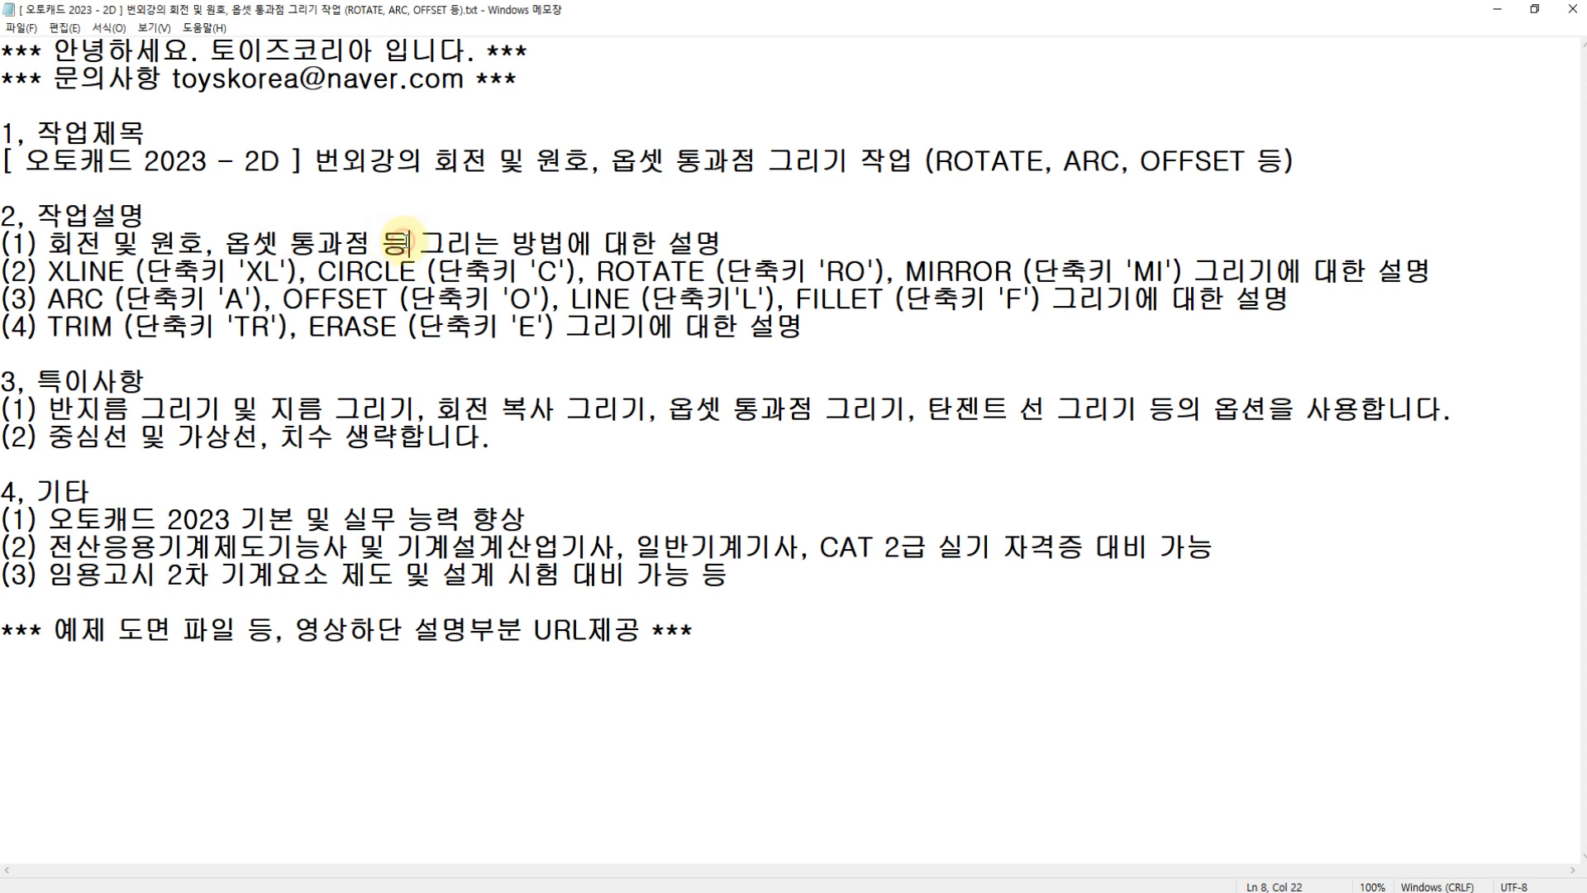
{"action": "left_click", "coordinate": [124, 271]}
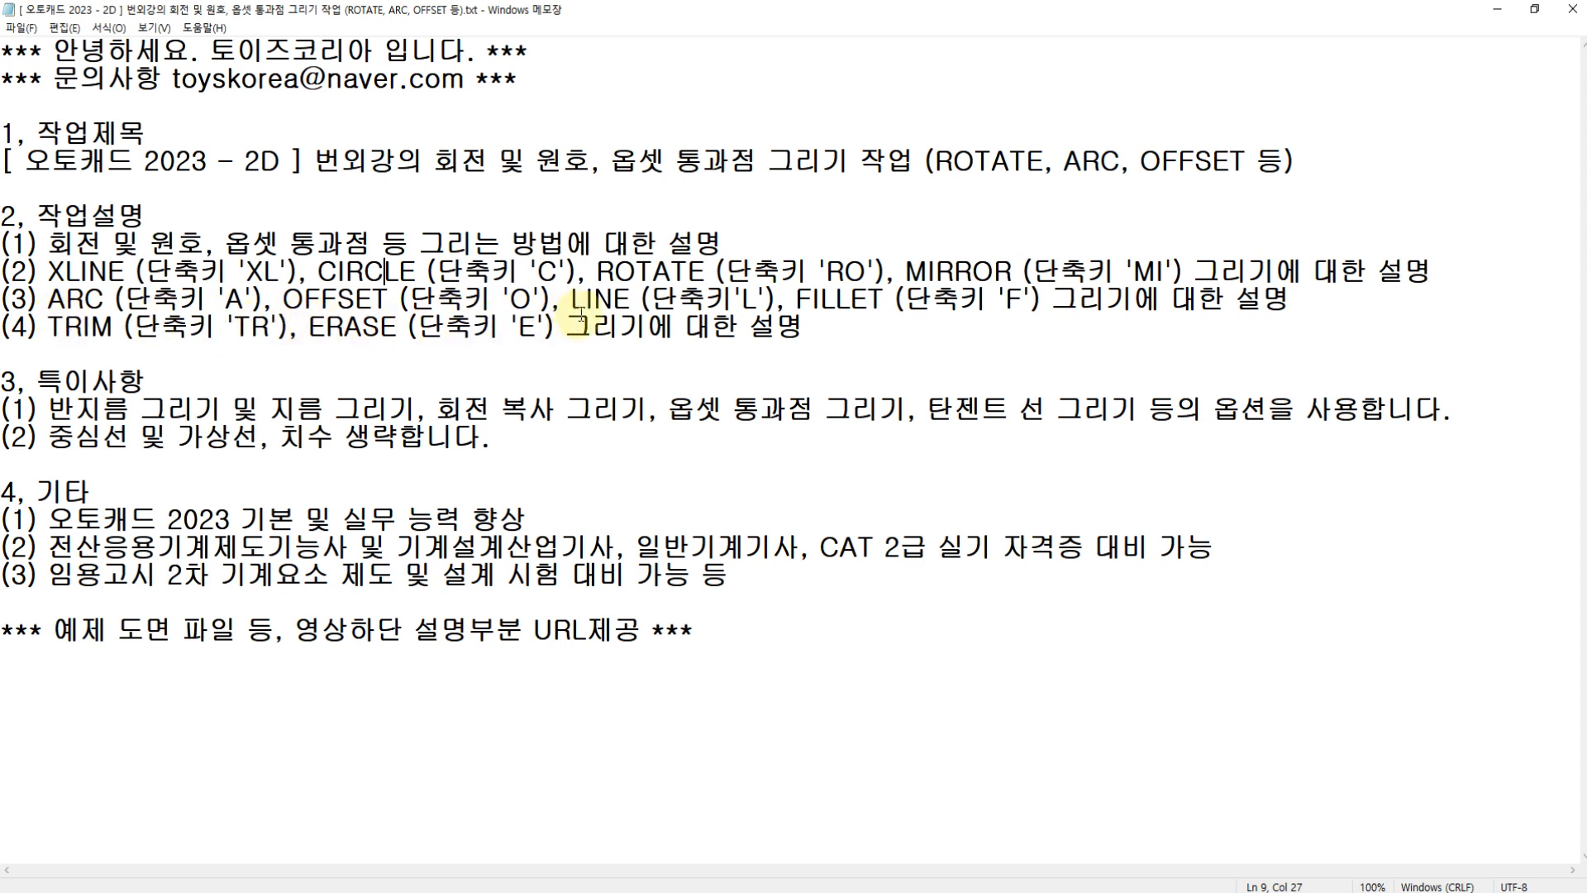
{"action": "left_click", "coordinate": [806, 327]}
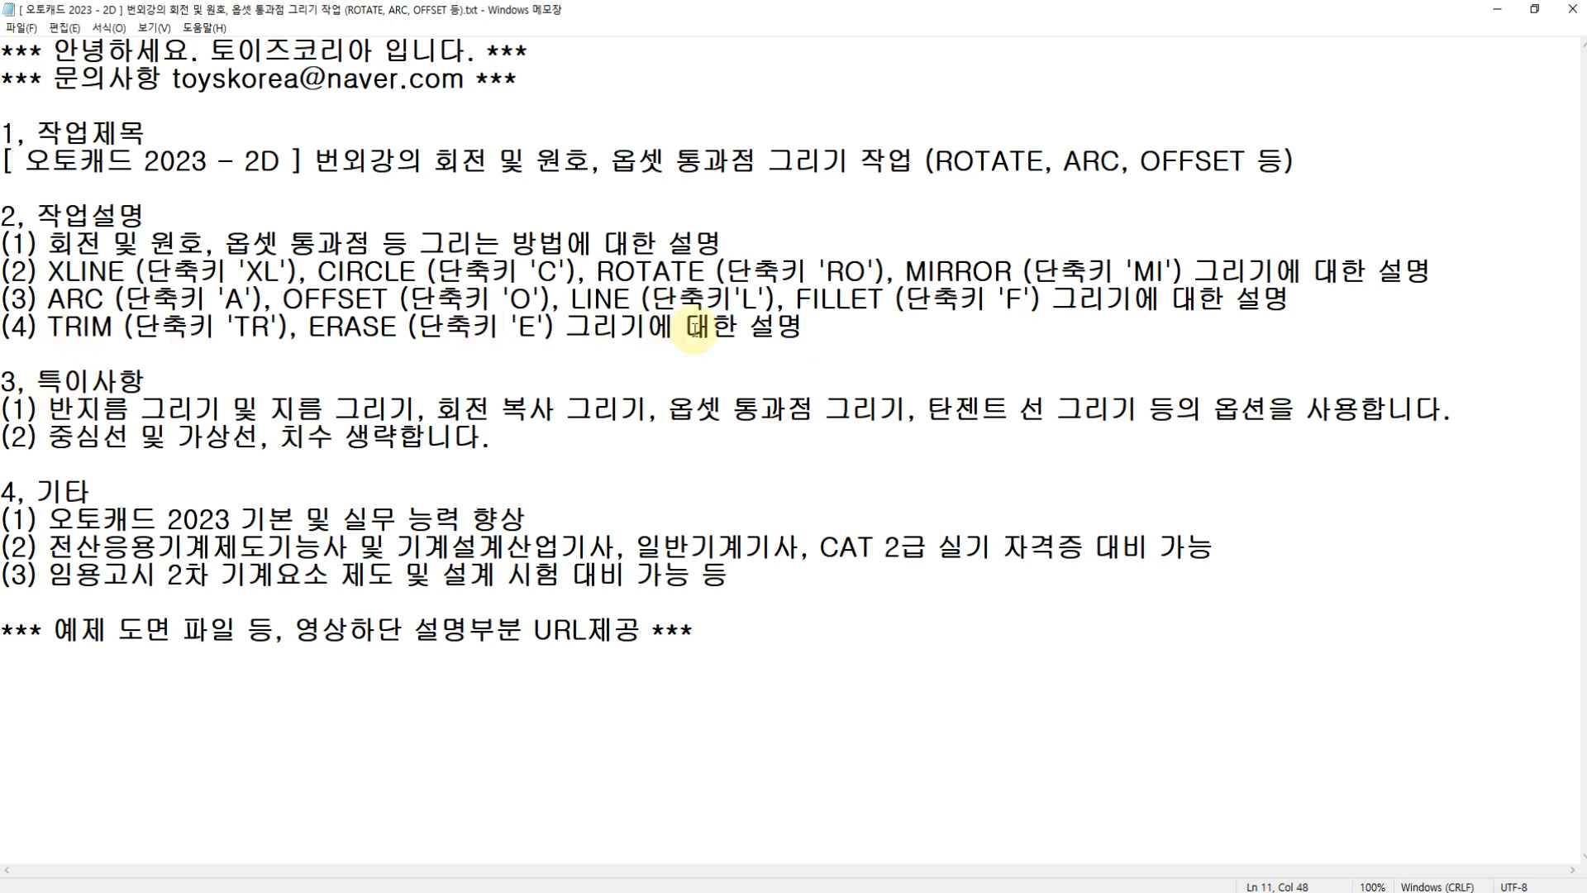
{"action": "left_click_drag", "start_coordinate": [808, 331], "coordinate": [50, 271]}
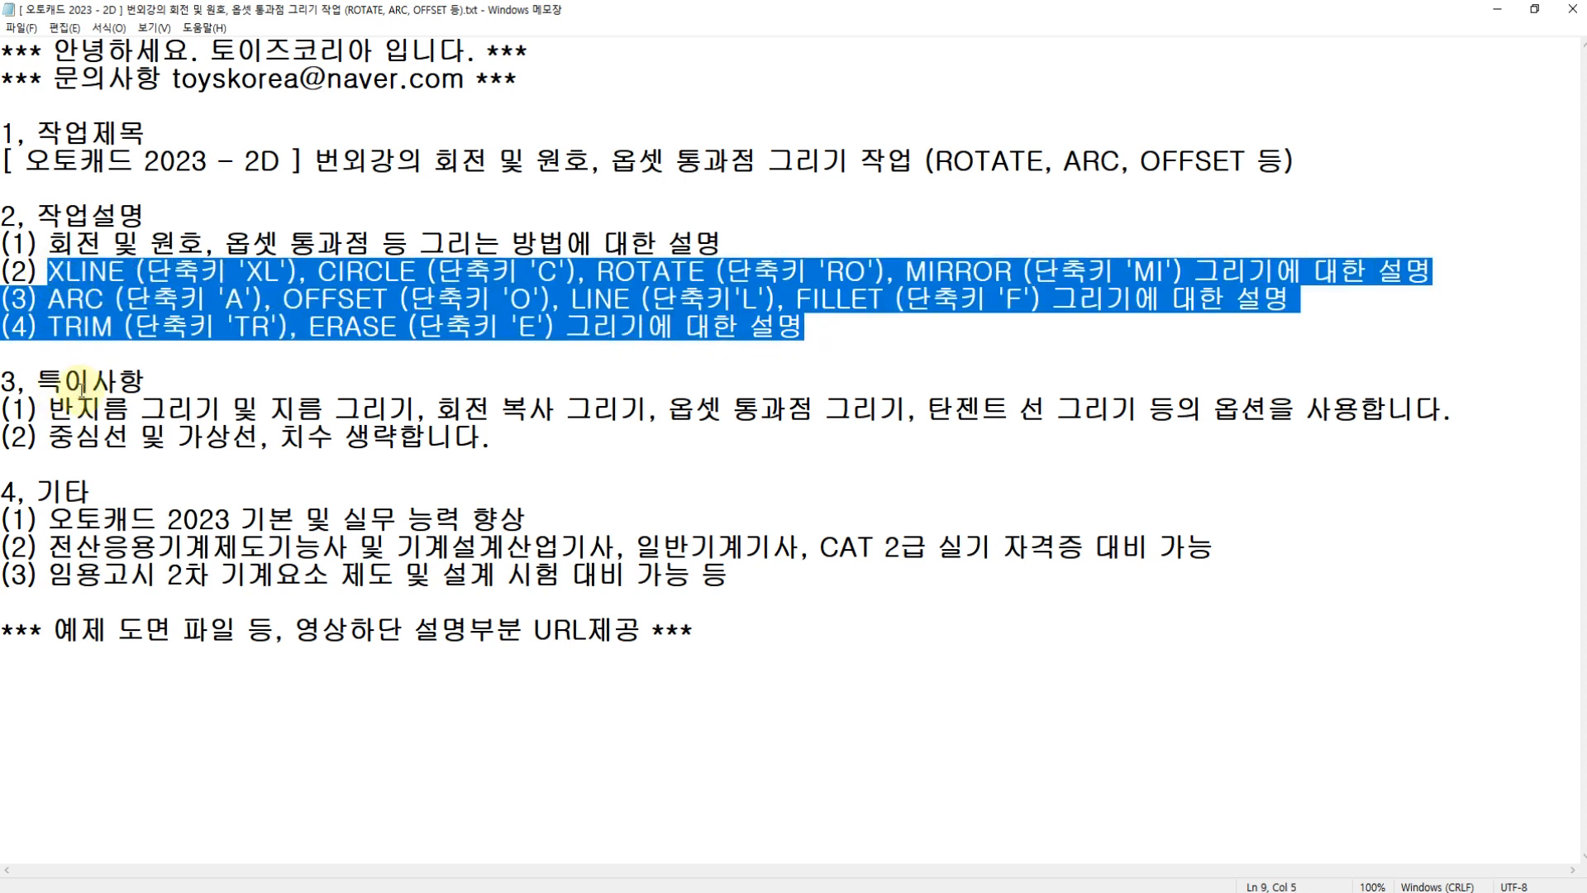
{"action": "left_click", "coordinate": [347, 279]}
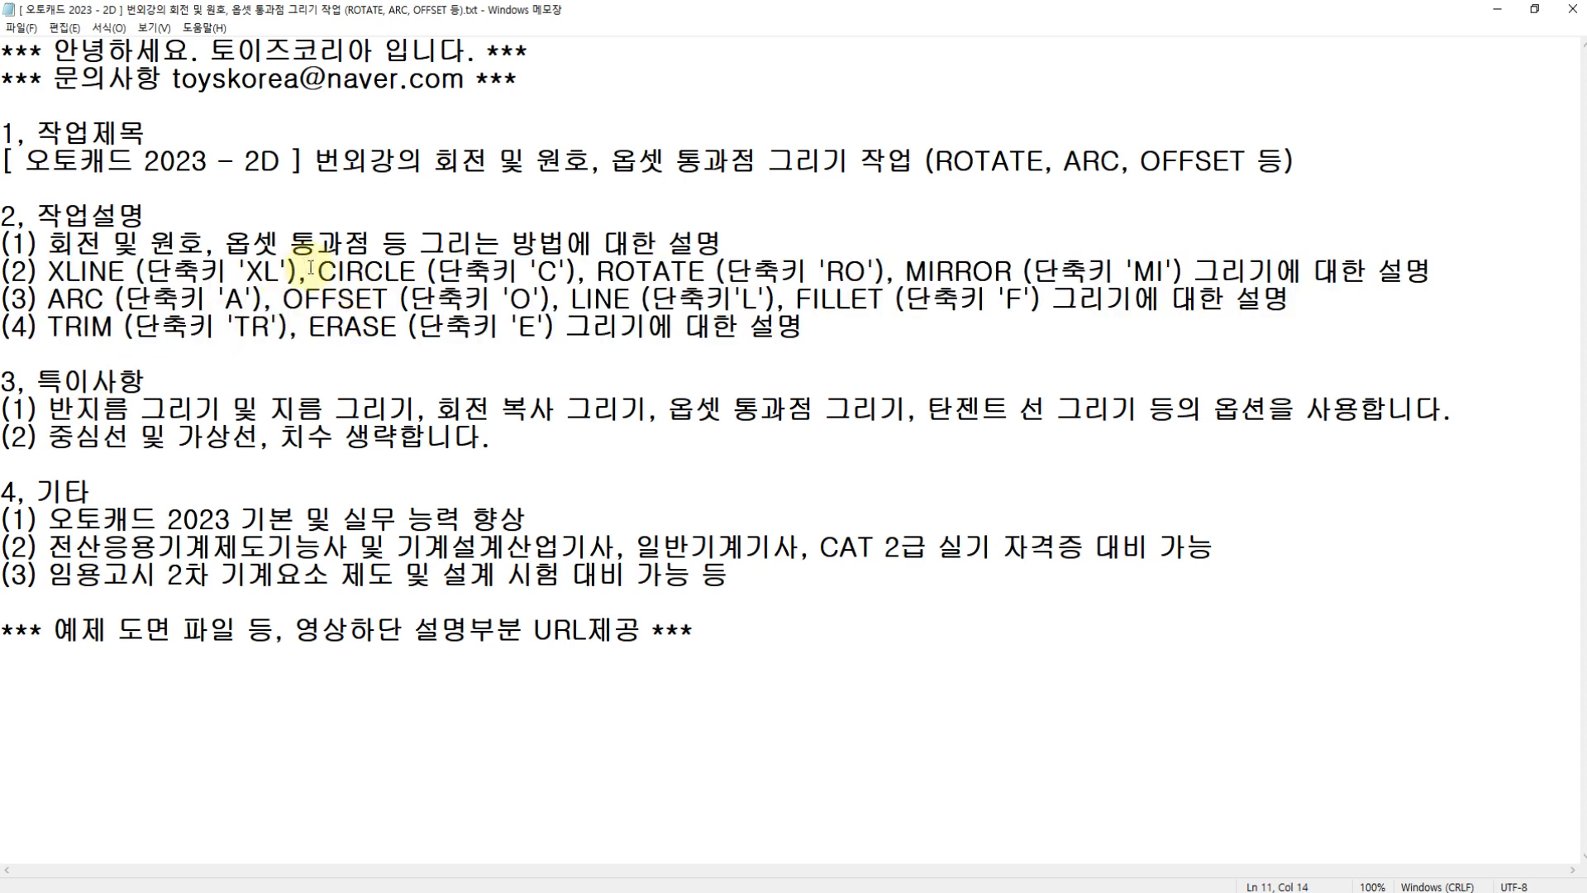
{"action": "left_click", "coordinate": [314, 270]}
- Read the special notes on drawing options and omitted centre lines and dimensions, plus the closing remark about example files
{"action": "left_click_drag", "start_coordinate": [50, 407], "coordinate": [413, 408]}
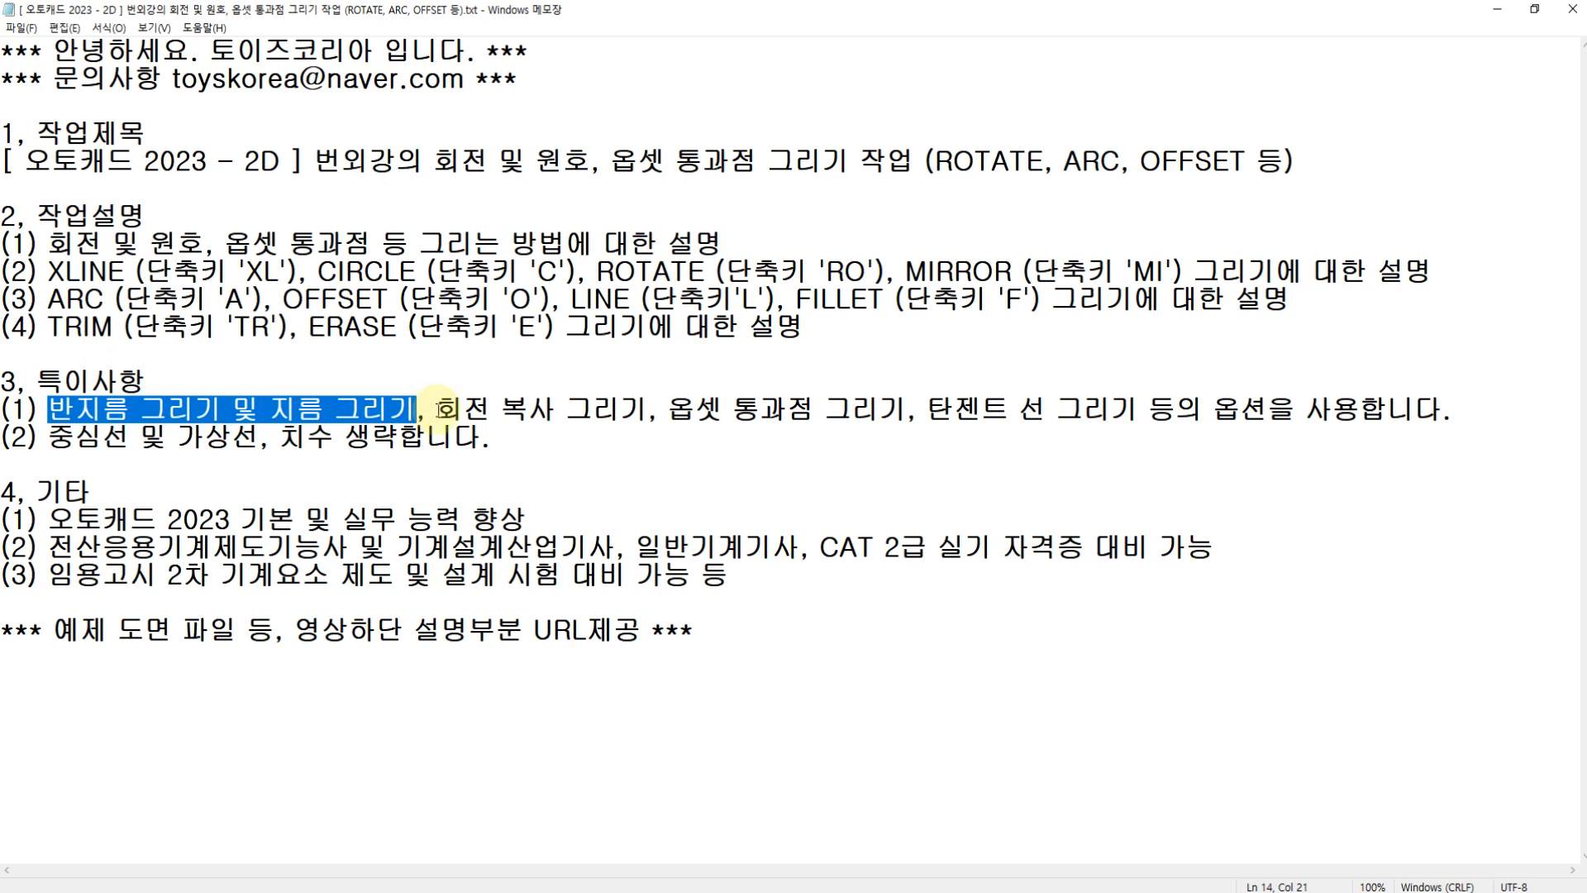
{"action": "left_click", "coordinate": [436, 408]}
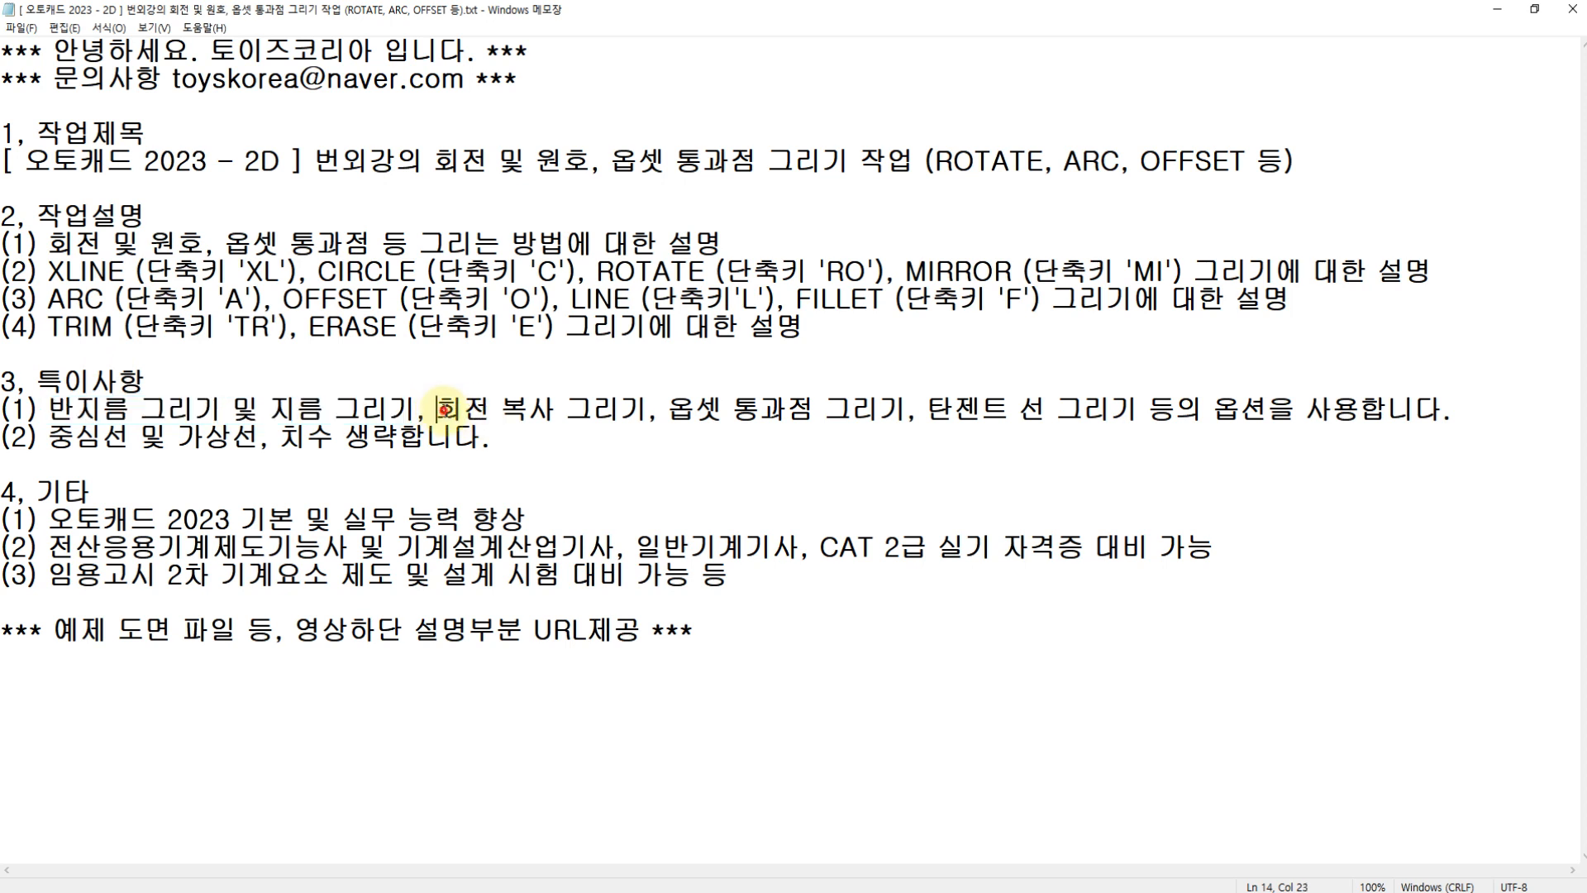
{"action": "left_click_drag", "start_coordinate": [443, 408], "coordinate": [890, 408]}
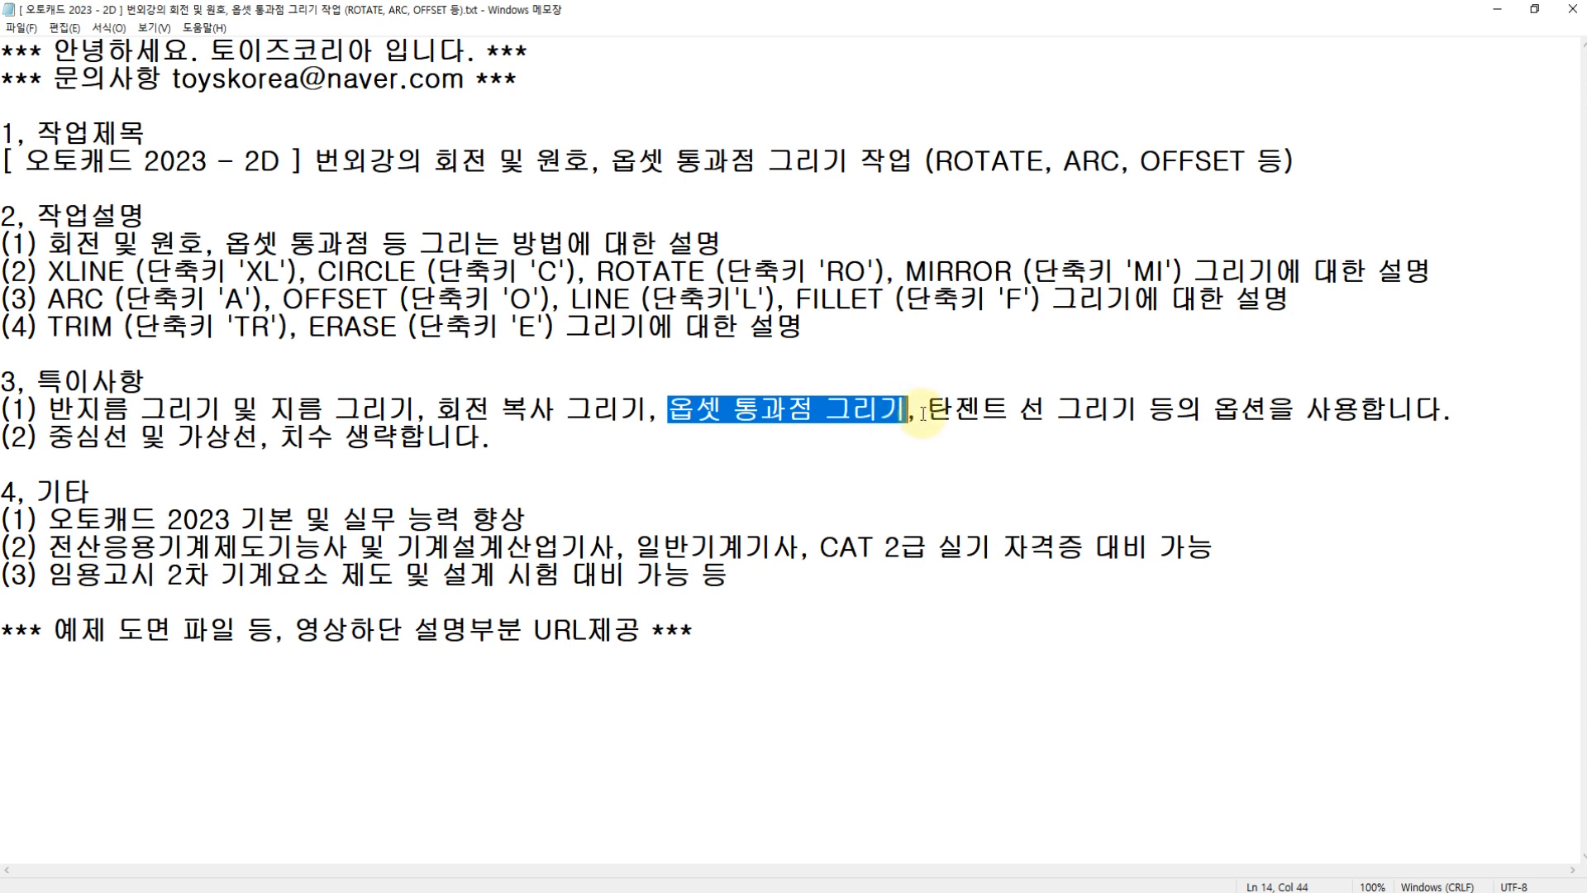
{"action": "left_click_drag", "start_coordinate": [927, 410], "coordinate": [1044, 411]}
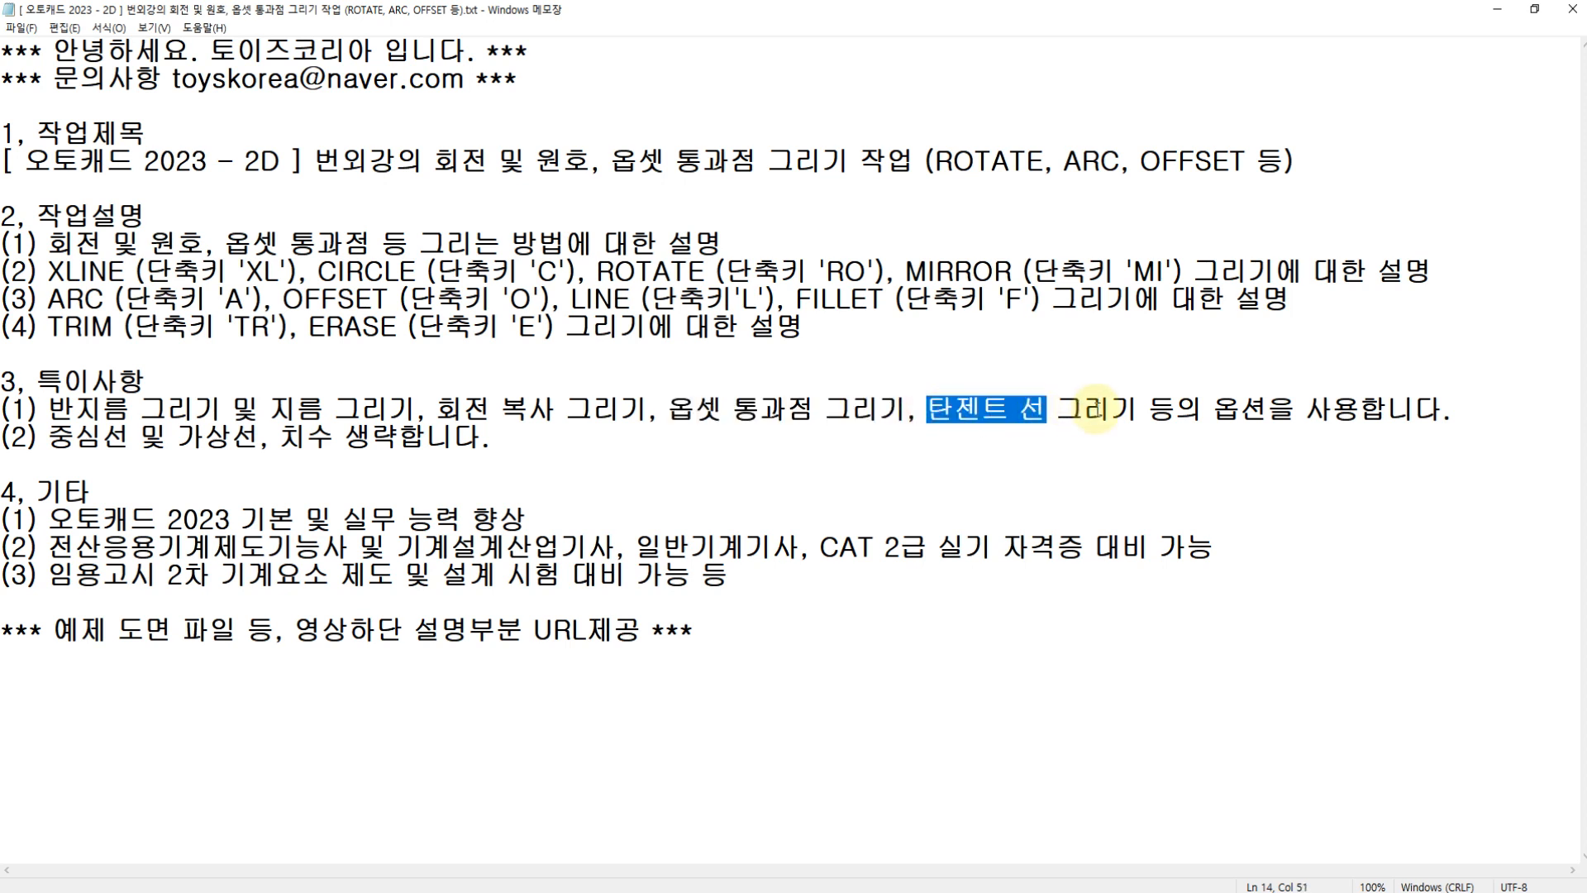
{"action": "left_click", "coordinate": [1148, 409]}
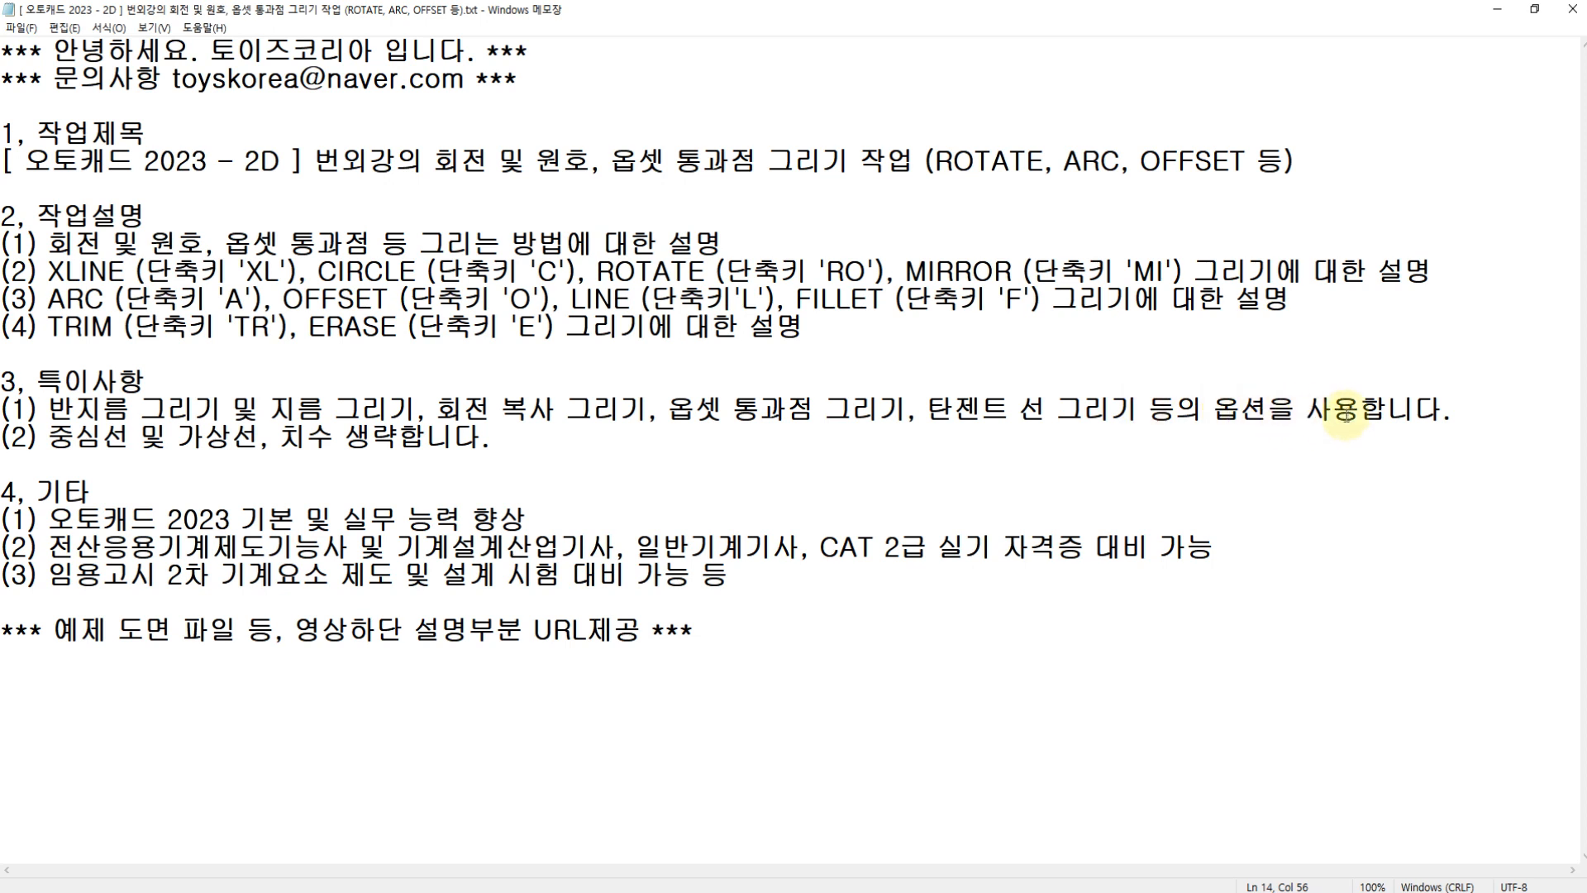
{"action": "left_click", "coordinate": [1443, 408]}
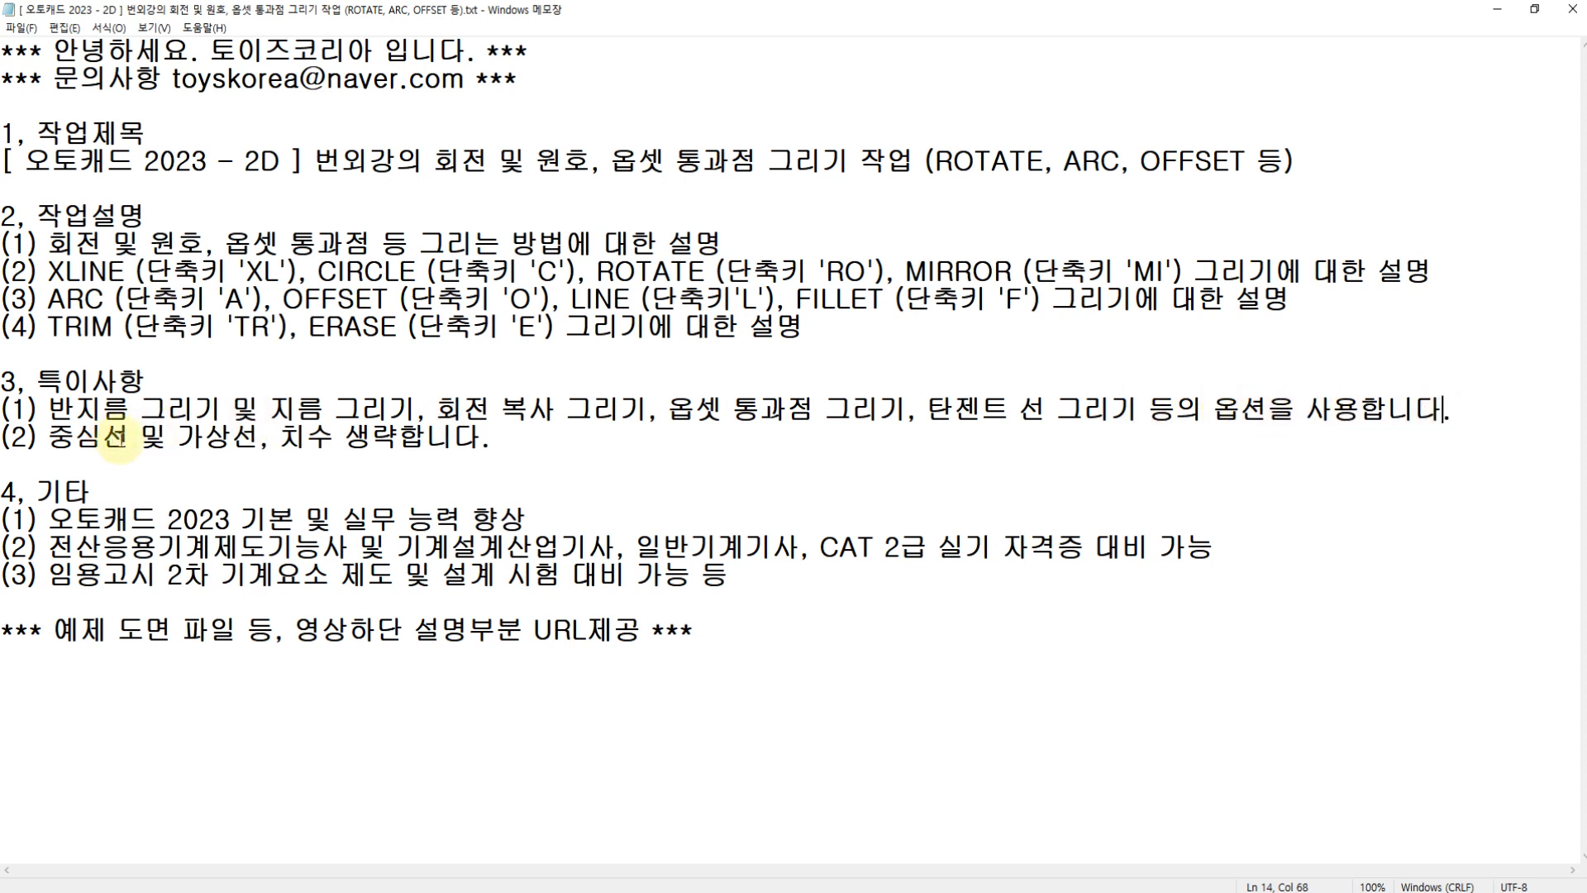
{"action": "left_click_drag", "start_coordinate": [123, 435], "coordinate": [483, 438]}
{"action": "left_click", "coordinate": [40, 442]}
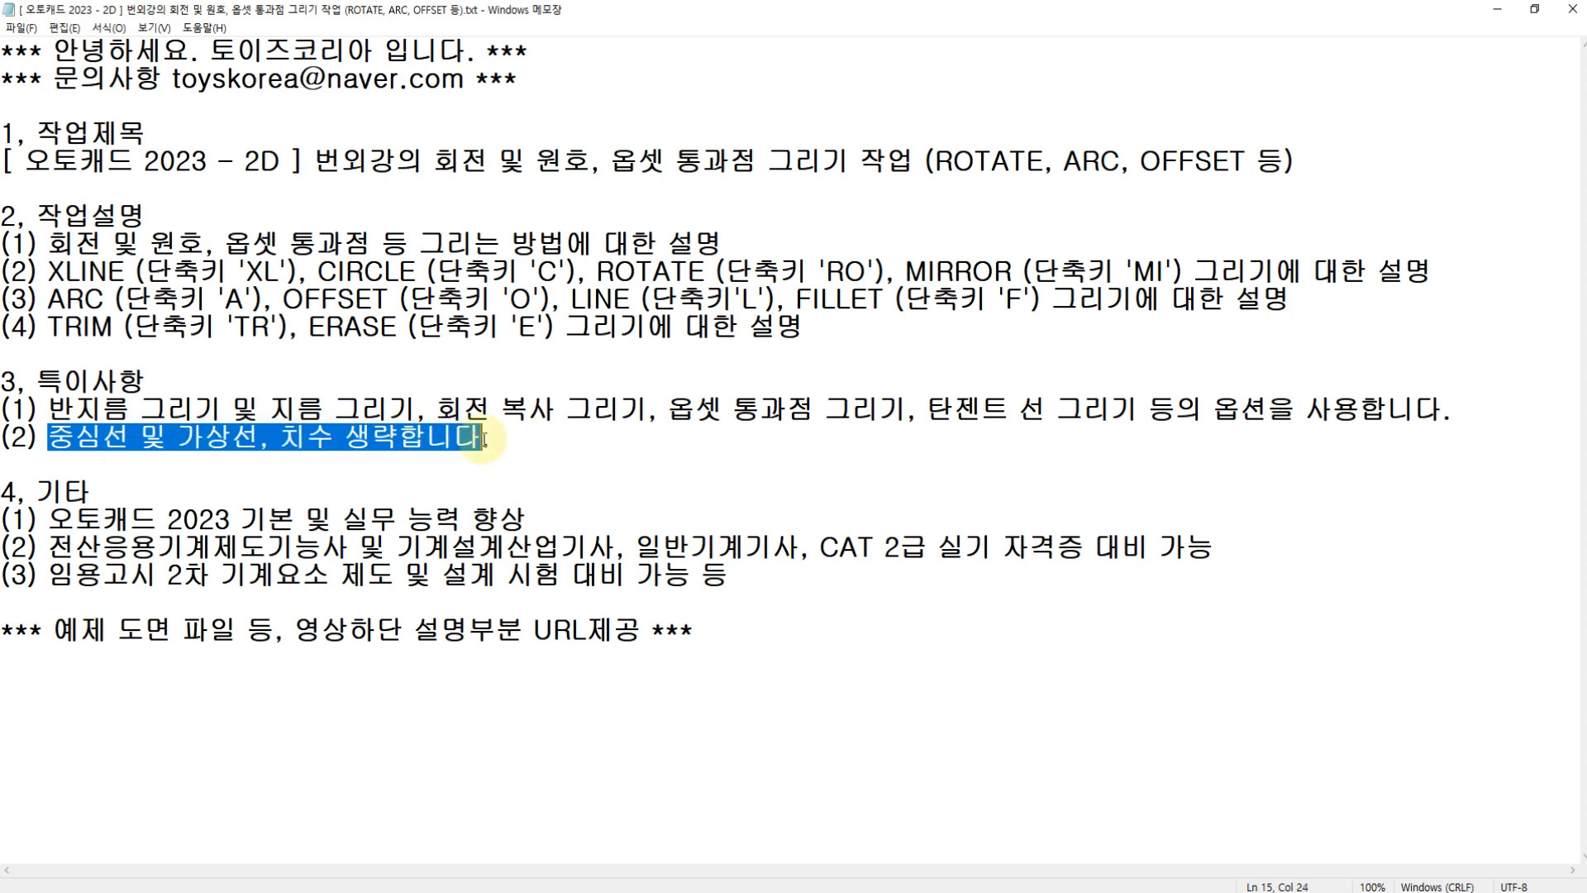
{"action": "left_click", "coordinate": [496, 436]}
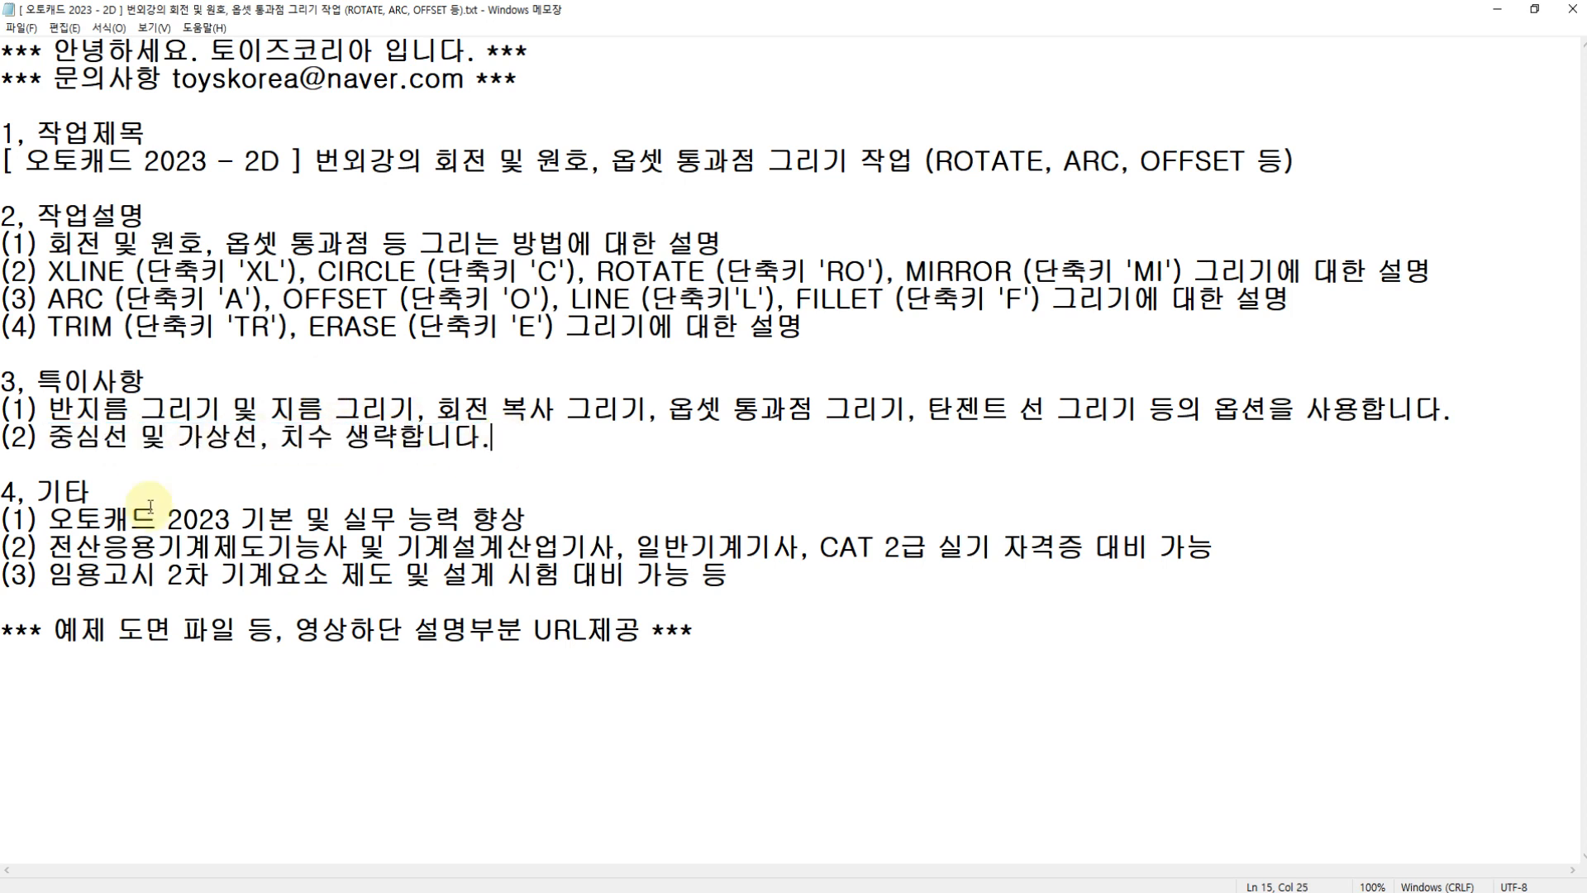
{"action": "left_click", "coordinate": [52, 630]}
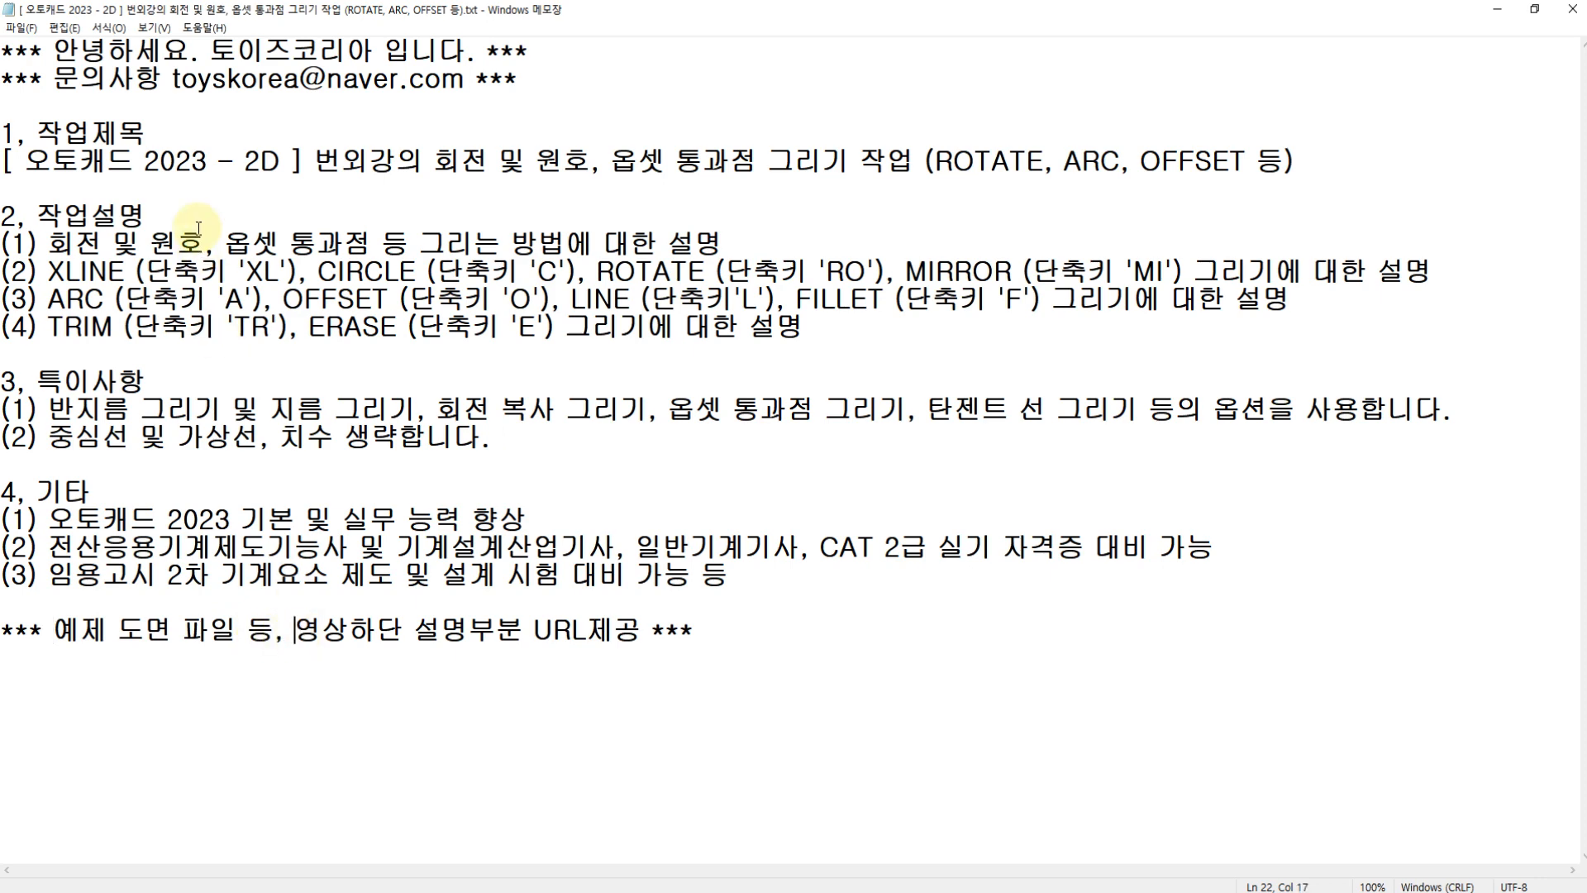
{"action": "left_click", "coordinate": [165, 132]}
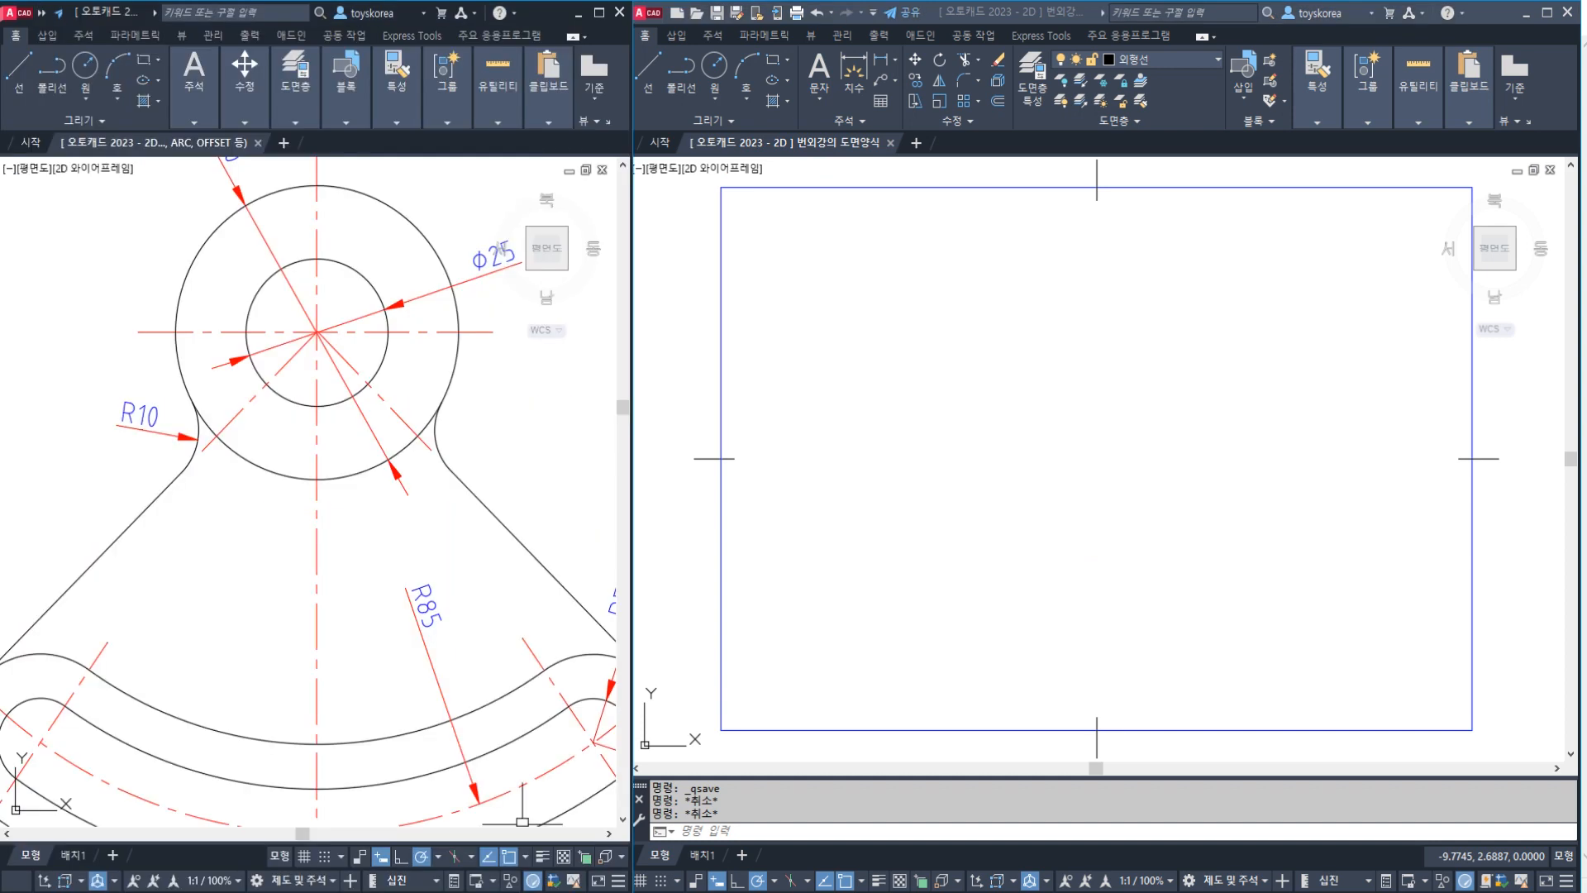
- Examine the whole reference drawing in AutoCAD, noting the circle centre and the symmetry about the vertical centre line
{"action": "scroll", "coordinate": [417, 585], "scroll_direction": "down", "scroll_amount": 3}
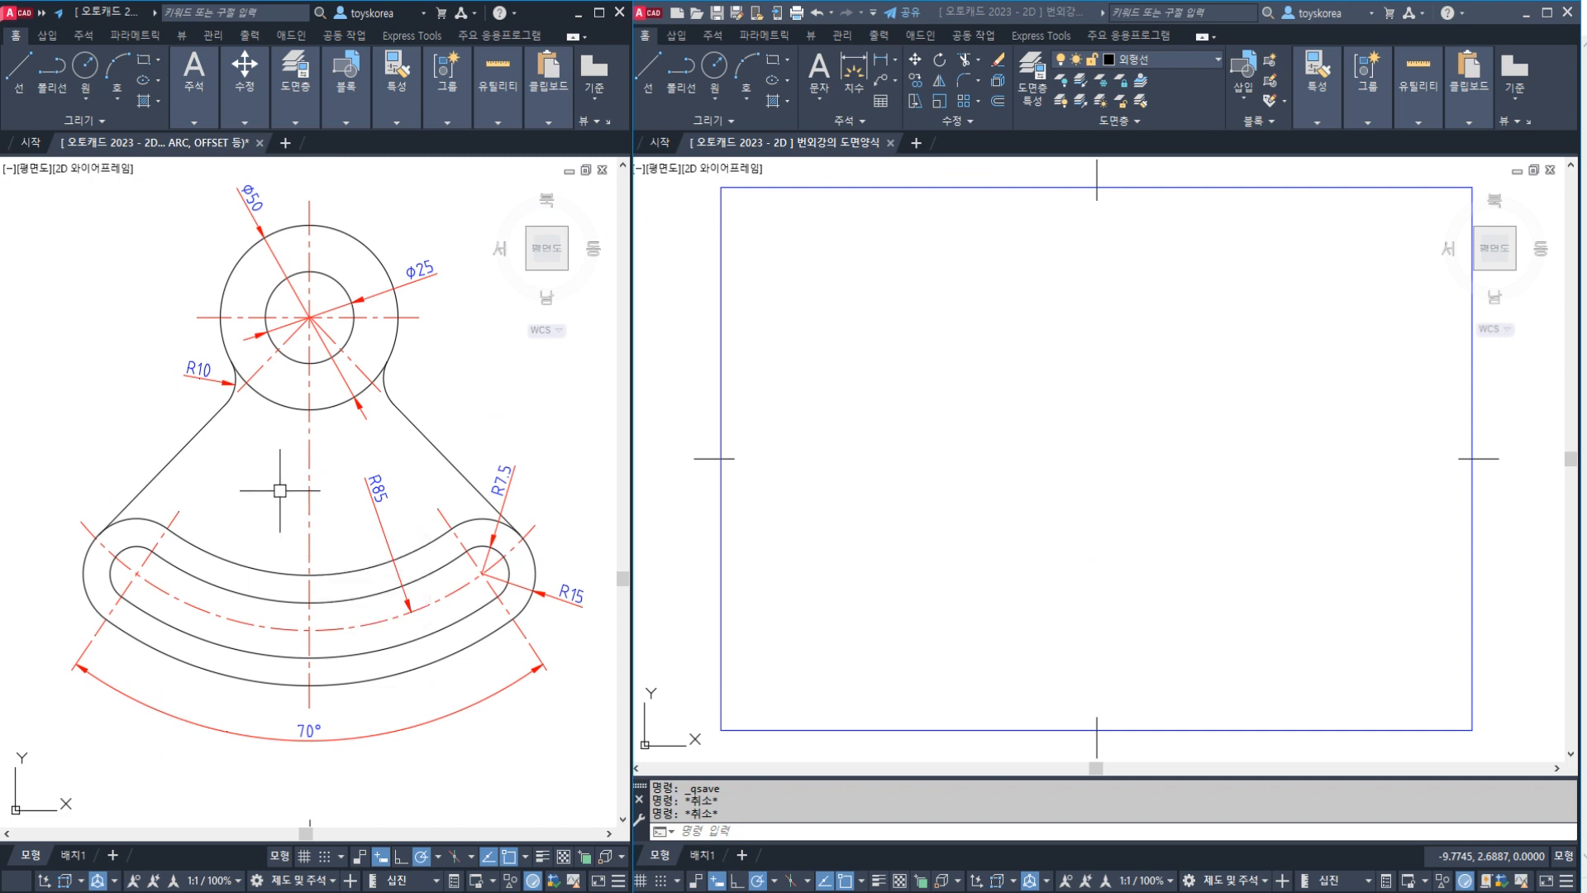
{"action": "left_click_drag", "start_coordinate": [280, 321], "coordinate": [339, 324]}
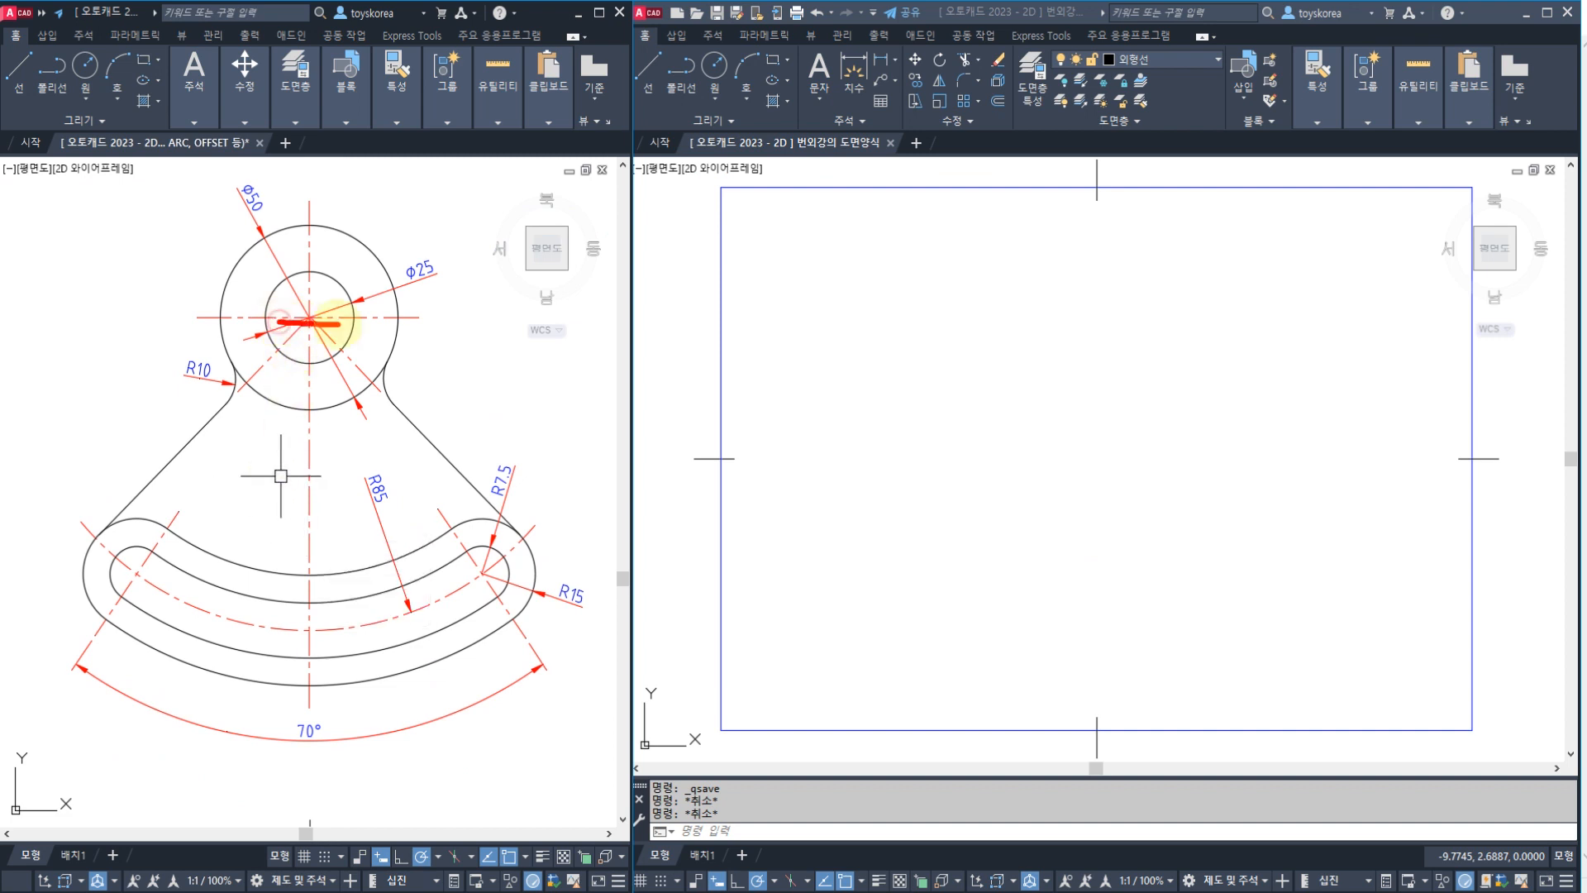
{"action": "left_click_drag", "start_coordinate": [308, 273], "coordinate": [308, 541]}
{"action": "mouse_move", "coordinate": [290, 451]}
{"action": "left_mouse_down"}
{"action": "mouse_move", "coordinate": [225, 465]}
{"action": "mouse_move", "coordinate": [376, 471]}
{"action": "mouse_move", "coordinate": [236, 462]}
{"action": "left_mouse_up"}
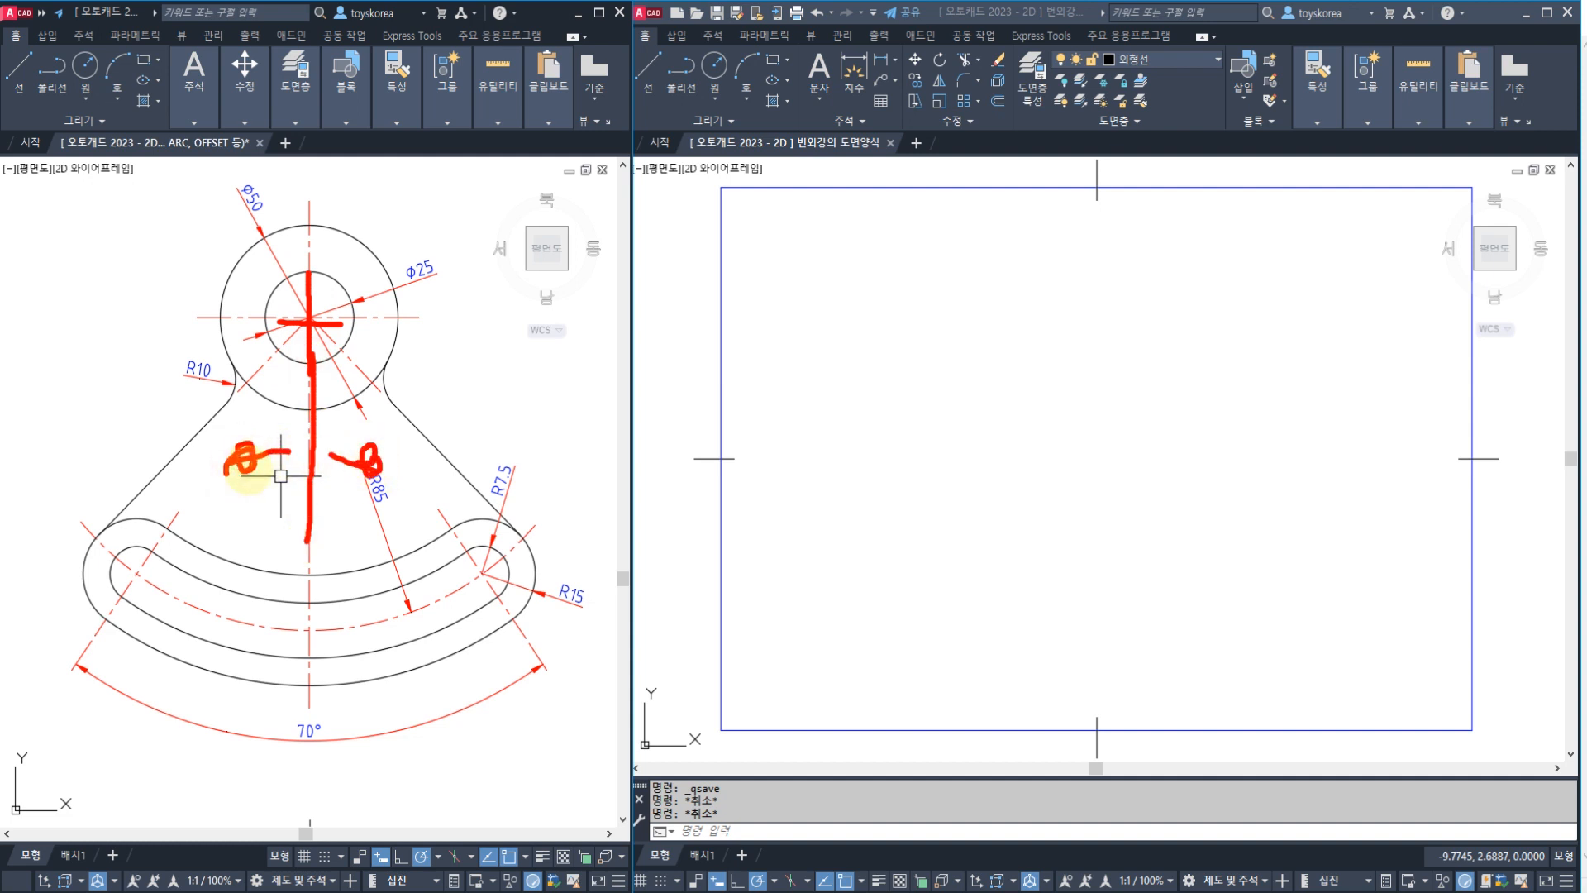
{"action": "key", "text": "Escape"}
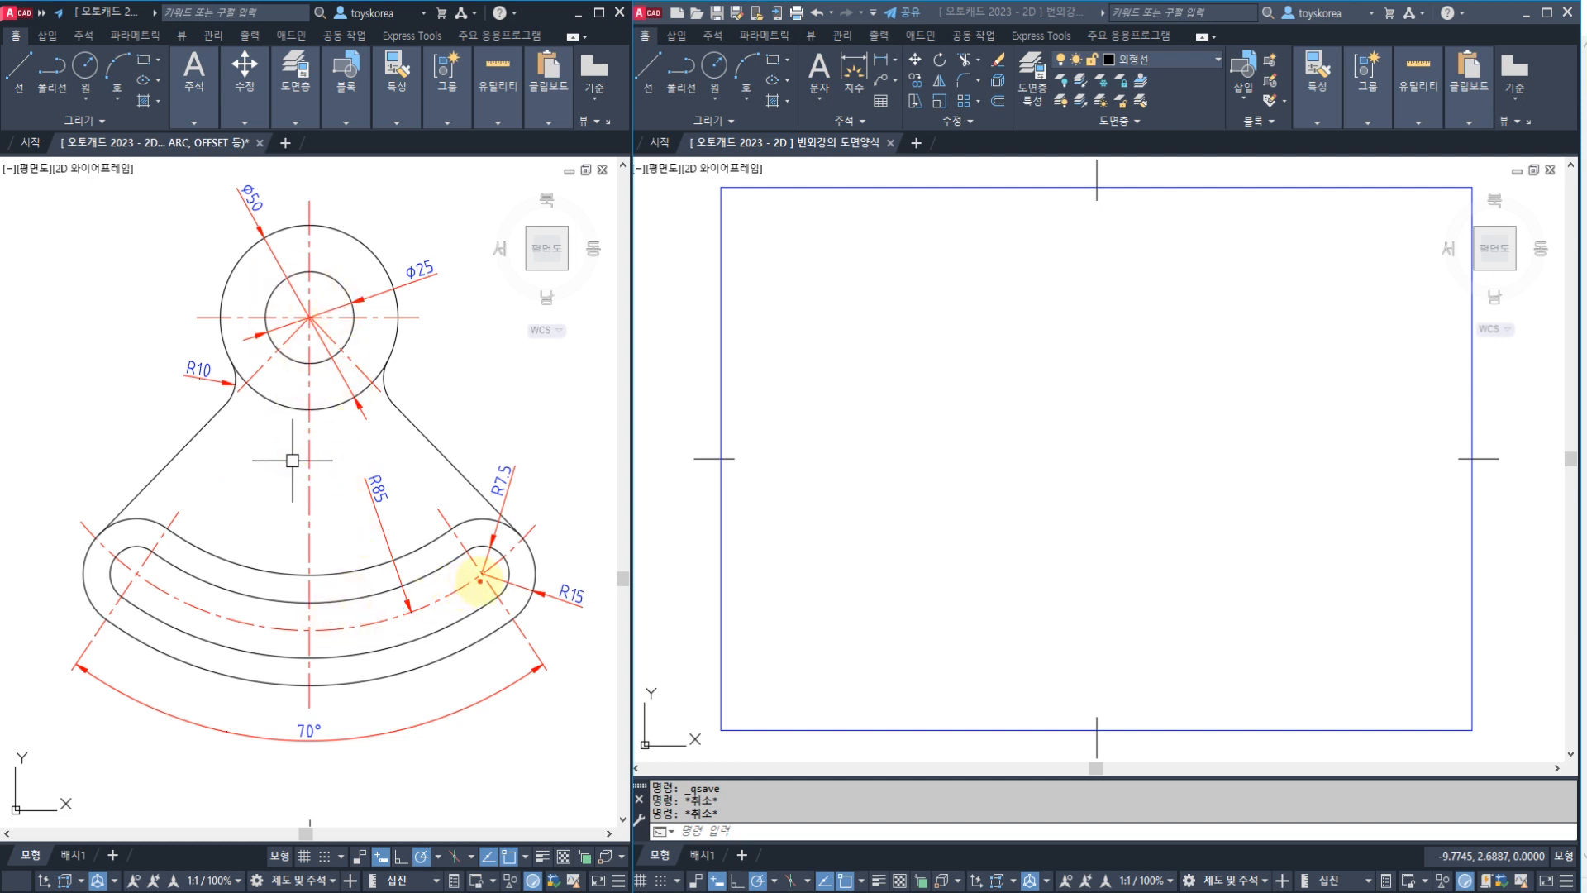
- Examine the 70° slot angle, the end circles to rotate into place, and the tangent points of the slanted sides
{"action": "mouse_move", "coordinate": [332, 757]}
{"action": "left_mouse_down"}
{"action": "mouse_move", "coordinate": [286, 709]}
{"action": "mouse_move", "coordinate": [343, 742]}
{"action": "left_mouse_up"}
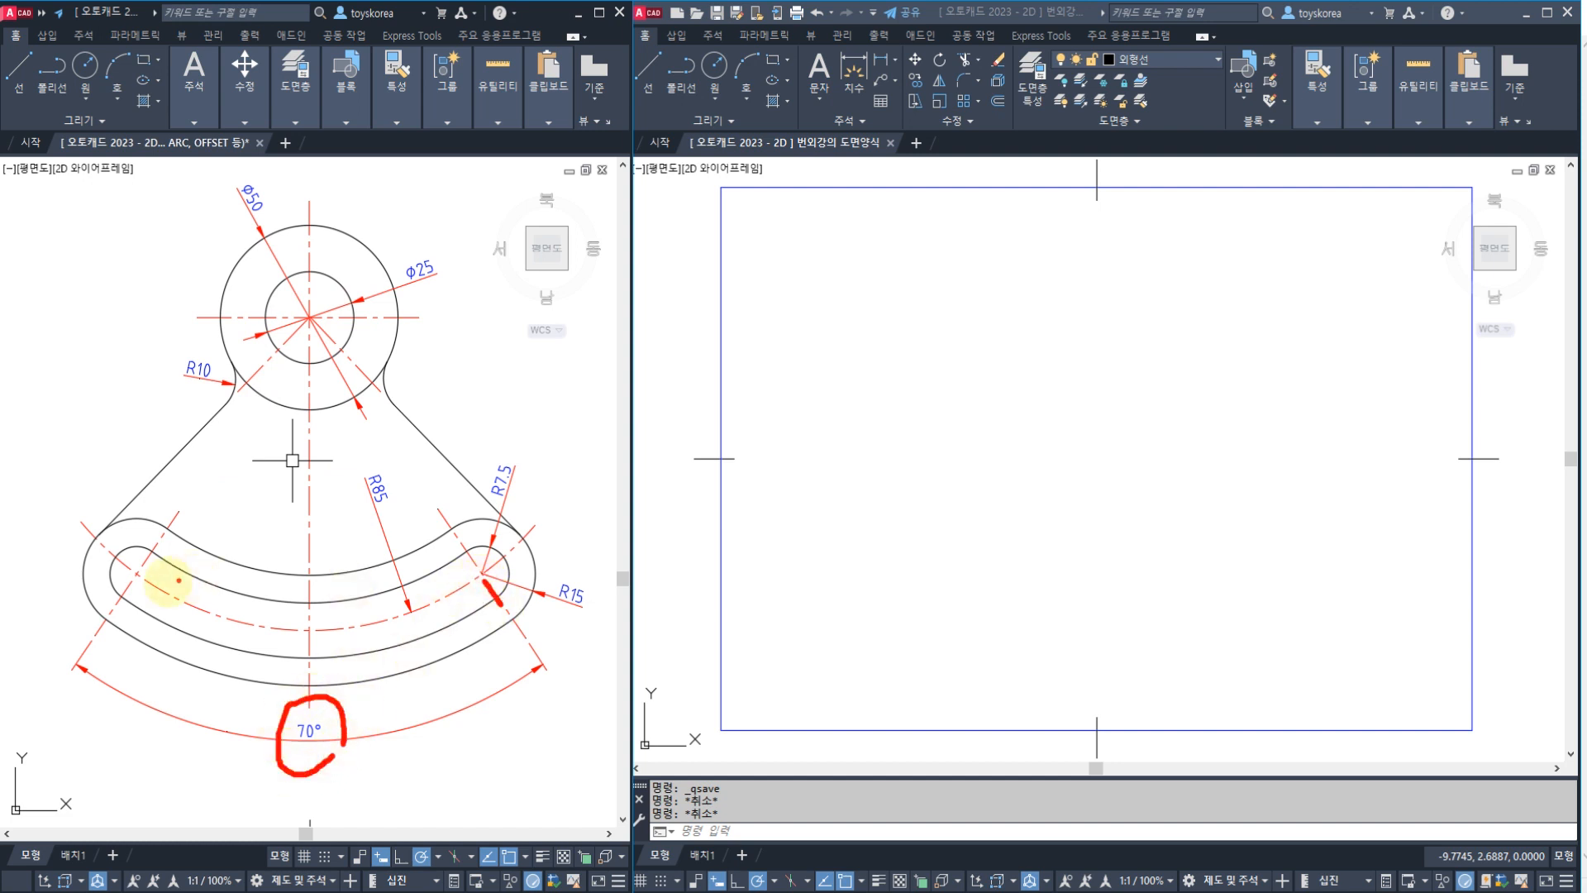
{"action": "left_click_drag", "start_coordinate": [132, 583], "coordinate": [73, 648]}
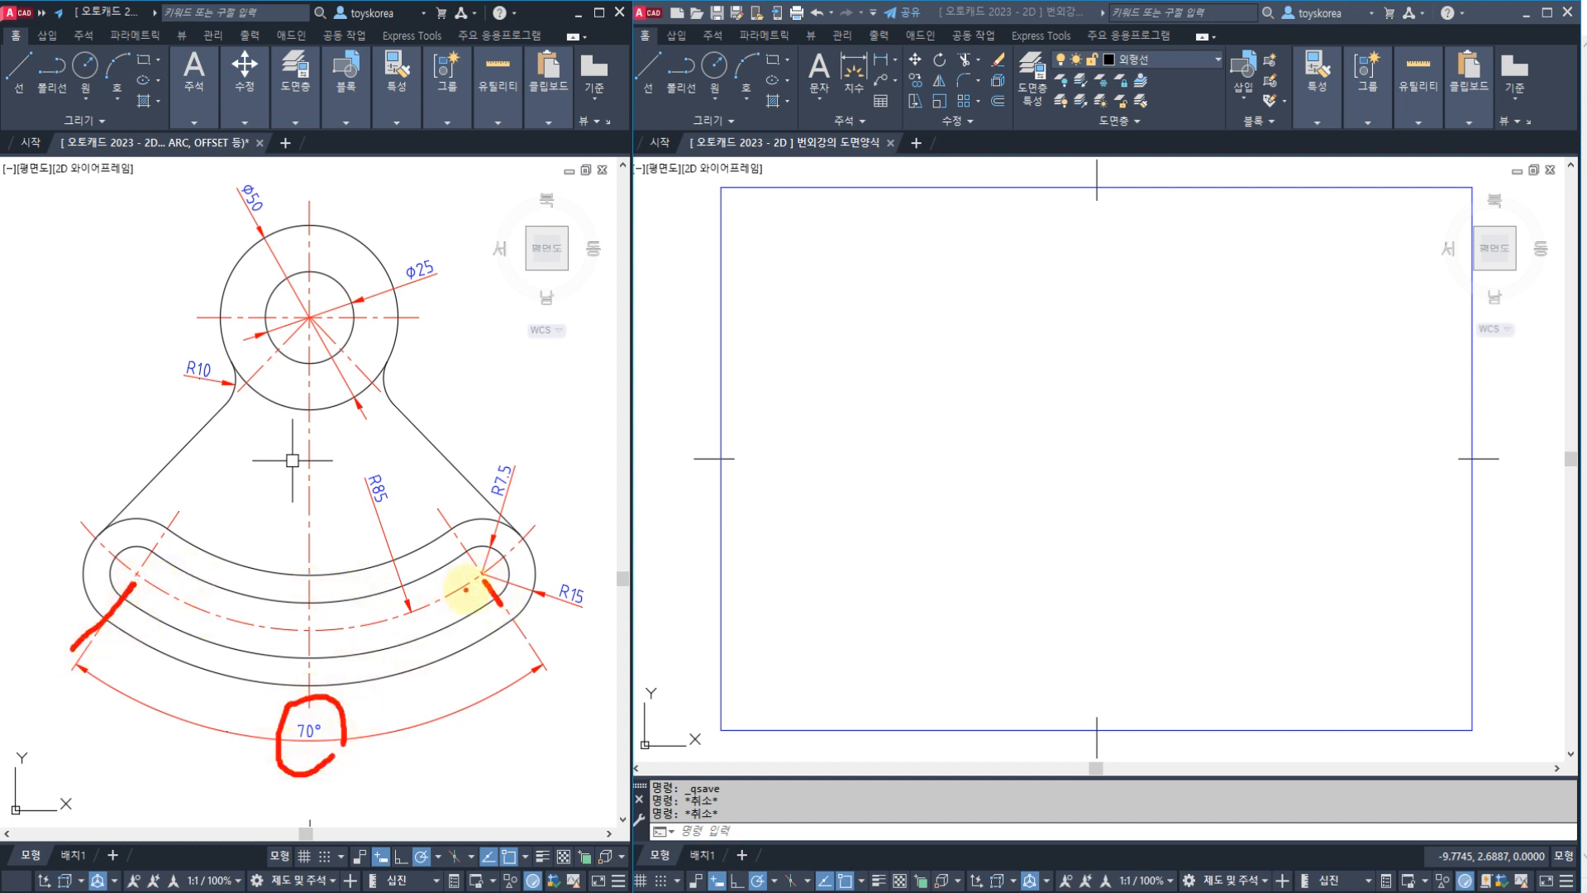
{"action": "mouse_move", "coordinate": [501, 592]}
{"action": "left_mouse_down"}
{"action": "mouse_move", "coordinate": [489, 556]}
{"action": "mouse_move", "coordinate": [460, 595]}
{"action": "mouse_move", "coordinate": [502, 575]}
{"action": "left_mouse_up"}
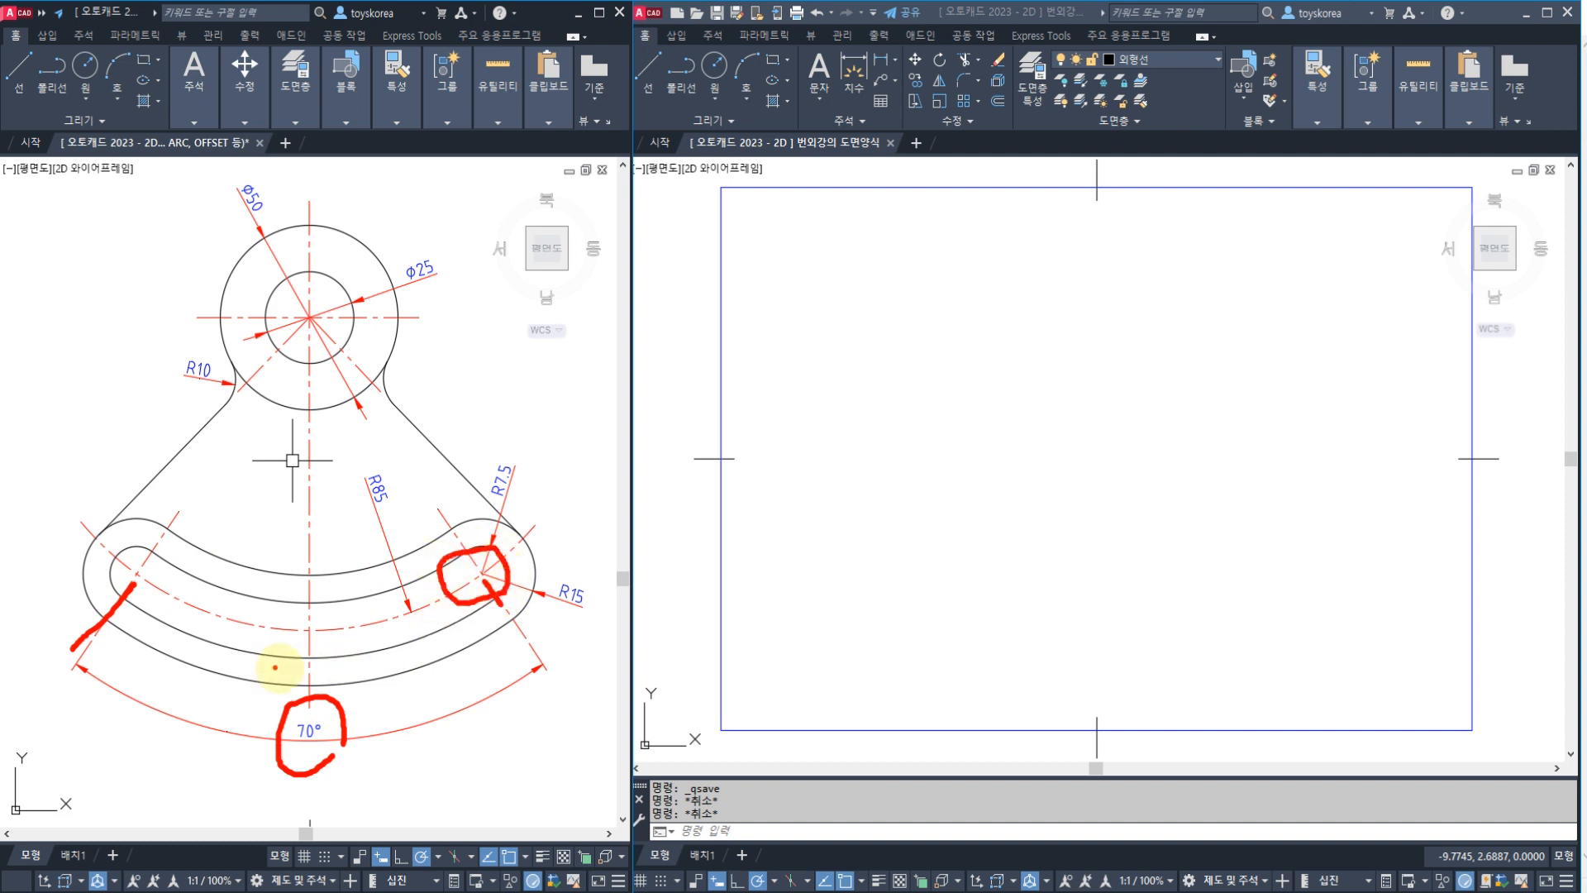
{"action": "mouse_move", "coordinate": [314, 649]}
{"action": "left_mouse_down"}
{"action": "mouse_move", "coordinate": [308, 606]}
{"action": "mouse_move", "coordinate": [323, 684]}
{"action": "mouse_move", "coordinate": [276, 567]}
{"action": "mouse_move", "coordinate": [307, 693]}
{"action": "mouse_move", "coordinate": [464, 641]}
{"action": "mouse_move", "coordinate": [453, 663]}
{"action": "mouse_move", "coordinate": [487, 748]}
{"action": "left_mouse_up"}
{"action": "mouse_move", "coordinate": [496, 674]}
{"action": "left_mouse_down"}
{"action": "mouse_move", "coordinate": [519, 723]}
{"action": "mouse_move", "coordinate": [530, 686]}
{"action": "left_mouse_up"}
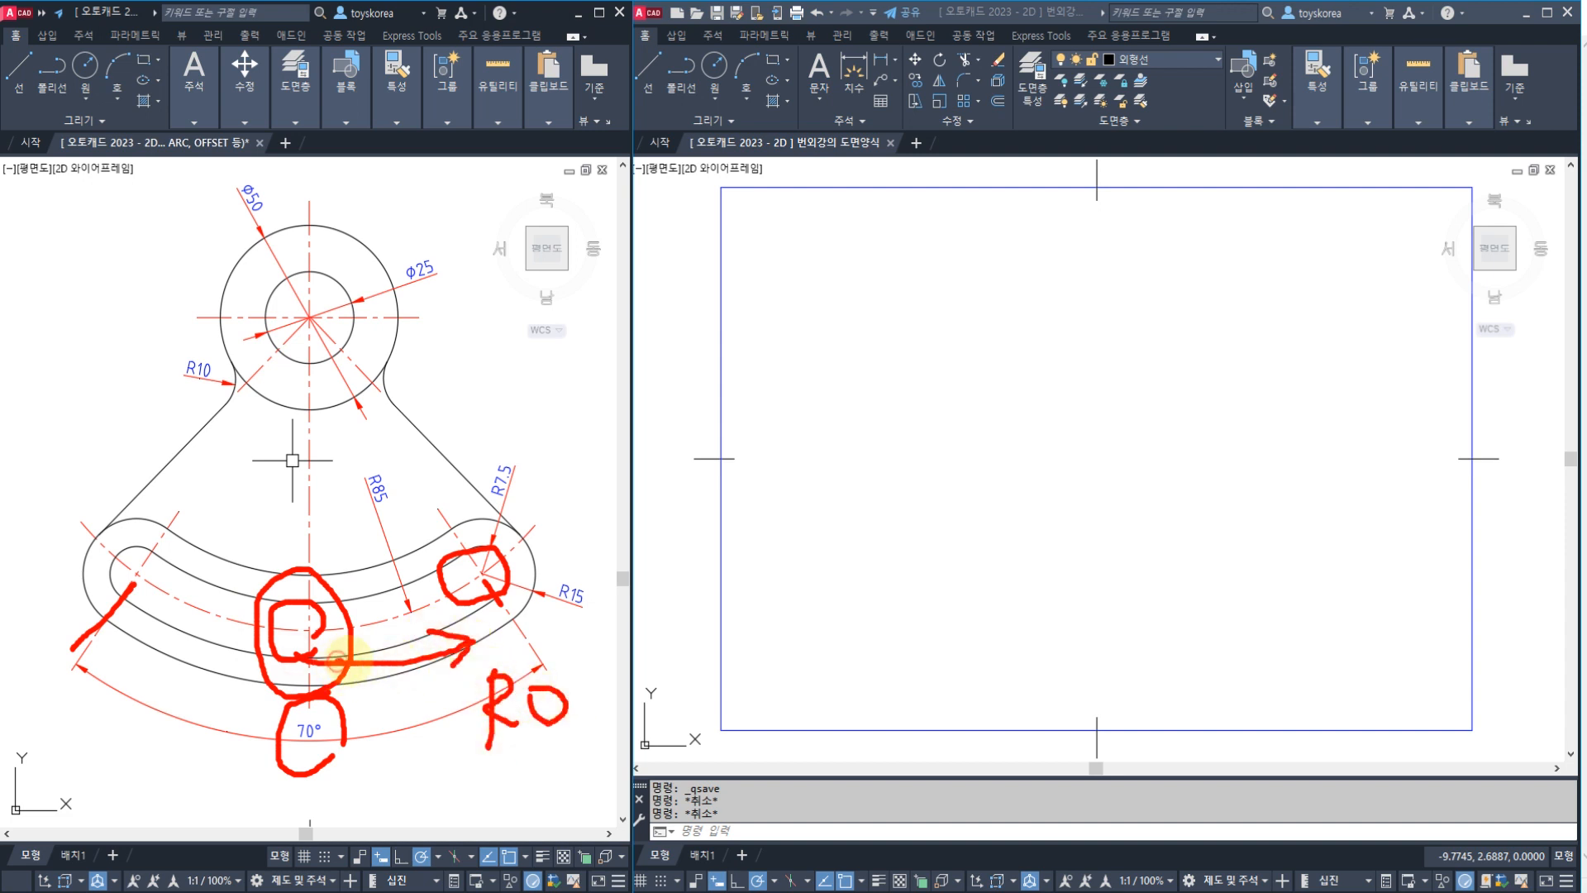
{"action": "left_click_drag", "start_coordinate": [336, 659], "coordinate": [449, 626]}
{"action": "mouse_move", "coordinate": [337, 684]}
{"action": "left_mouse_down"}
{"action": "mouse_move", "coordinate": [396, 690]}
{"action": "mouse_move", "coordinate": [437, 662]}
{"action": "mouse_move", "coordinate": [422, 682]}
{"action": "left_mouse_up"}
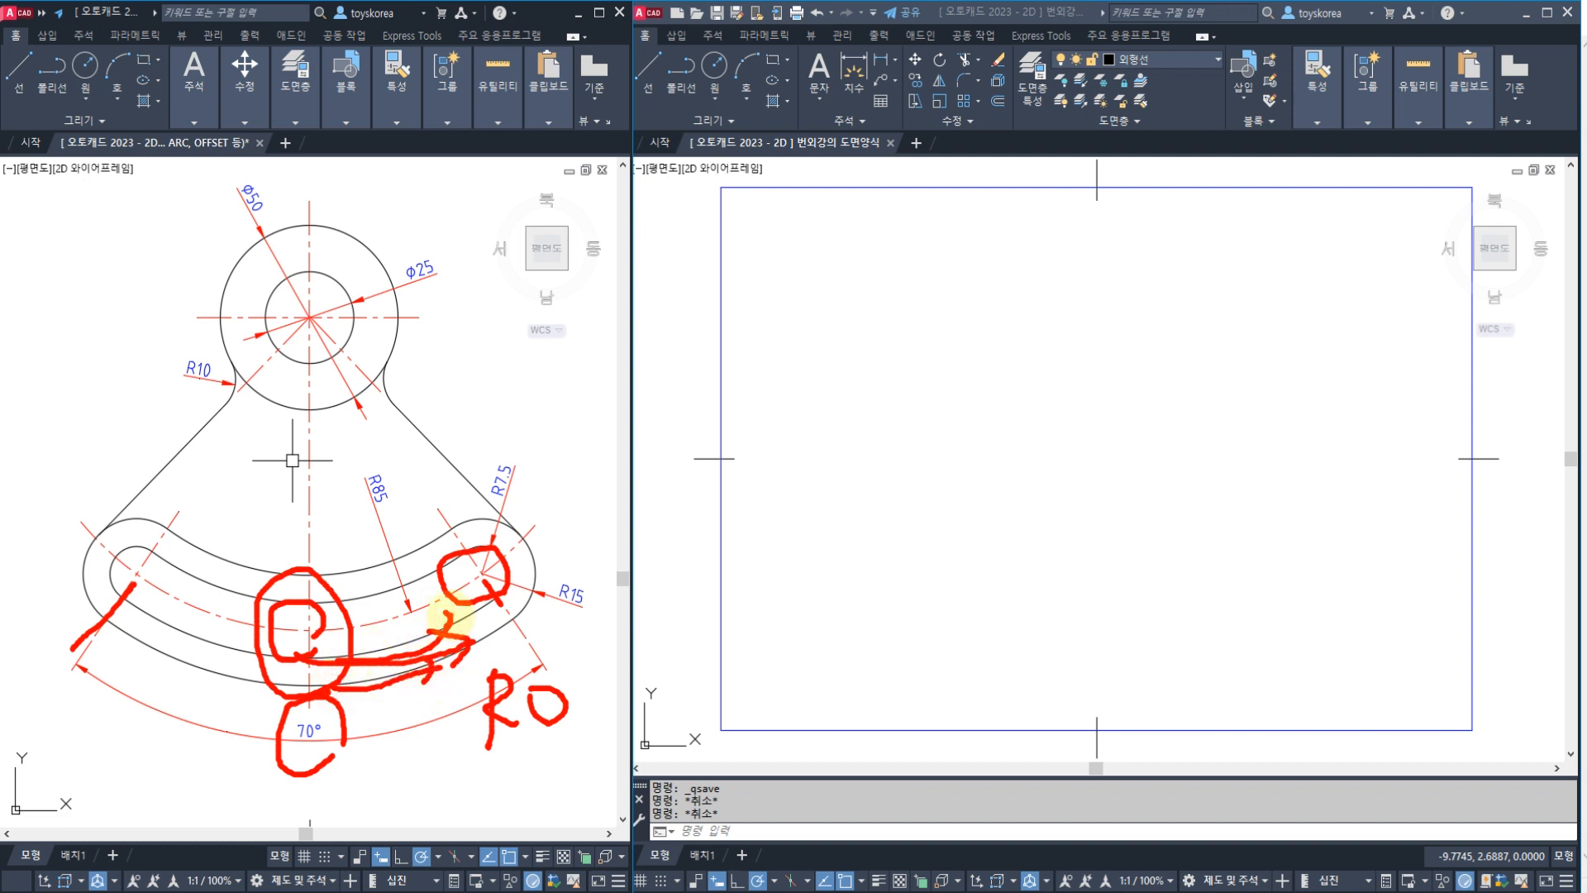
{"action": "left_click", "coordinate": [226, 395]}
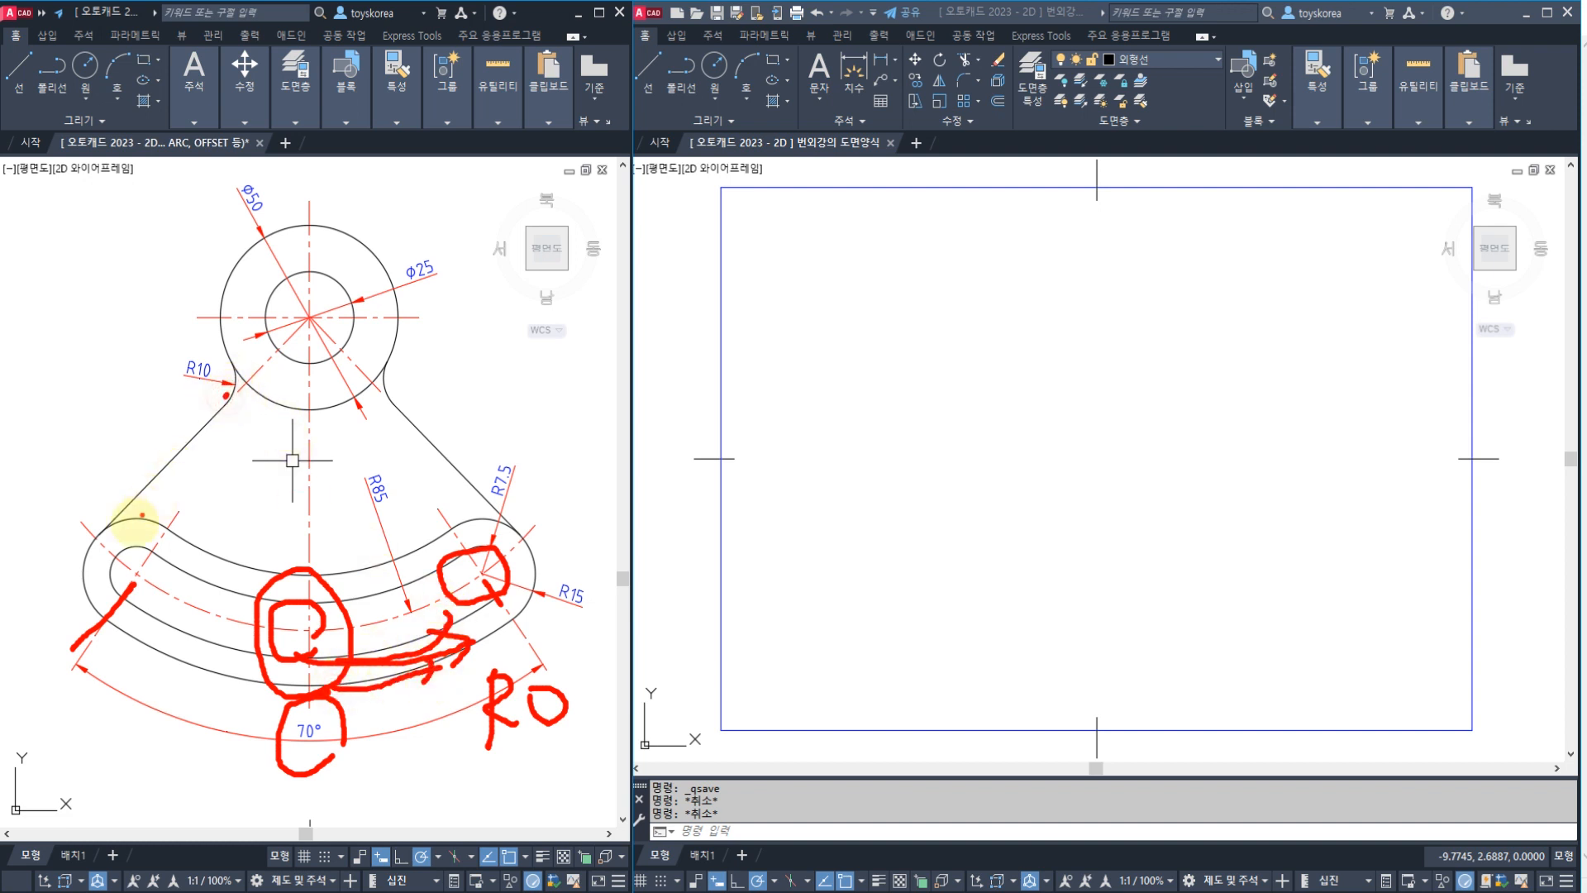
{"action": "left_click_drag", "start_coordinate": [114, 533], "coordinate": [106, 533]}
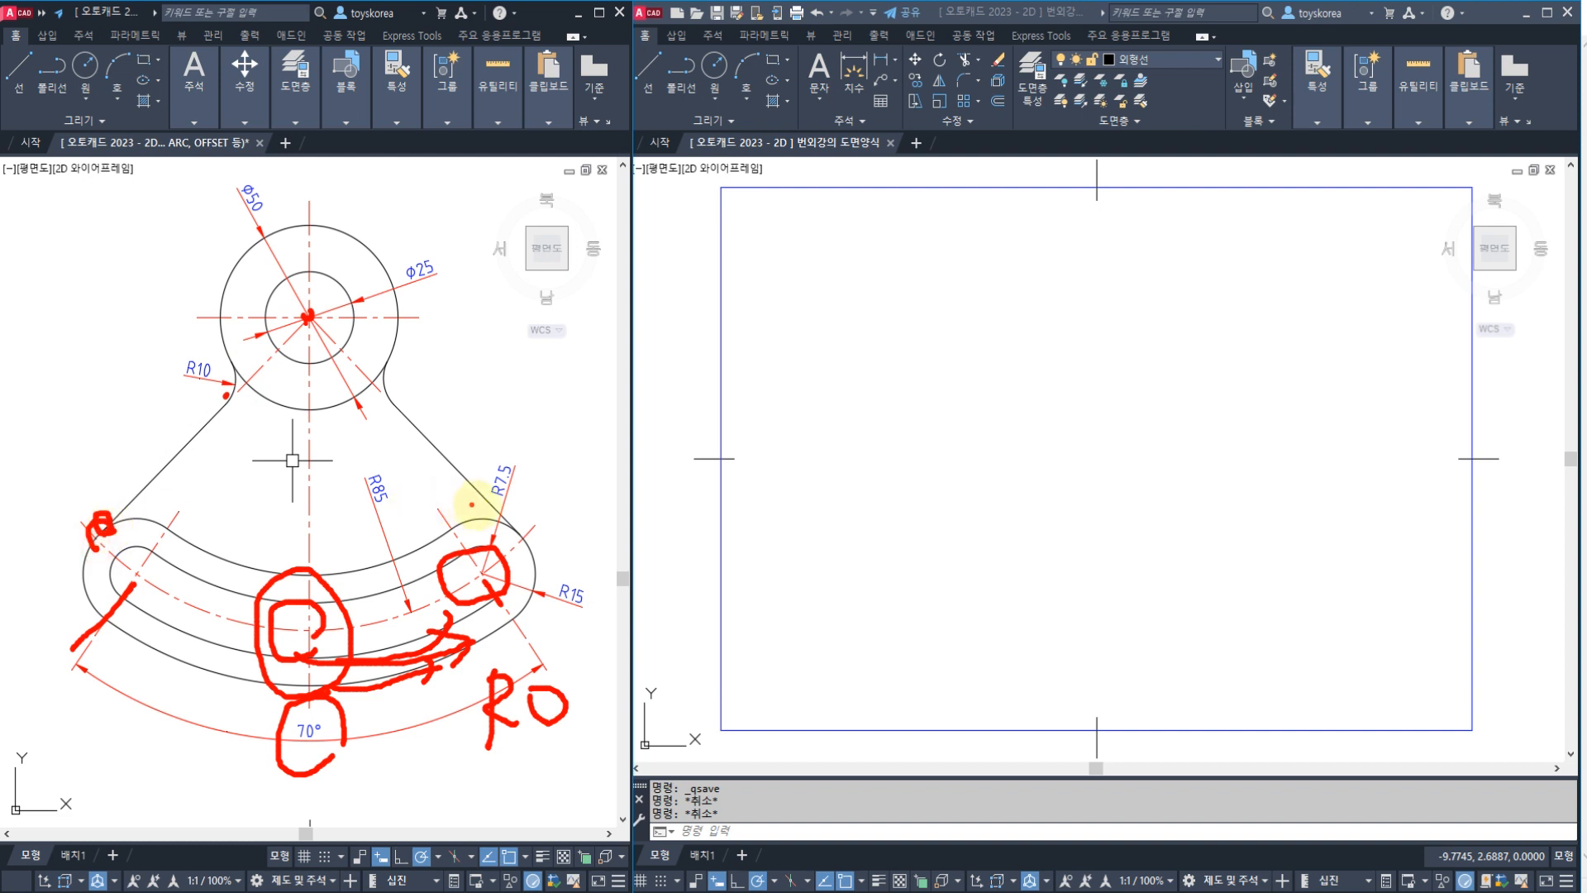
{"action": "left_click_drag", "start_coordinate": [531, 528], "coordinate": [519, 524]}
{"action": "key", "text": "Escape"}
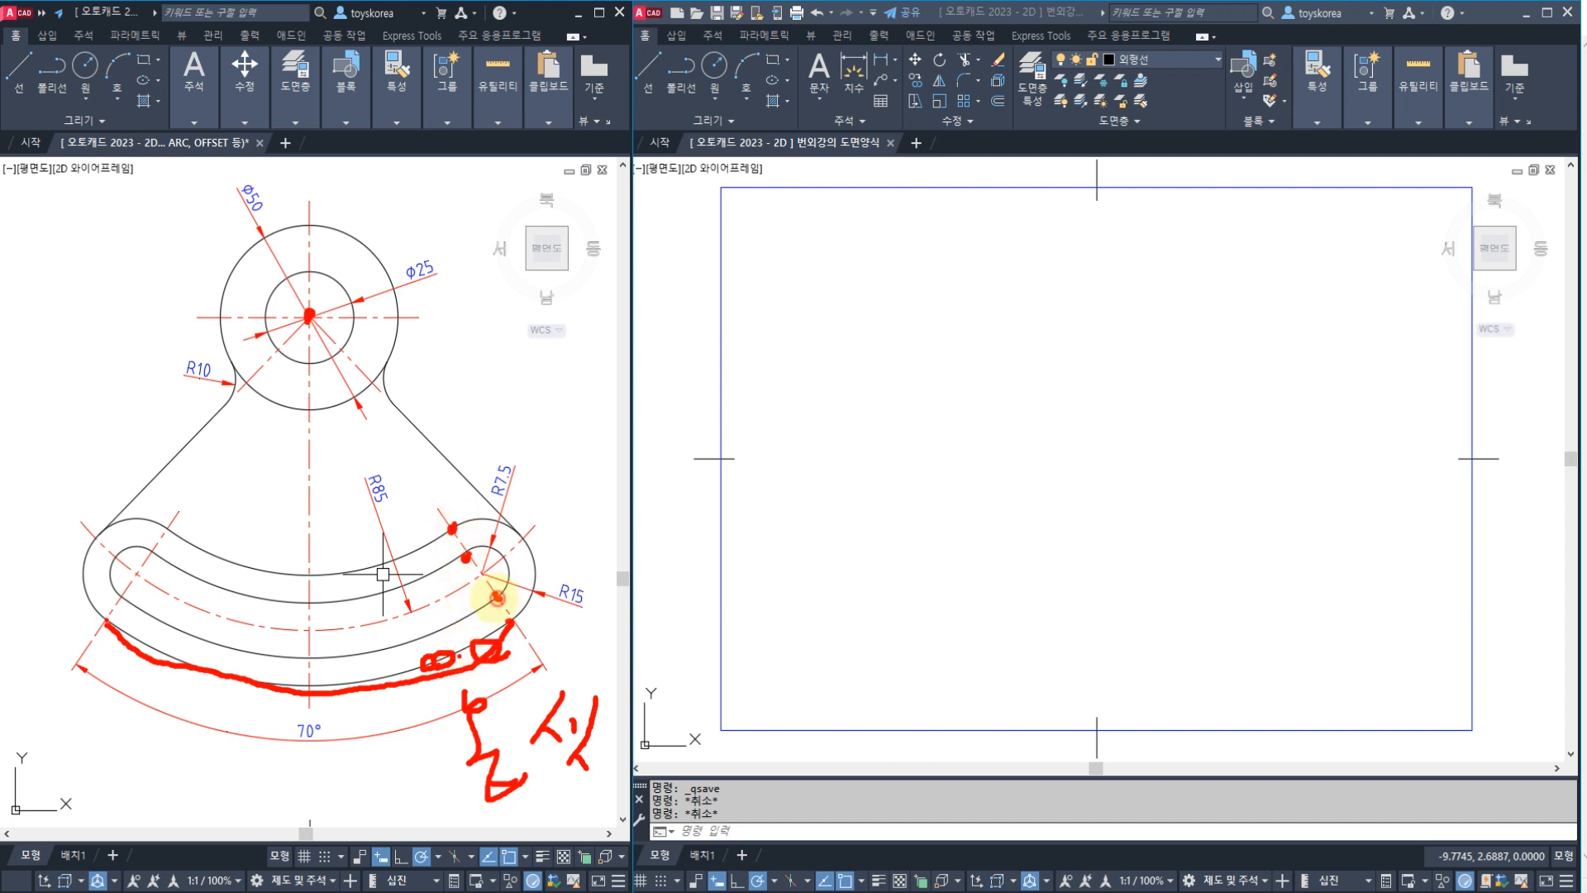
- Examine where the slot's concentric arcs meet the end circles in the reference drawing as offset through points
{"action": "mouse_move", "coordinate": [454, 530]}
{"action": "left_mouse_down"}
{"action": "mouse_move", "coordinate": [400, 551]}
{"action": "mouse_move", "coordinate": [409, 581]}
{"action": "left_mouse_up"}
{"action": "left_click_drag", "start_coordinate": [494, 606], "coordinate": [428, 635]}
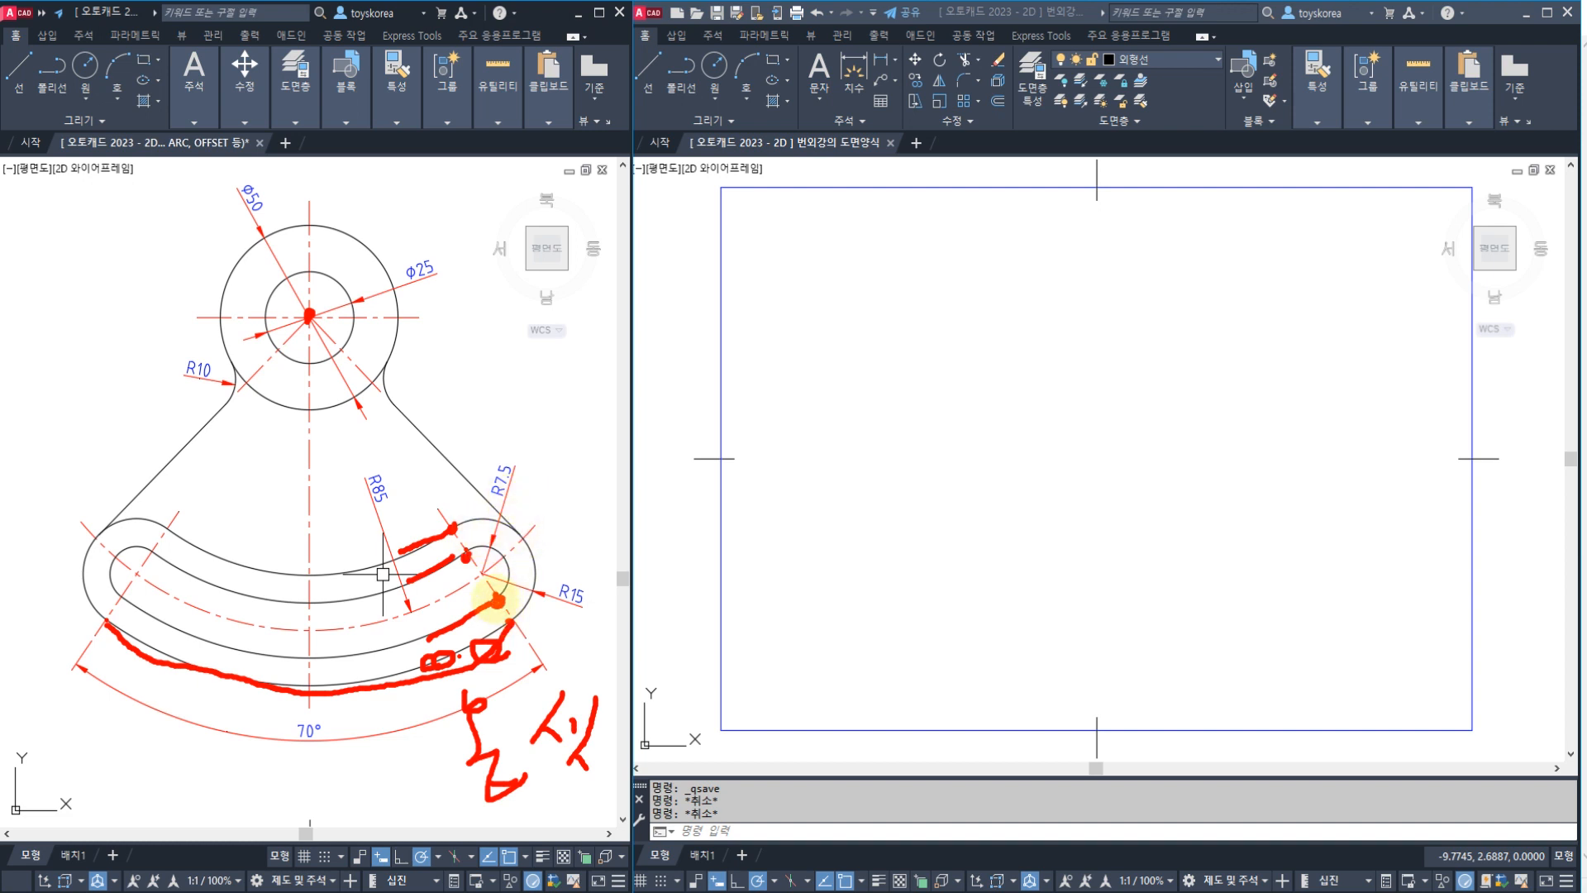
{"action": "left_click_drag", "start_coordinate": [495, 600], "coordinate": [428, 626]}
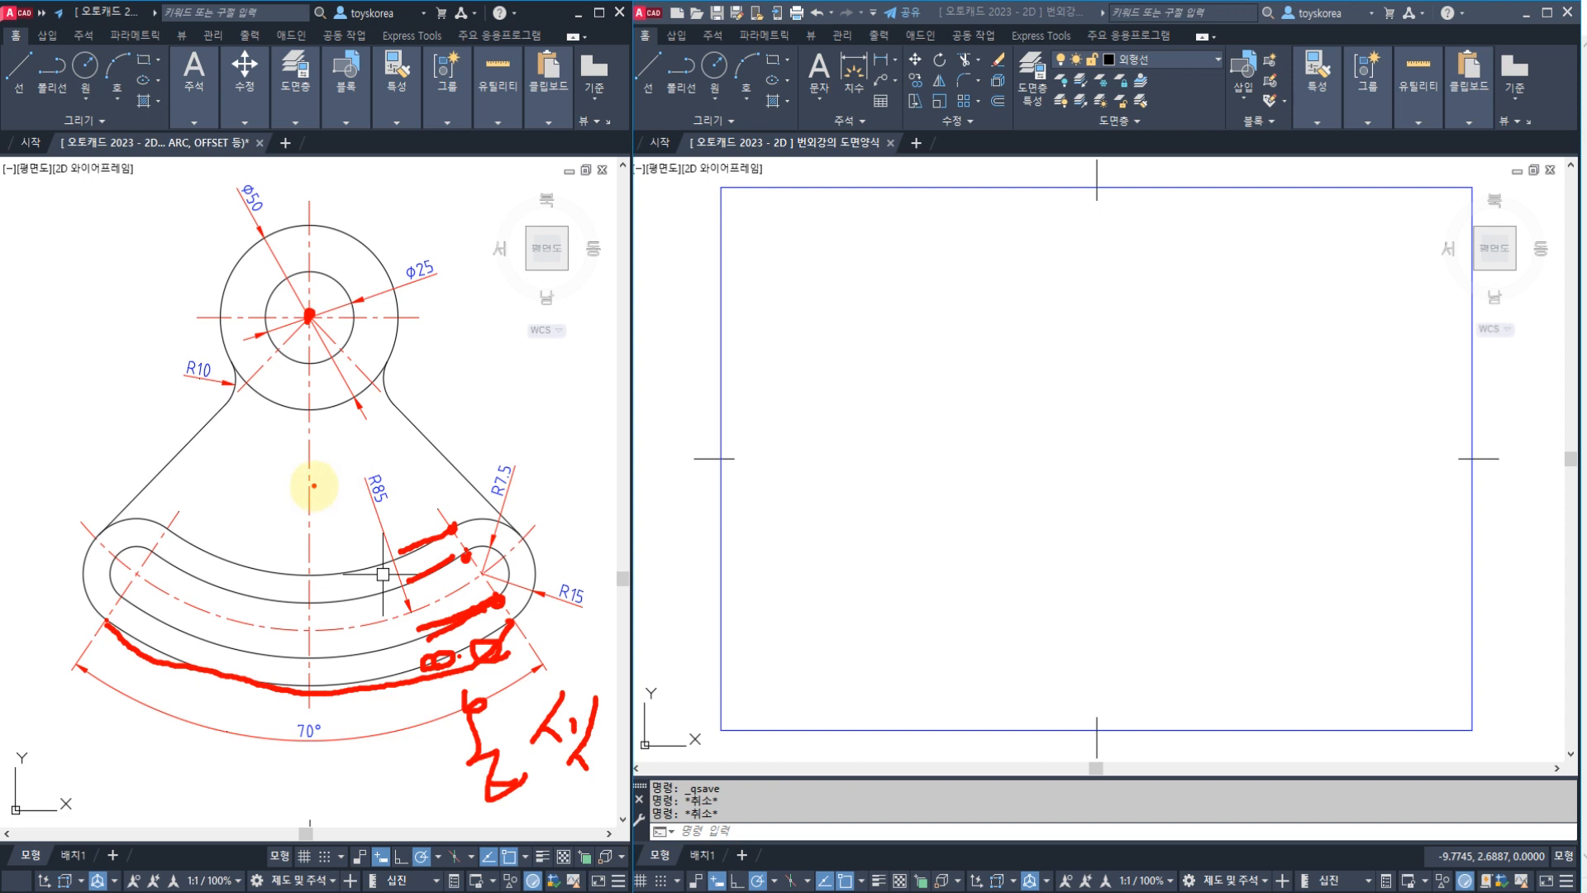
{"action": "key", "text": "Escape"}
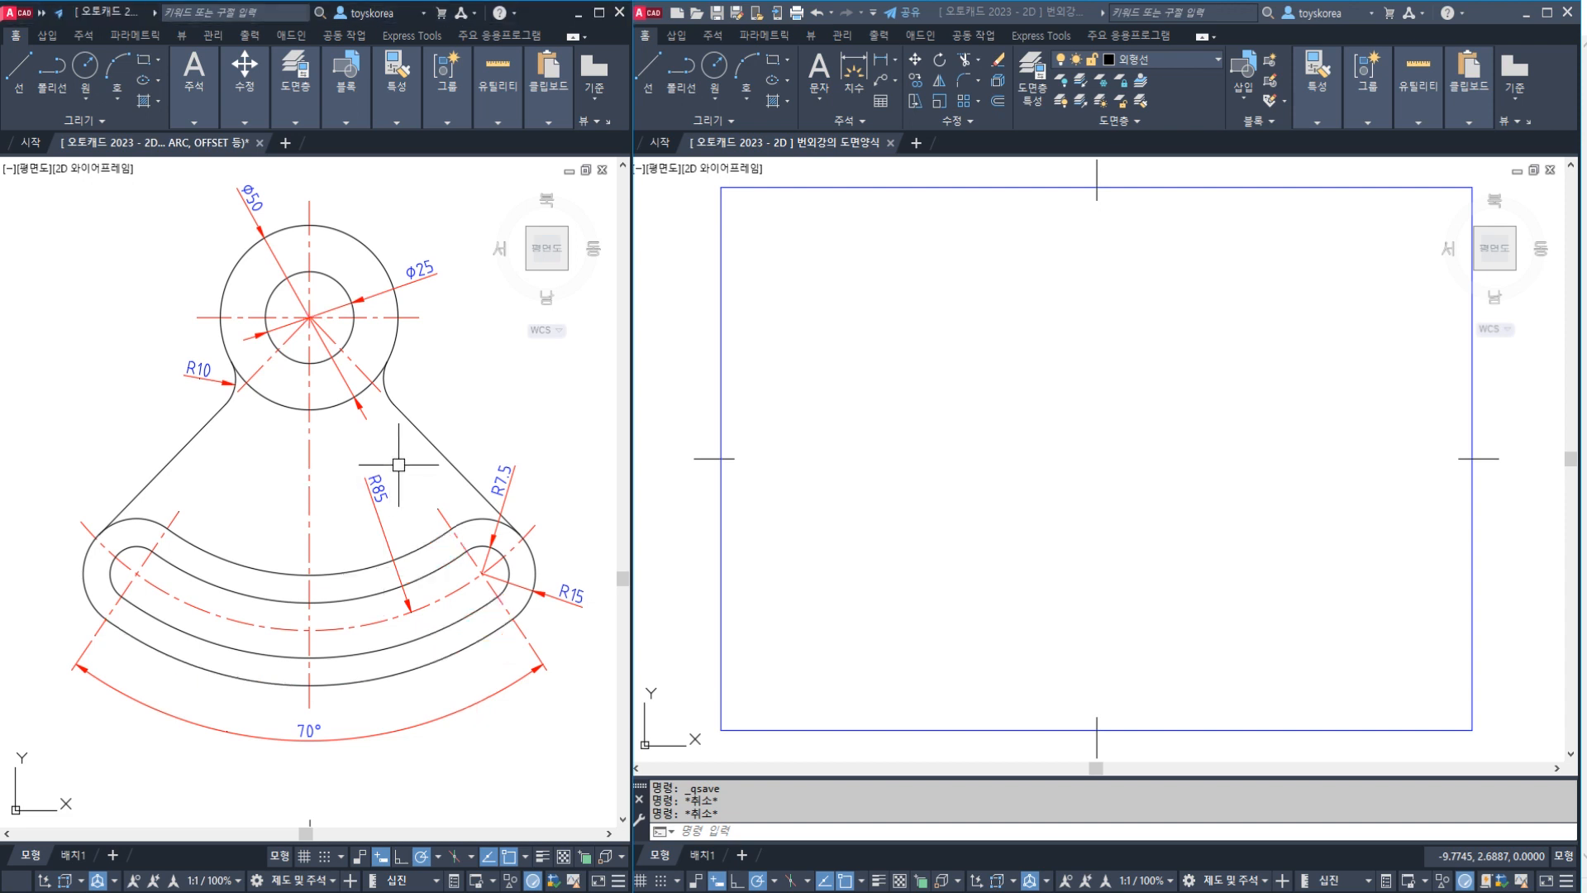
- Draw a horizontal and a vertical construction line crossing at the upper middle of the blank drawing frame
{"action": "left_click", "coordinate": [1084, 495]}
{"action": "key", "text": "Escape"}
{"action": "type", "text": "x"}
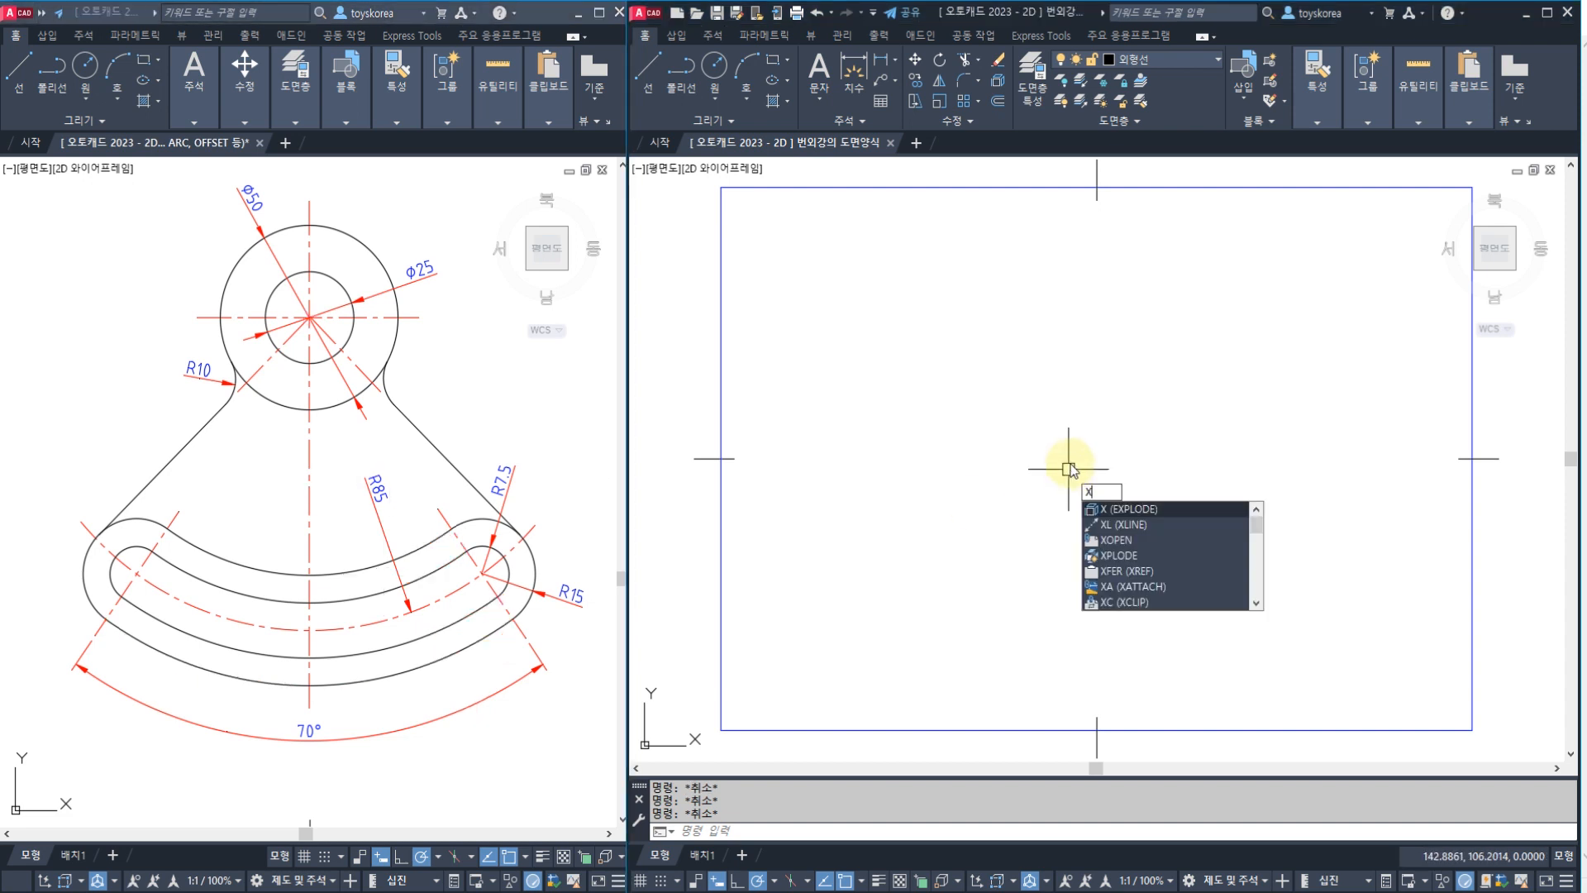
{"action": "type", "text": "l"}
{"action": "key", "text": "Return"}
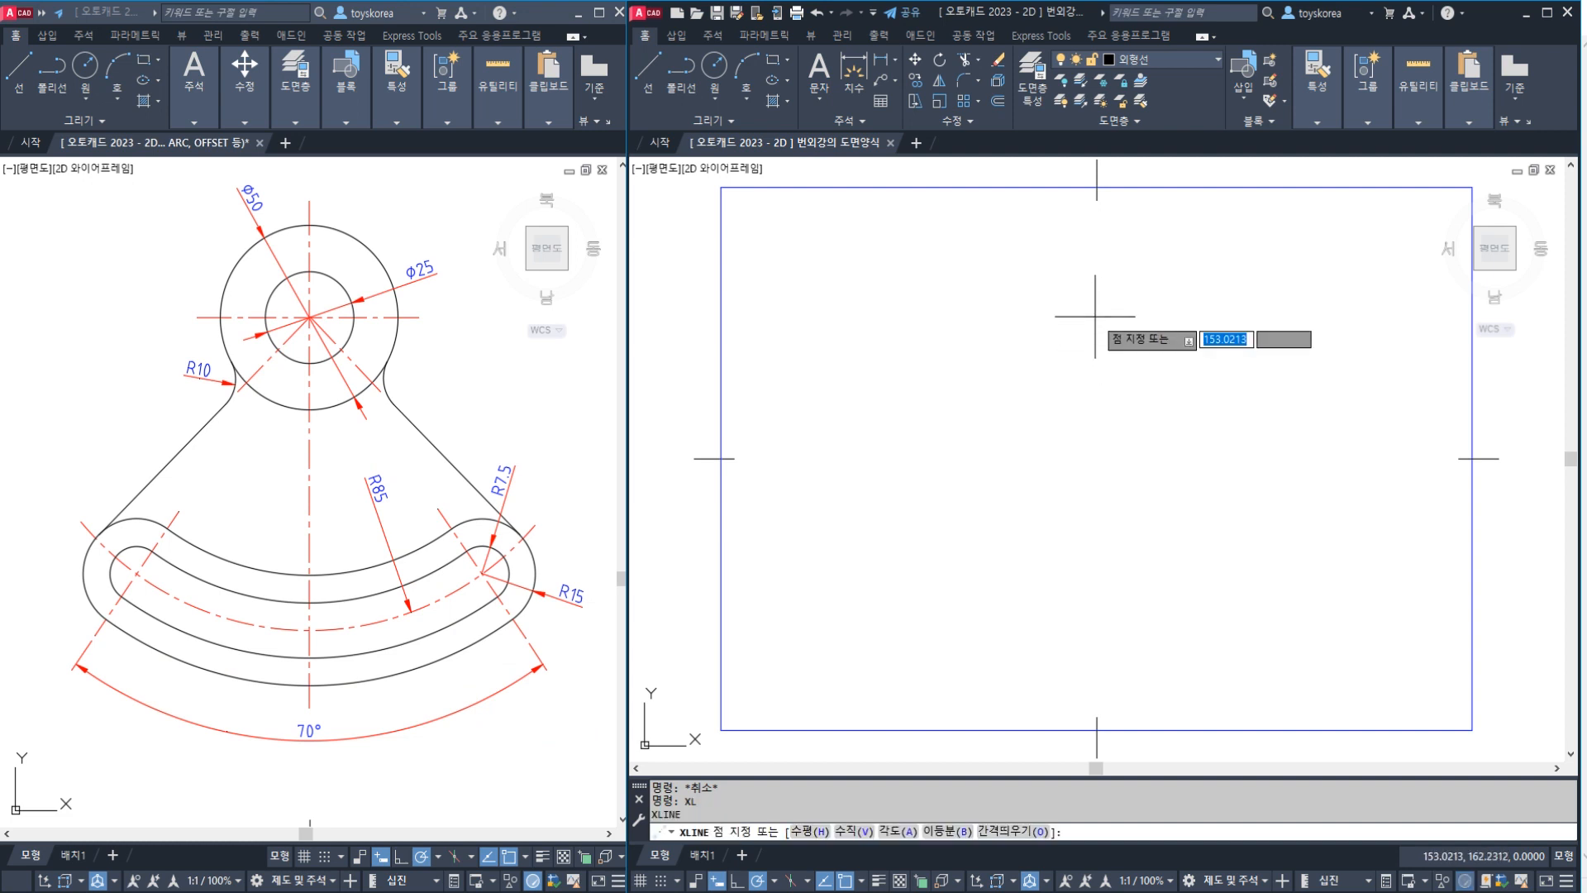
{"action": "left_click", "coordinate": [1087, 330]}
{"action": "left_click", "coordinate": [1106, 330]}
{"action": "left_click", "coordinate": [1089, 315]}
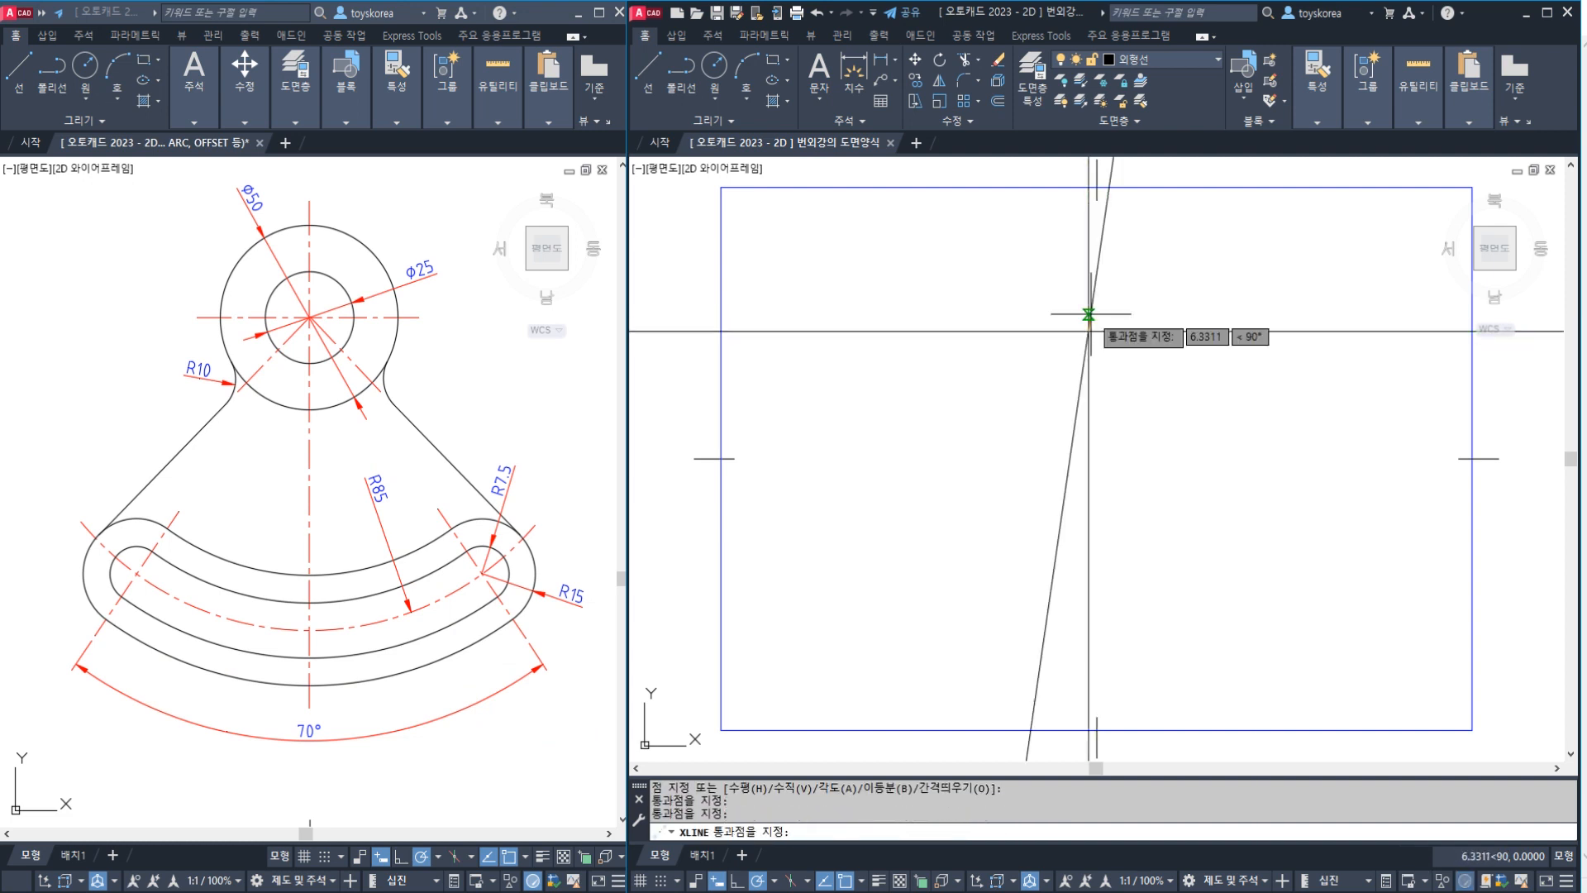
{"action": "key", "text": "Escape"}
- Draw a circle of diameter 25 centred on the intersection of the two construction lines in the blank drawing
{"action": "left_click", "coordinate": [411, 282]}
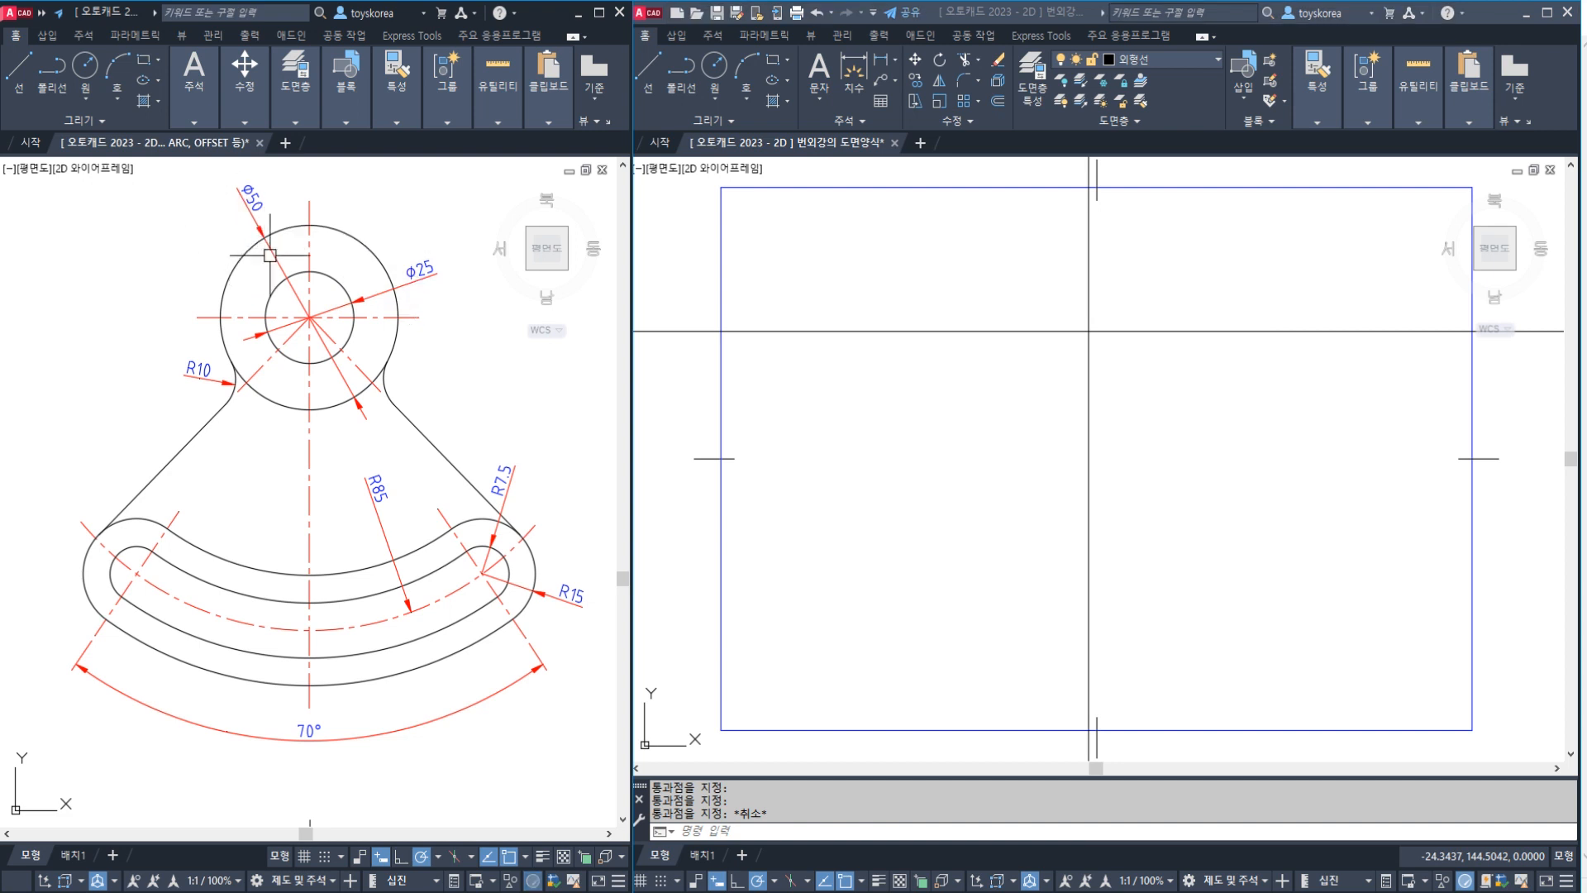
{"action": "left_click", "coordinate": [274, 290]}
{"action": "left_click", "coordinate": [237, 257]}
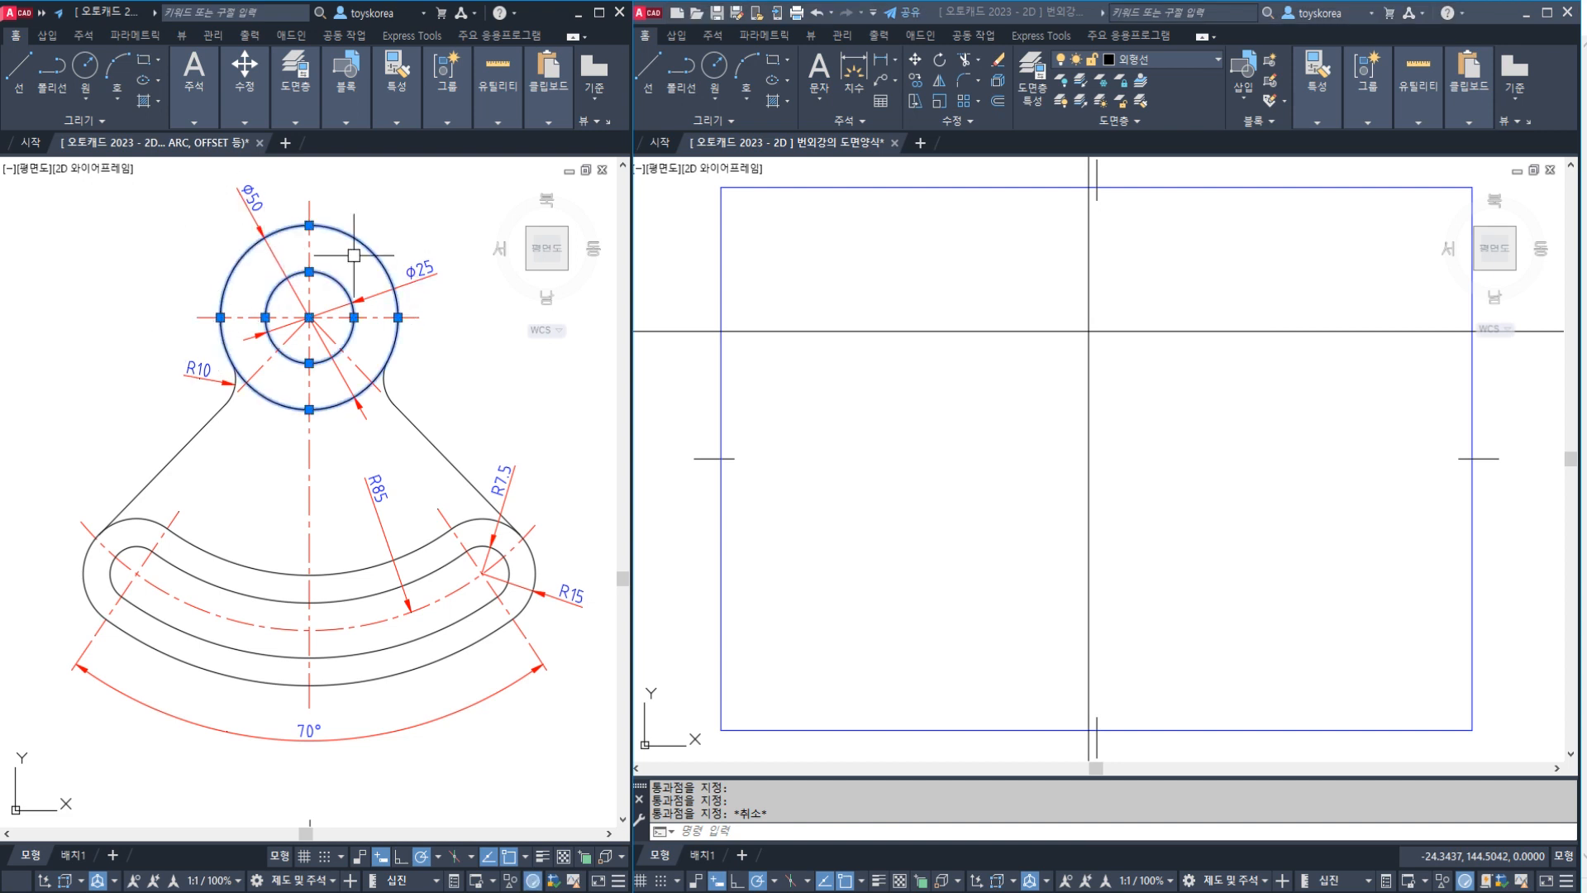
{"action": "key", "text": "Escape"}
{"action": "left_click", "coordinate": [1061, 356]}
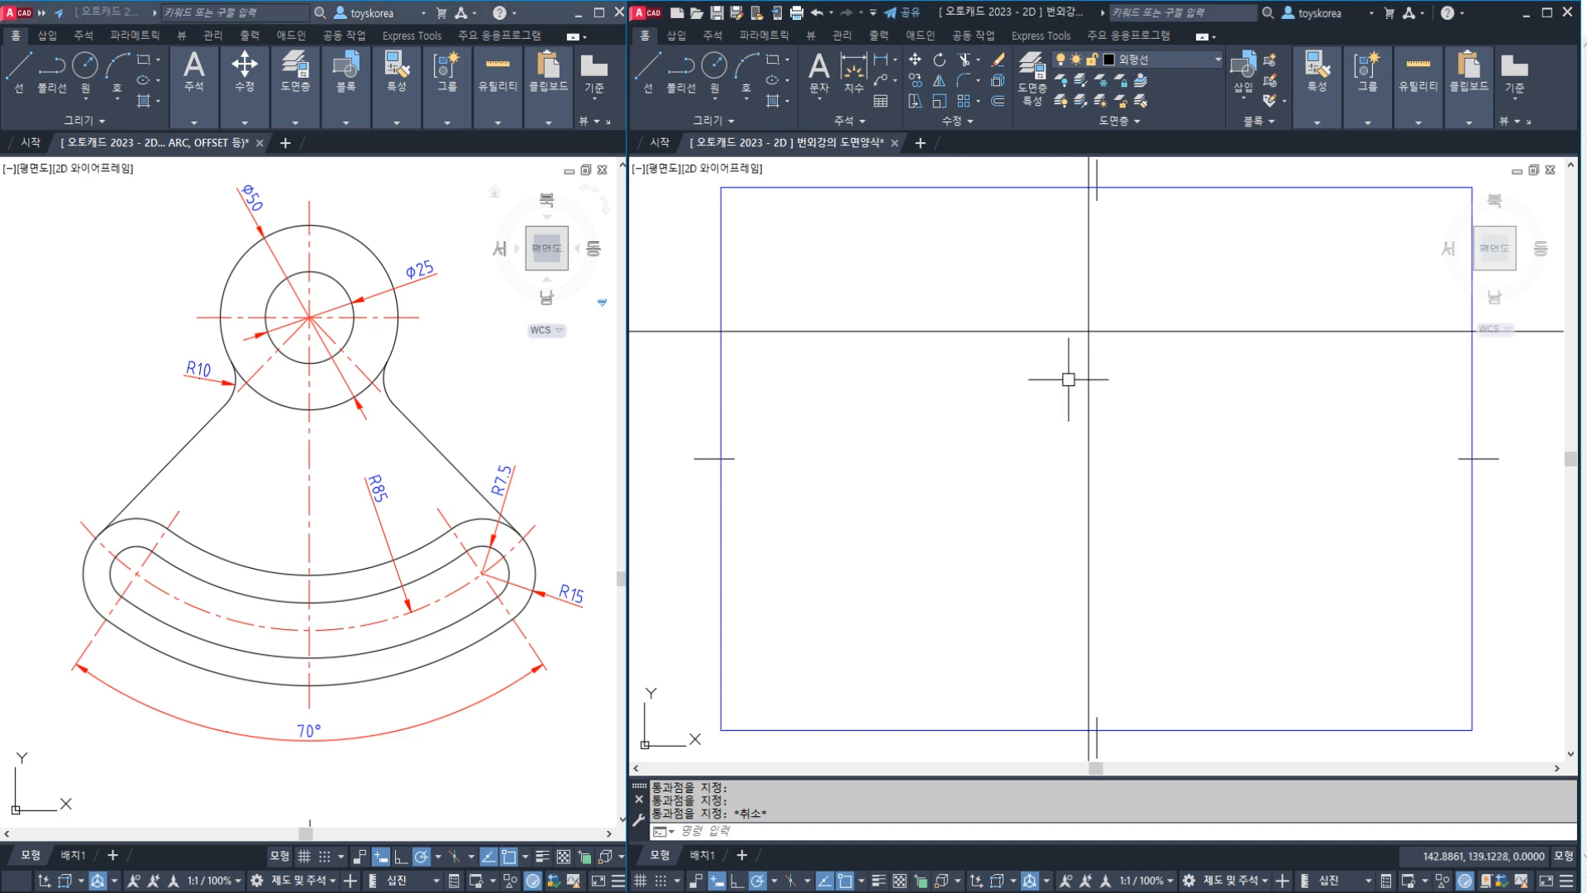
{"action": "middle_click_drag", "start_coordinate": [1061, 379], "coordinate": [1033, 385]}
{"action": "type", "text": "c"}
{"action": "key", "text": "Return"}
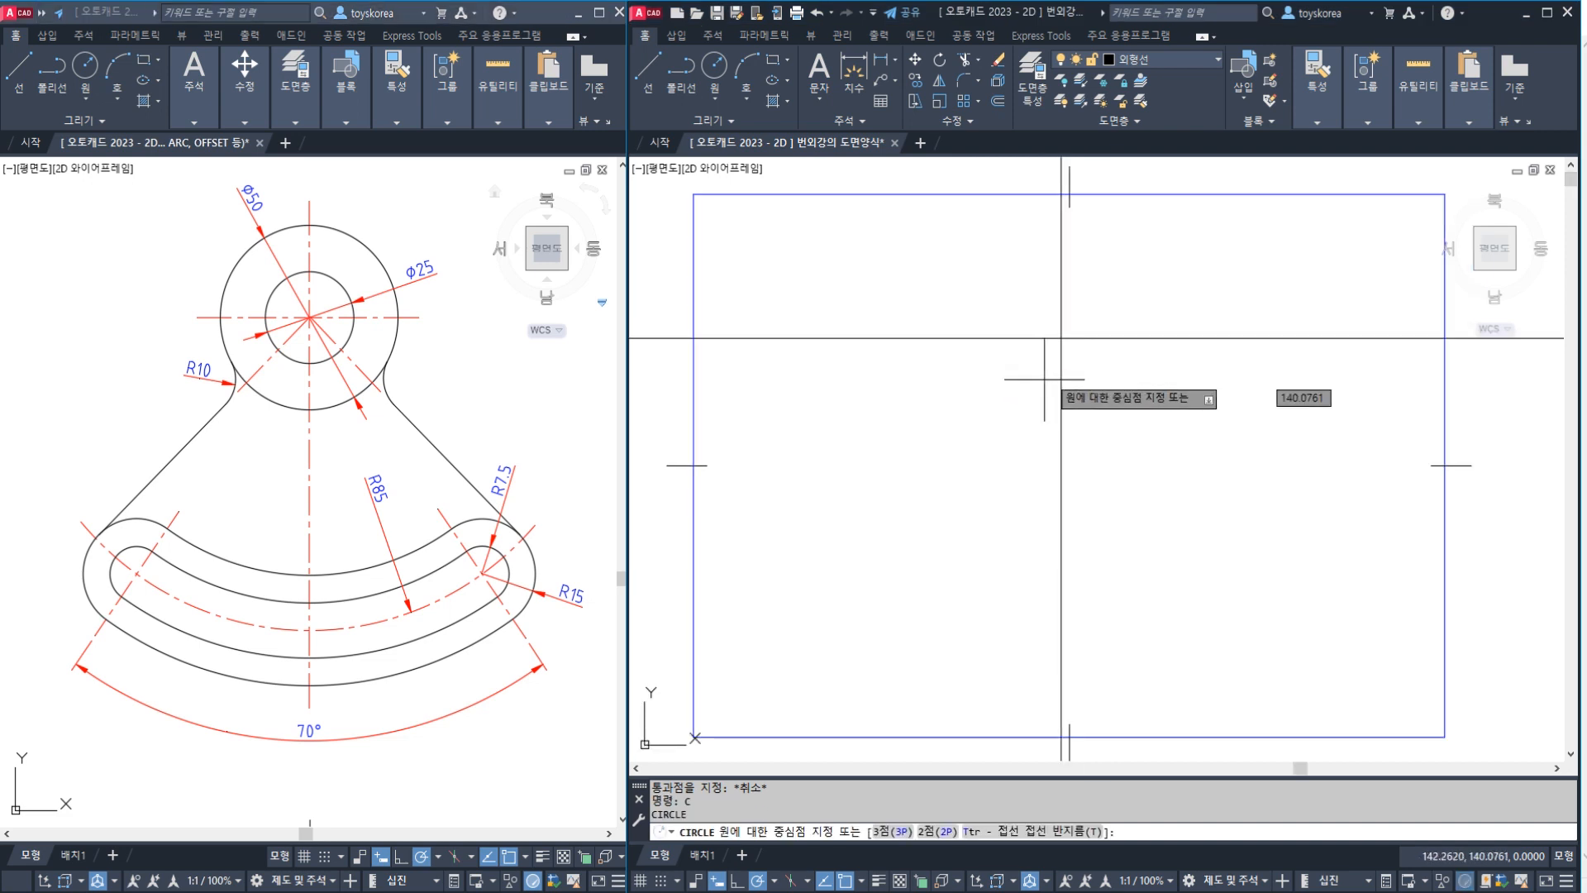
{"action": "left_click", "coordinate": [1061, 337]}
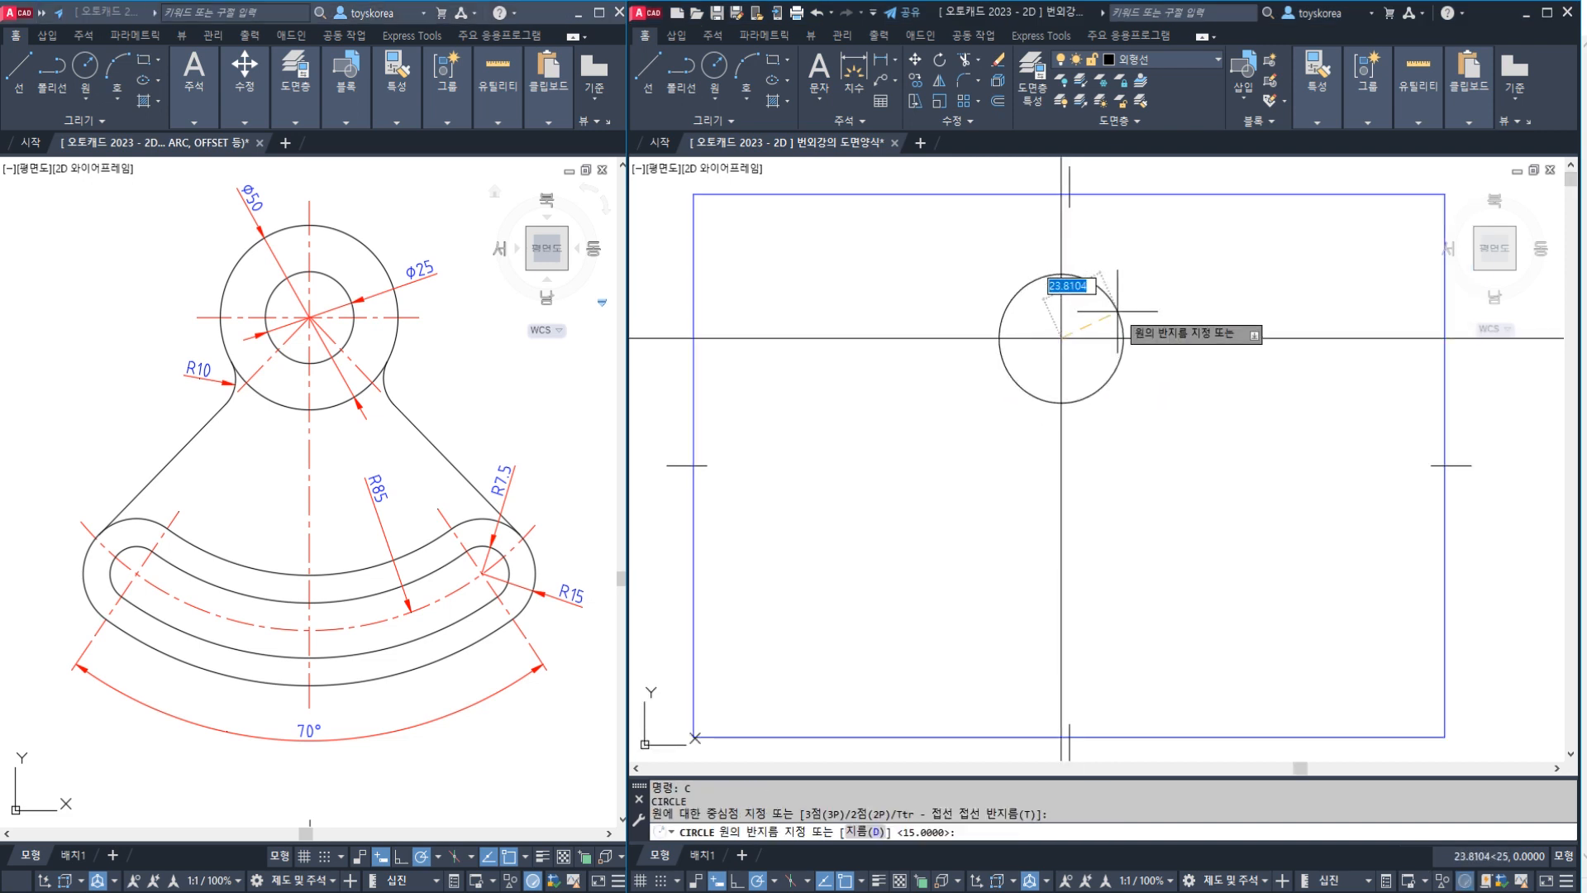
{"action": "type", "text": "D"}
{"action": "key", "text": "Return"}
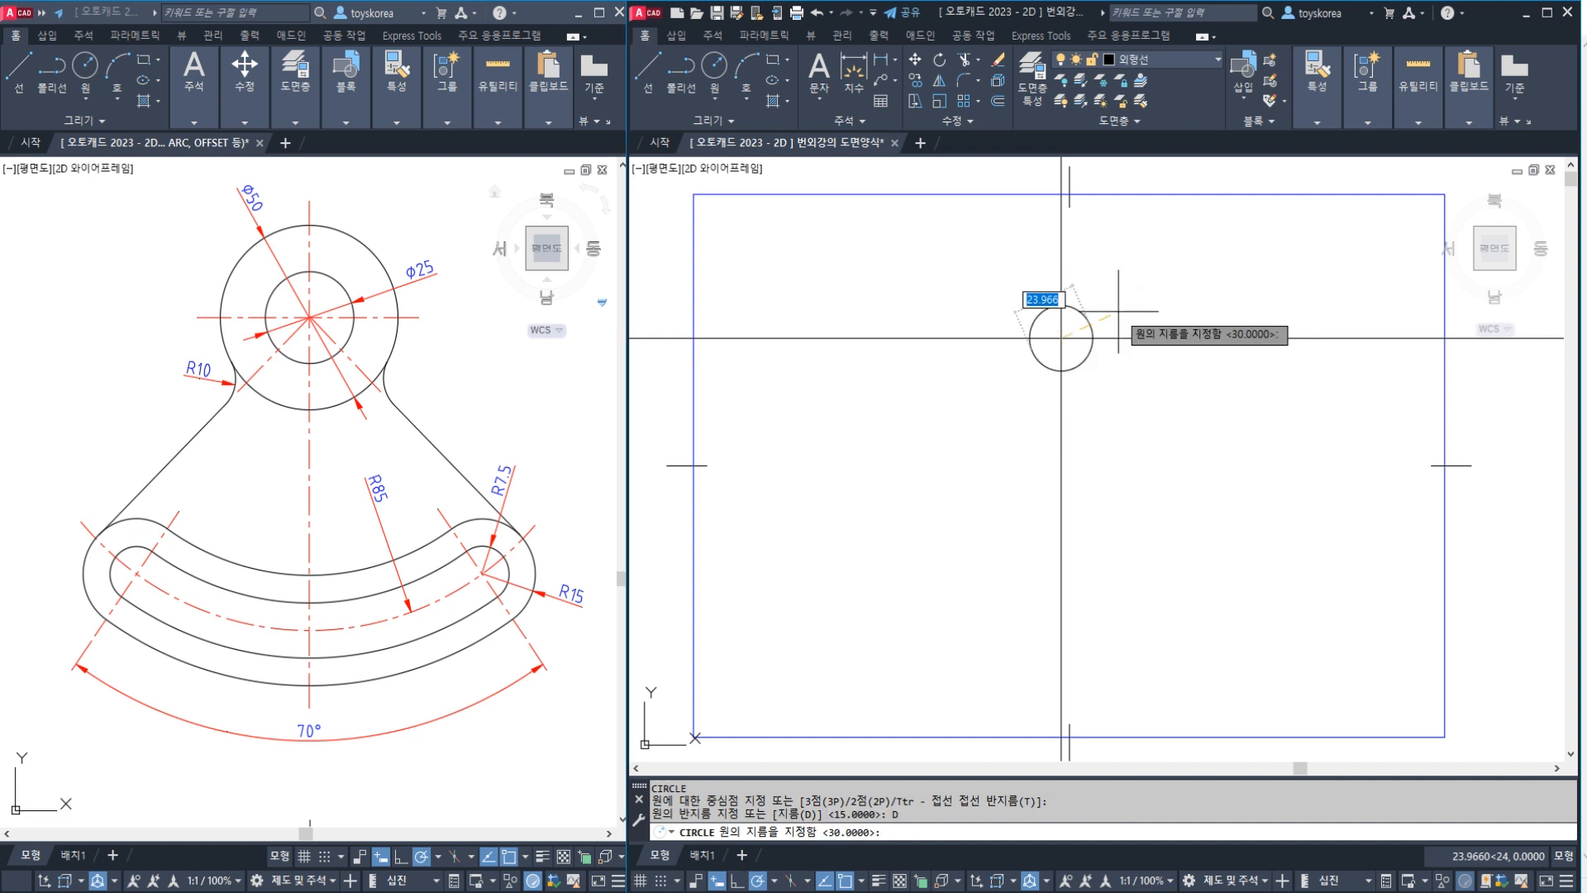
{"action": "type", "text": "25"}
{"action": "key", "text": "Return"}
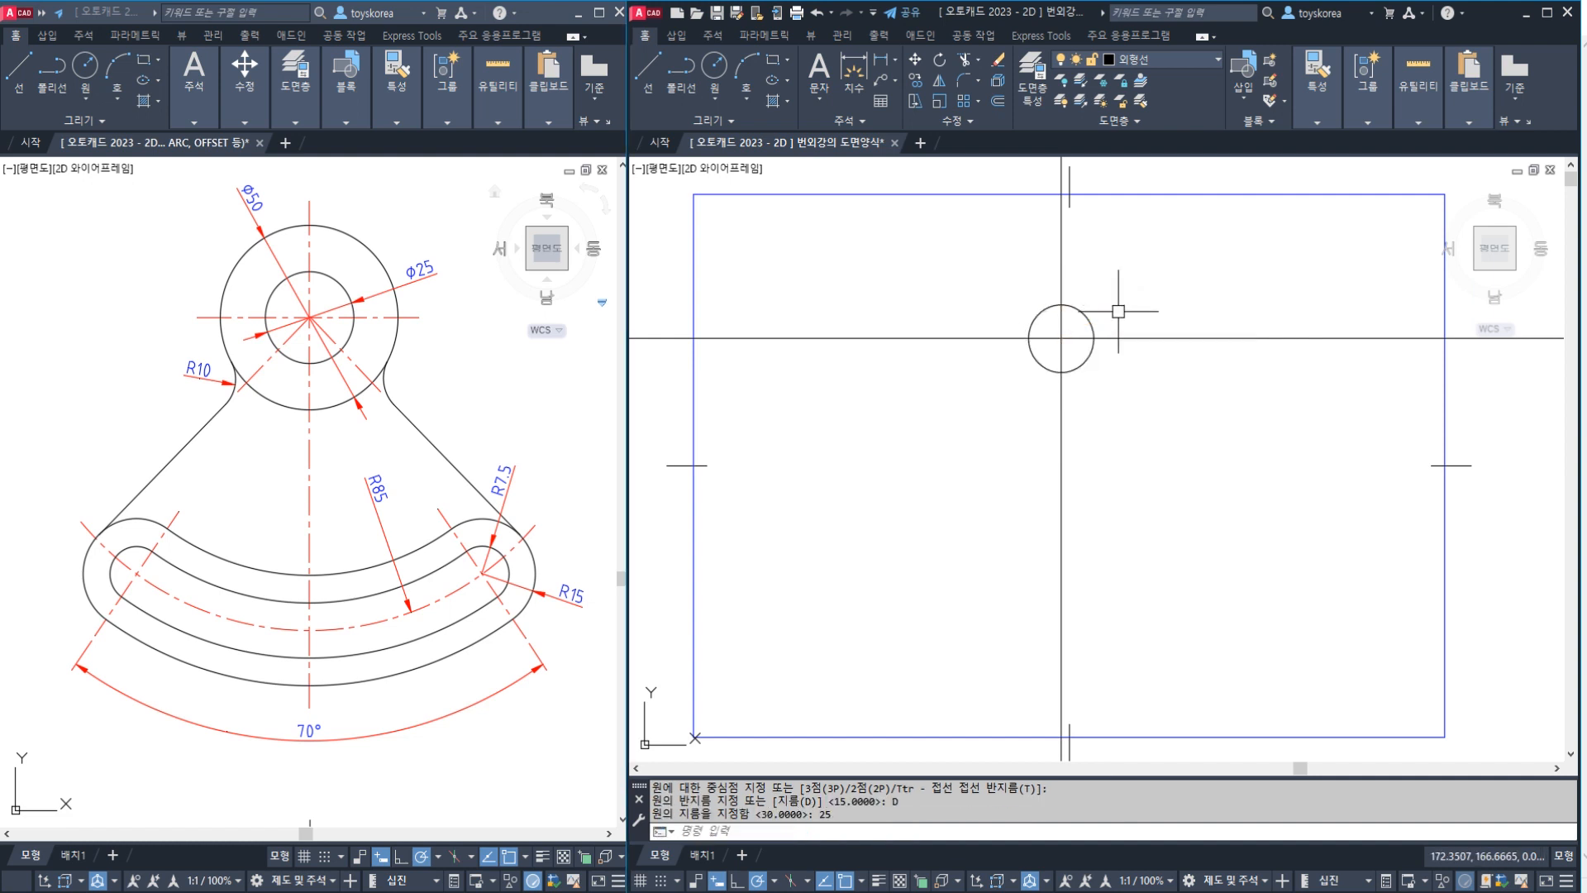
- Draw a second circle of diameter 50 concentric with the diameter 25 circle
{"action": "key", "text": "Return"}
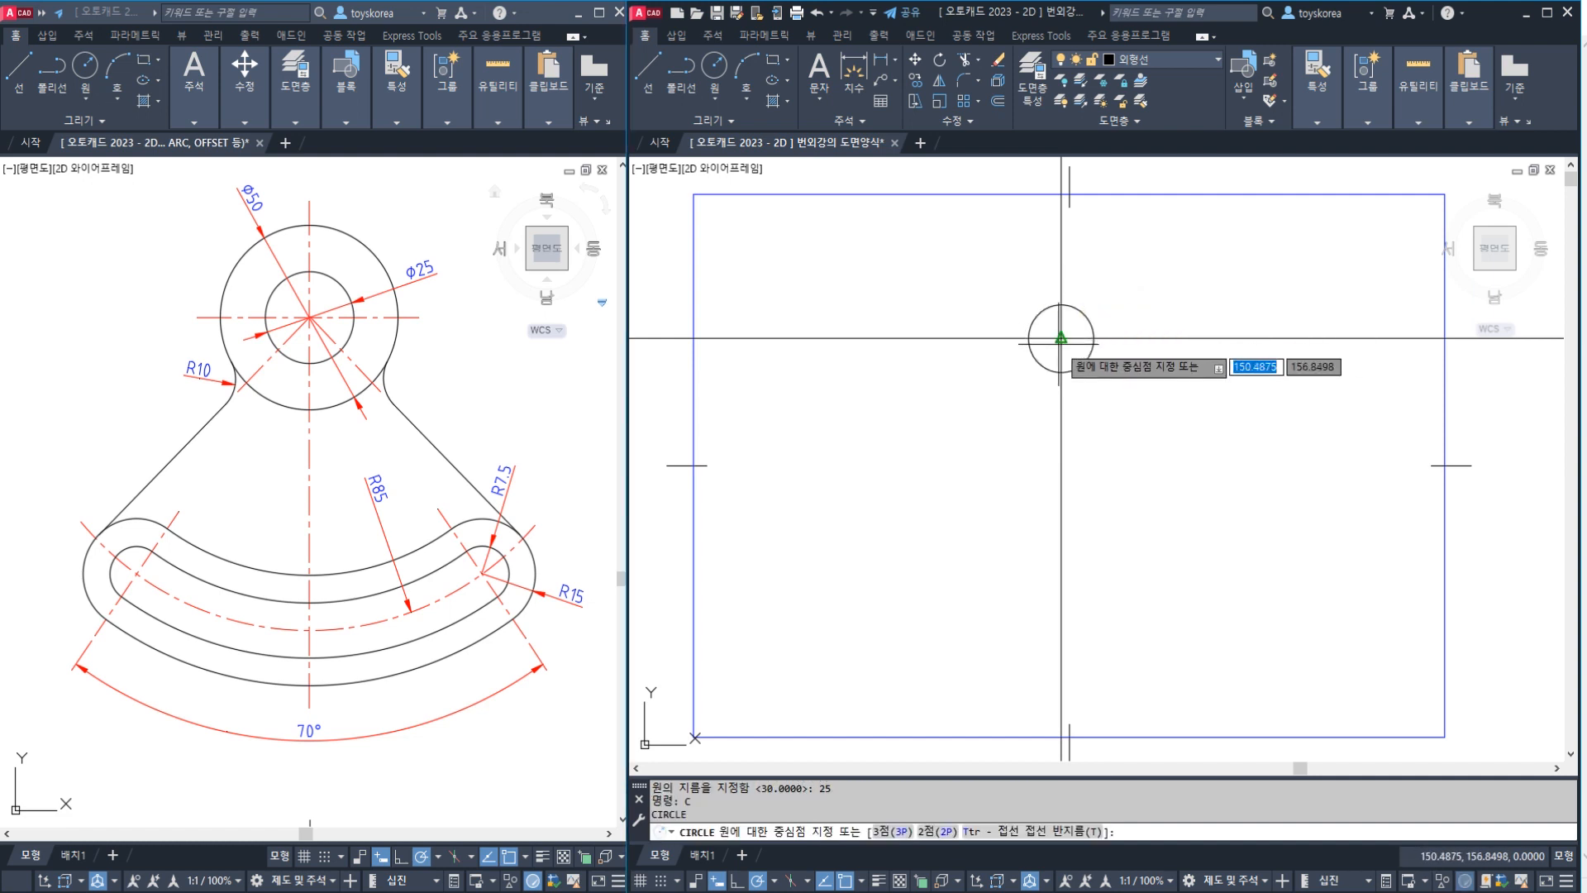
{"action": "left_click", "coordinate": [1060, 338]}
{"action": "type", "text": "D"}
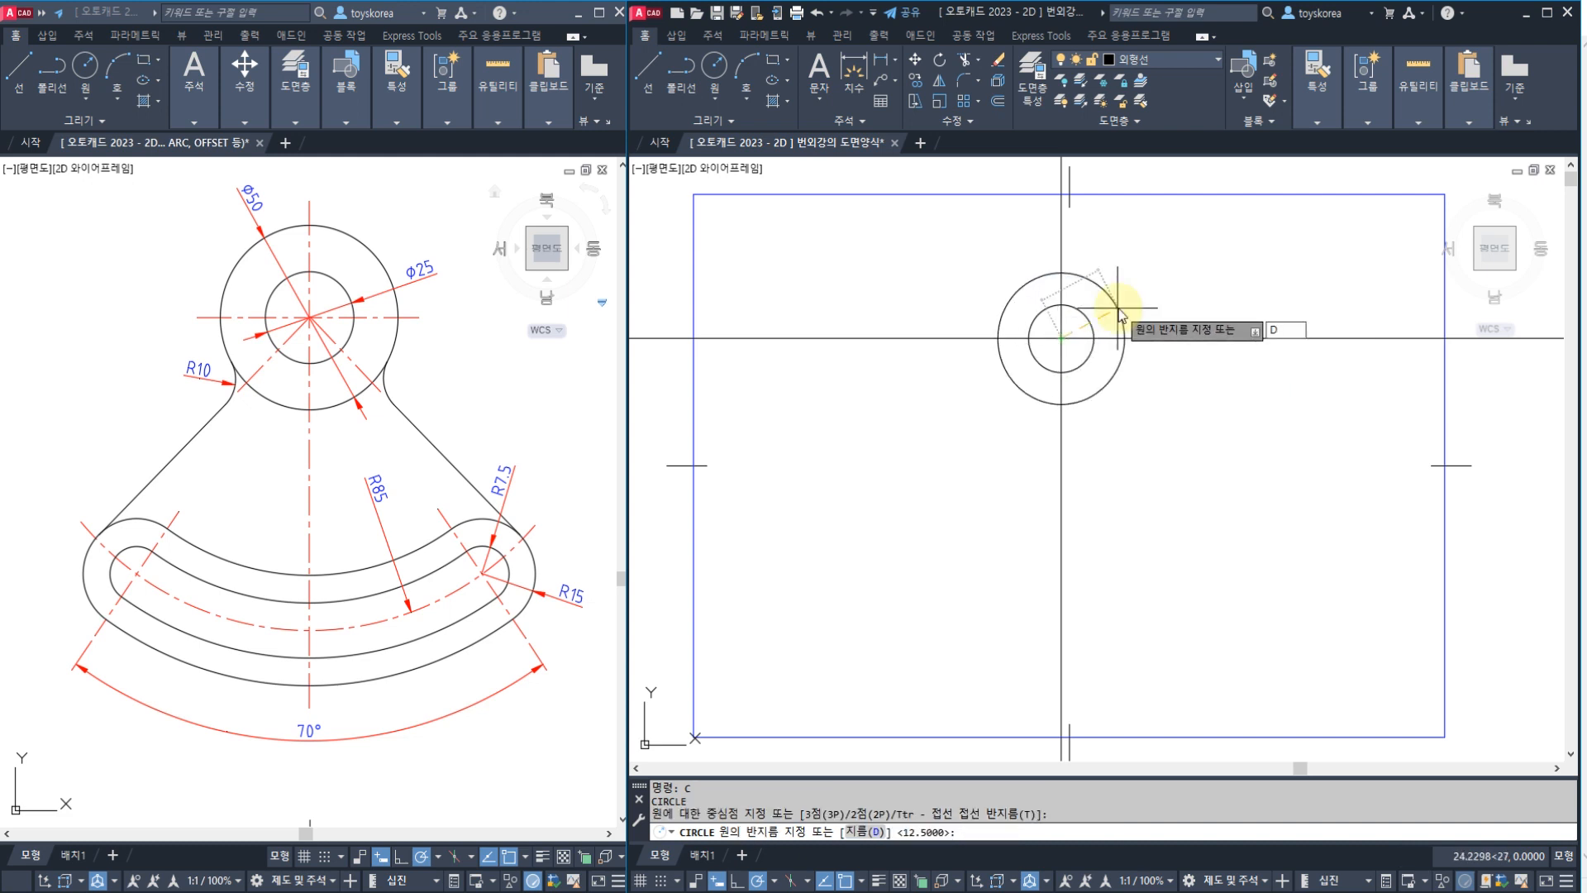
{"action": "key", "text": "Return"}
{"action": "type", "text": "50"}
{"action": "key", "text": "Return"}
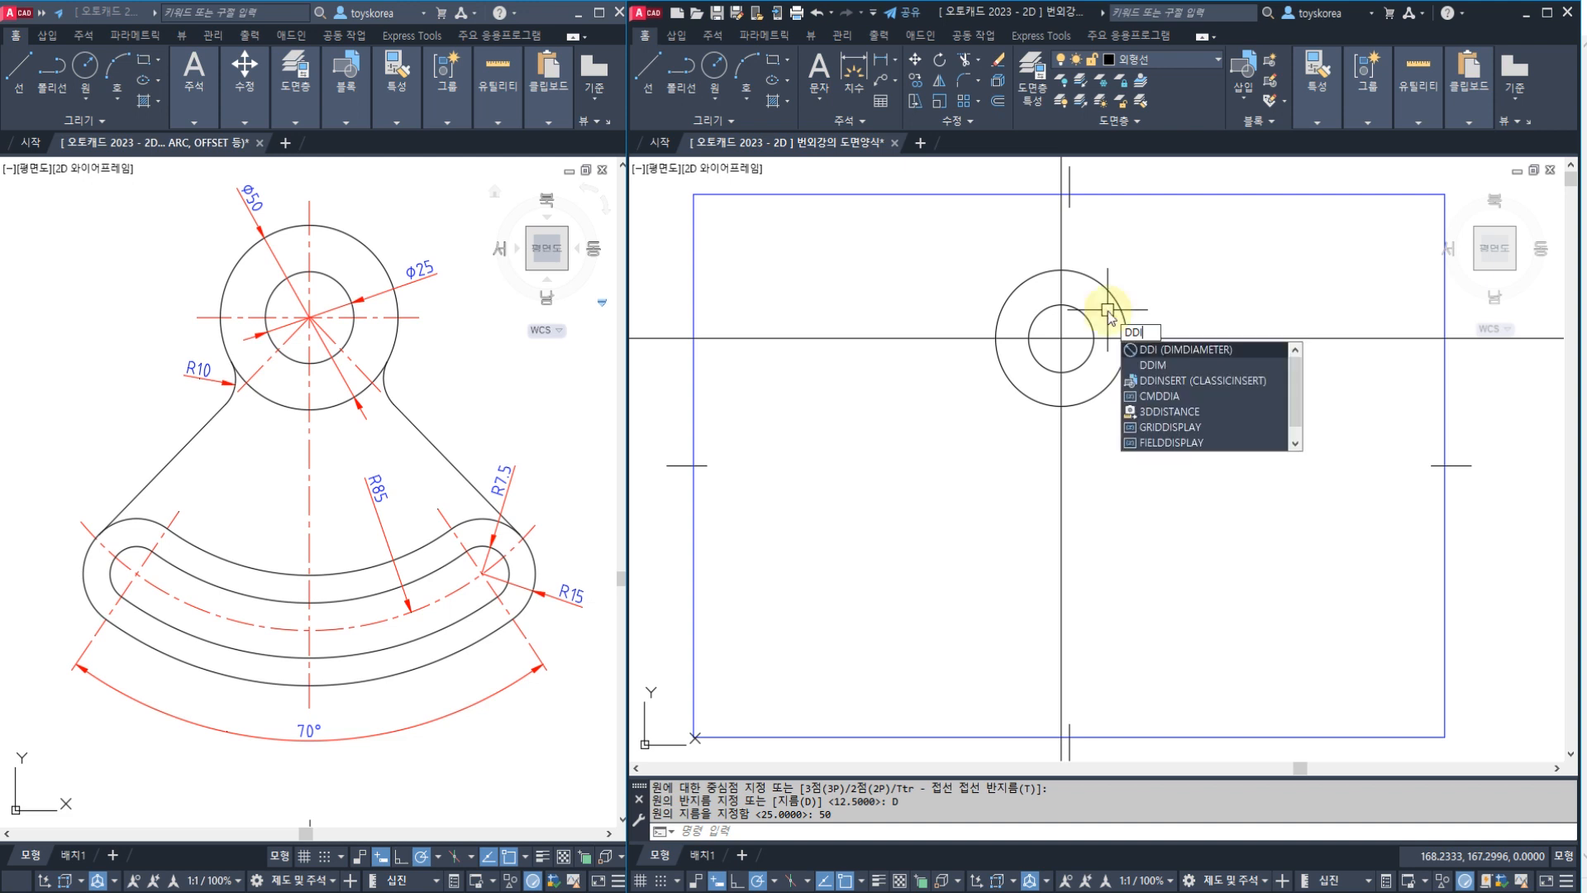
- Add diameter dimensions to the outer and inner concentric circles
{"action": "key", "text": "Return"}
{"action": "left_click", "coordinate": [1114, 296]}
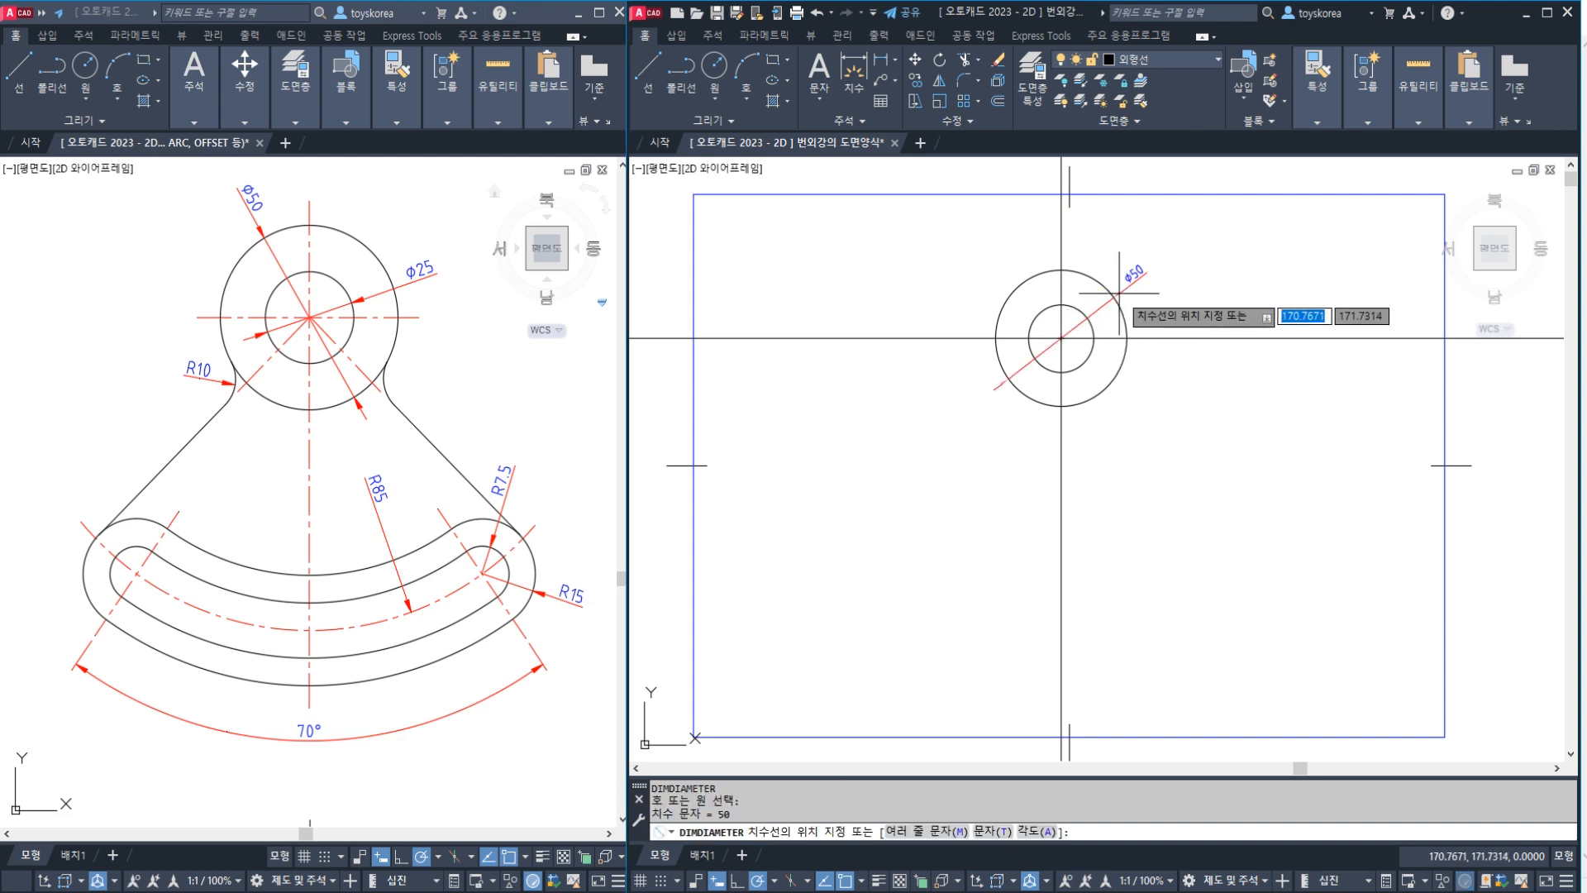
{"action": "left_click", "coordinate": [1135, 283]}
{"action": "key", "text": "Return"}
{"action": "left_click", "coordinate": [1040, 311]}
{"action": "left_click", "coordinate": [963, 277]}
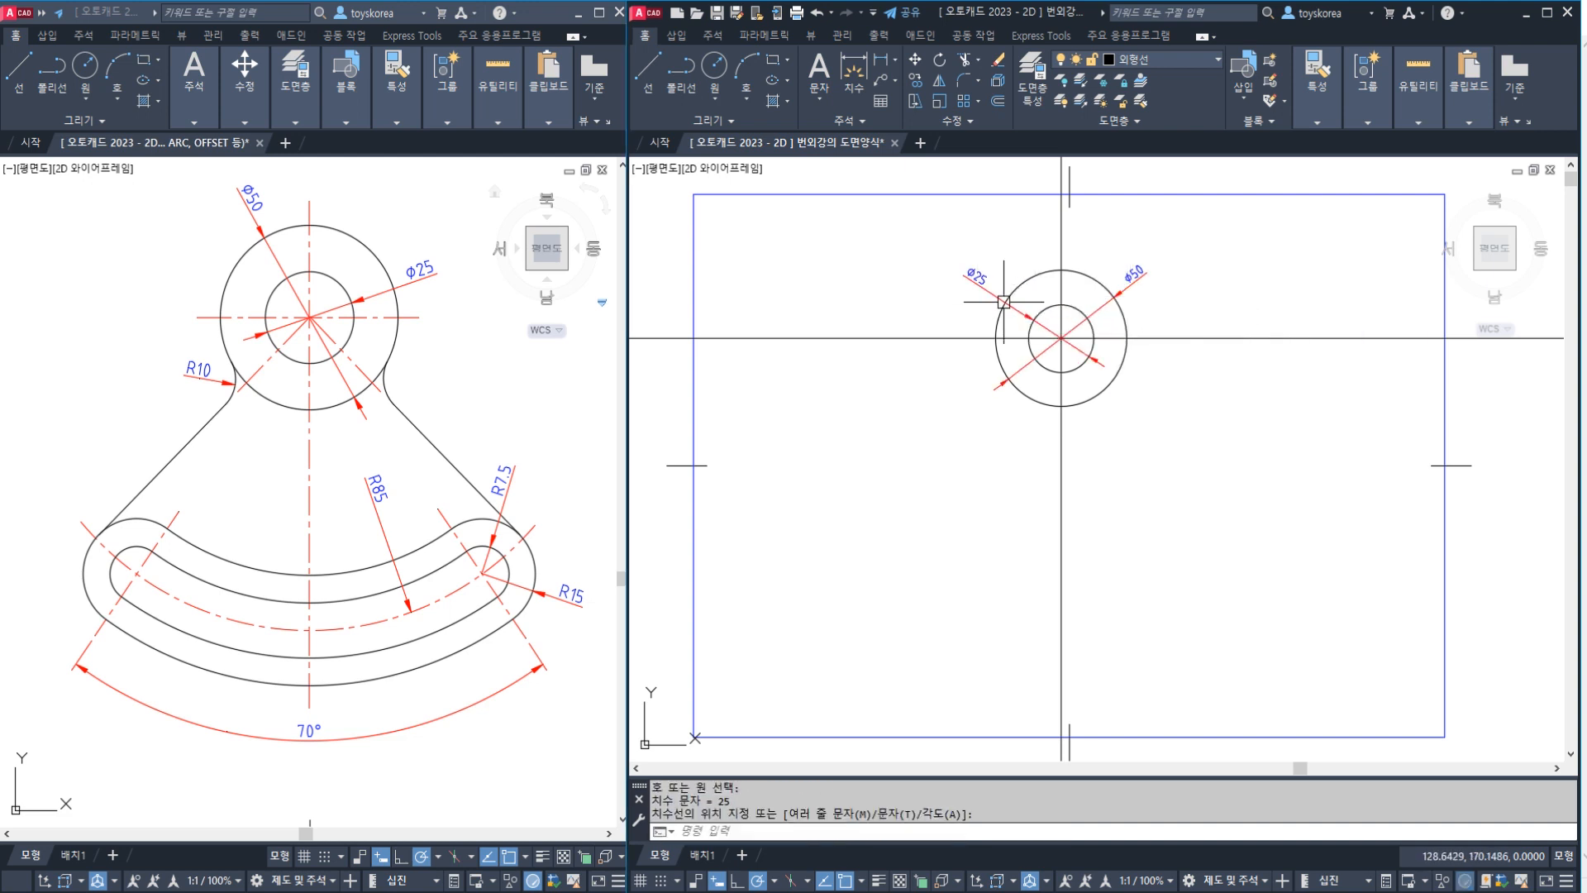
- Erase the two diameter dimensions from the concentric circles
{"action": "scroll", "coordinate": [981, 328], "scroll_direction": "up", "scroll_amount": 3}
{"action": "middle_click_drag", "start_coordinate": [981, 328], "coordinate": [976, 324]}
{"action": "key", "text": "Escape"}
{"action": "key", "text": "Escape"}
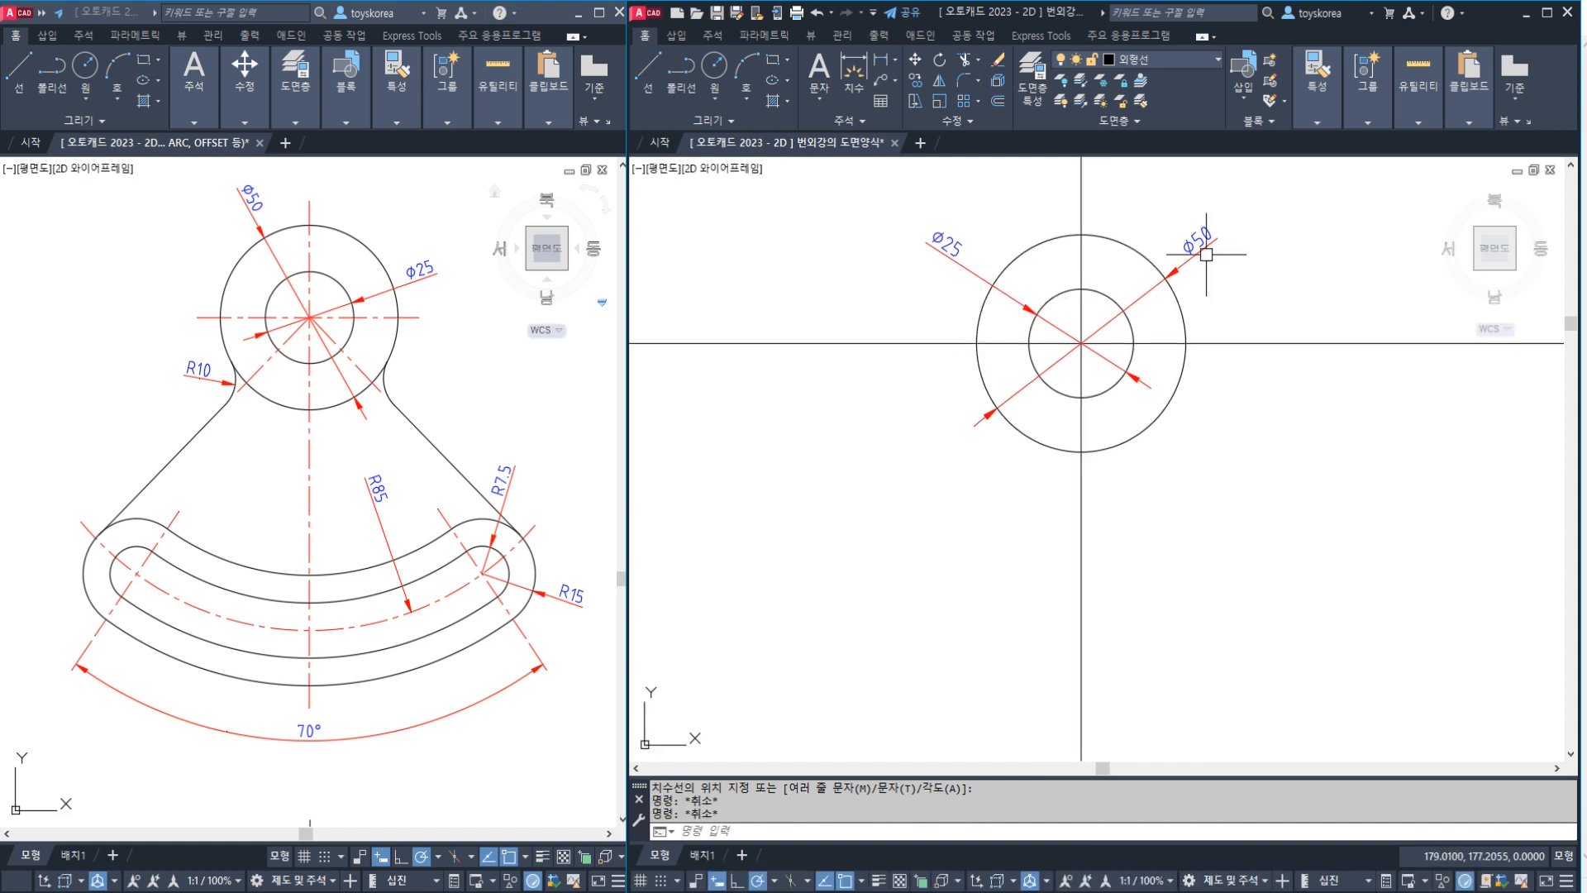
{"action": "left_click", "coordinate": [1200, 241]}
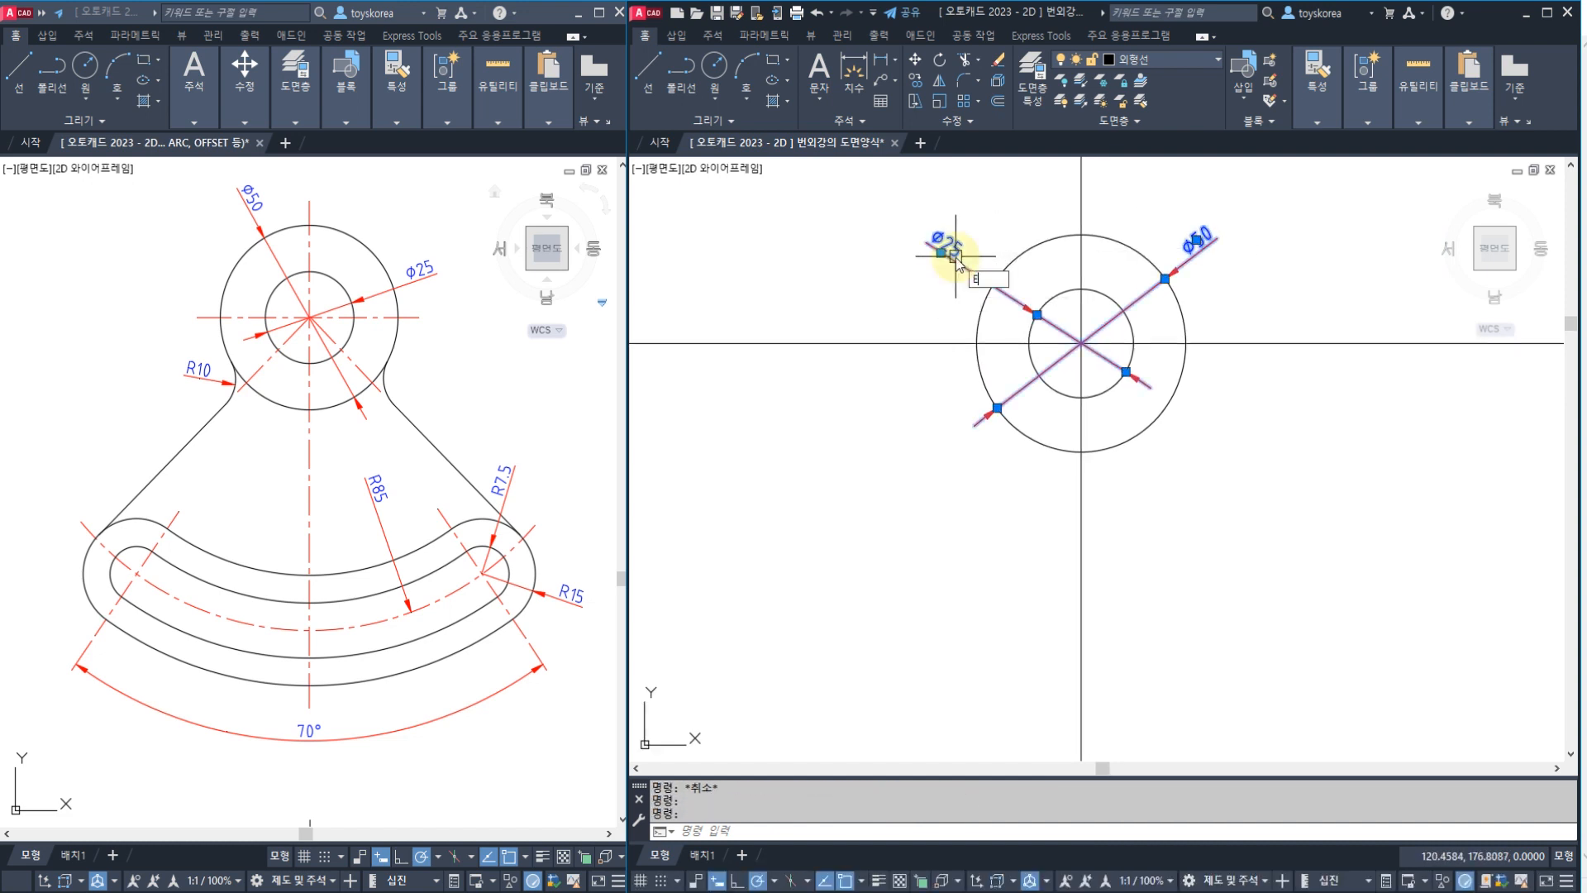
{"action": "key", "text": "Return"}
{"action": "scroll", "coordinate": [950, 279], "scroll_direction": "down", "scroll_amount": 2}
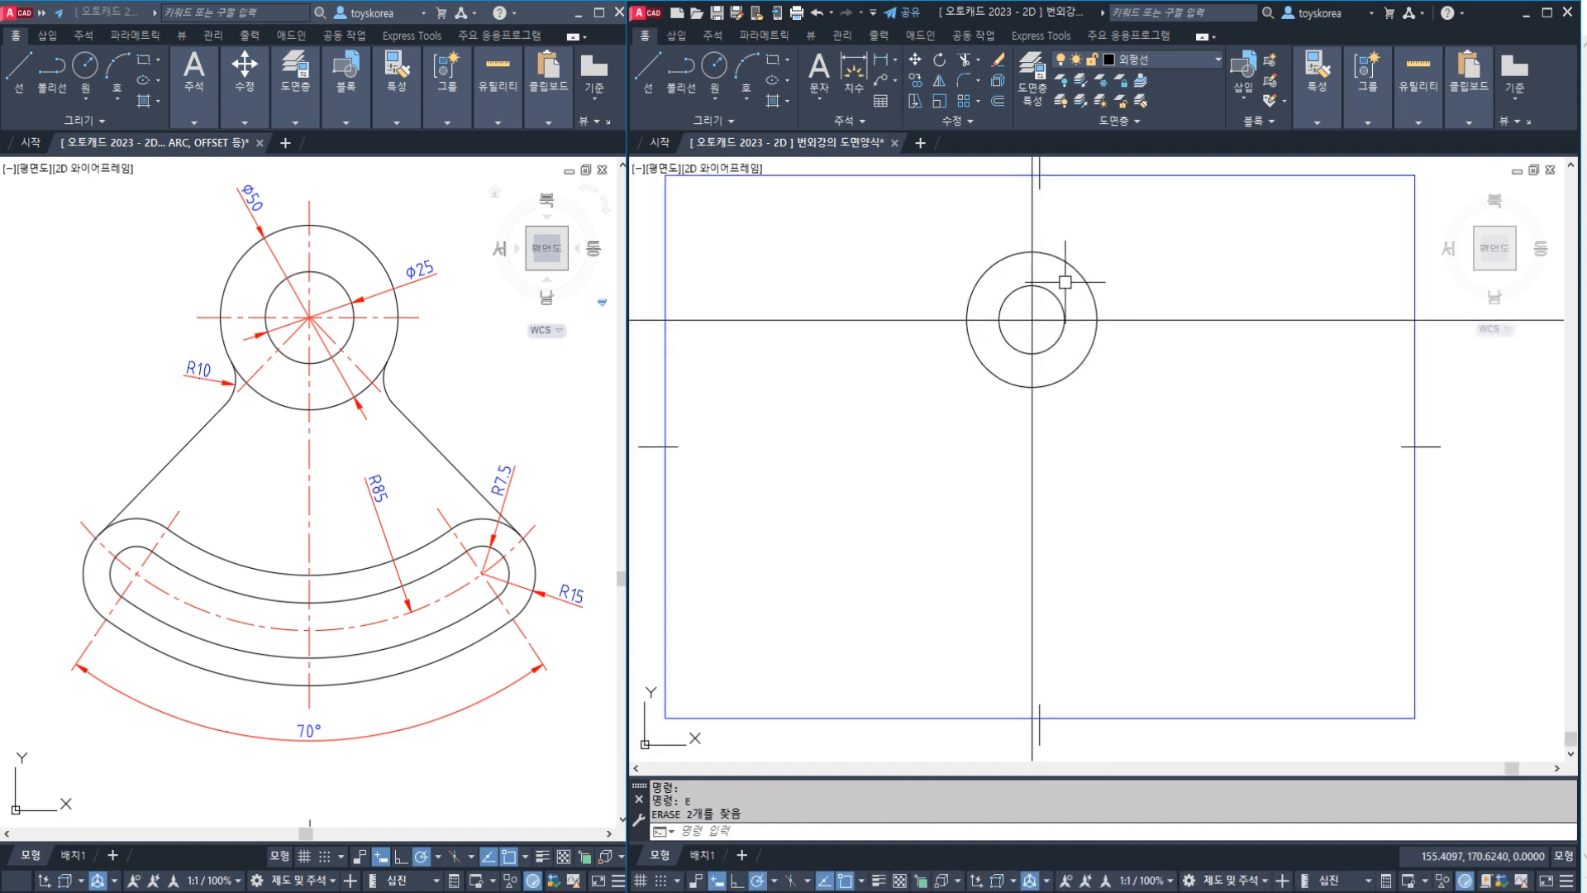
- Examine the slot's end arcs and the R85 centre arc in the reference drawing, including where the centre arc is centred
{"action": "left_click", "coordinate": [302, 635]}
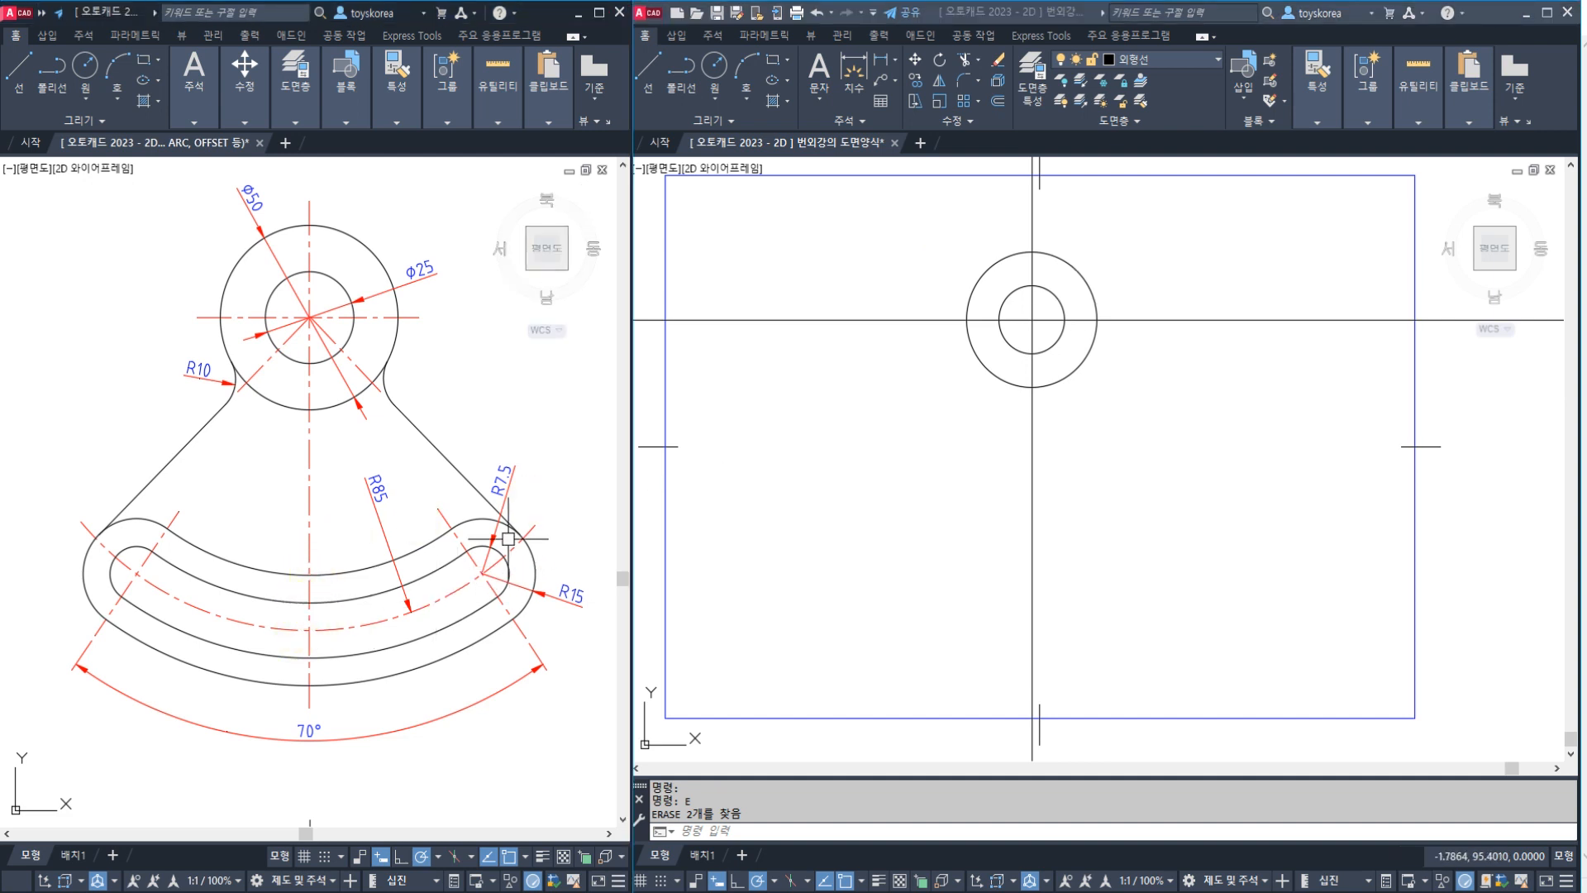
{"action": "left_click", "coordinate": [533, 584]}
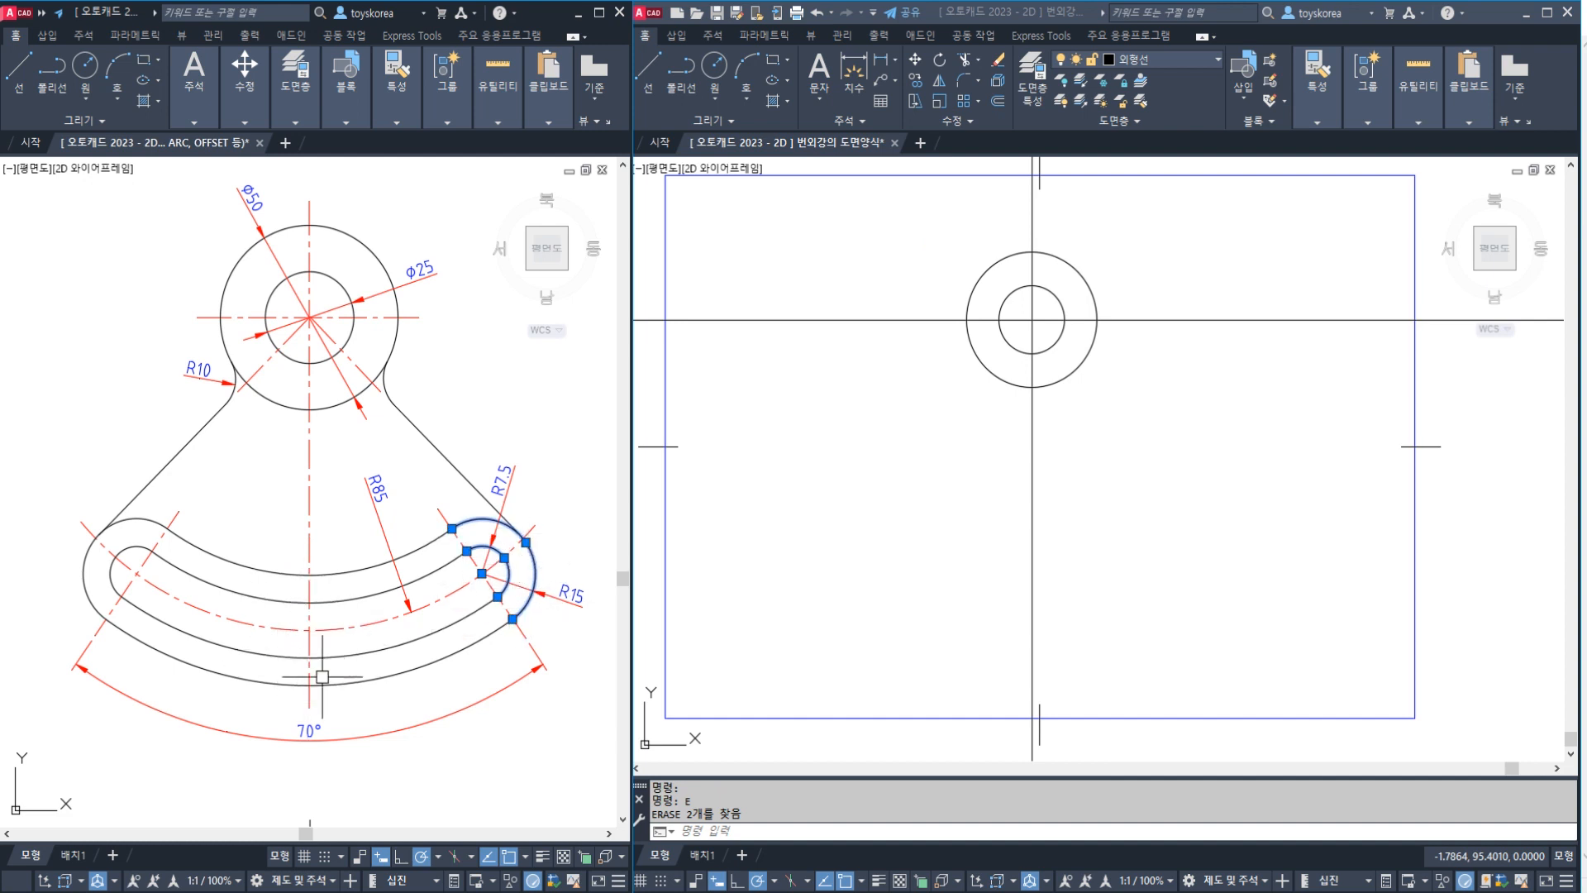
{"action": "left_click", "coordinate": [875, 546]}
{"action": "key", "text": "Escape"}
{"action": "key", "text": "Escape"}
{"action": "middle_click_drag", "start_coordinate": [977, 506], "coordinate": [974, 505]}
{"action": "key", "text": "Escape"}
{"action": "left_click", "coordinate": [398, 594]}
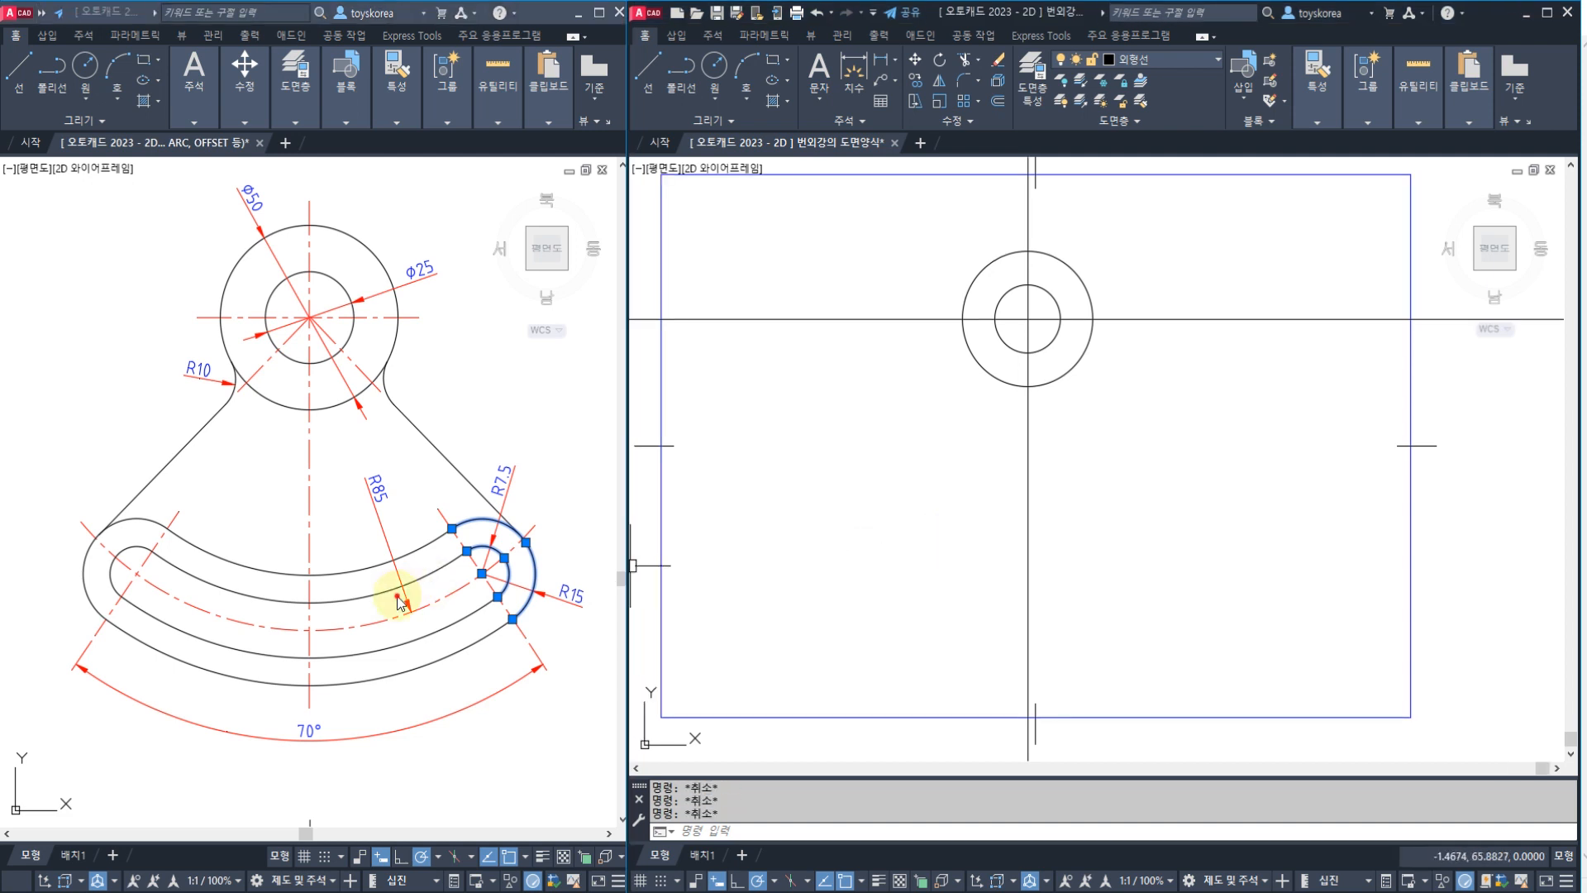
{"action": "key", "text": "Escape"}
{"action": "left_click", "coordinate": [370, 627]}
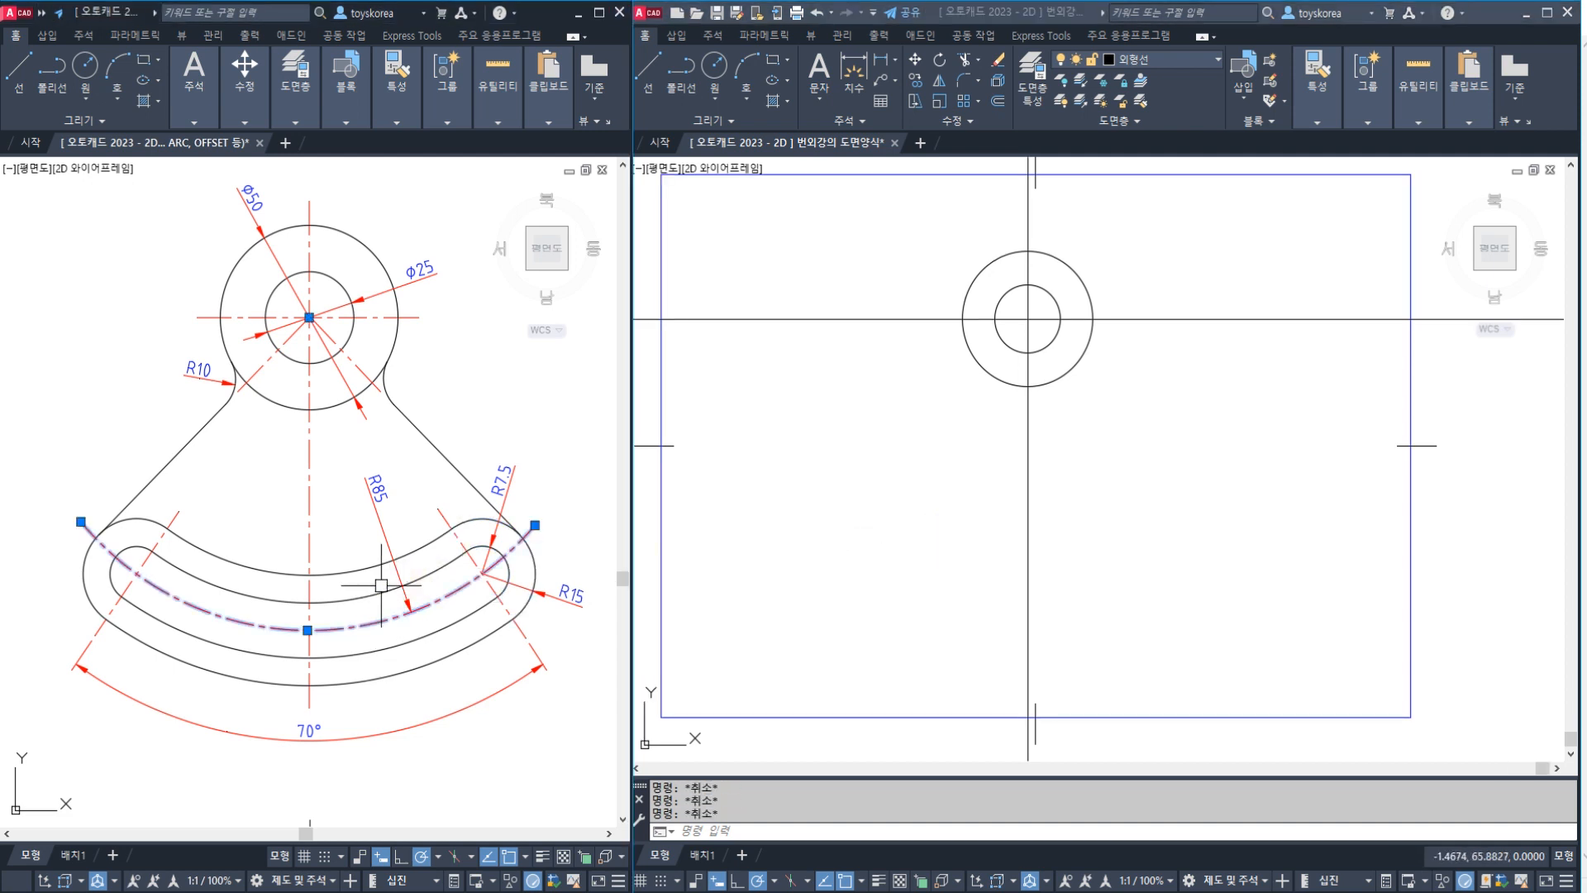
- Draw a circle of radius 85 from the common centre of the two concentric circles
{"action": "left_click", "coordinate": [1034, 385]}
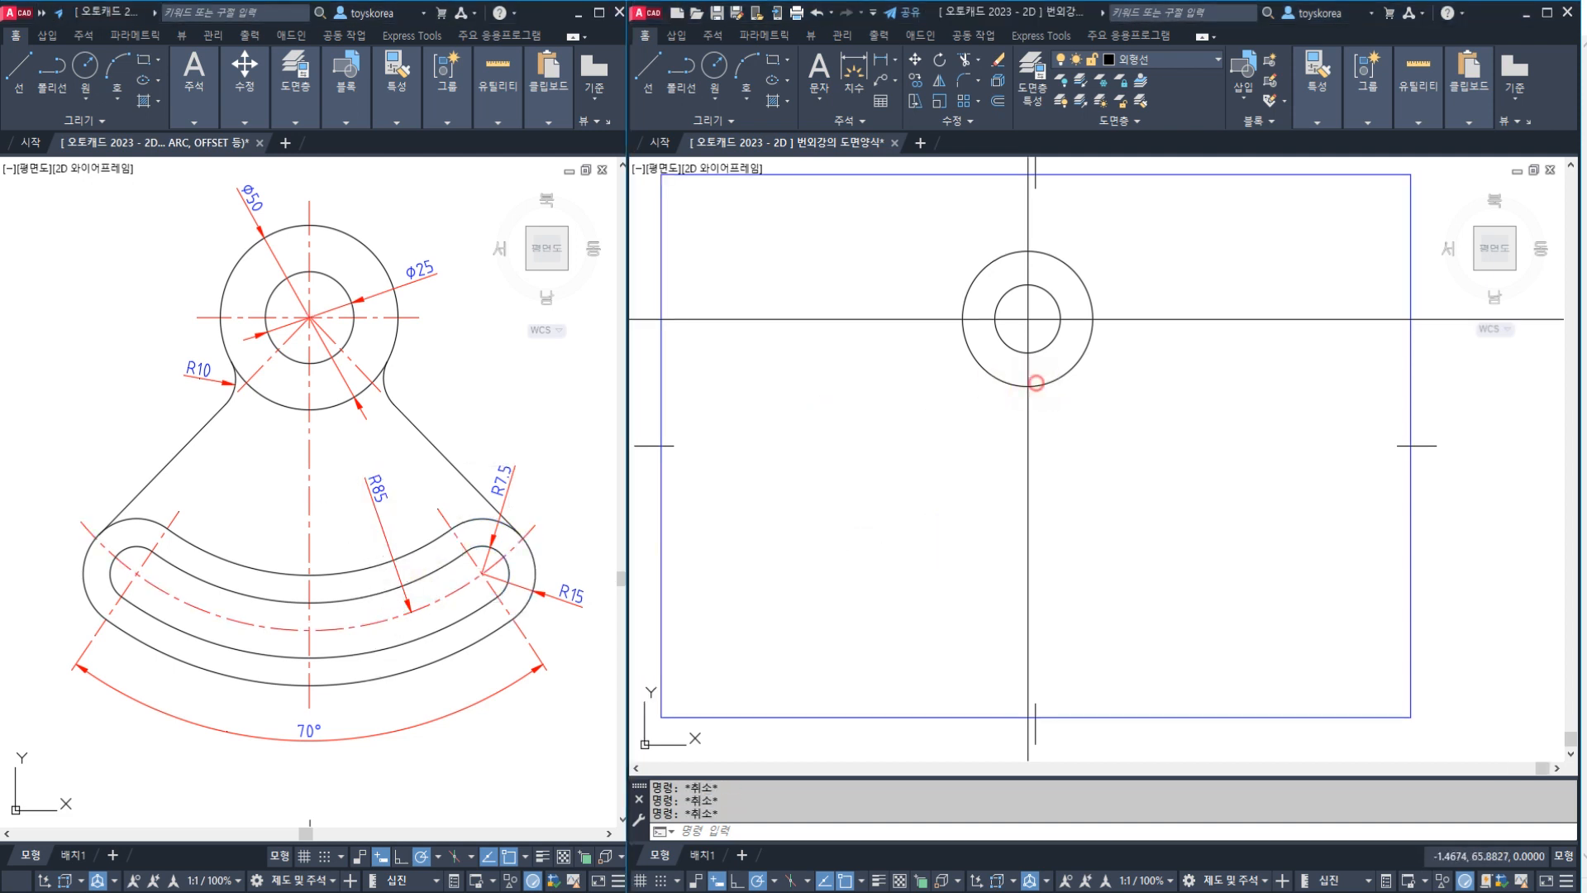
{"action": "type", "text": "c"}
{"action": "key", "text": "Return"}
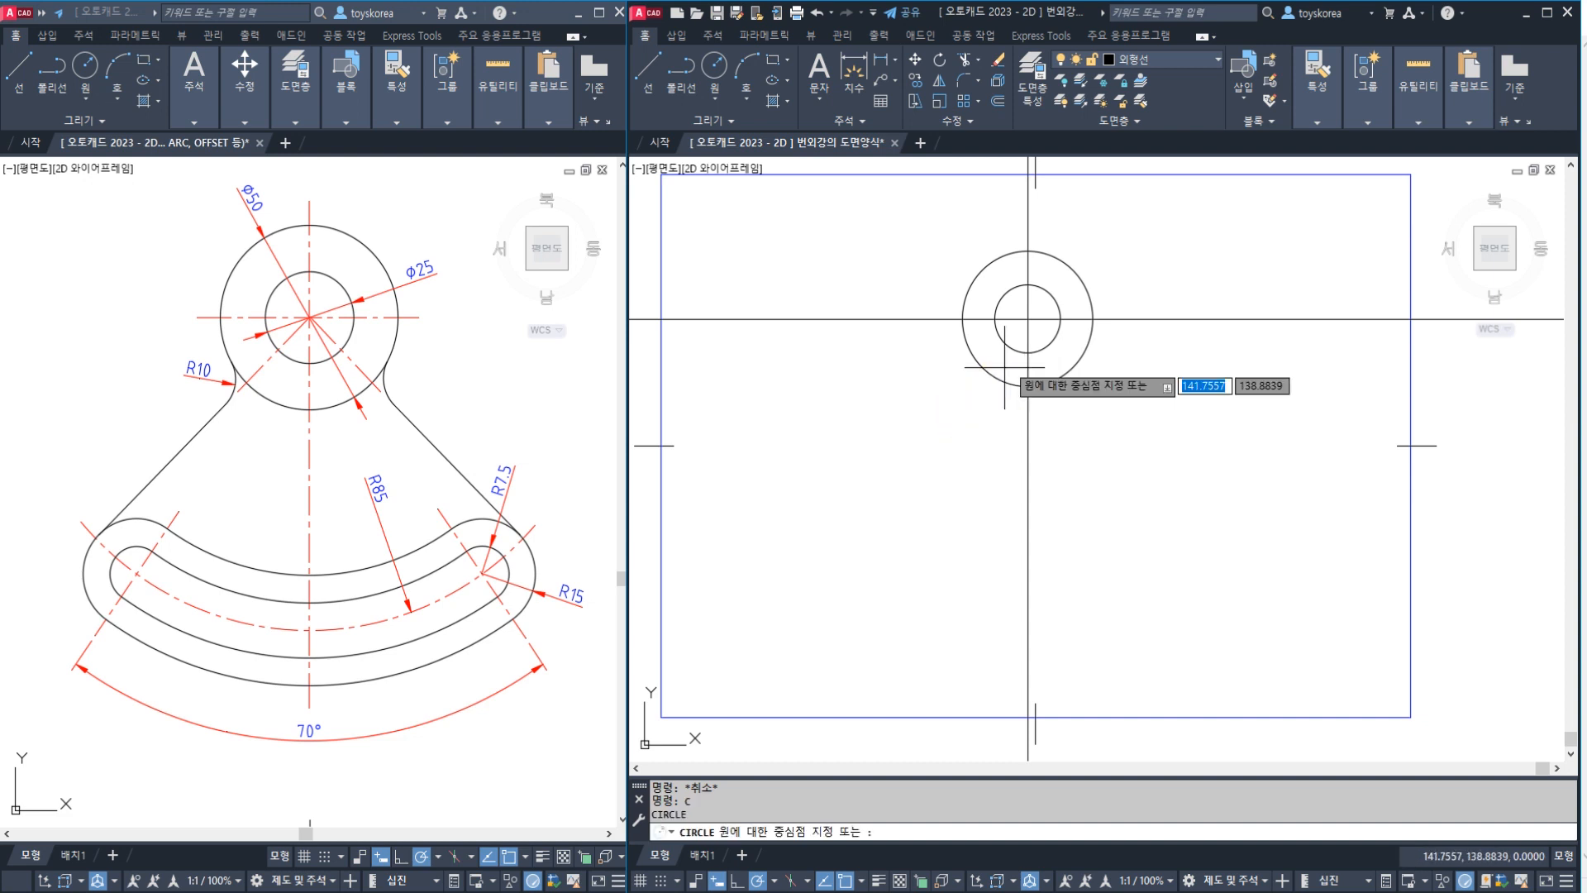
{"action": "left_click", "coordinate": [1028, 318]}
{"action": "type", "text": "8"}
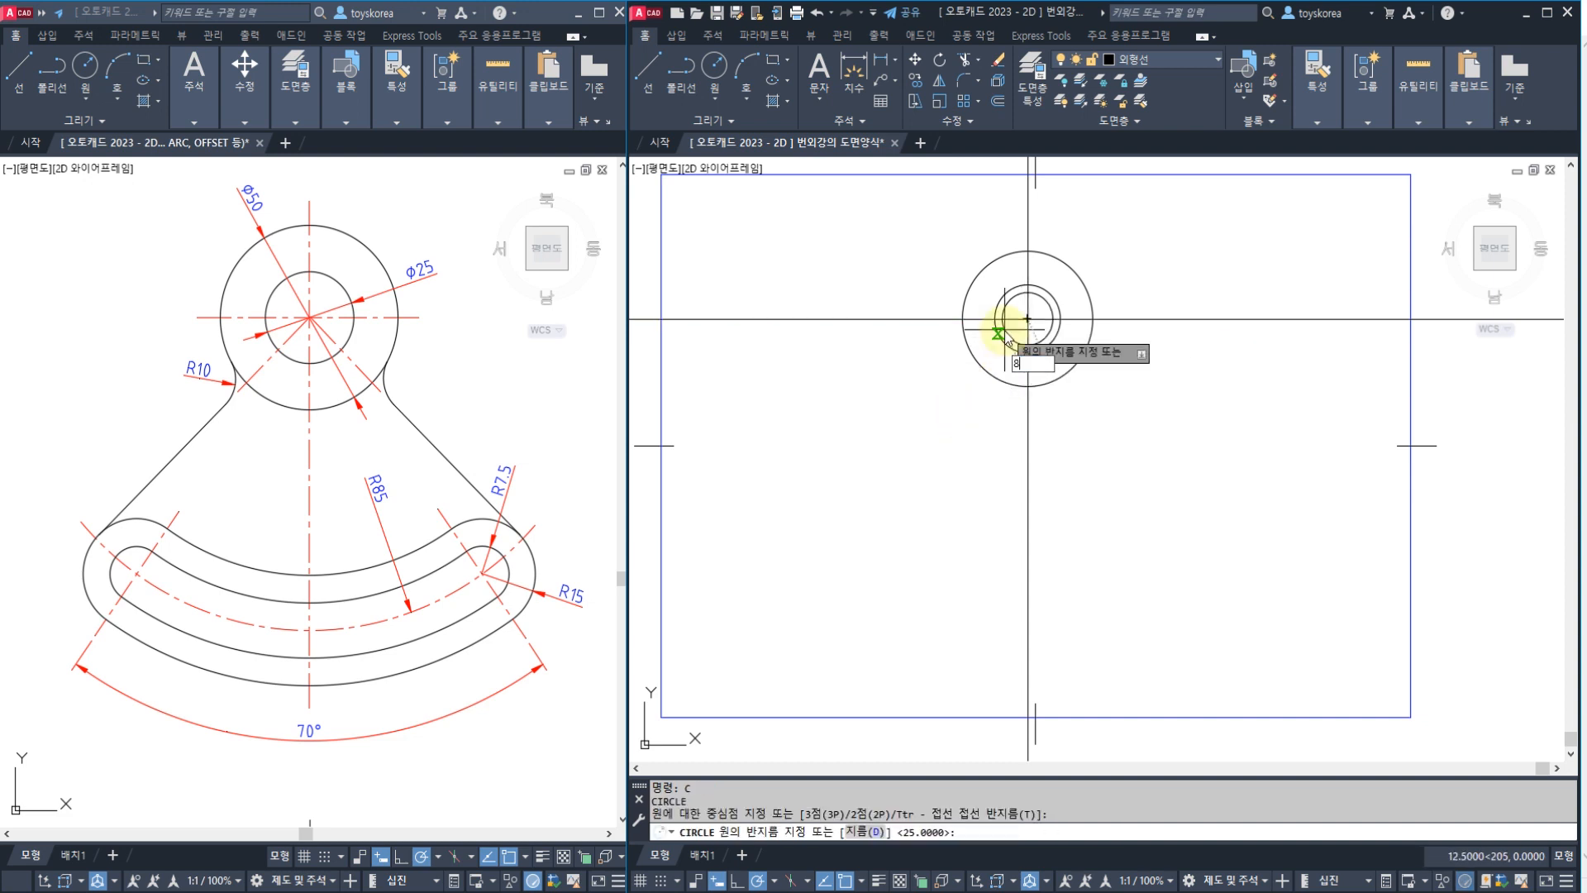
{"action": "type", "text": "5"}
{"action": "key", "text": "Return"}
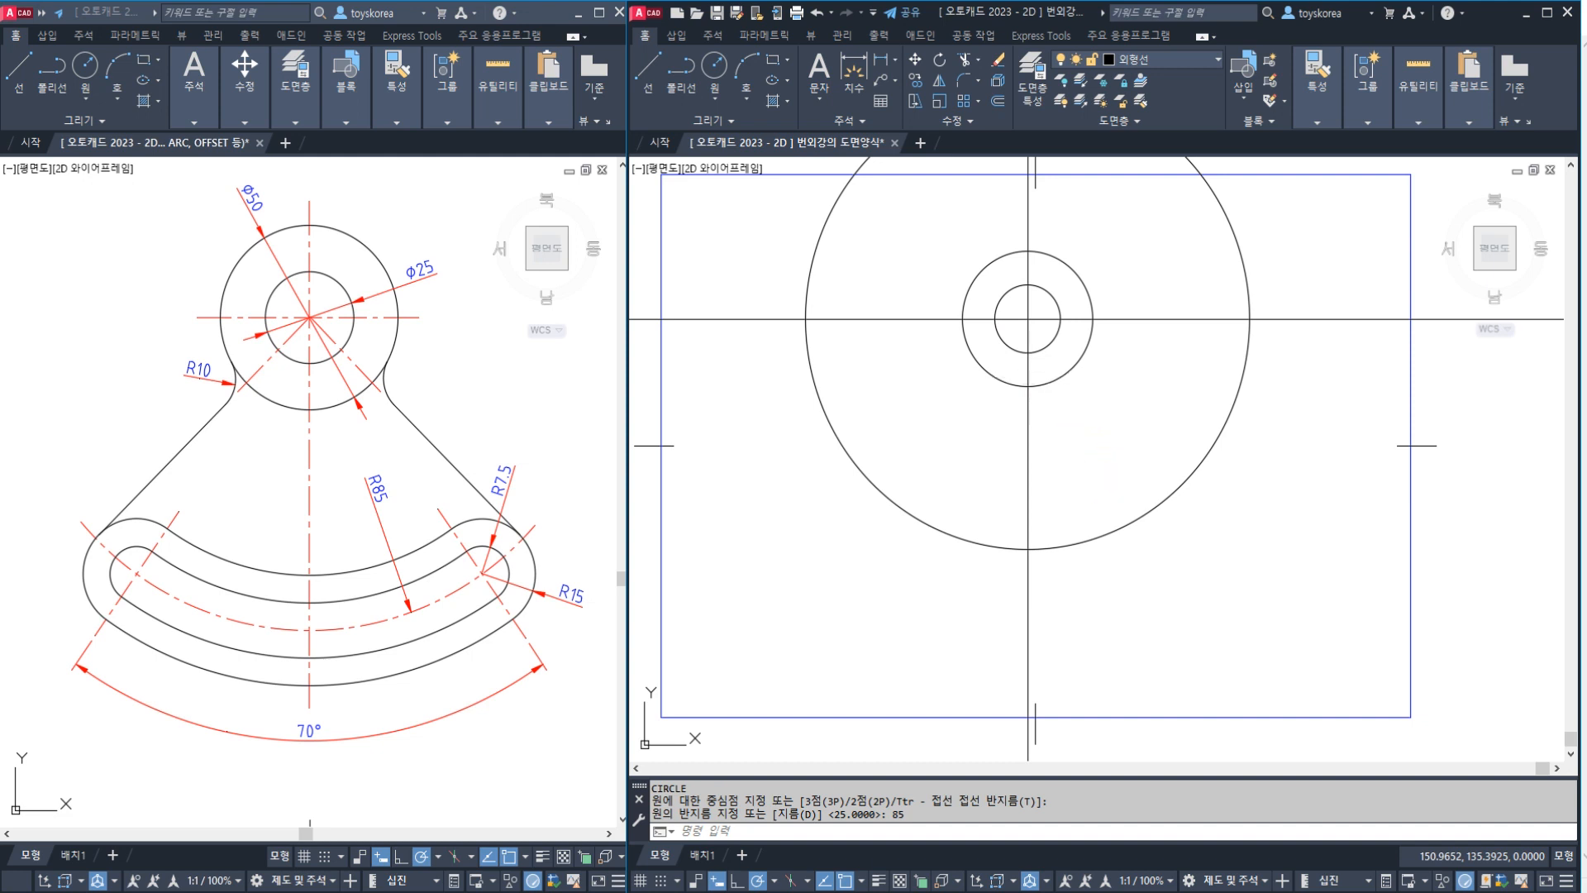
- Add a radius dimension to the large circle's lower arc
{"action": "type", "text": "dra"}
{"action": "key", "text": "Return"}
{"action": "left_click", "coordinate": [1154, 506]}
{"action": "left_click", "coordinate": [1142, 480]}
- Erase the radius dimension from the large circle
{"action": "scroll", "coordinate": [1137, 478], "scroll_direction": "up", "scroll_amount": 2}
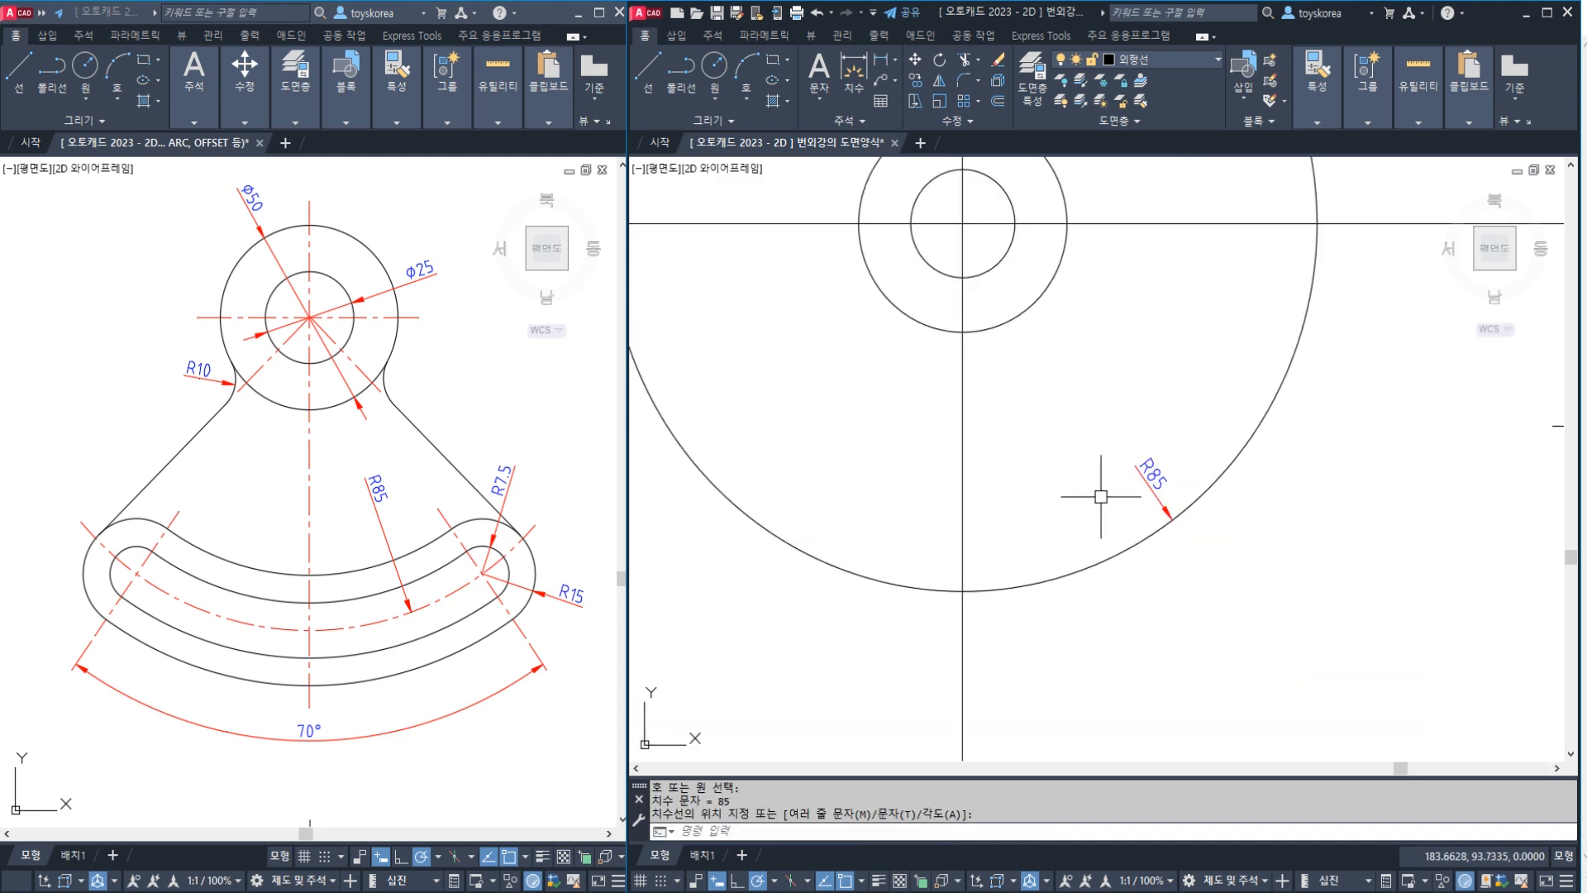
{"action": "key", "text": "Escape"}
{"action": "left_click", "coordinate": [1152, 493]}
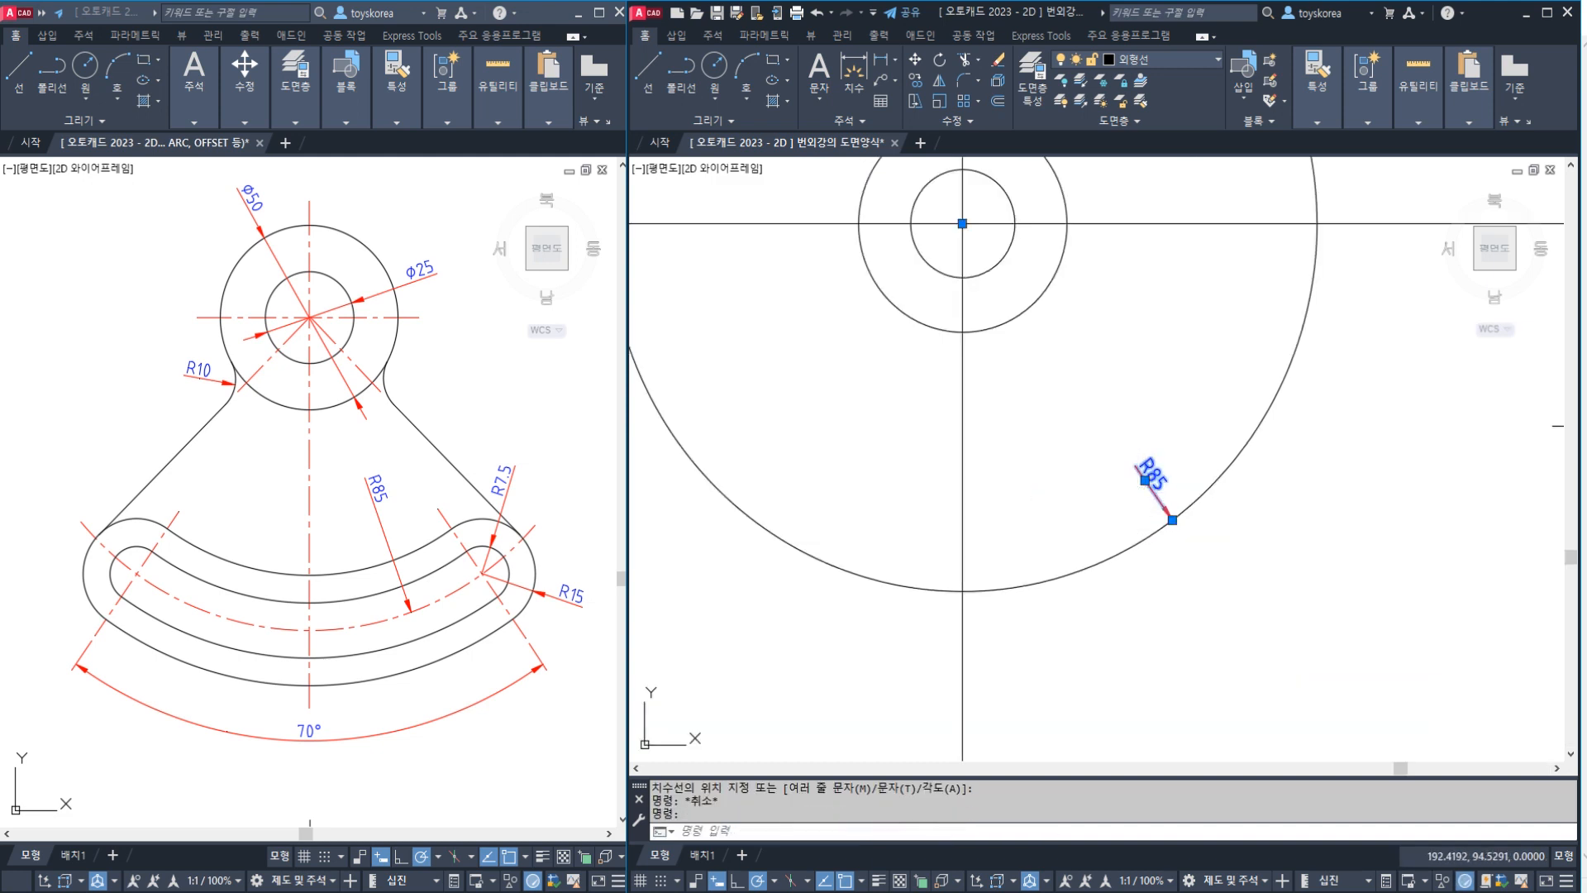
{"action": "type", "text": "e"}
{"action": "key", "text": "Return"}
- Compare the large circle's lowest point with the reference's R85 centre arc, and examine the R7.5 and R15 end radii
{"action": "middle_click_drag", "start_coordinate": [982, 558], "coordinate": [1021, 550]}
{"action": "left_click", "coordinate": [1022, 580]}
{"action": "left_click", "coordinate": [319, 637]}
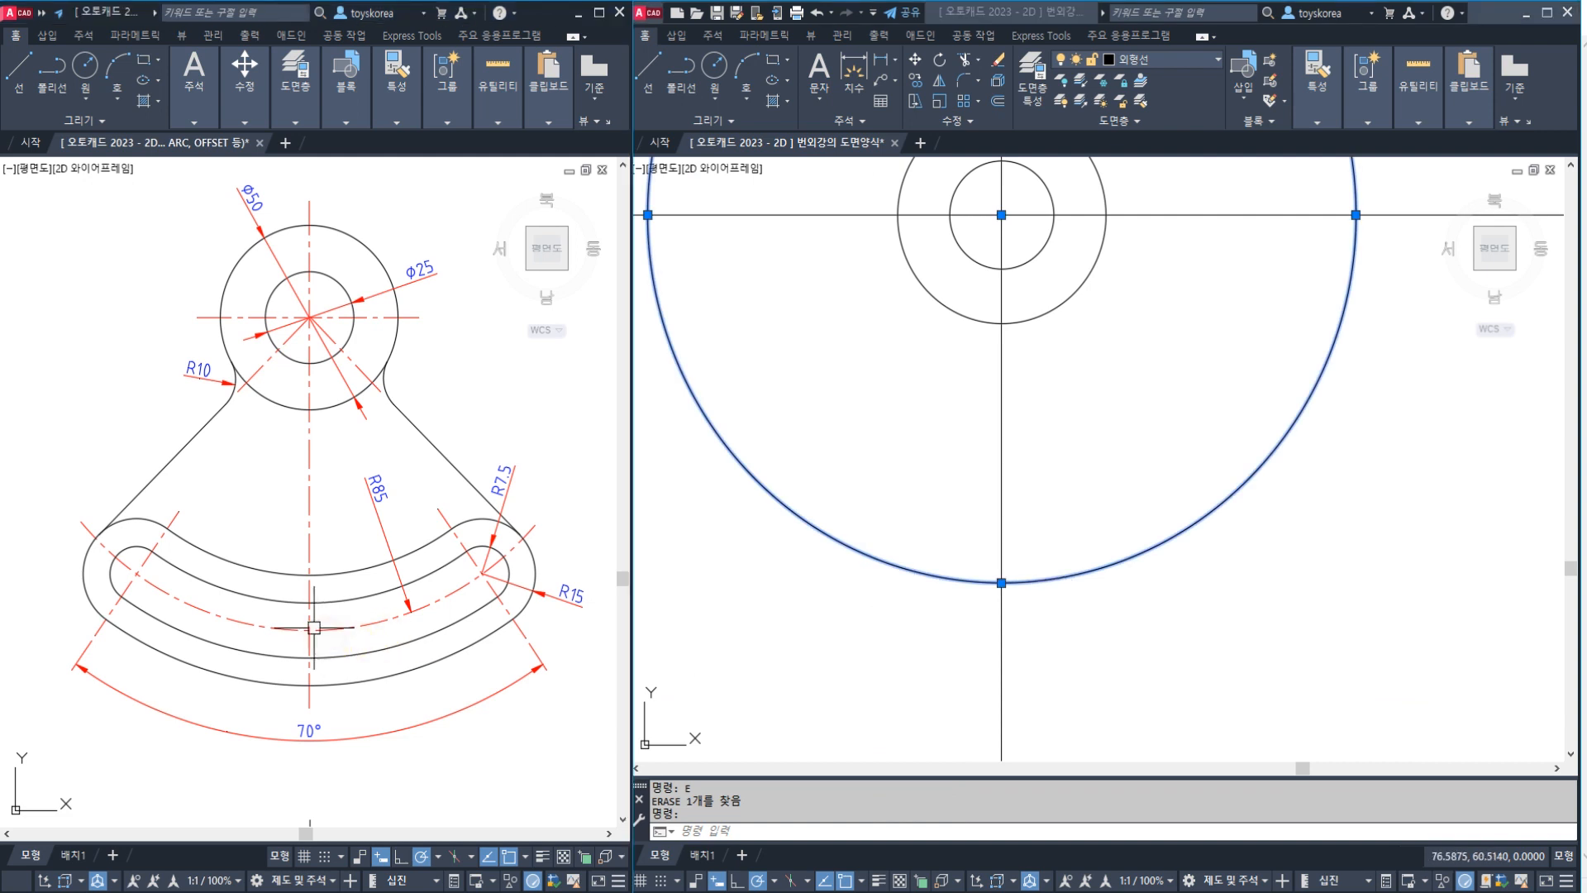
{"action": "left_click", "coordinate": [322, 628]}
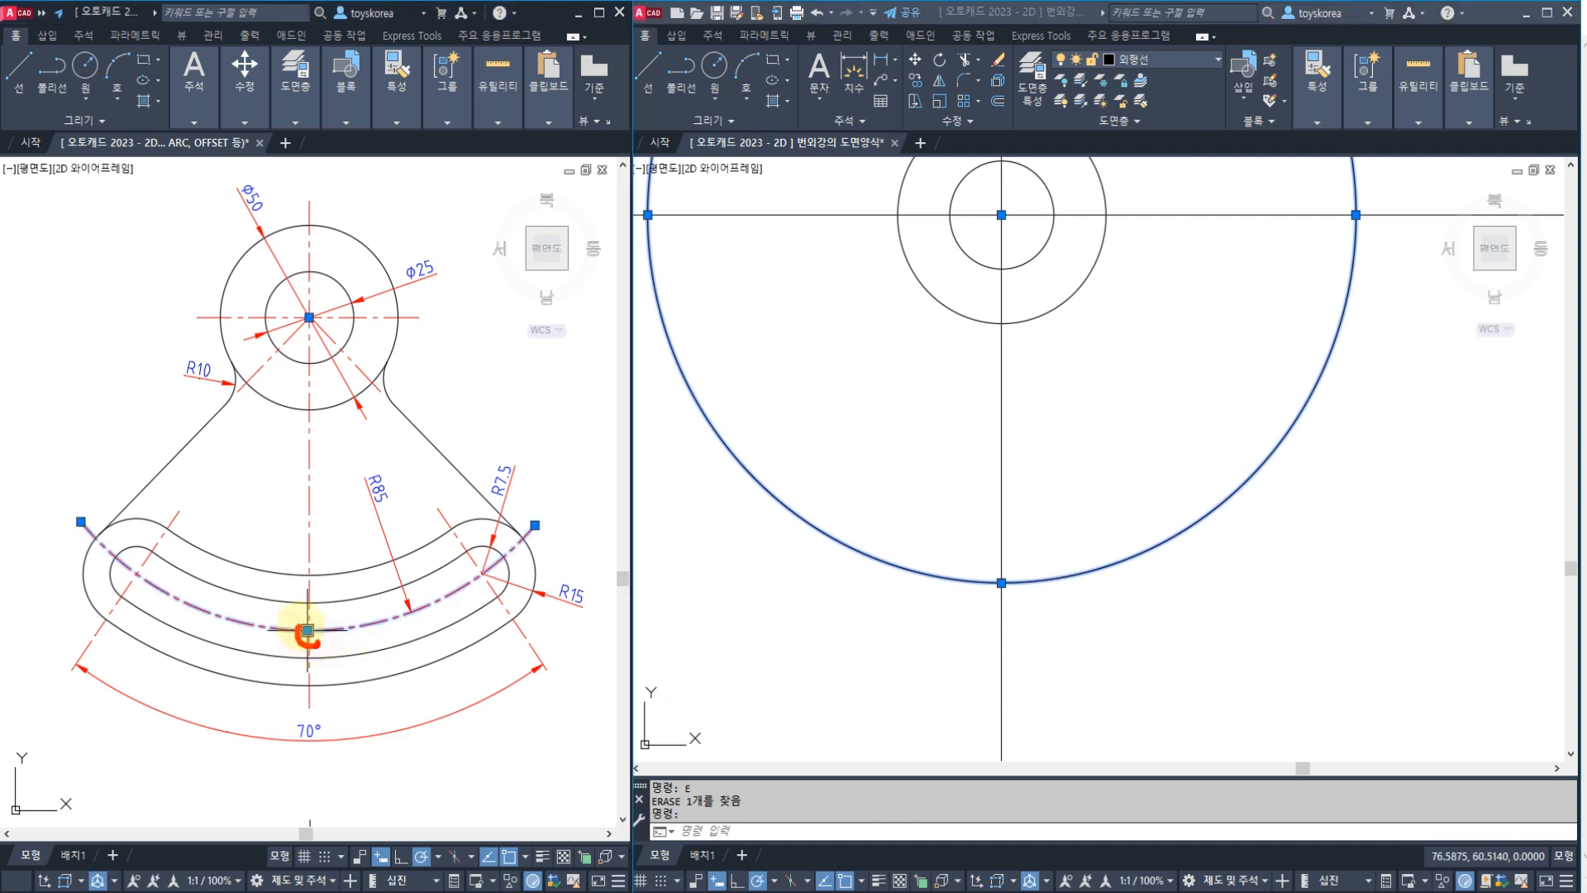
{"action": "mouse_move", "coordinate": [1004, 566]}
{"action": "left_mouse_down"}
{"action": "mouse_move", "coordinate": [994, 614]}
{"action": "mouse_move", "coordinate": [1012, 580]}
{"action": "mouse_move", "coordinate": [1010, 602]}
{"action": "left_mouse_up"}
{"action": "left_click_drag", "start_coordinate": [338, 628], "coordinate": [440, 606]}
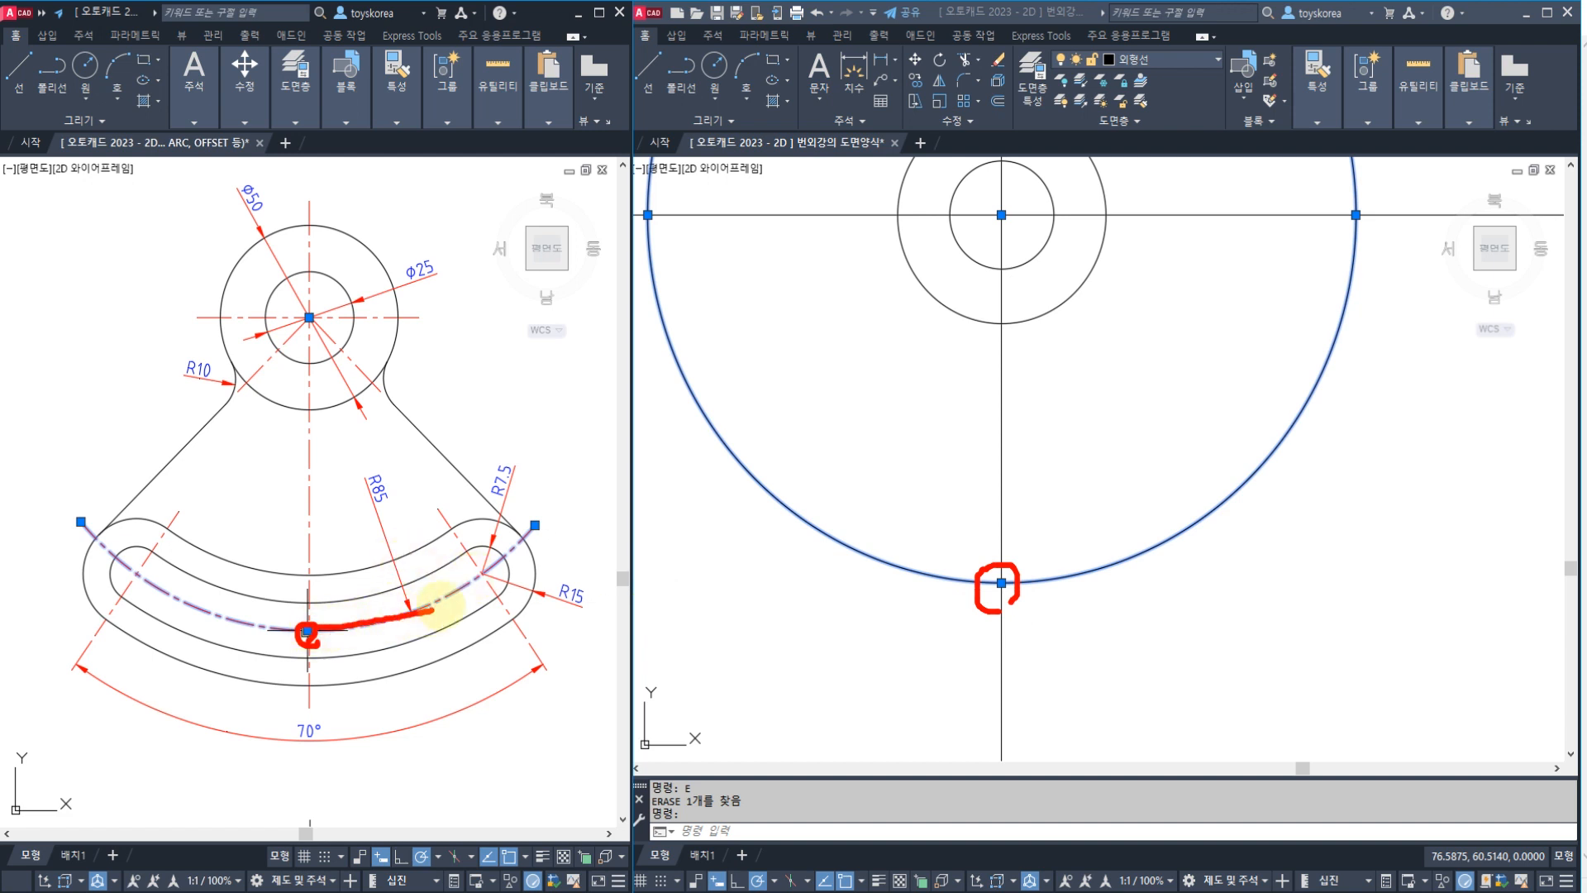
{"action": "mouse_move", "coordinate": [506, 516]}
{"action": "left_mouse_down"}
{"action": "mouse_move", "coordinate": [478, 433]}
{"action": "mouse_move", "coordinate": [500, 513]}
{"action": "left_mouse_up"}
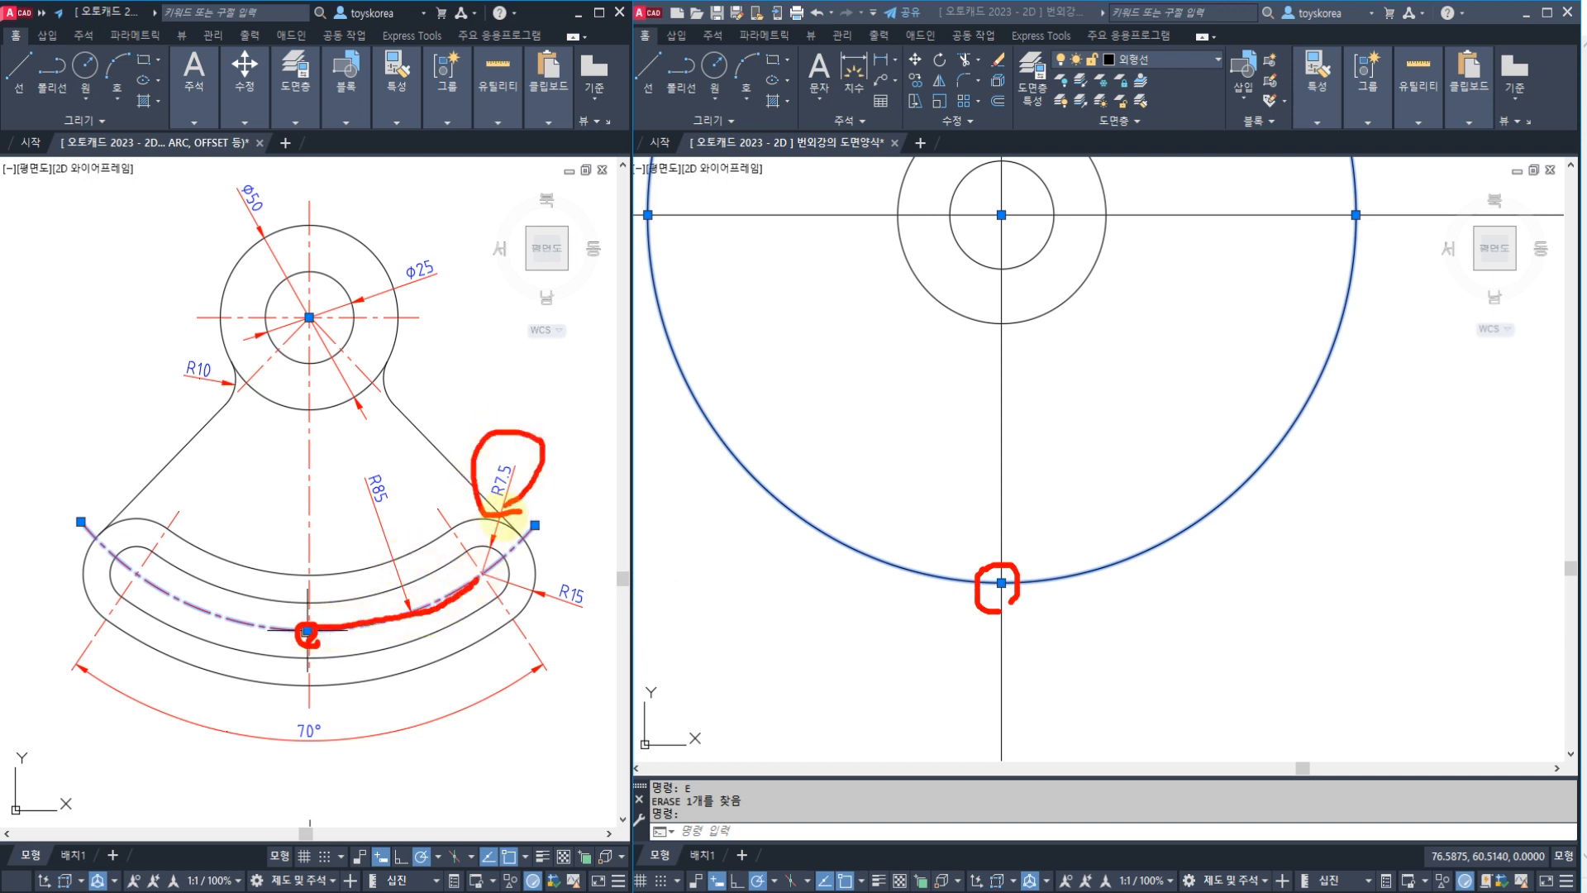
{"action": "mouse_move", "coordinate": [529, 570]}
{"action": "left_mouse_down"}
{"action": "mouse_move", "coordinate": [549, 599]}
{"action": "mouse_move", "coordinate": [529, 578]}
{"action": "left_mouse_up"}
{"action": "mouse_move", "coordinate": [984, 573]}
{"action": "left_mouse_down"}
{"action": "mouse_move", "coordinate": [950, 595]}
{"action": "mouse_move", "coordinate": [1027, 637]}
{"action": "mouse_move", "coordinate": [1078, 625]}
{"action": "mouse_move", "coordinate": [1043, 648]}
{"action": "left_mouse_up"}
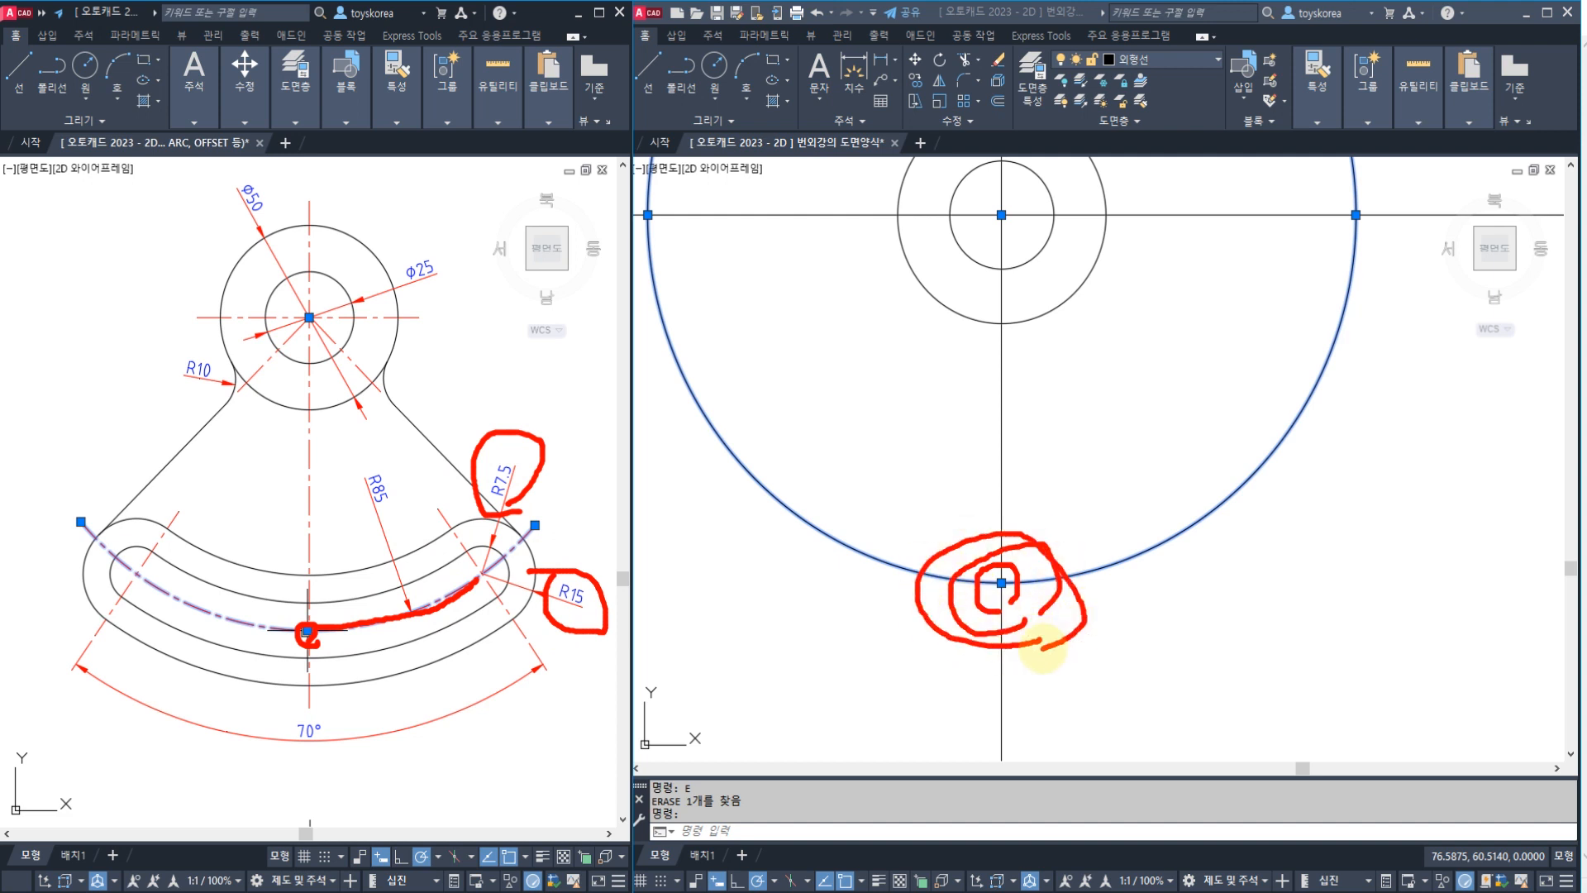
{"action": "key", "text": "Escape"}
{"action": "key", "text": "Escape"}
{"action": "key", "text": "Escape"}
{"action": "key", "text": "Escape"}
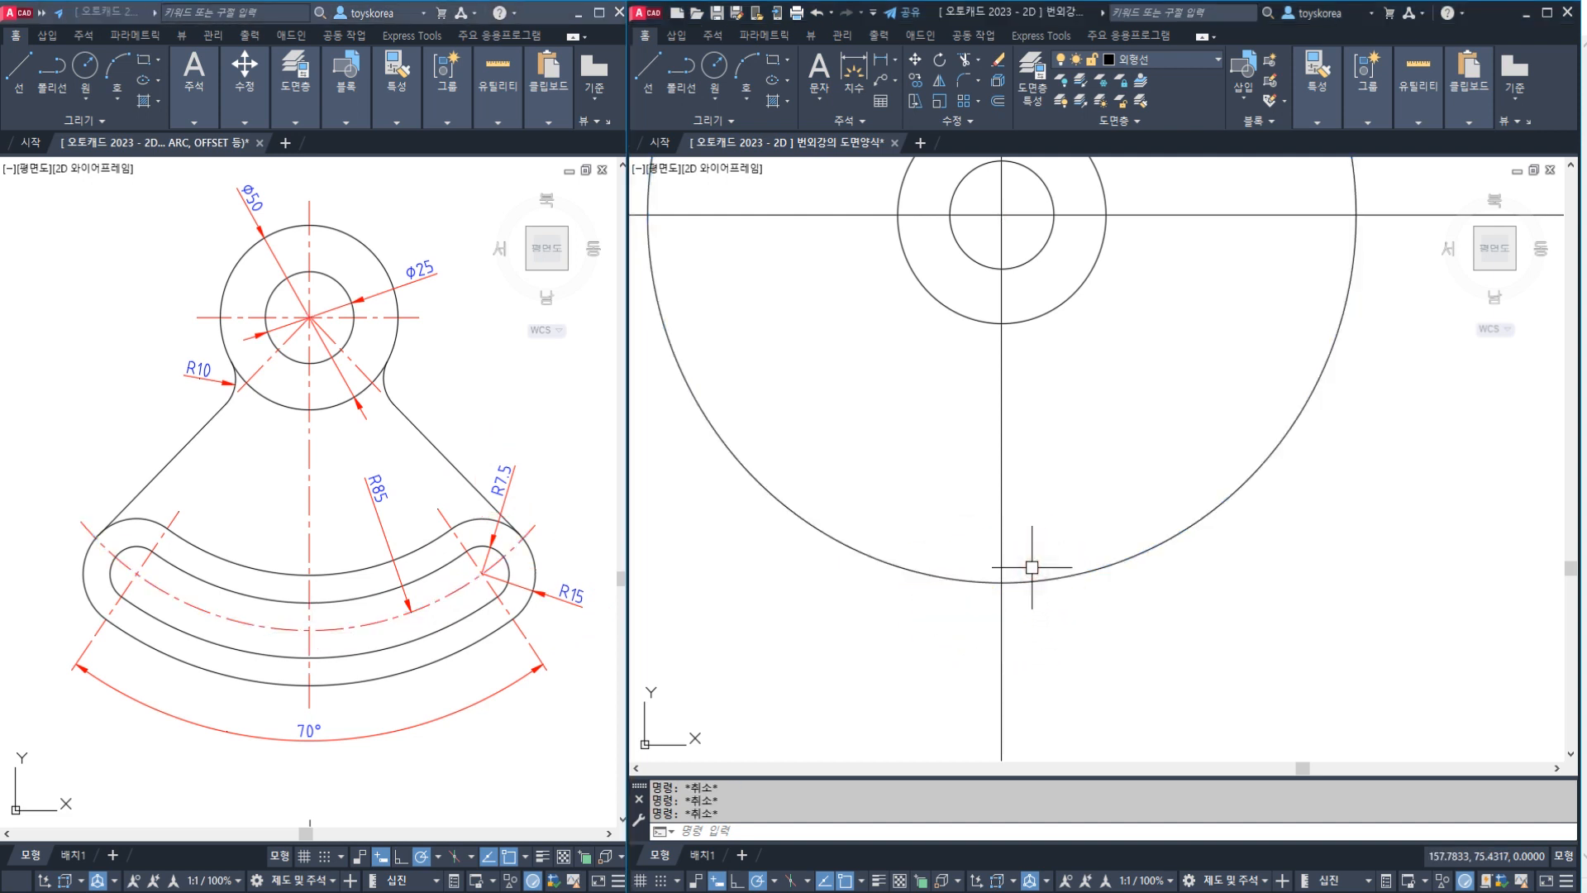
- Draw a circle of radius 7.5 where the large circle crosses the vertical construction line at its lowest point
{"action": "key", "text": "Return"}
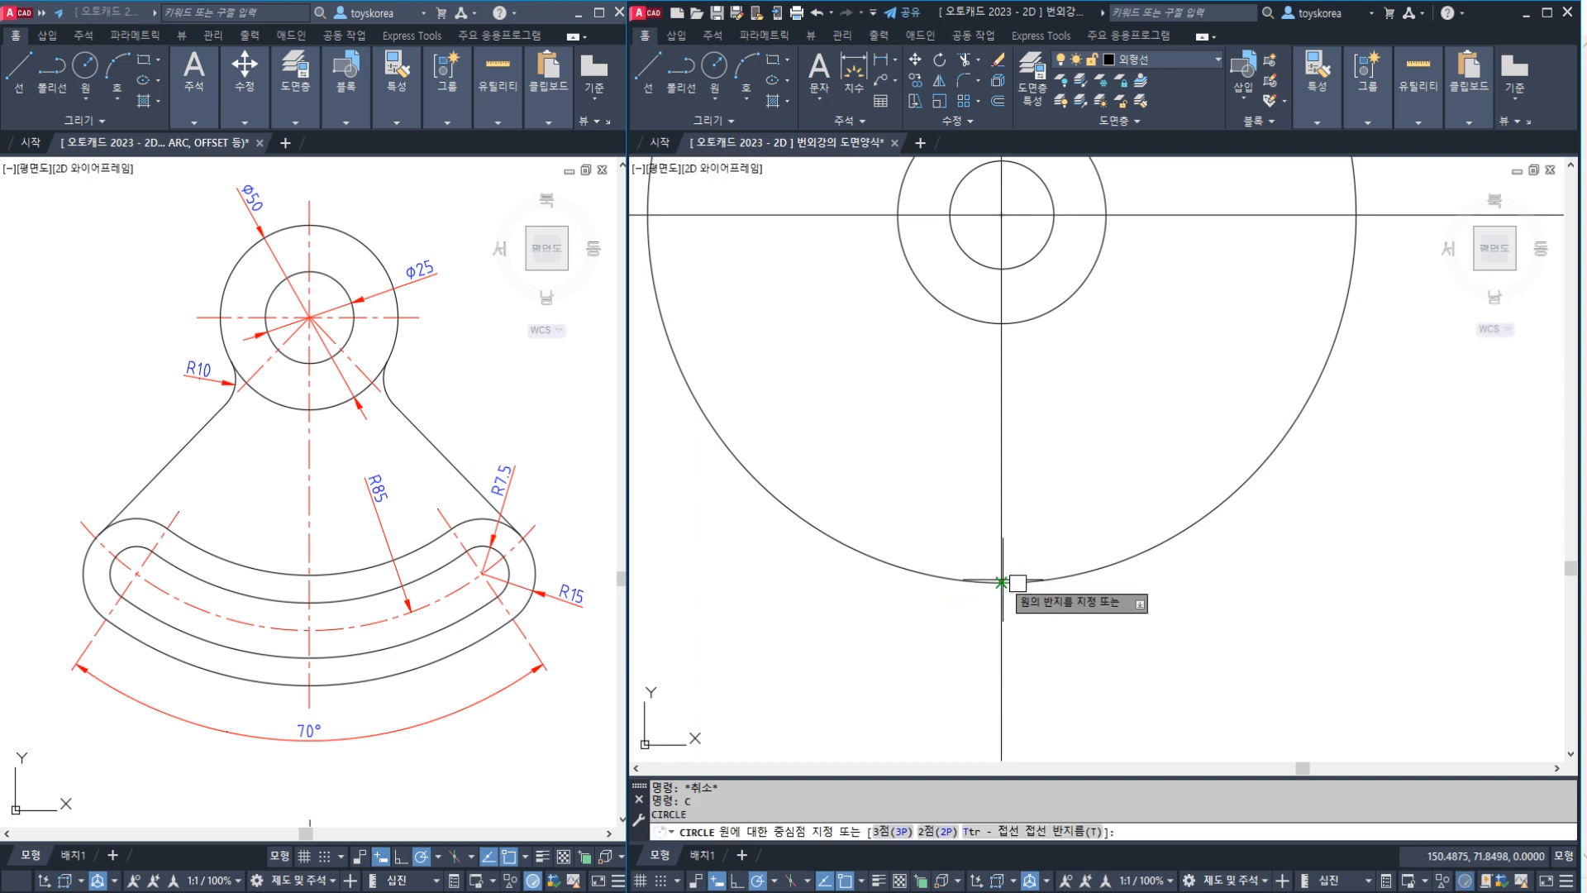
{"action": "left_click", "coordinate": [1001, 582]}
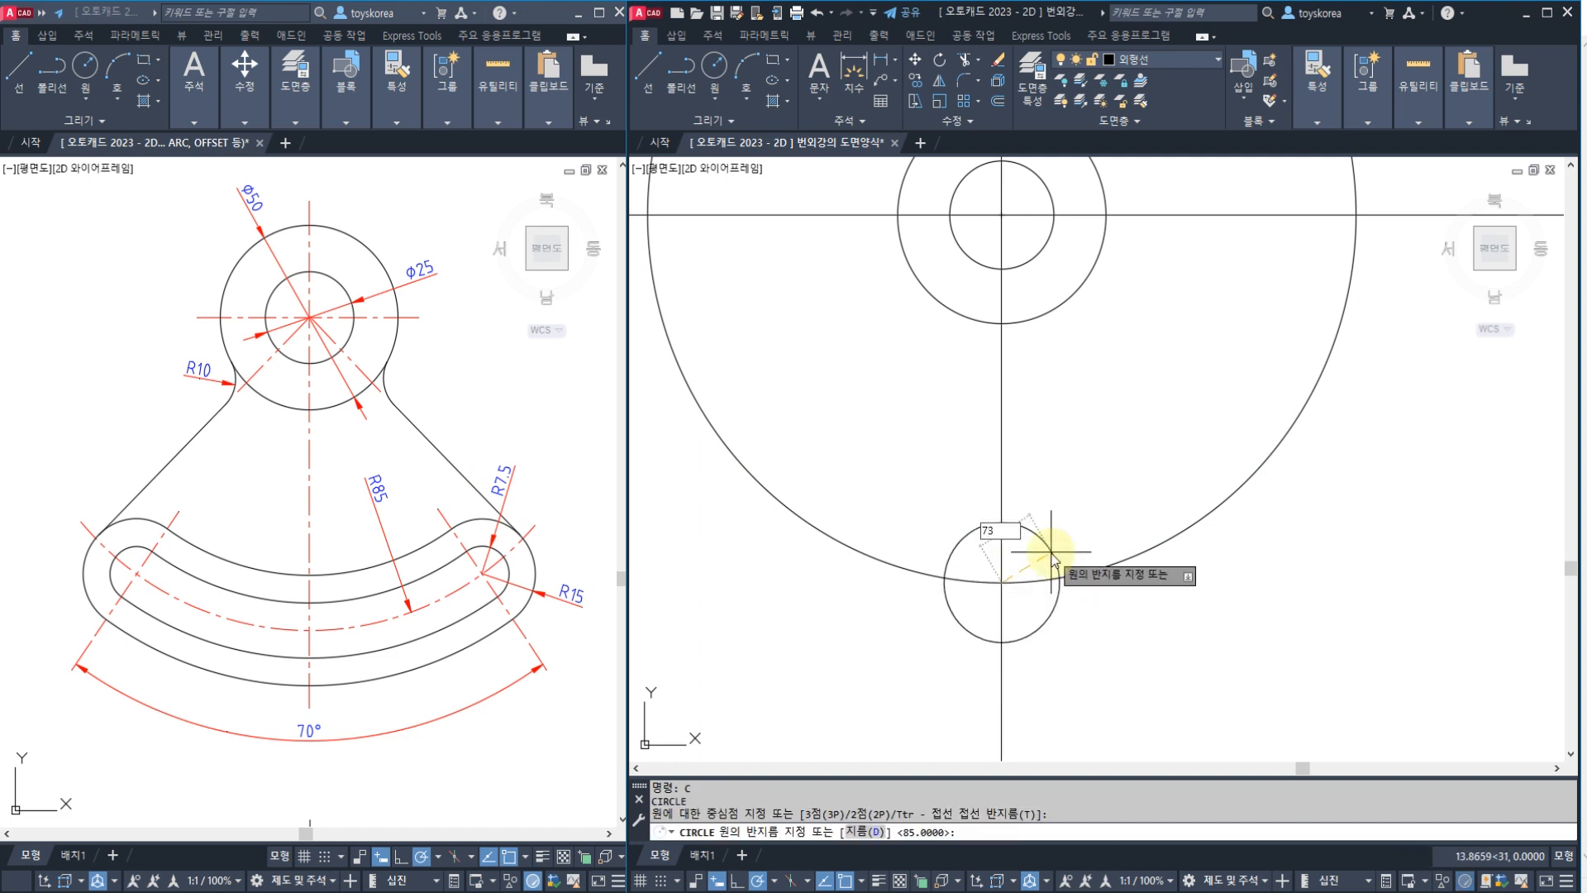
{"action": "type", "text": "7.5"}
{"action": "key", "text": "Return"}
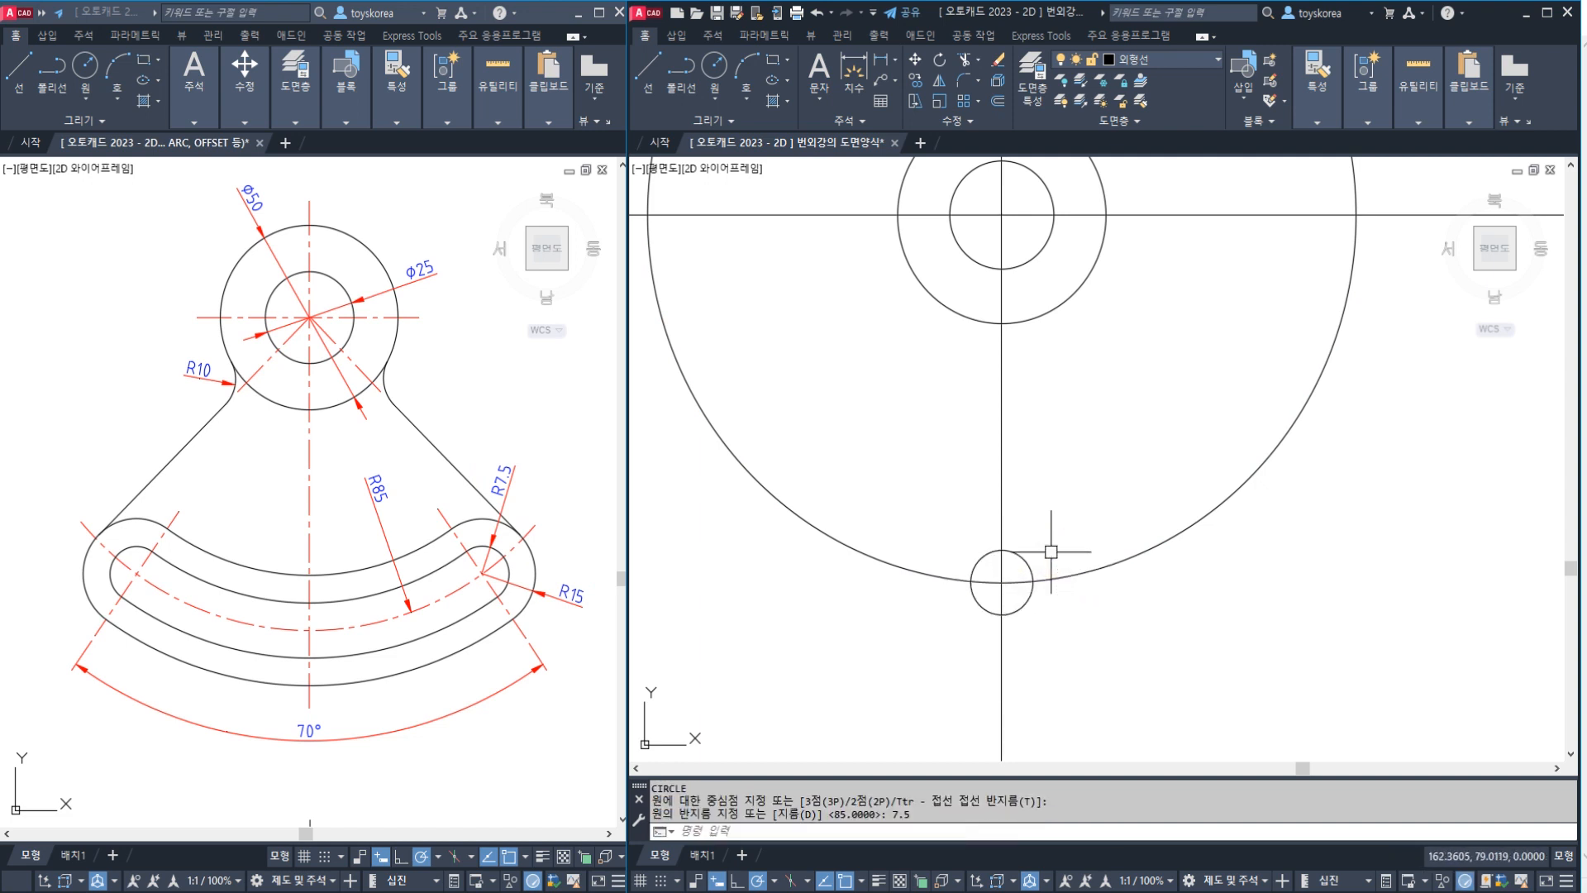
- Draw a circle of radius 15 concentric with the R7.5 circle at the large circle's lowest point
{"action": "type", "text": "c"}
{"action": "key", "text": "Return"}
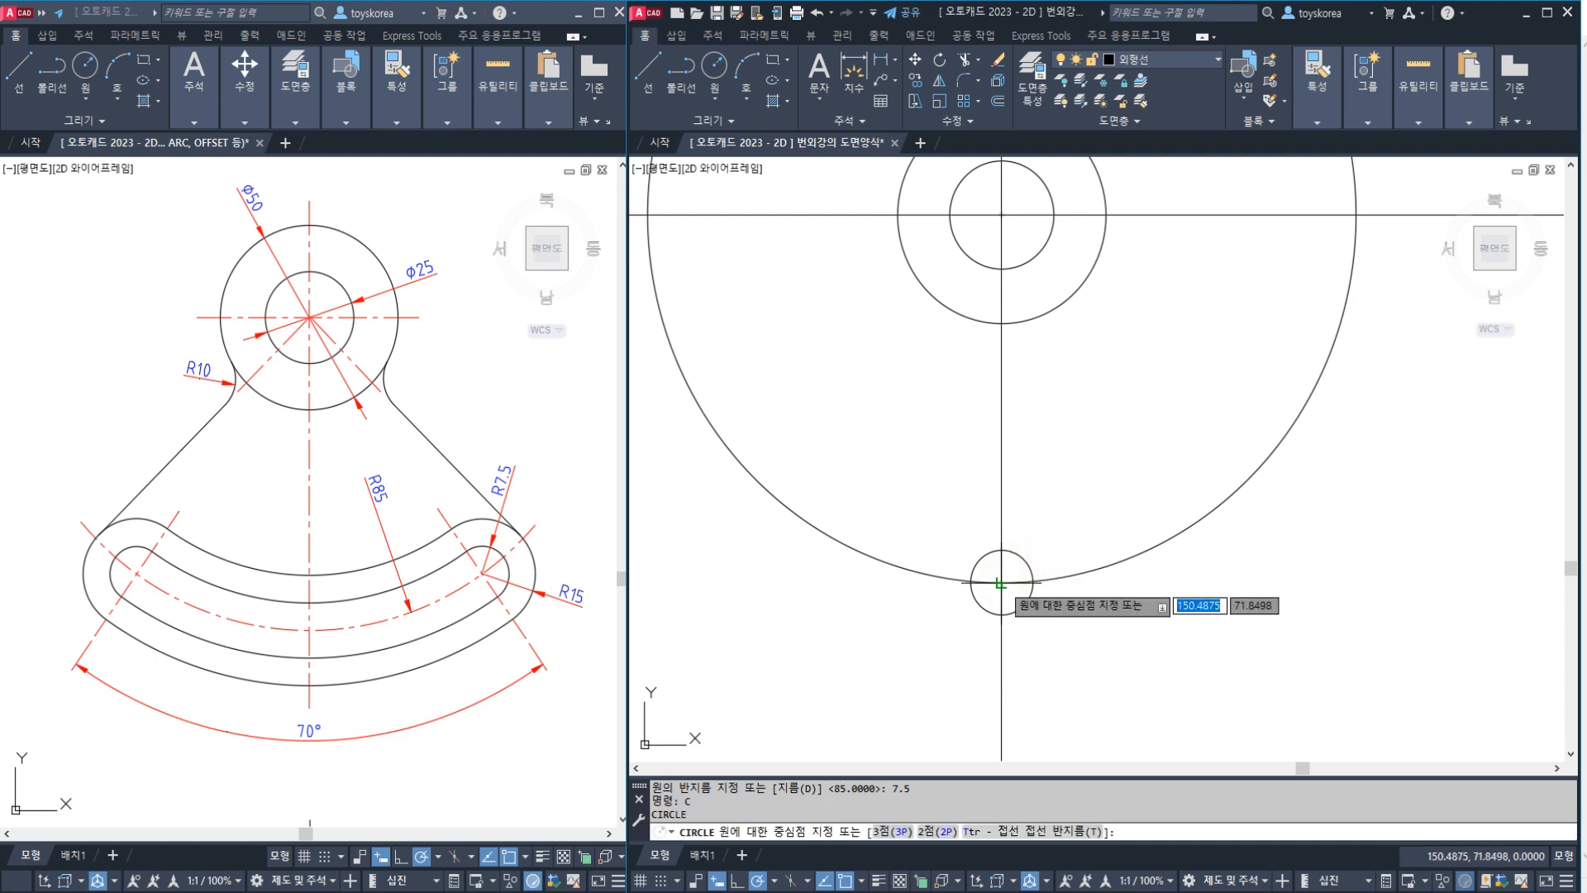
{"action": "left_click", "coordinate": [1001, 582]}
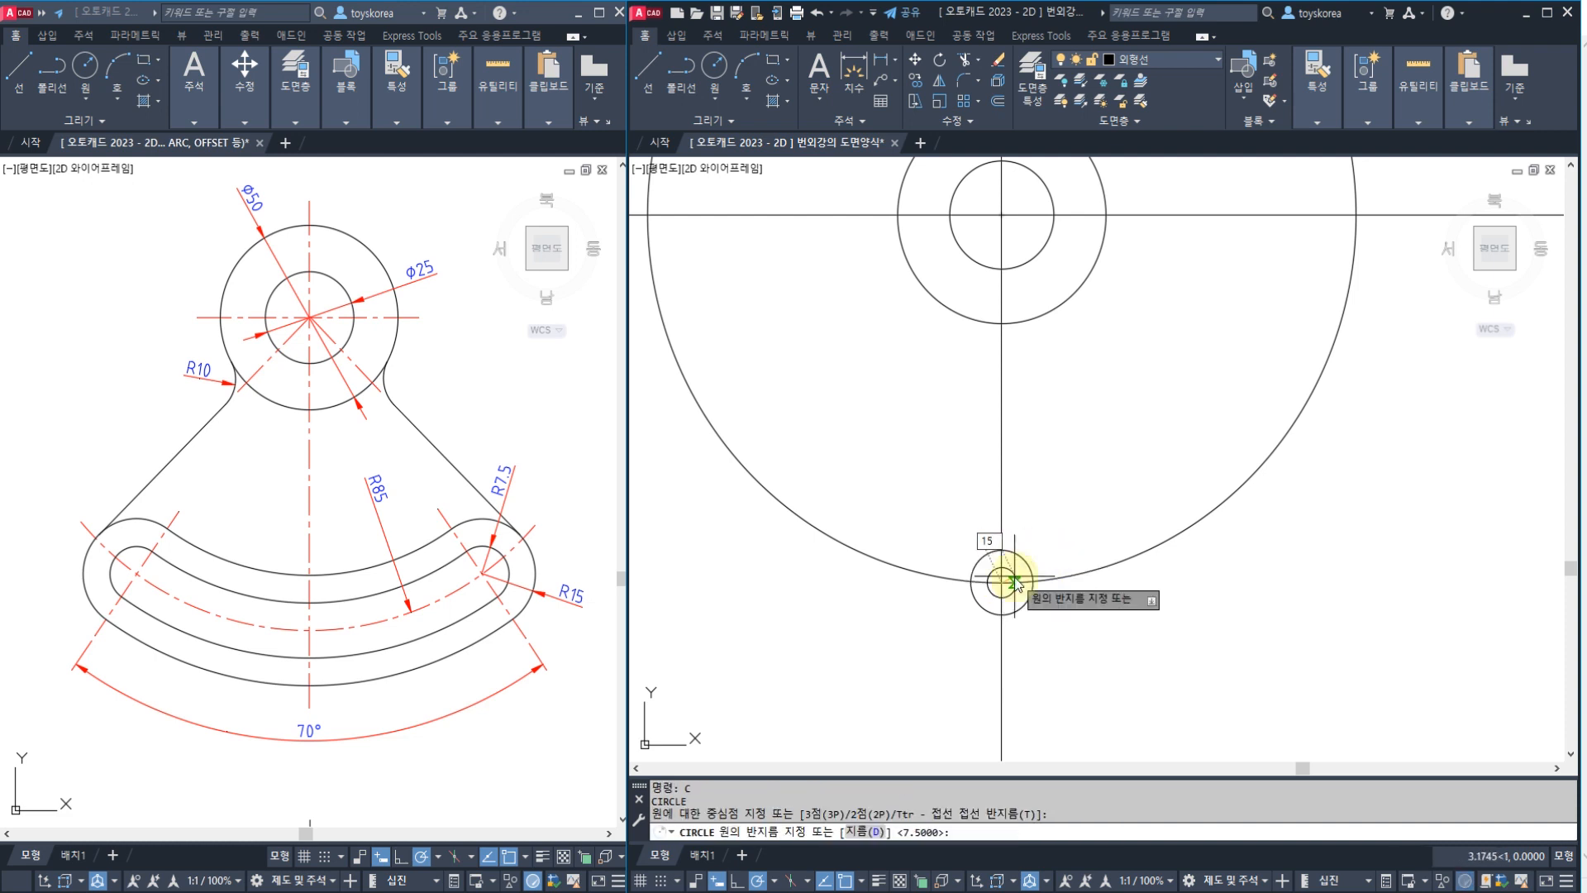
{"action": "key", "text": "Return"}
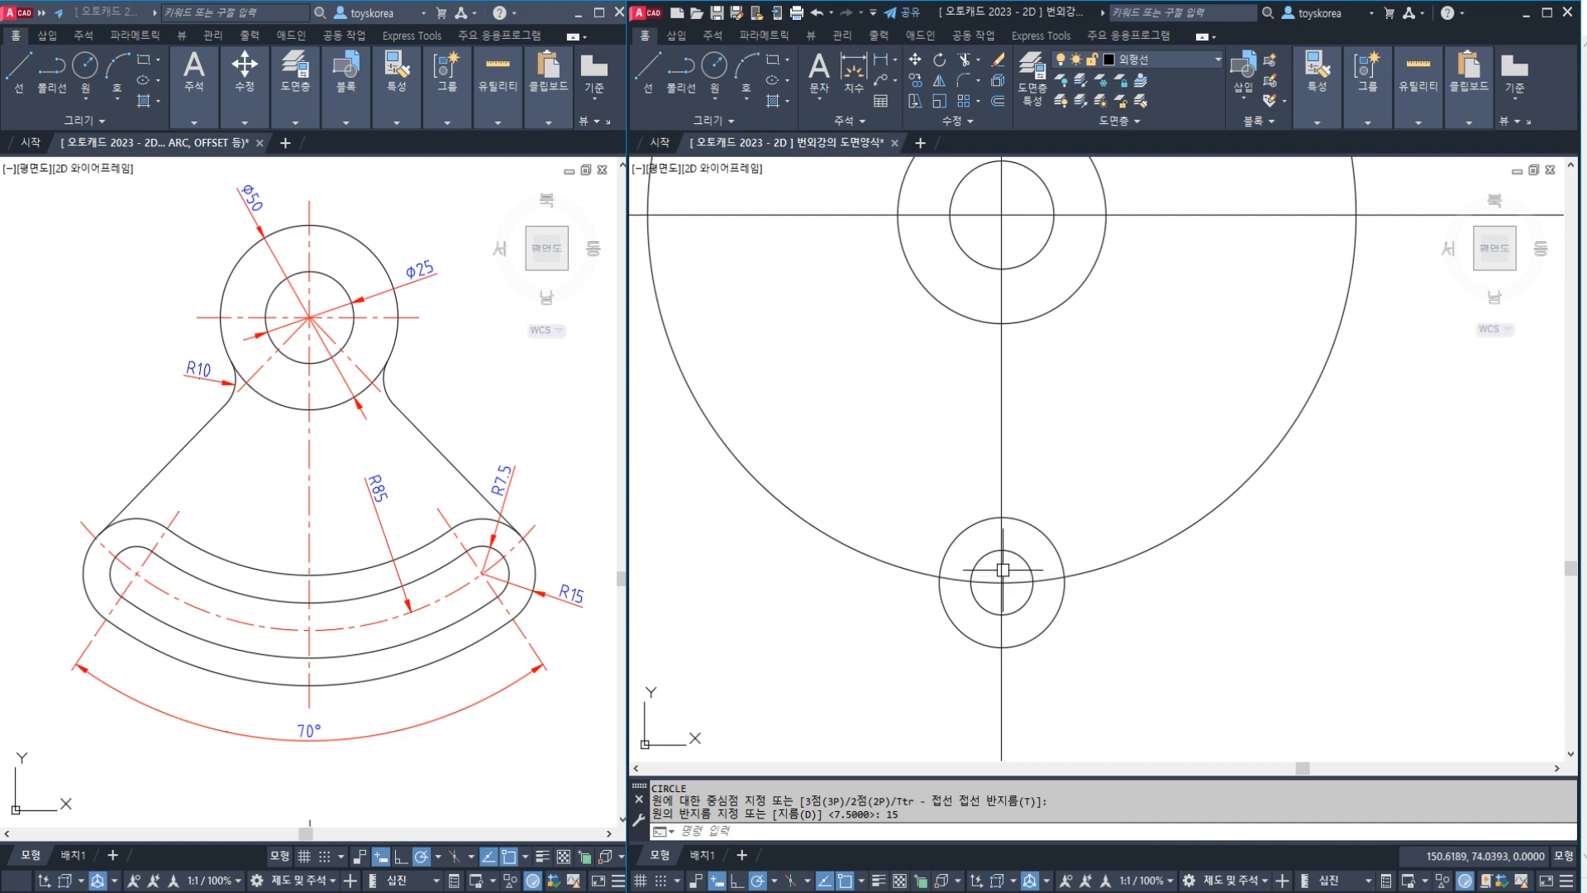
{"action": "key", "text": "Escape"}
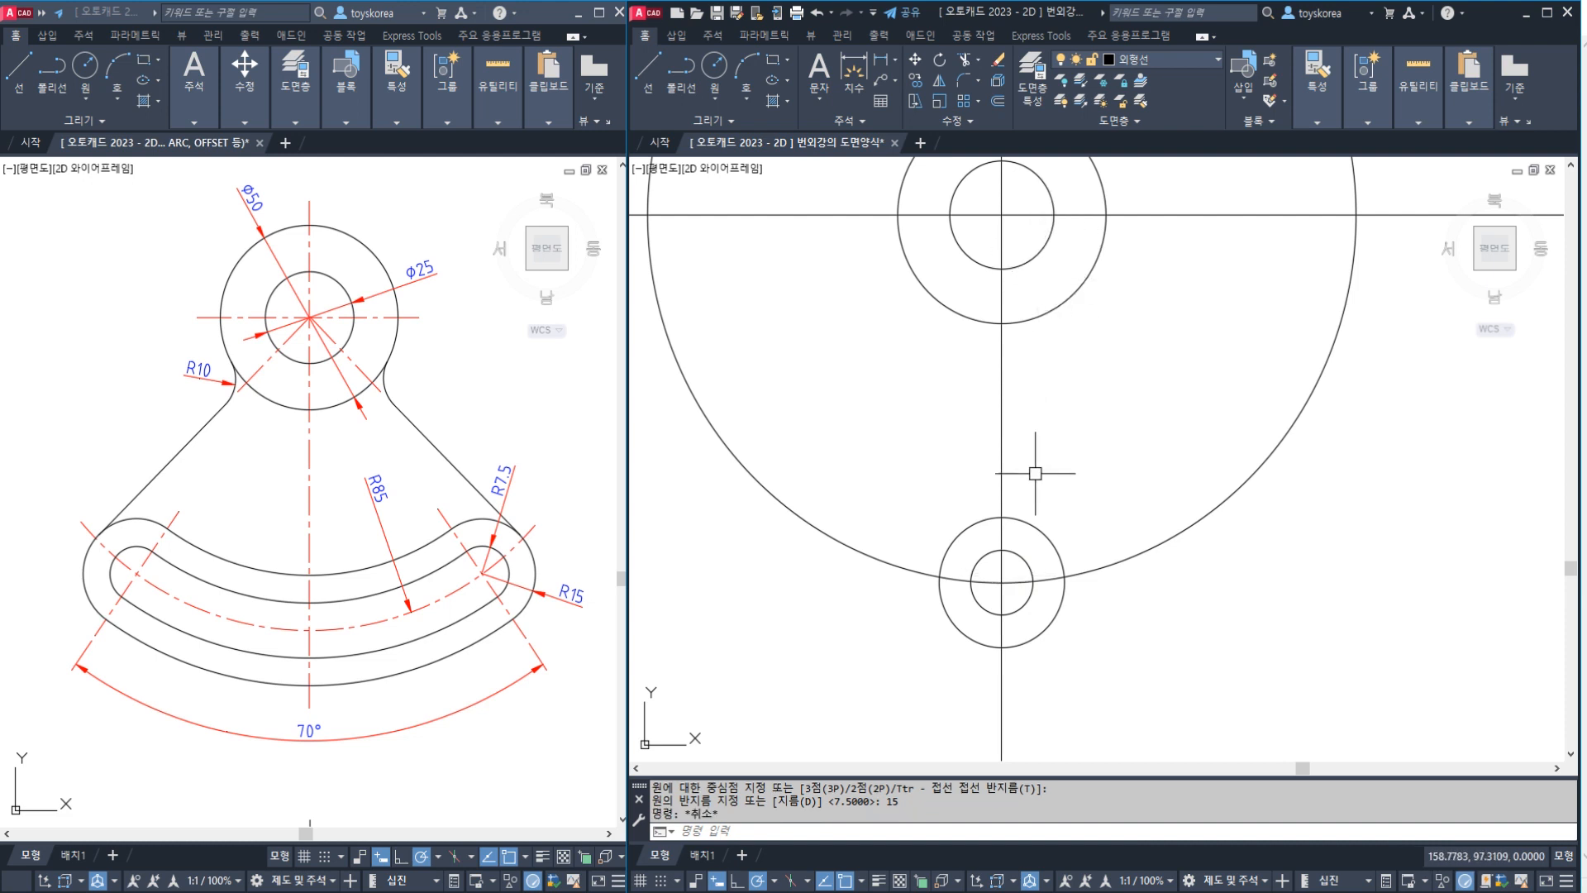
- Add radius dimensions to the two small concentric circles at the large circle's lowest point
{"action": "key", "text": "space"}
{"action": "left_click", "coordinate": [977, 603]}
{"action": "left_click", "coordinate": [894, 638]}
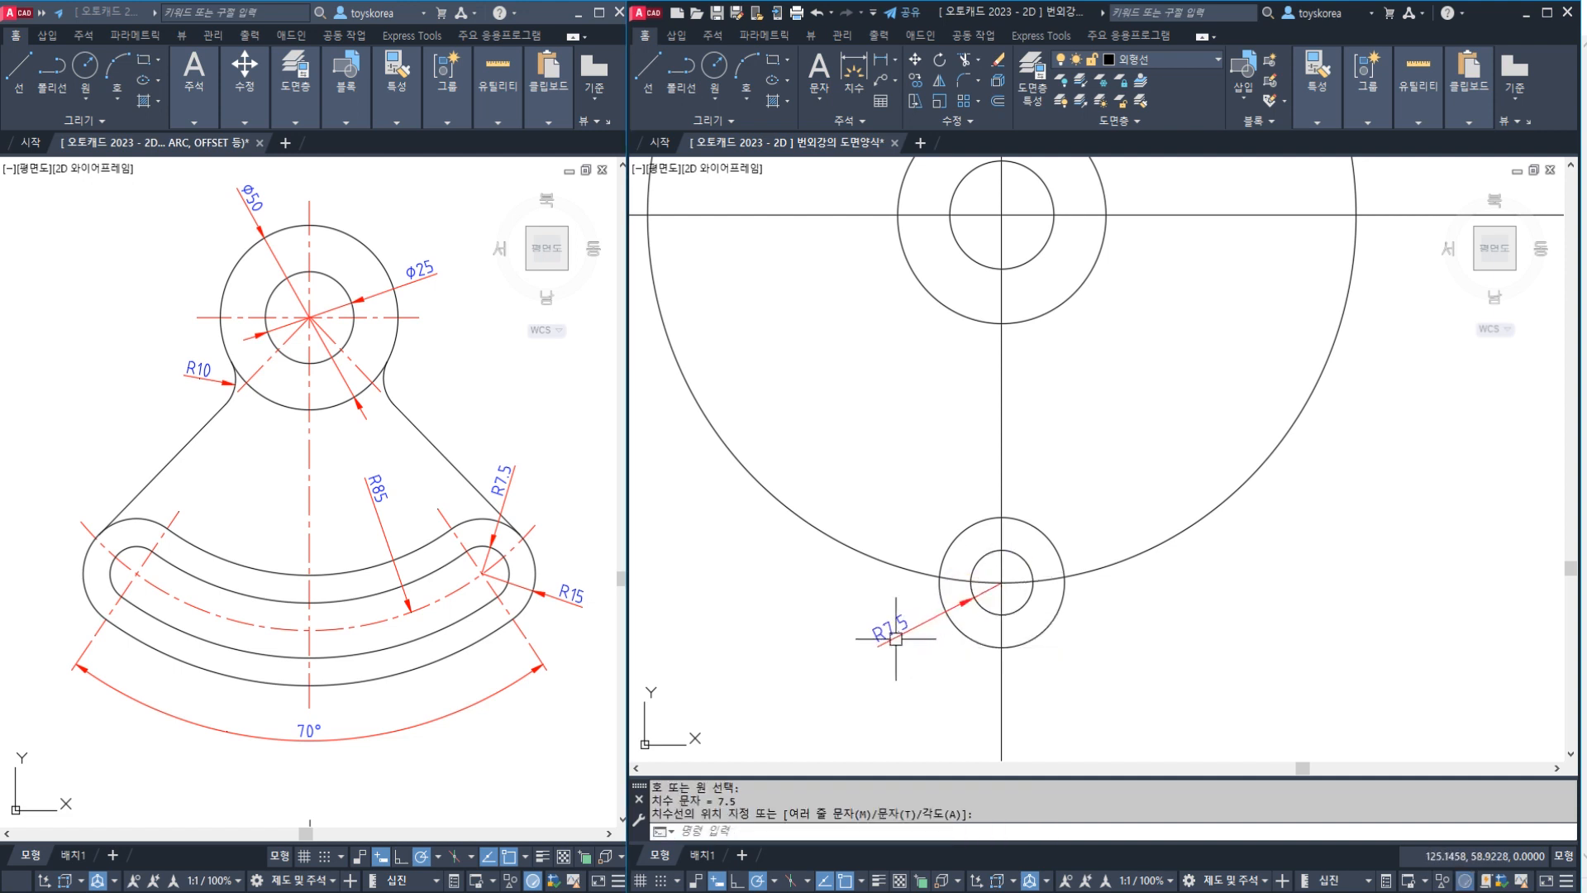
{"action": "key", "text": "Escape"}
{"action": "key", "text": "space"}
{"action": "left_click", "coordinate": [1050, 540]}
{"action": "left_click", "coordinate": [1091, 514]}
{"action": "key", "text": "Escape"}
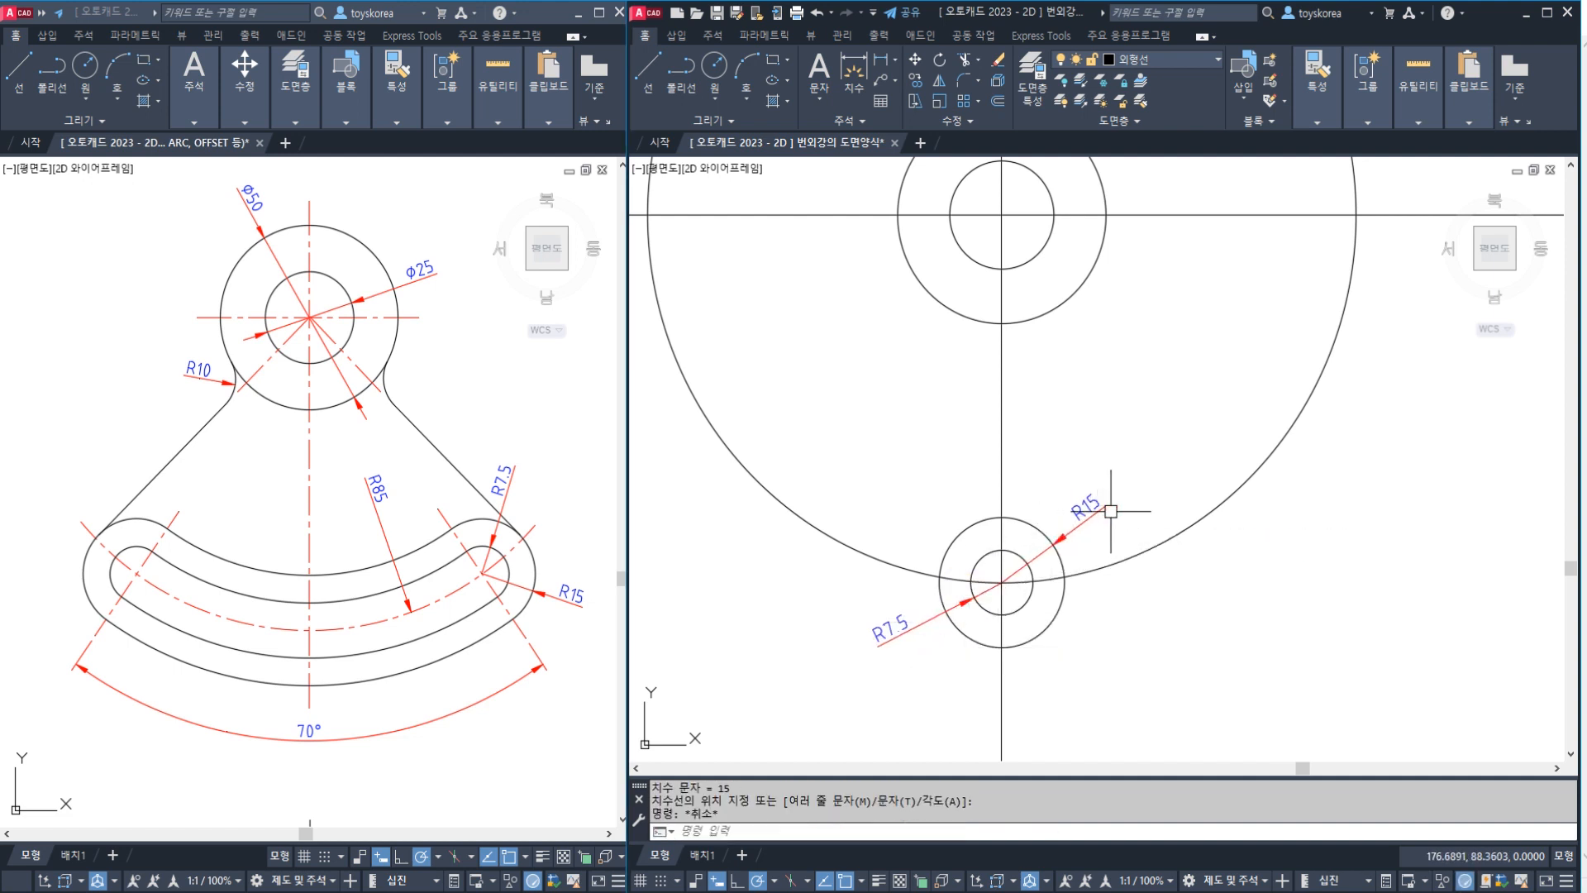
- Erase both radius dimensions from the small concentric circles
{"action": "left_click", "coordinate": [1091, 511]}
{"action": "left_click", "coordinate": [876, 632]}
{"action": "key", "text": "Delete"}
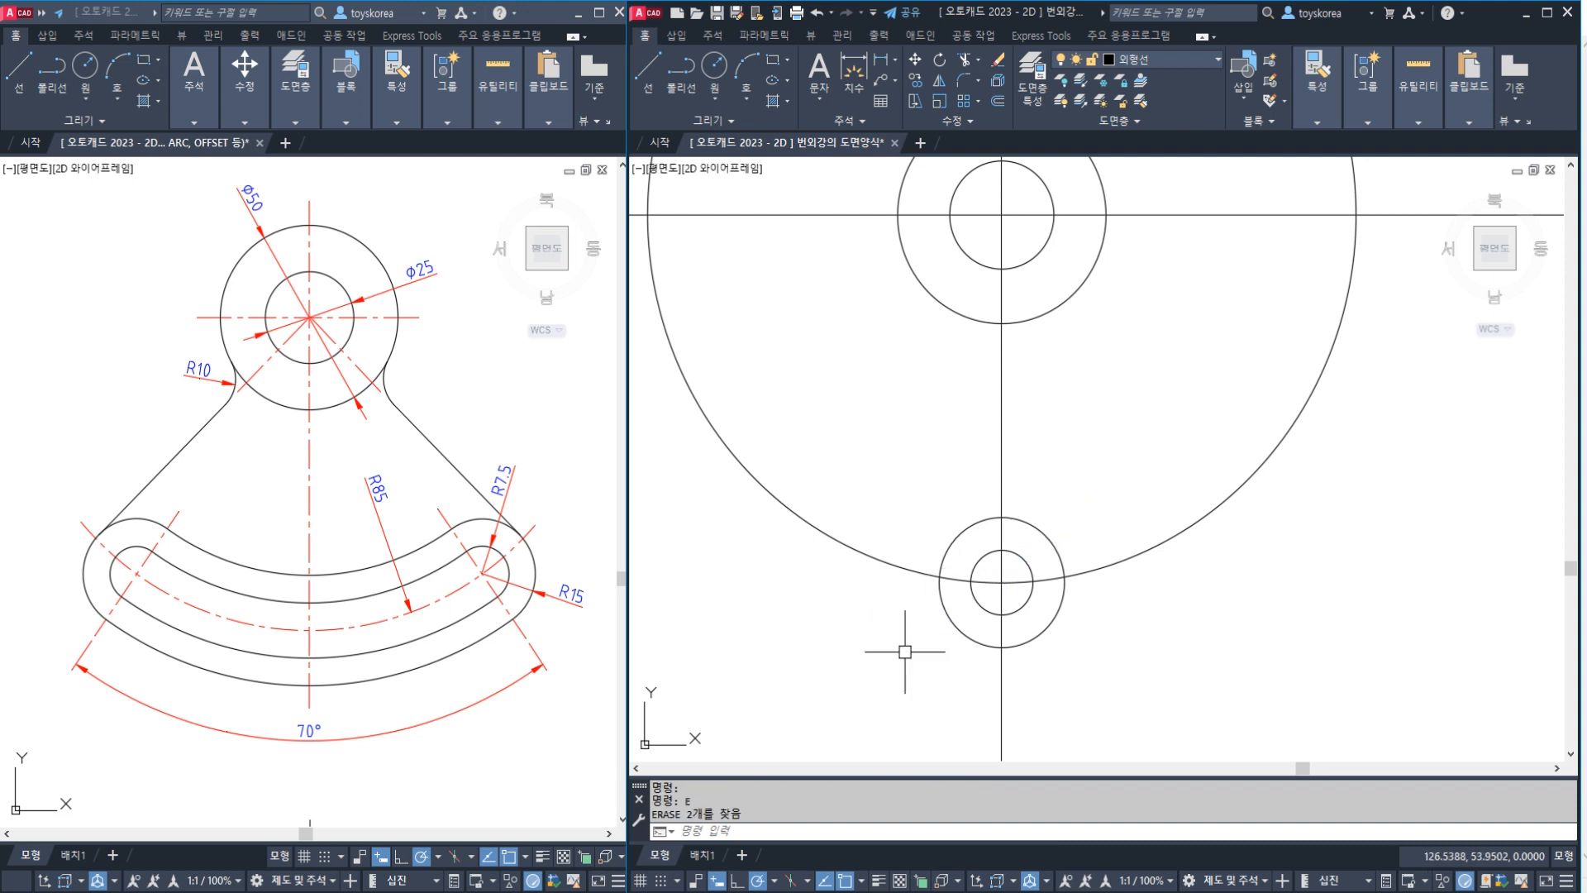
{"action": "key", "text": "Escape"}
{"action": "key", "text": "Escape"}
- Compare the small concentric circles with the reference slot's right end, and examine that end's angle from the vertical centerline within the 70° span
{"action": "left_click", "coordinate": [480, 602]}
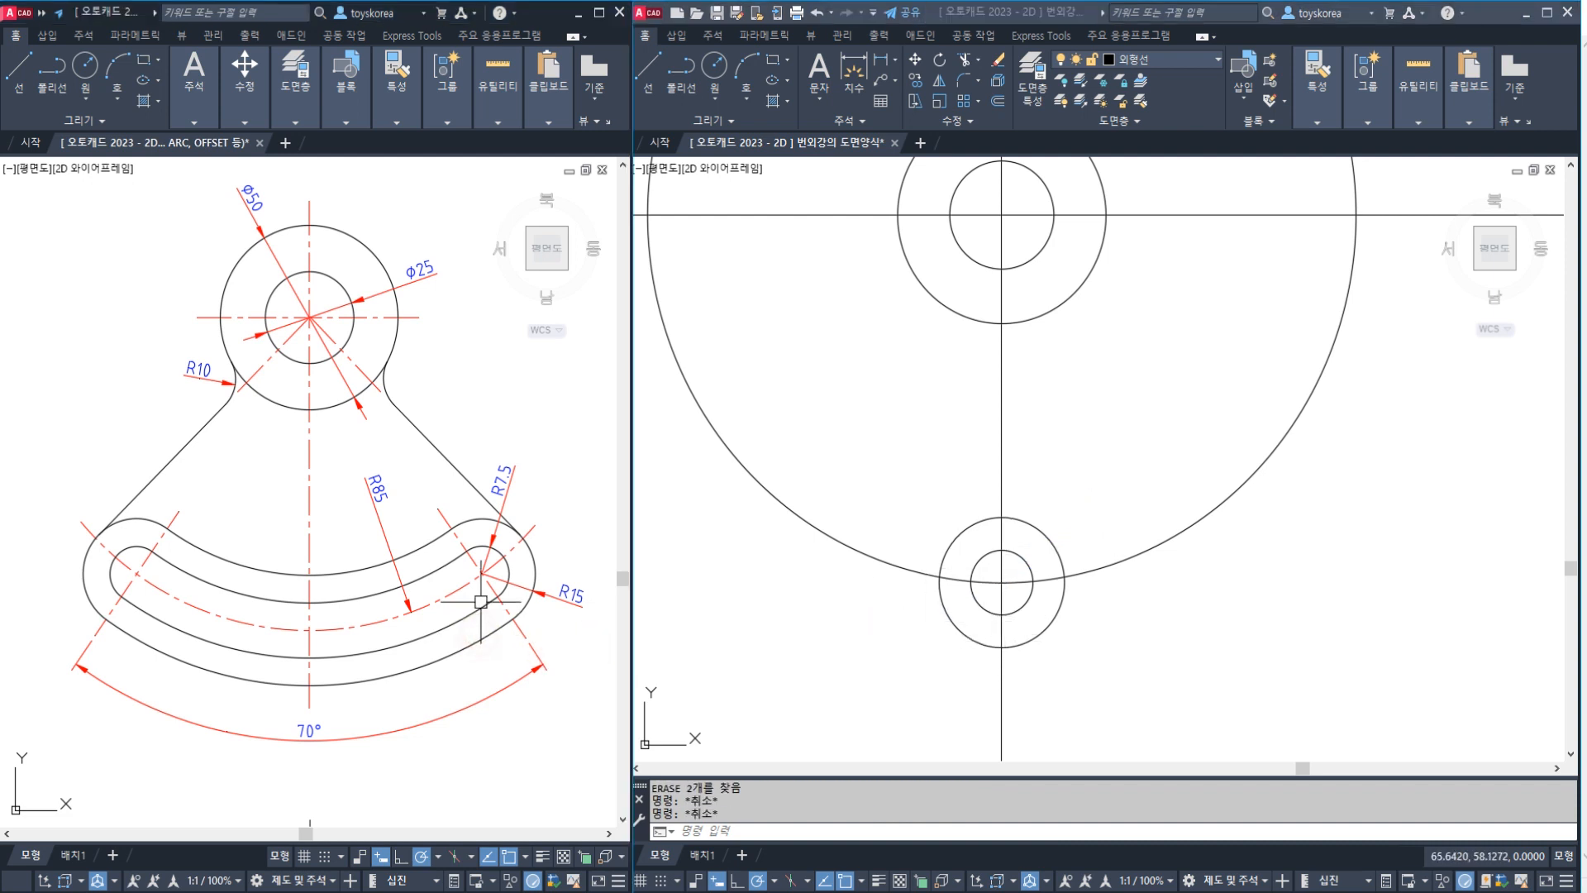
{"action": "left_click", "coordinate": [1025, 604]}
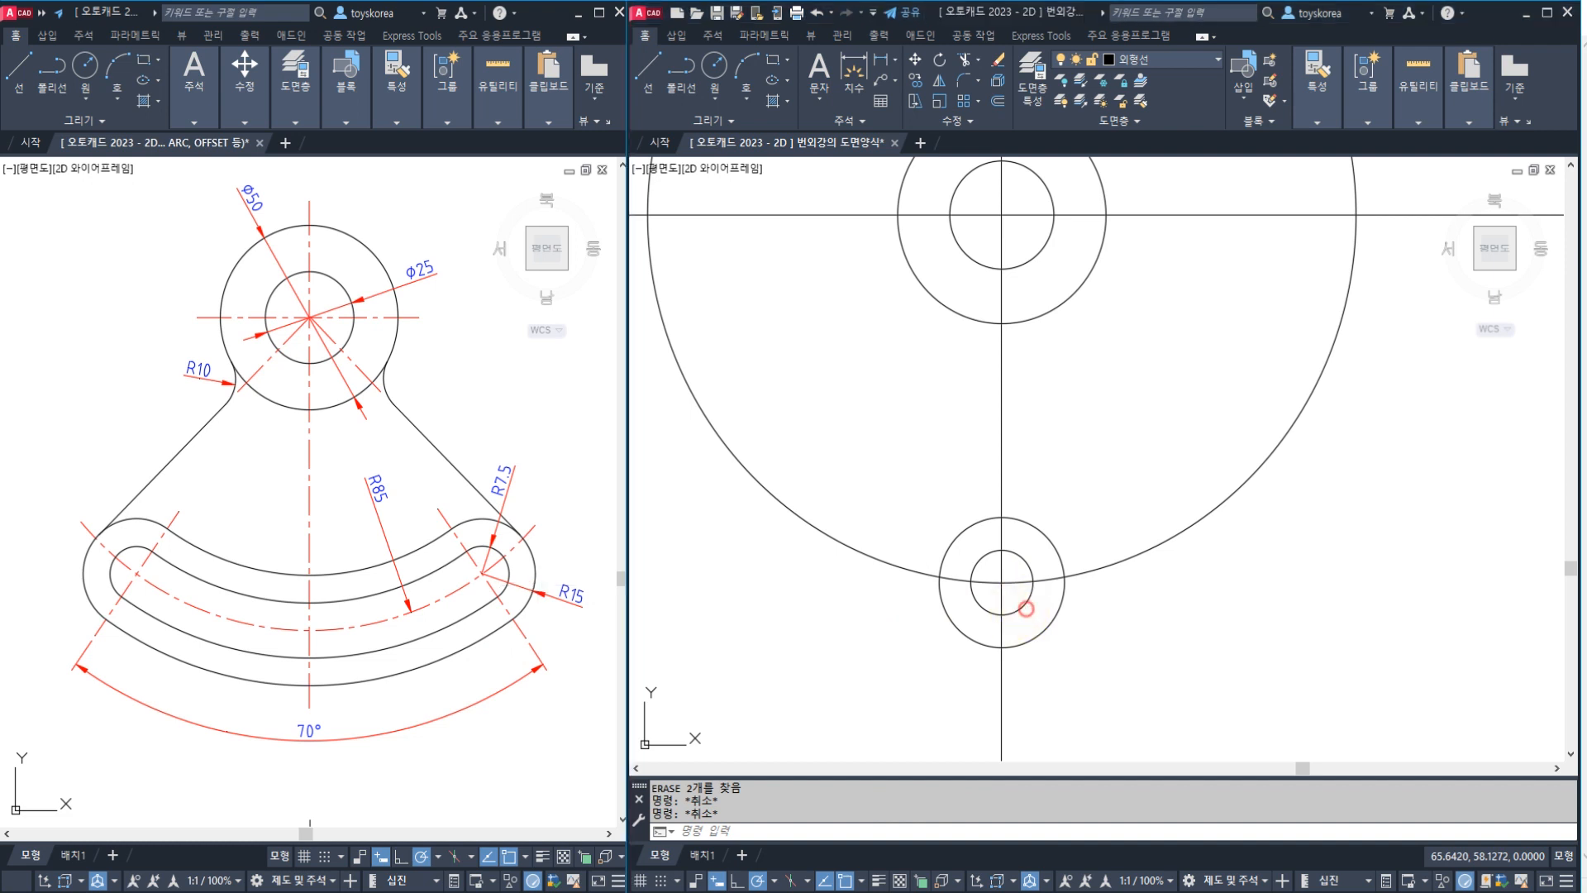
{"action": "left_click", "coordinate": [921, 494]}
{"action": "left_click", "coordinate": [1099, 662]}
{"action": "key", "text": "Escape"}
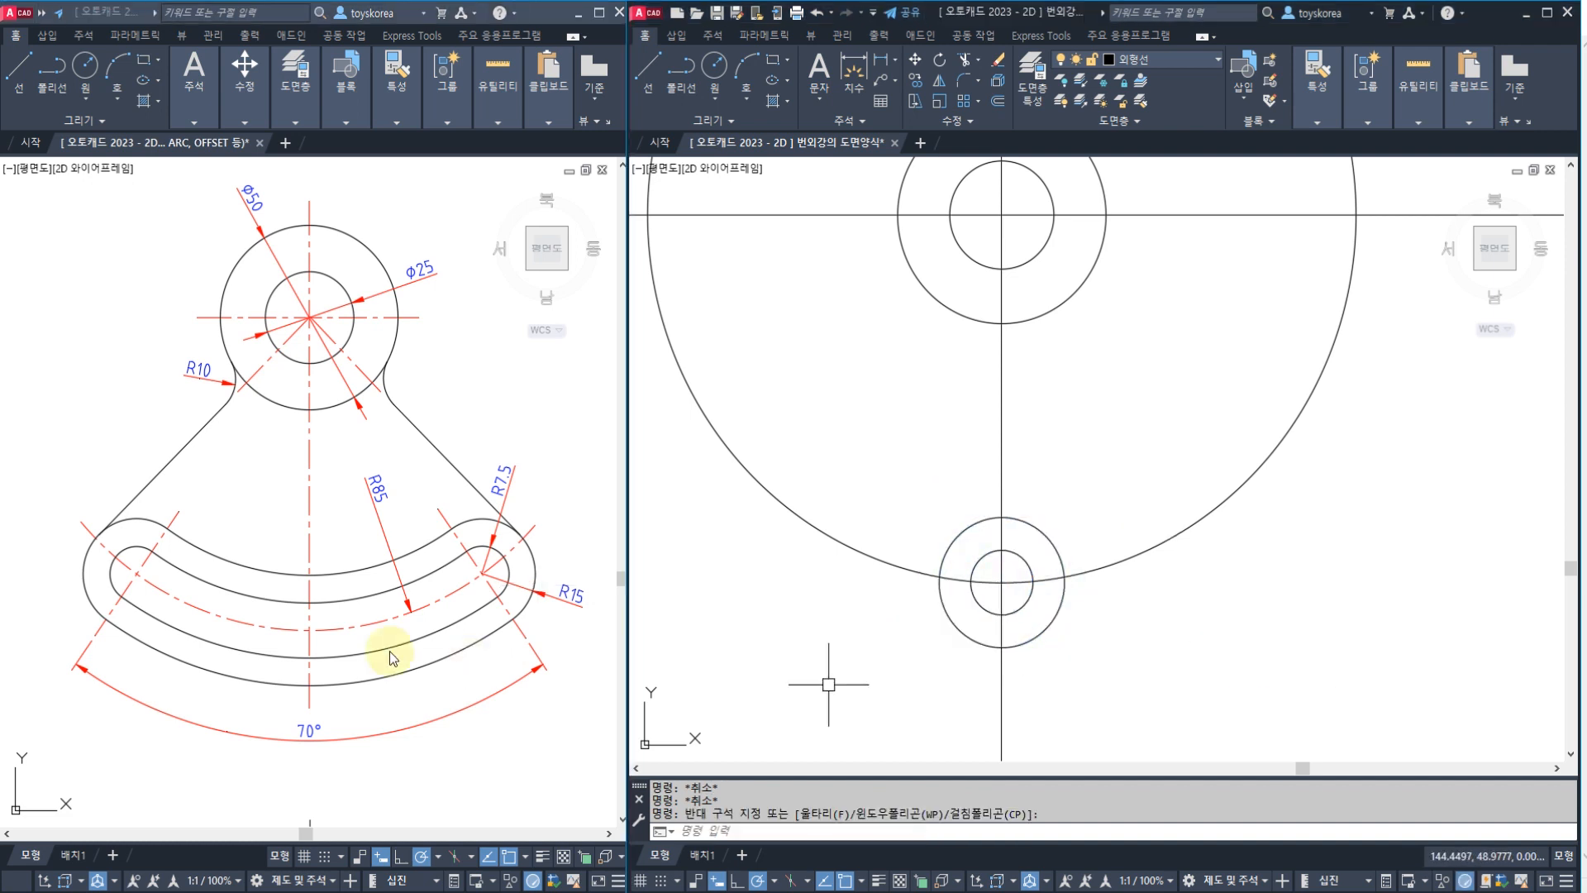
{"action": "left_click", "coordinate": [309, 609]}
{"action": "left_click", "coordinate": [306, 613]}
{"action": "key", "text": "Escape"}
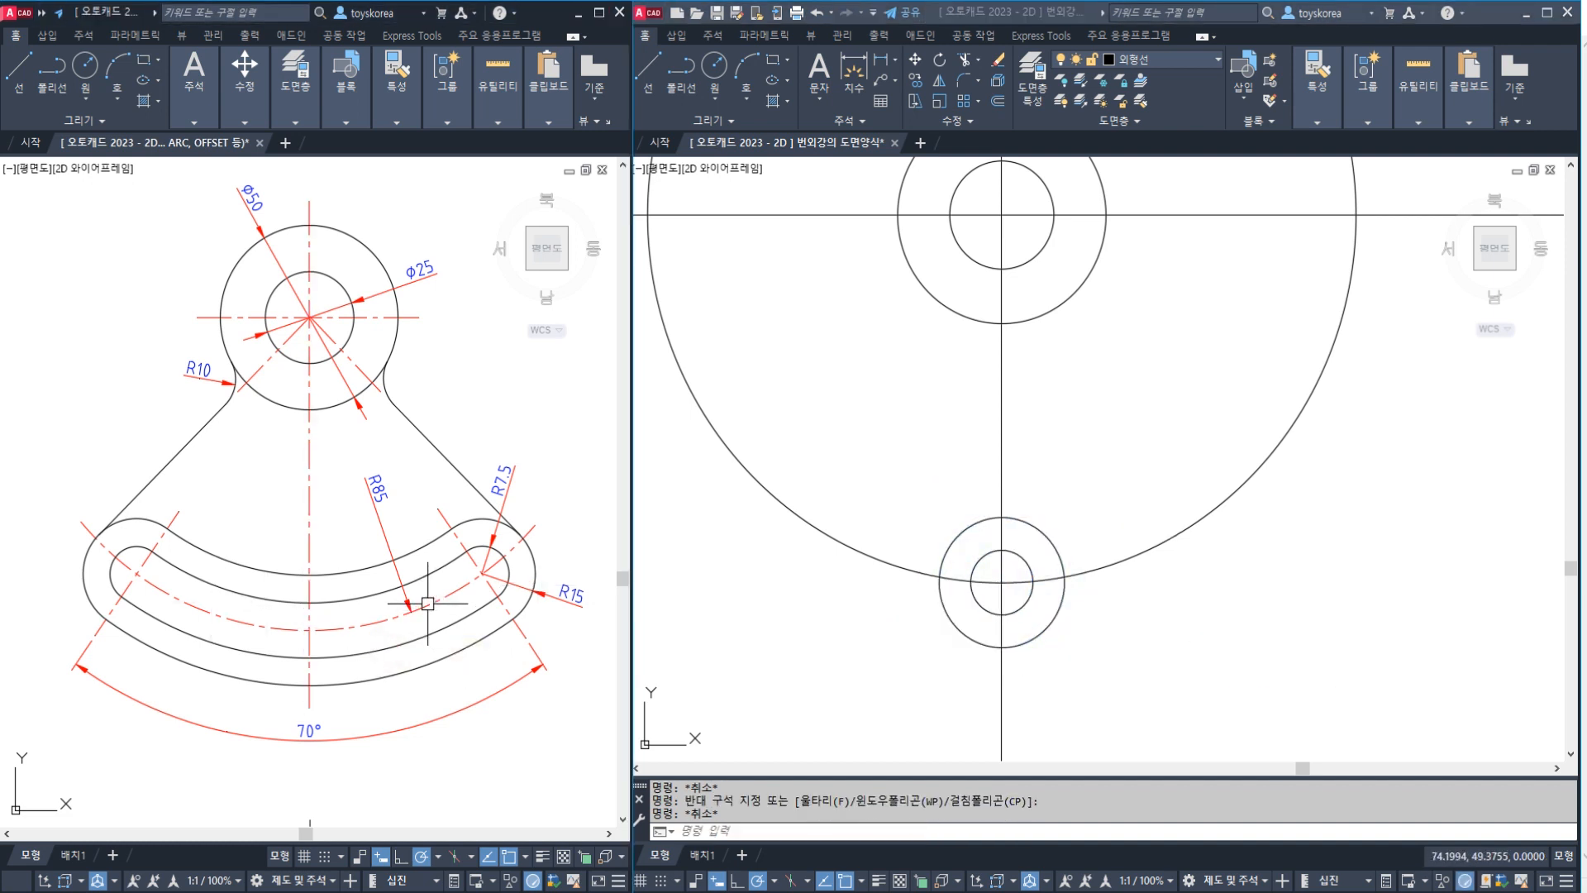
{"action": "left_click", "coordinate": [310, 653]}
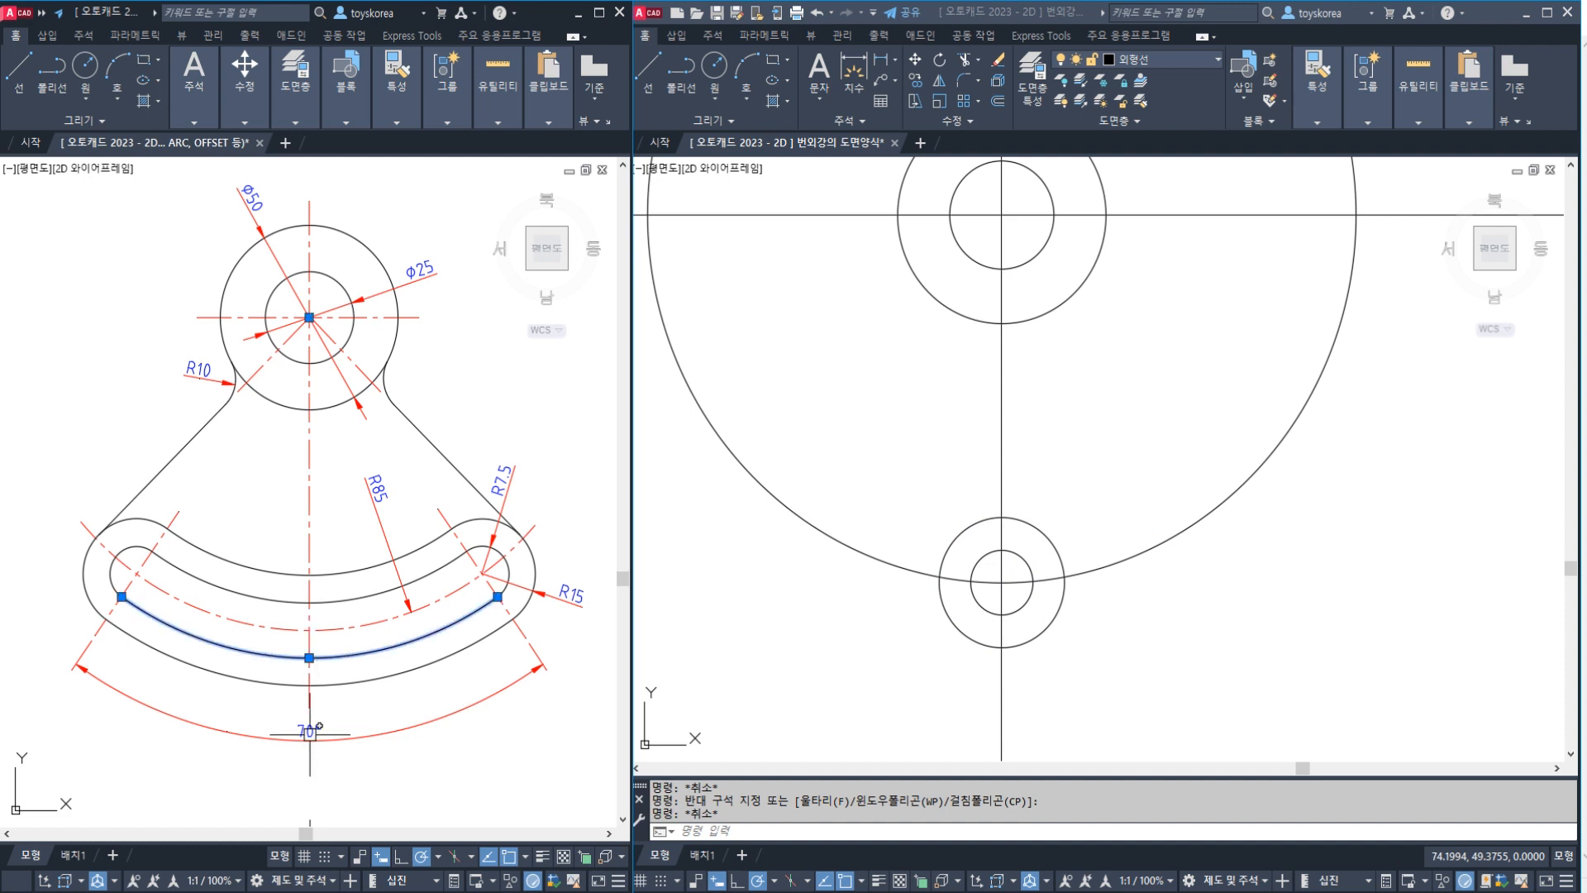
{"action": "key", "text": "Escape"}
{"action": "left_click", "coordinate": [309, 649]}
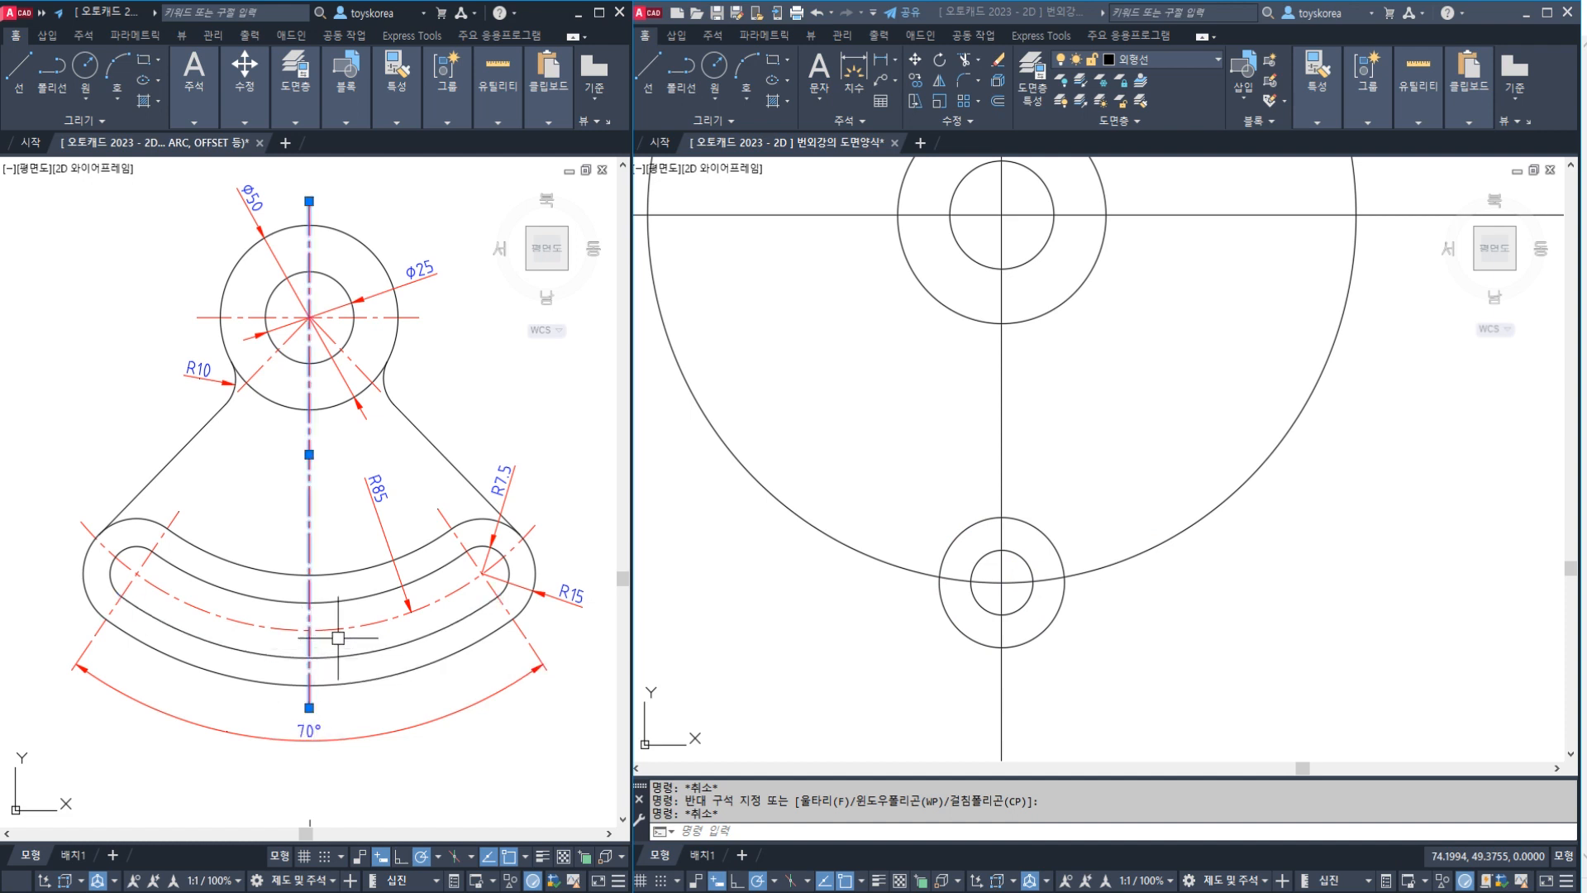
{"action": "left_click", "coordinate": [516, 634]}
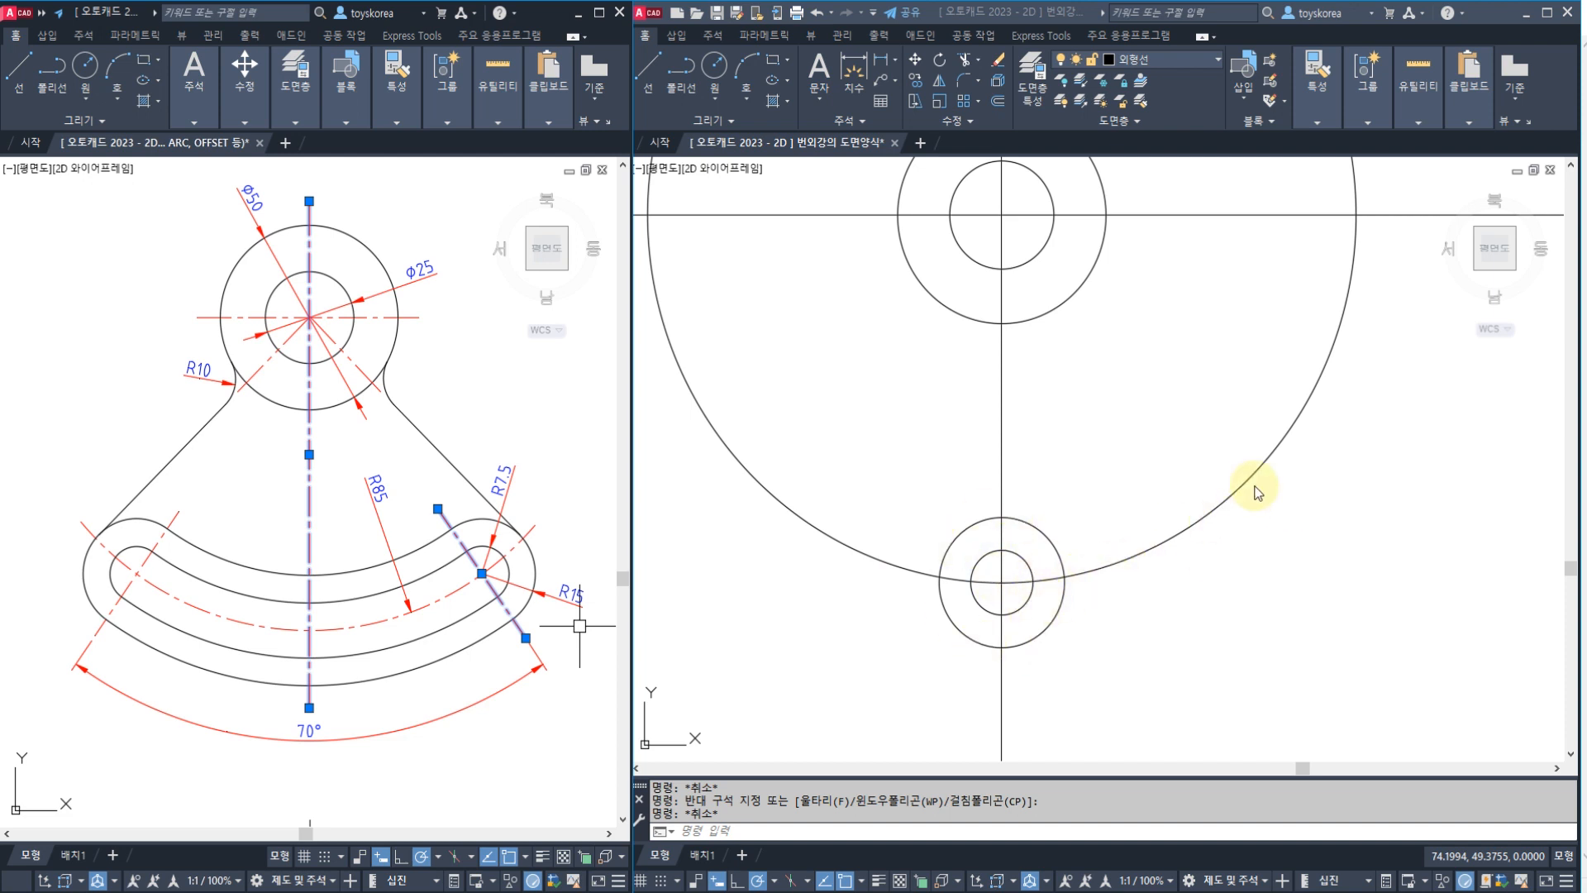
{"action": "key", "text": "Escape"}
{"action": "left_click", "coordinate": [1106, 476]}
{"action": "key", "text": "Escape"}
{"action": "key", "text": "Escape"}
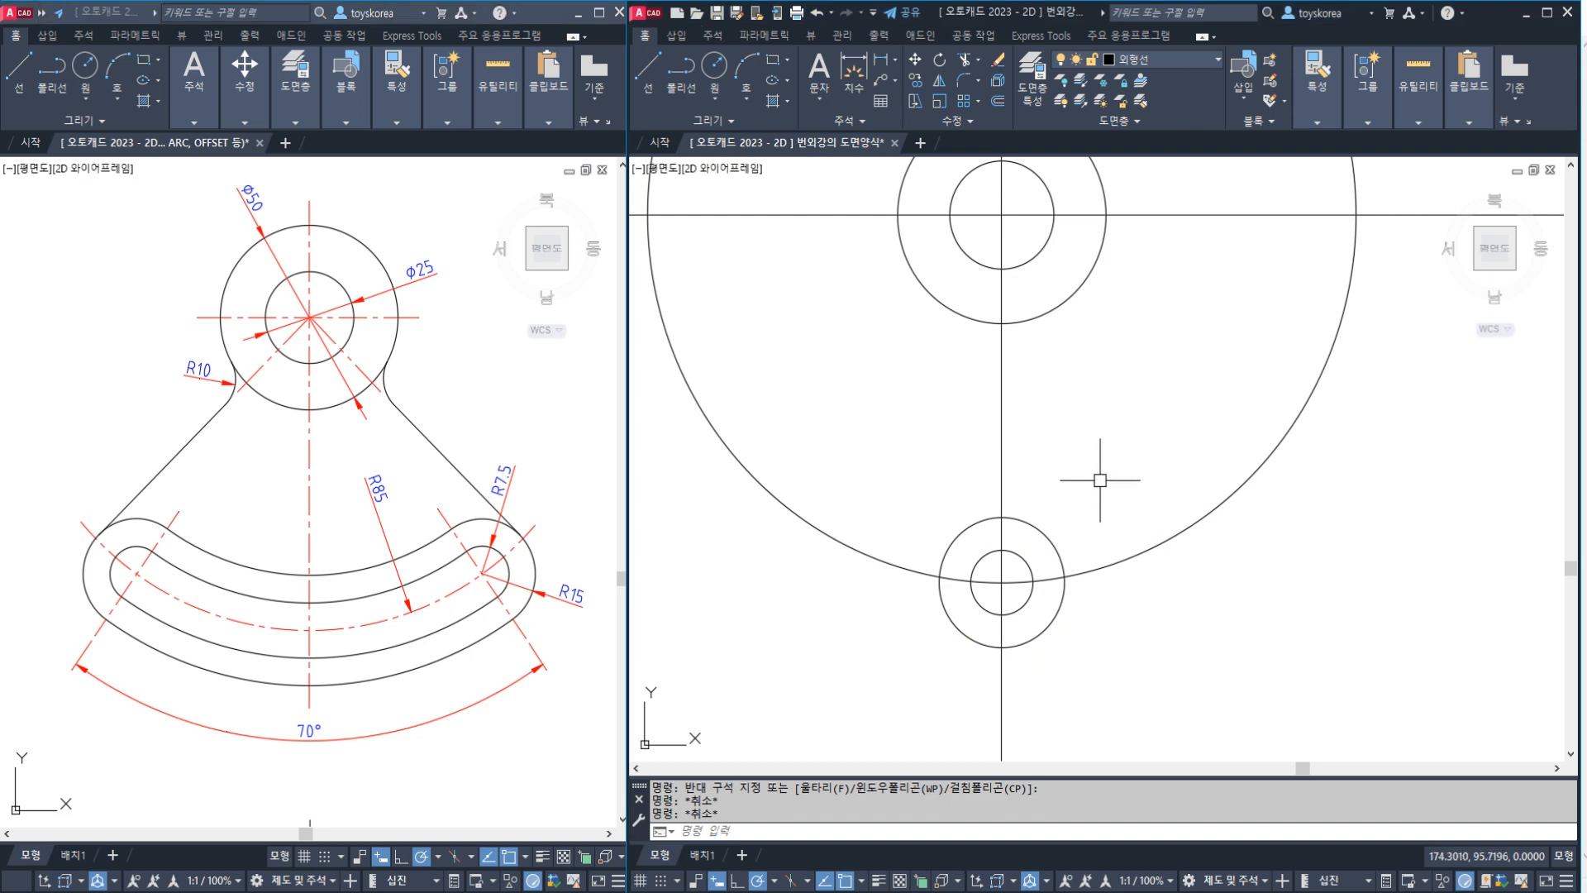
{"action": "middle_click_drag", "start_coordinate": [1099, 480], "coordinate": [1078, 507]}
{"action": "type", "text": "ro"}
{"action": "key", "text": "Escape"}
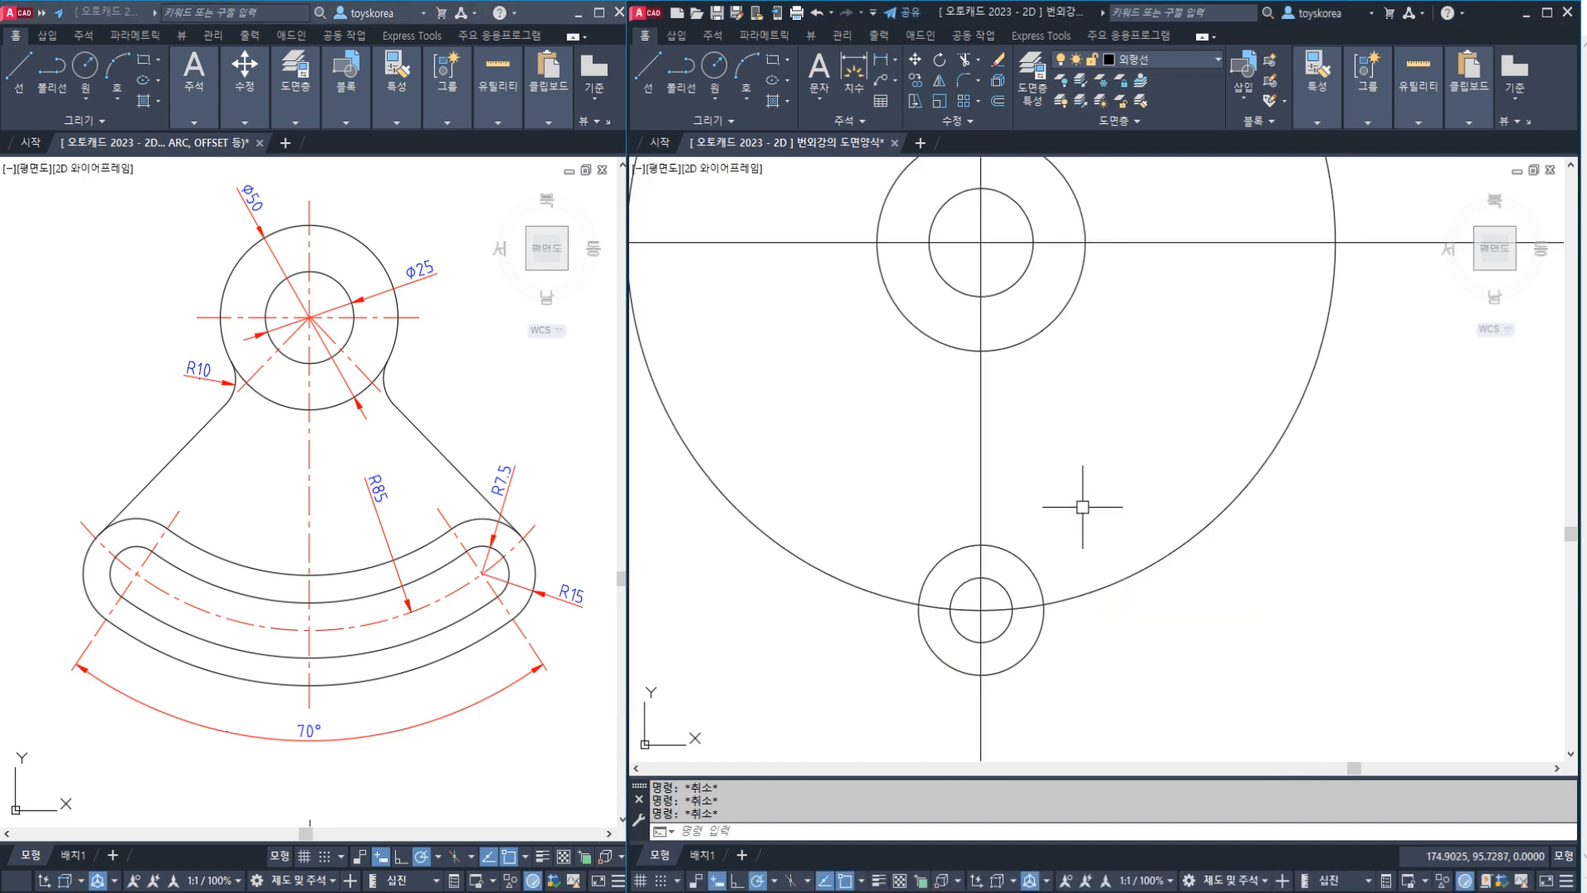
{"action": "mouse_move", "coordinate": [961, 532]}
{"action": "left_mouse_down"}
{"action": "mouse_move", "coordinate": [1268, 325]}
{"action": "mouse_move", "coordinate": [1239, 344]}
{"action": "mouse_move", "coordinate": [1320, 357]}
{"action": "left_mouse_up"}
{"action": "left_click_drag", "start_coordinate": [1221, 529], "coordinate": [1310, 555]}
{"action": "left_click_drag", "start_coordinate": [1282, 497], "coordinate": [1275, 578]}
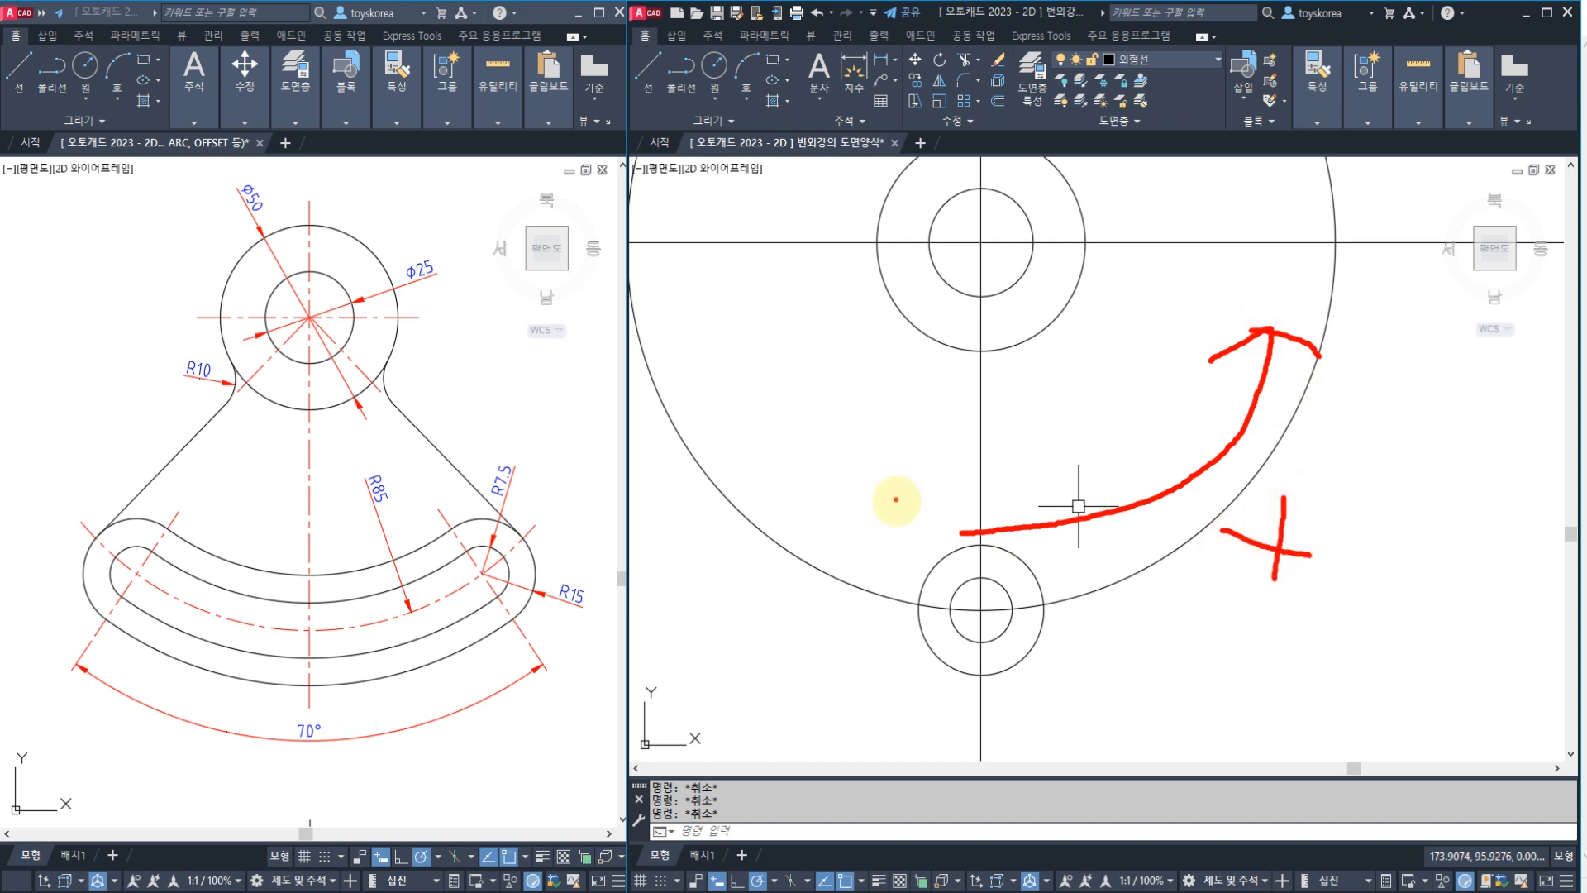
{"action": "mouse_move", "coordinate": [898, 506]}
{"action": "left_mouse_down"}
{"action": "mouse_move", "coordinate": [683, 440]}
{"action": "mouse_move", "coordinate": [672, 447]}
{"action": "mouse_move", "coordinate": [709, 505]}
{"action": "left_mouse_up"}
{"action": "left_click_drag", "start_coordinate": [769, 424], "coordinate": [814, 432]}
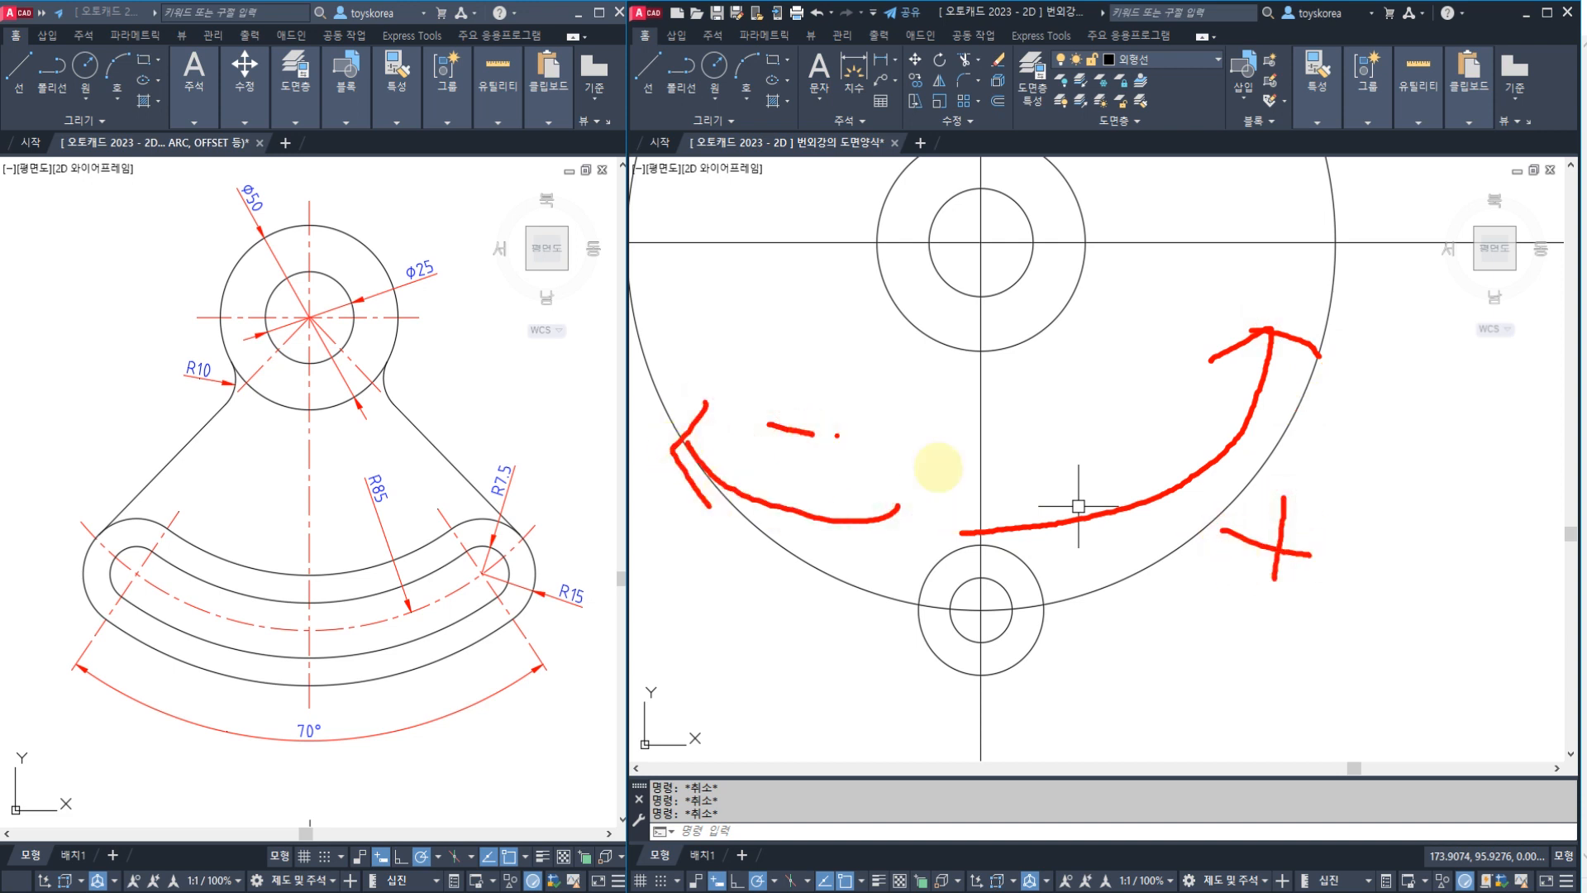
{"action": "mouse_move", "coordinate": [1323, 608]}
{"action": "left_mouse_down"}
{"action": "mouse_move", "coordinate": [1282, 609]}
{"action": "mouse_move", "coordinate": [1317, 496]}
{"action": "mouse_move", "coordinate": [1268, 612]}
{"action": "mouse_move", "coordinate": [1328, 595]}
{"action": "left_mouse_up"}
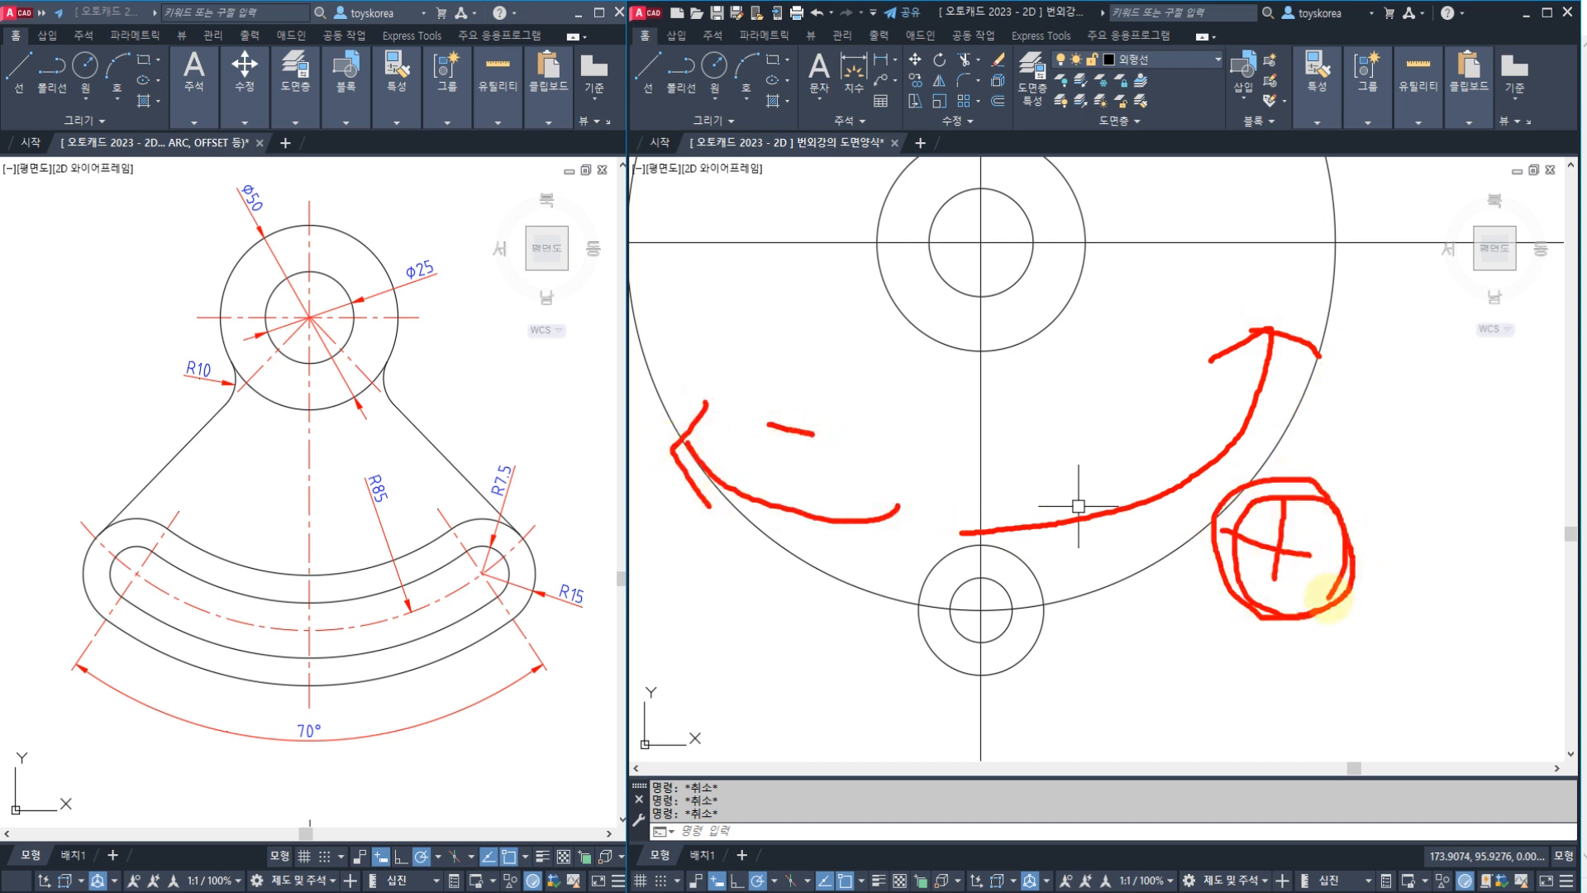
{"action": "key", "text": "Escape"}
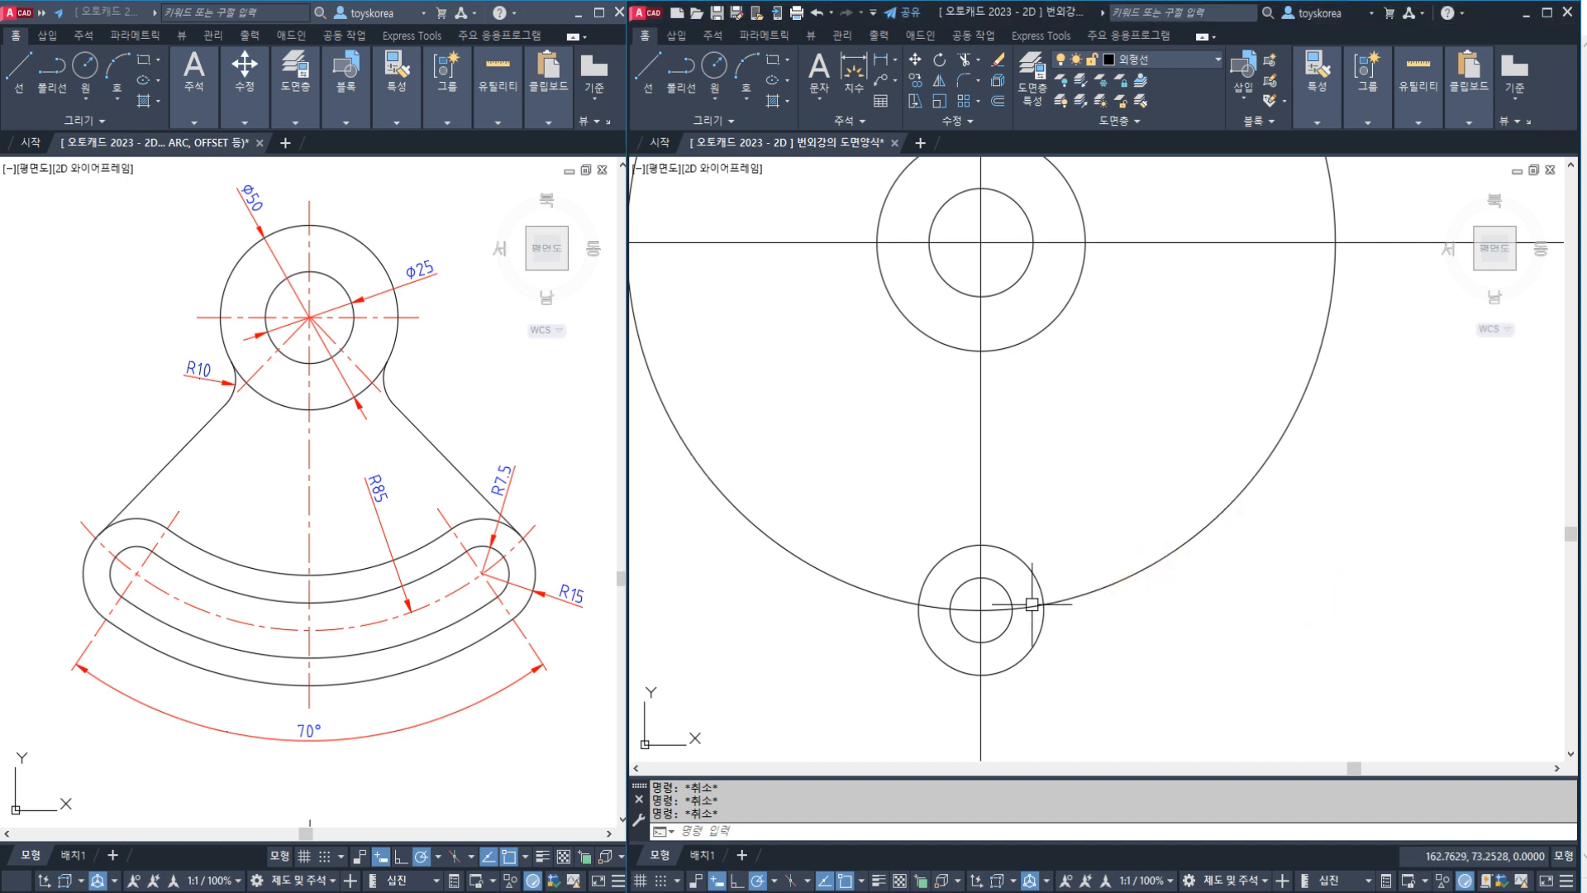
{"action": "left_click_drag", "start_coordinate": [963, 616], "coordinate": [1008, 620]}
{"action": "left_click_drag", "start_coordinate": [1020, 681], "coordinate": [913, 592]}
{"action": "left_click_drag", "start_coordinate": [924, 546], "coordinate": [943, 533]}
{"action": "mouse_move", "coordinate": [986, 517]}
{"action": "left_mouse_down"}
{"action": "mouse_move", "coordinate": [1032, 587]}
{"action": "mouse_move", "coordinate": [1302, 521]}
{"action": "left_mouse_up"}
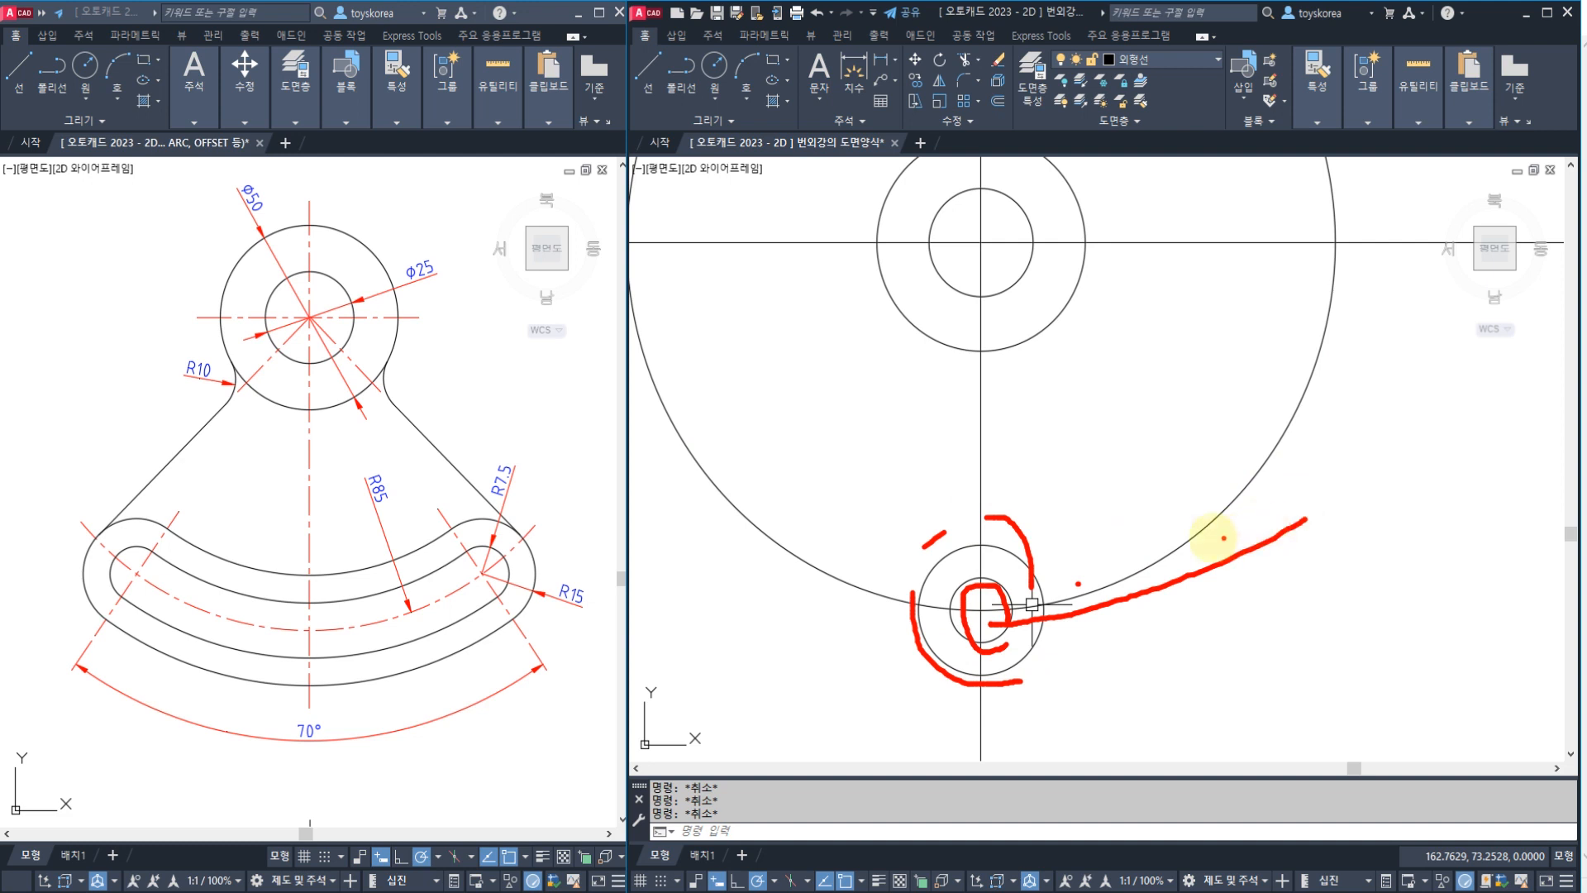
{"action": "mouse_move", "coordinate": [1246, 570]}
{"action": "left_mouse_down"}
{"action": "mouse_move", "coordinate": [1311, 561]}
{"action": "mouse_move", "coordinate": [1312, 539]}
{"action": "mouse_move", "coordinate": [1245, 512]}
{"action": "left_mouse_up"}
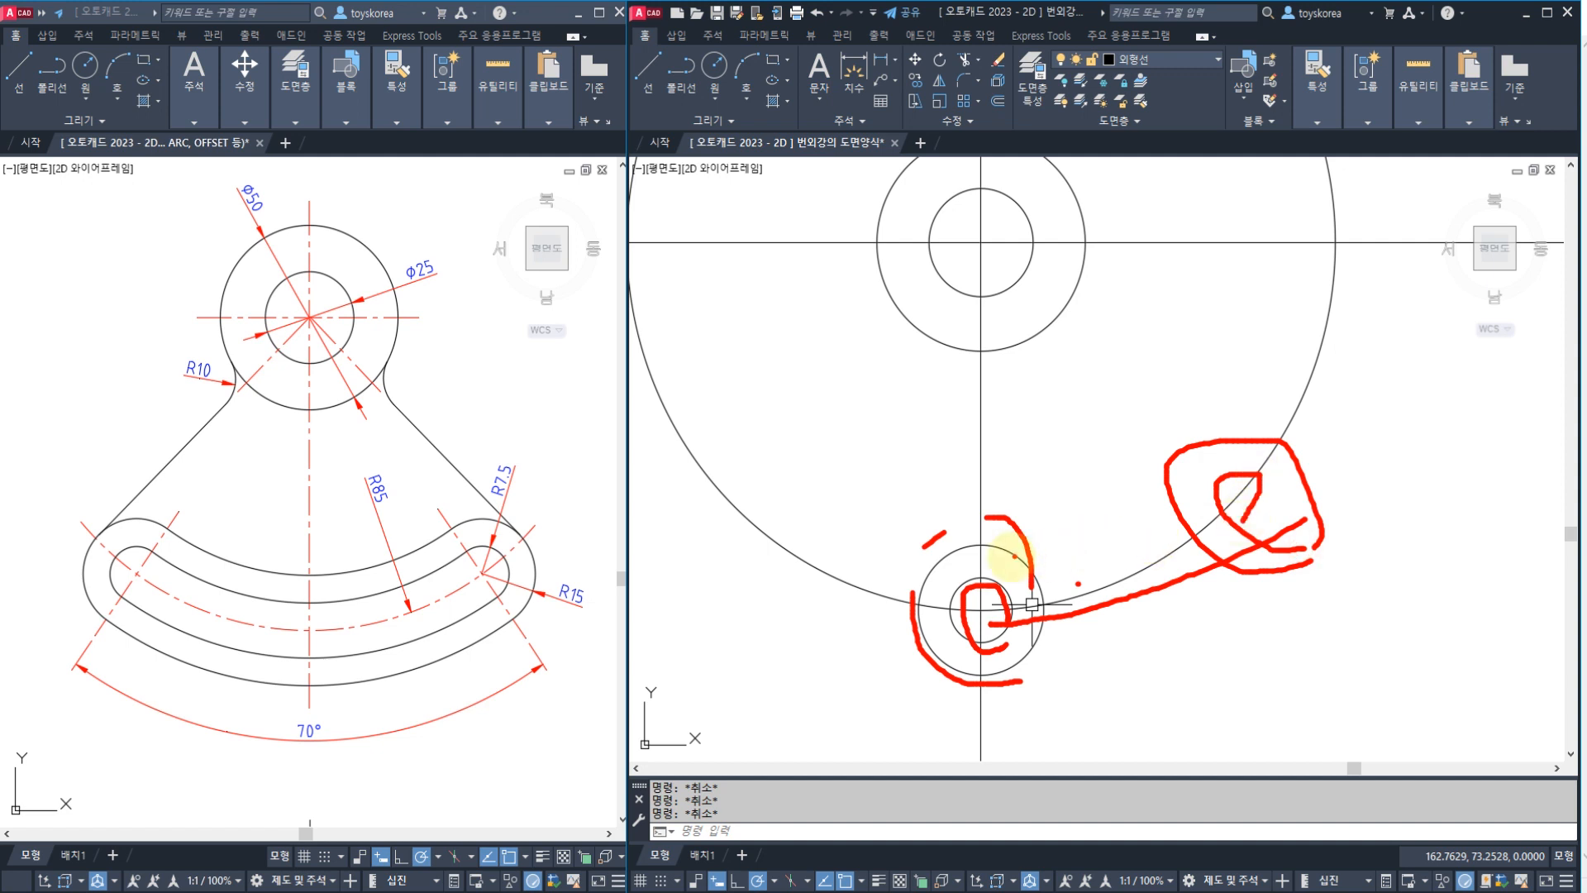
{"action": "key", "text": "Escape"}
{"action": "left_click", "coordinate": [879, 516]}
{"action": "left_click", "coordinate": [1060, 687]}
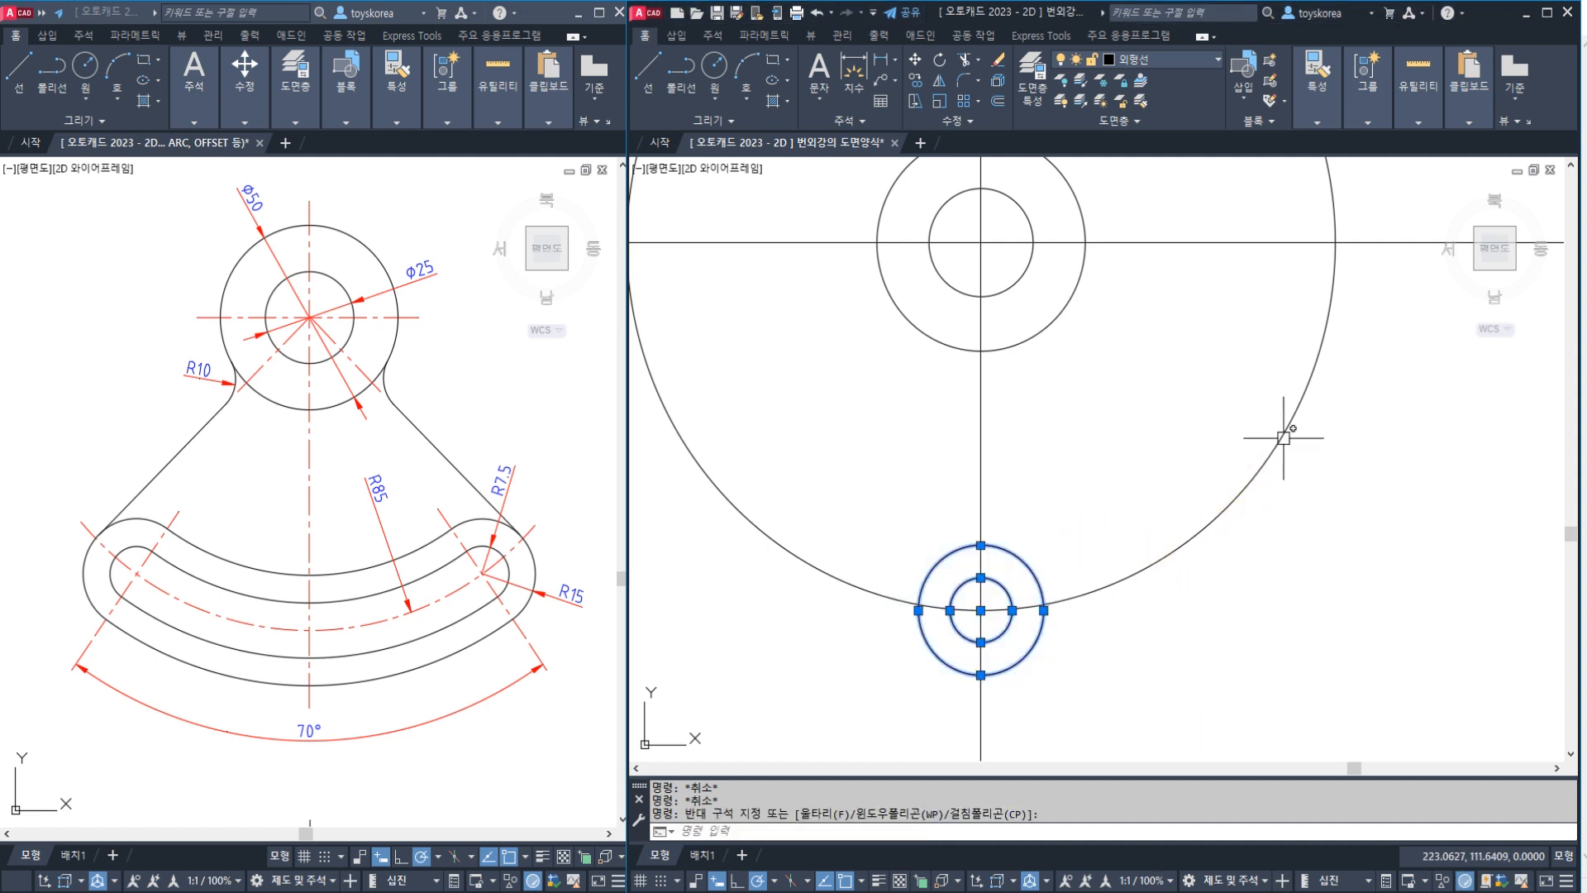
{"action": "key", "text": "Escape"}
{"action": "key", "text": "Escape"}
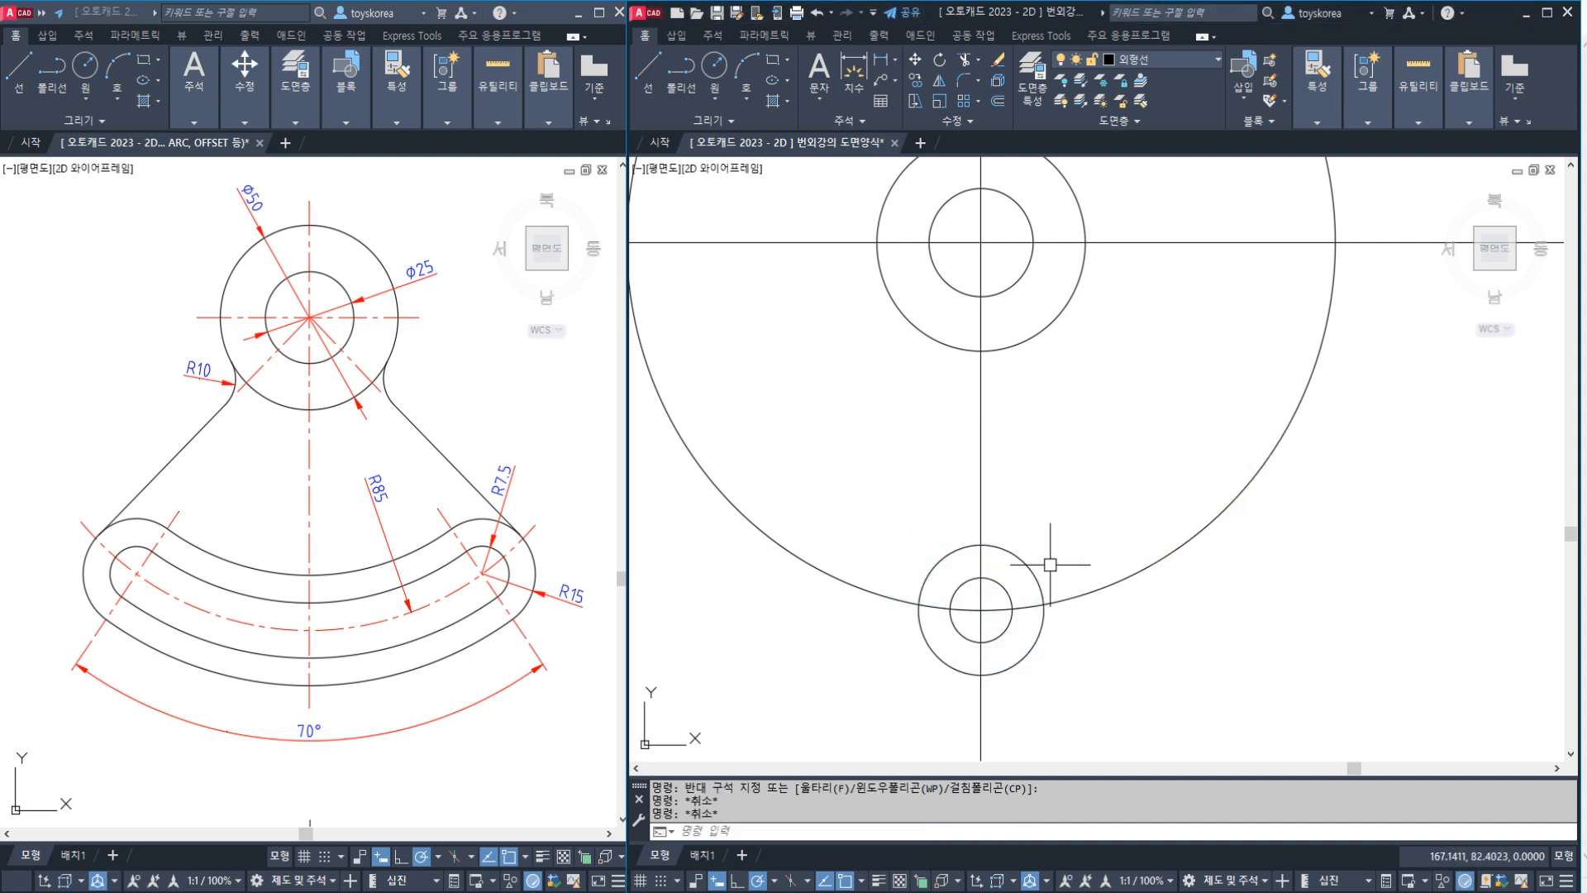
{"action": "left_click", "coordinate": [1054, 579]}
{"action": "left_click", "coordinate": [951, 529]}
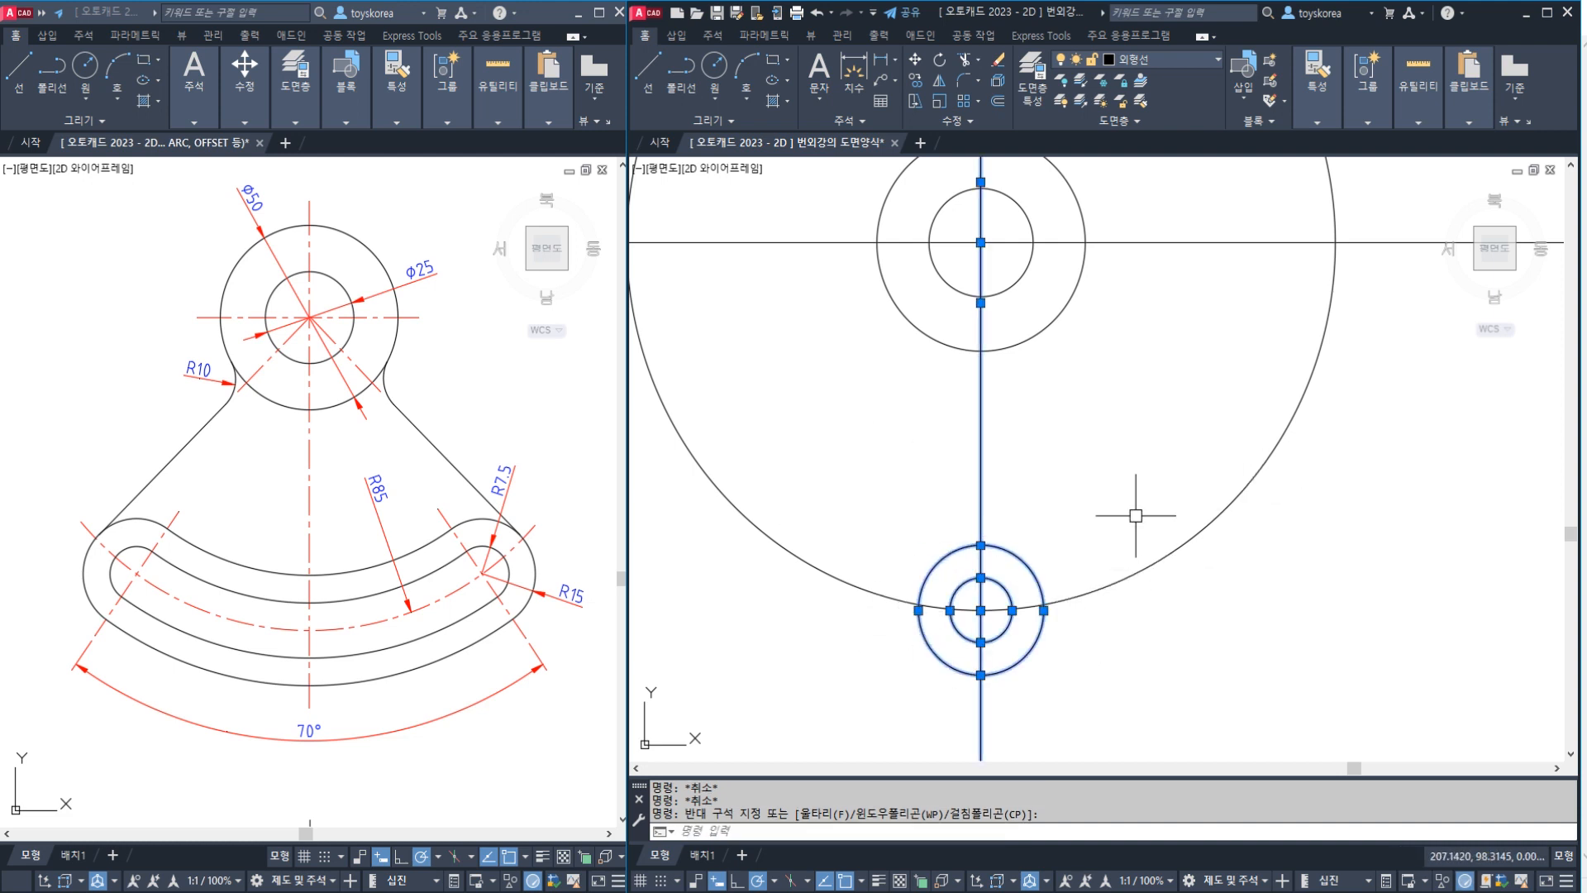
{"action": "key", "text": "Escape"}
{"action": "left_click", "coordinate": [1032, 457]}
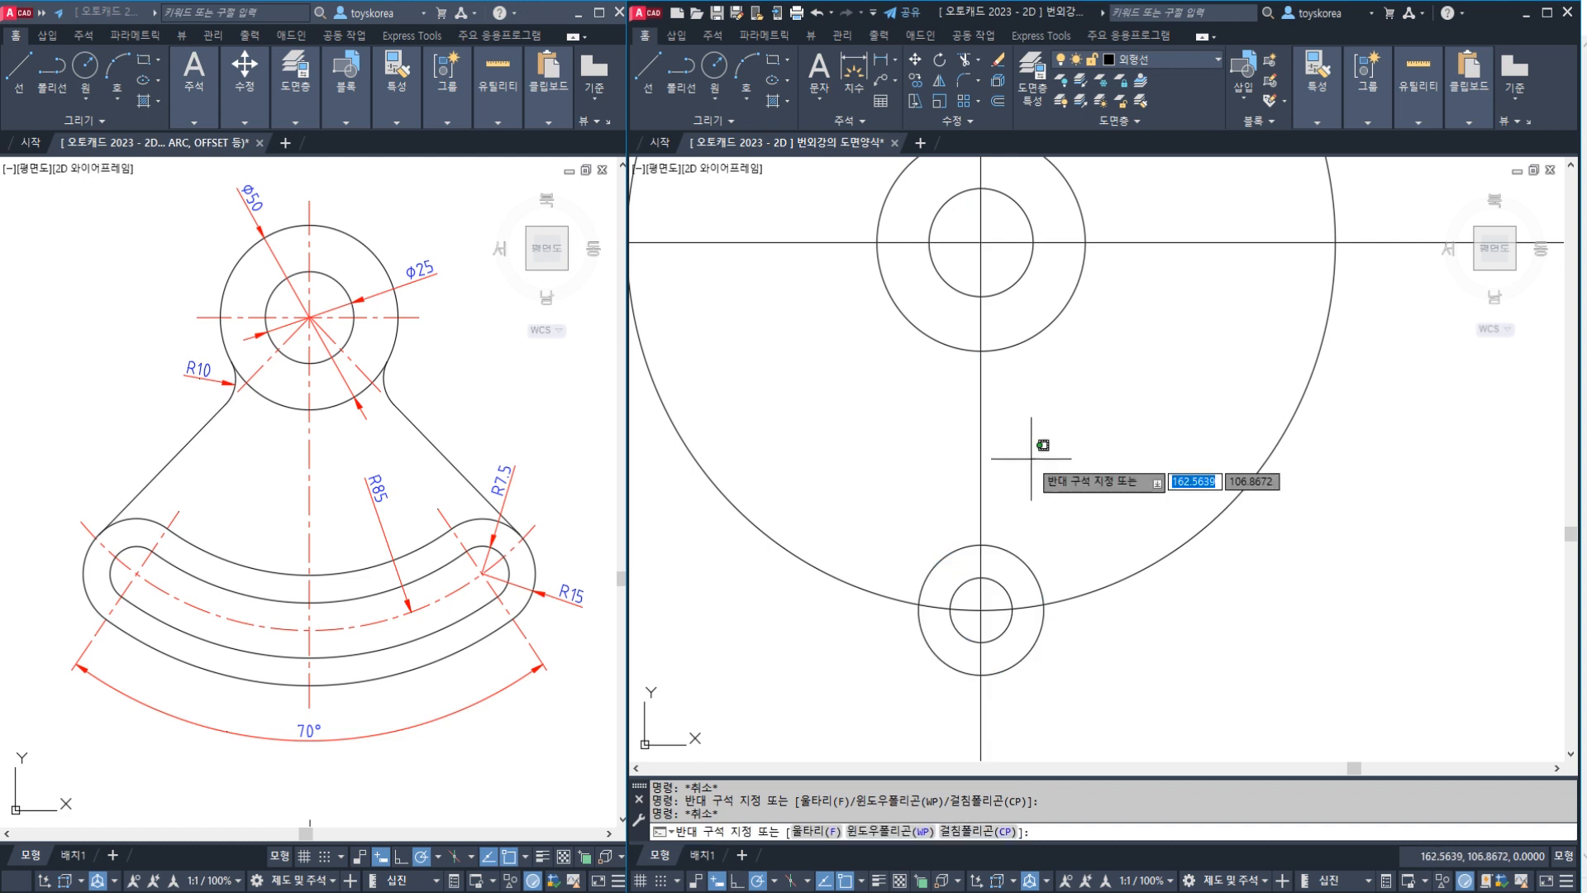
{"action": "left_click", "coordinate": [940, 436]}
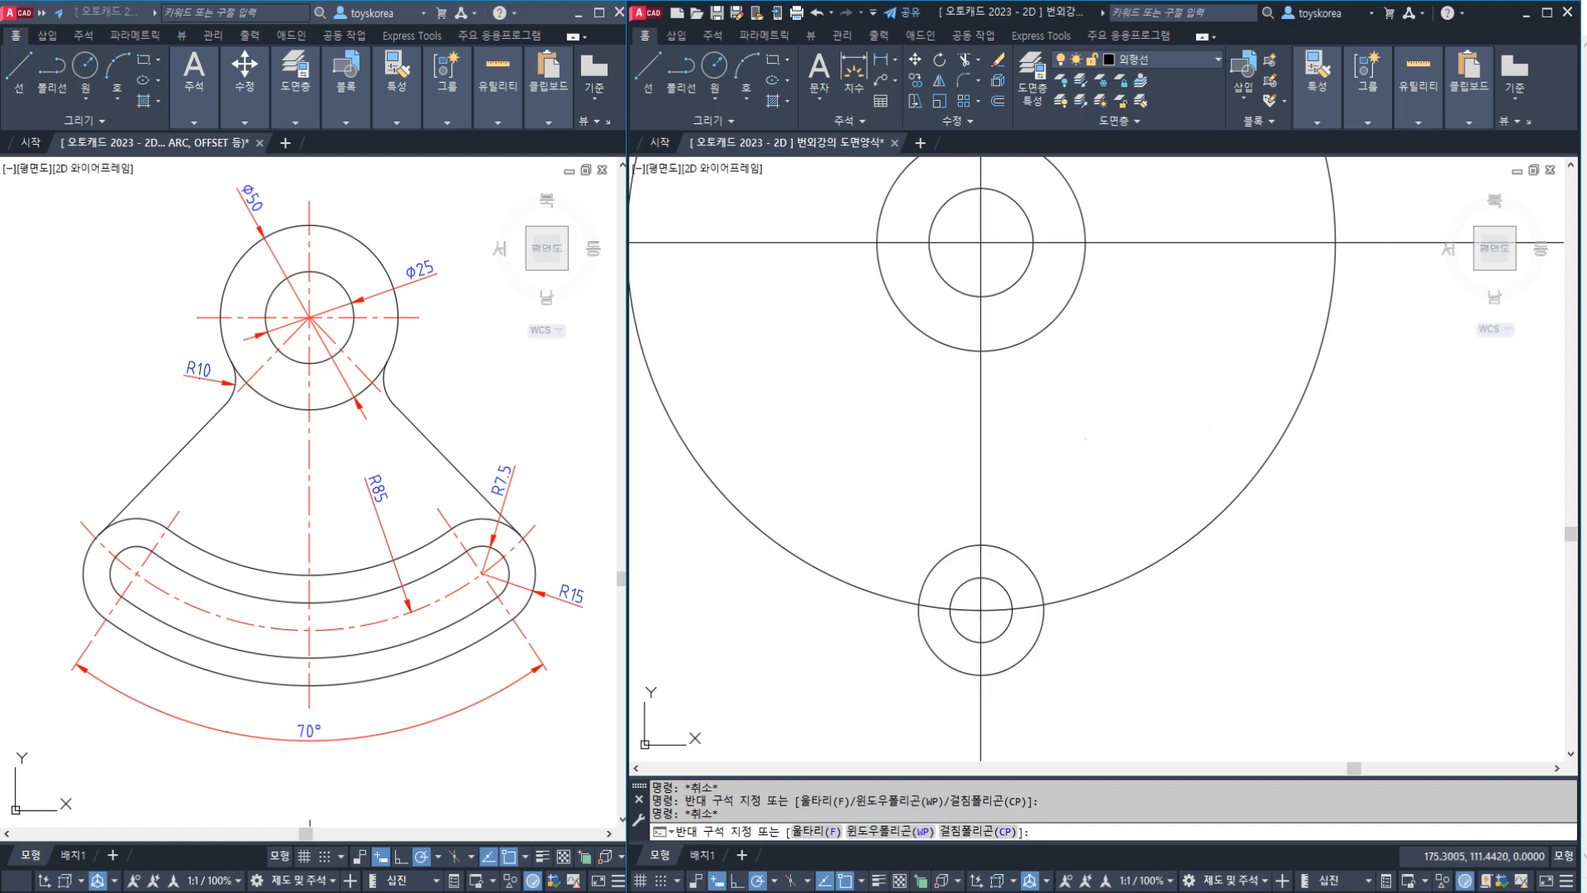
{"action": "key", "text": "Escape"}
{"action": "key", "text": "Escape"}
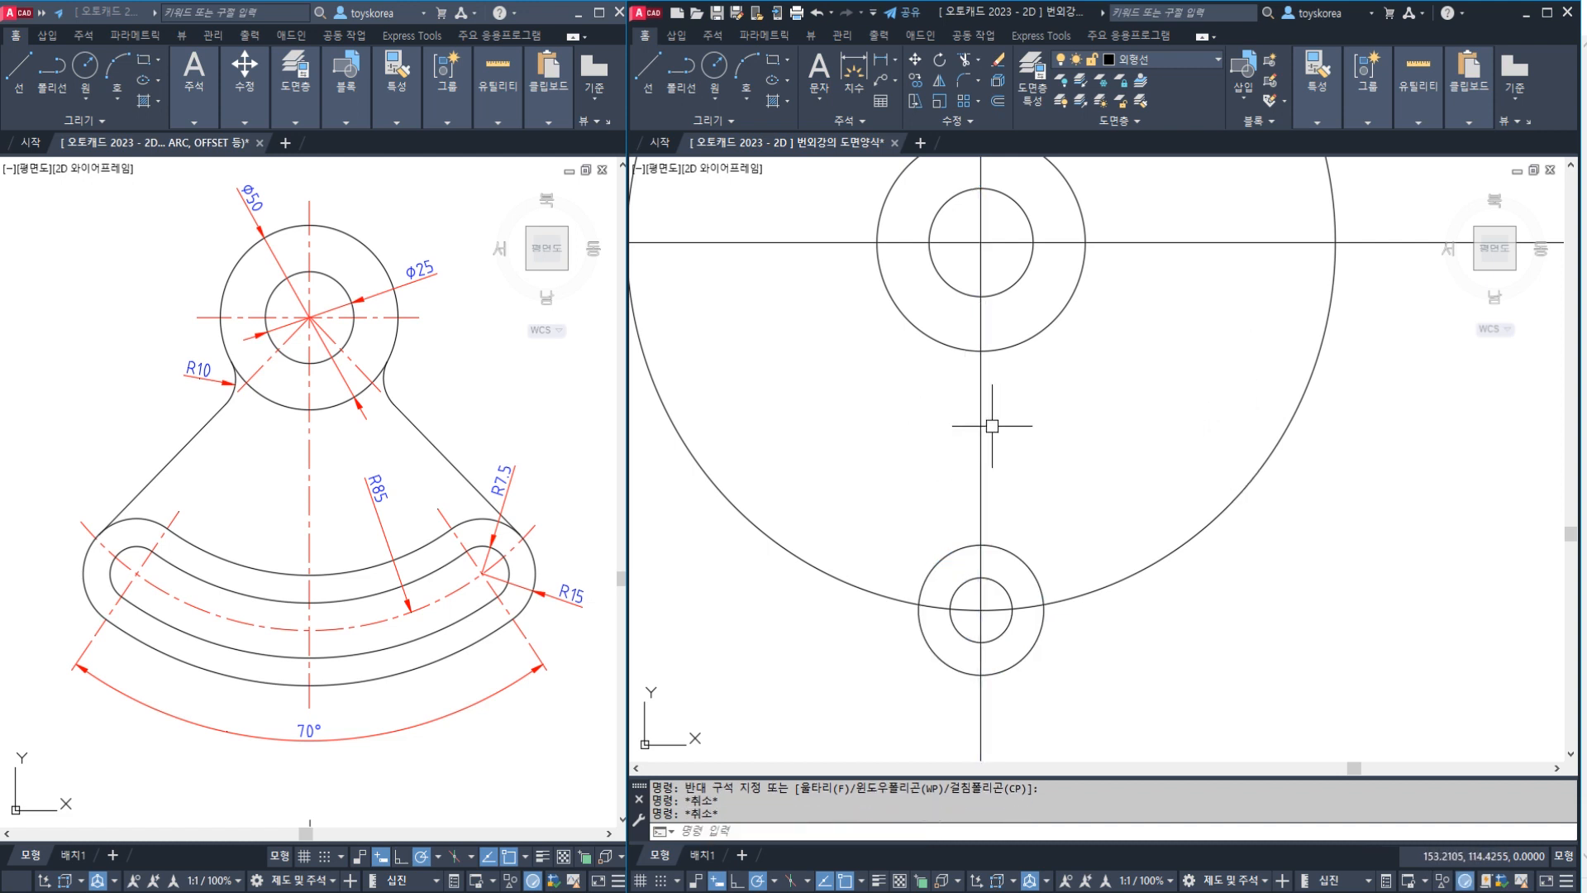
- Rotate the two small concentric circles 35° counterclockwise about the center of the large circle
{"action": "mouse_move", "coordinate": [1013, 450]}
{"action": "middle_mouse_down"}
{"action": "mouse_move", "coordinate": [1034, 471]}
{"action": "mouse_move", "coordinate": [1035, 525]}
{"action": "mouse_move", "coordinate": [1033, 510]}
{"action": "middle_mouse_up"}
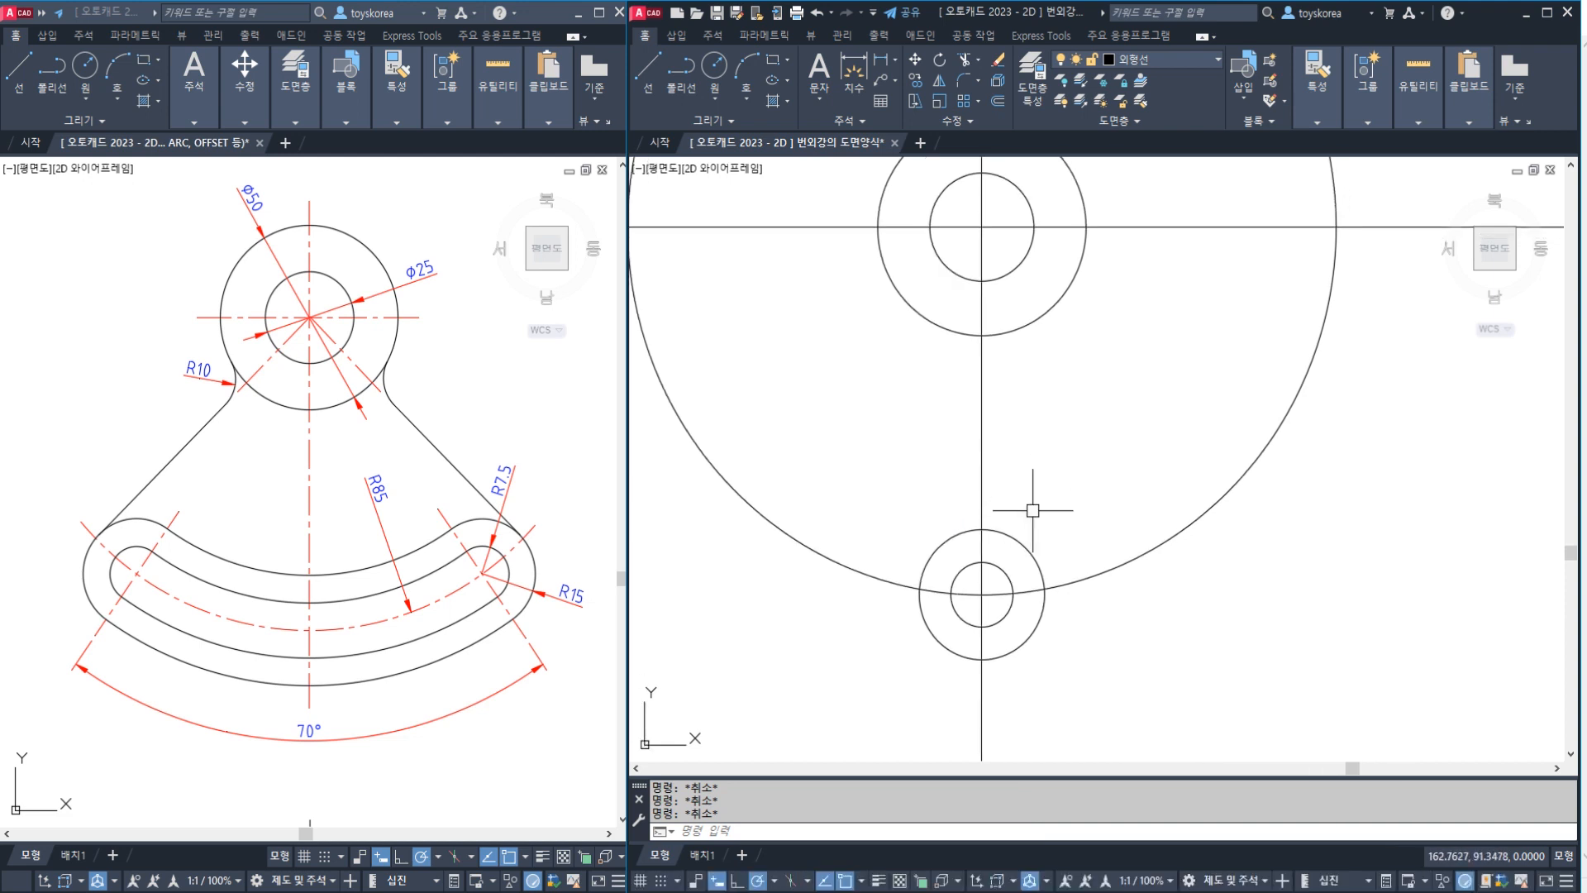
{"action": "type", "text": "RO"}
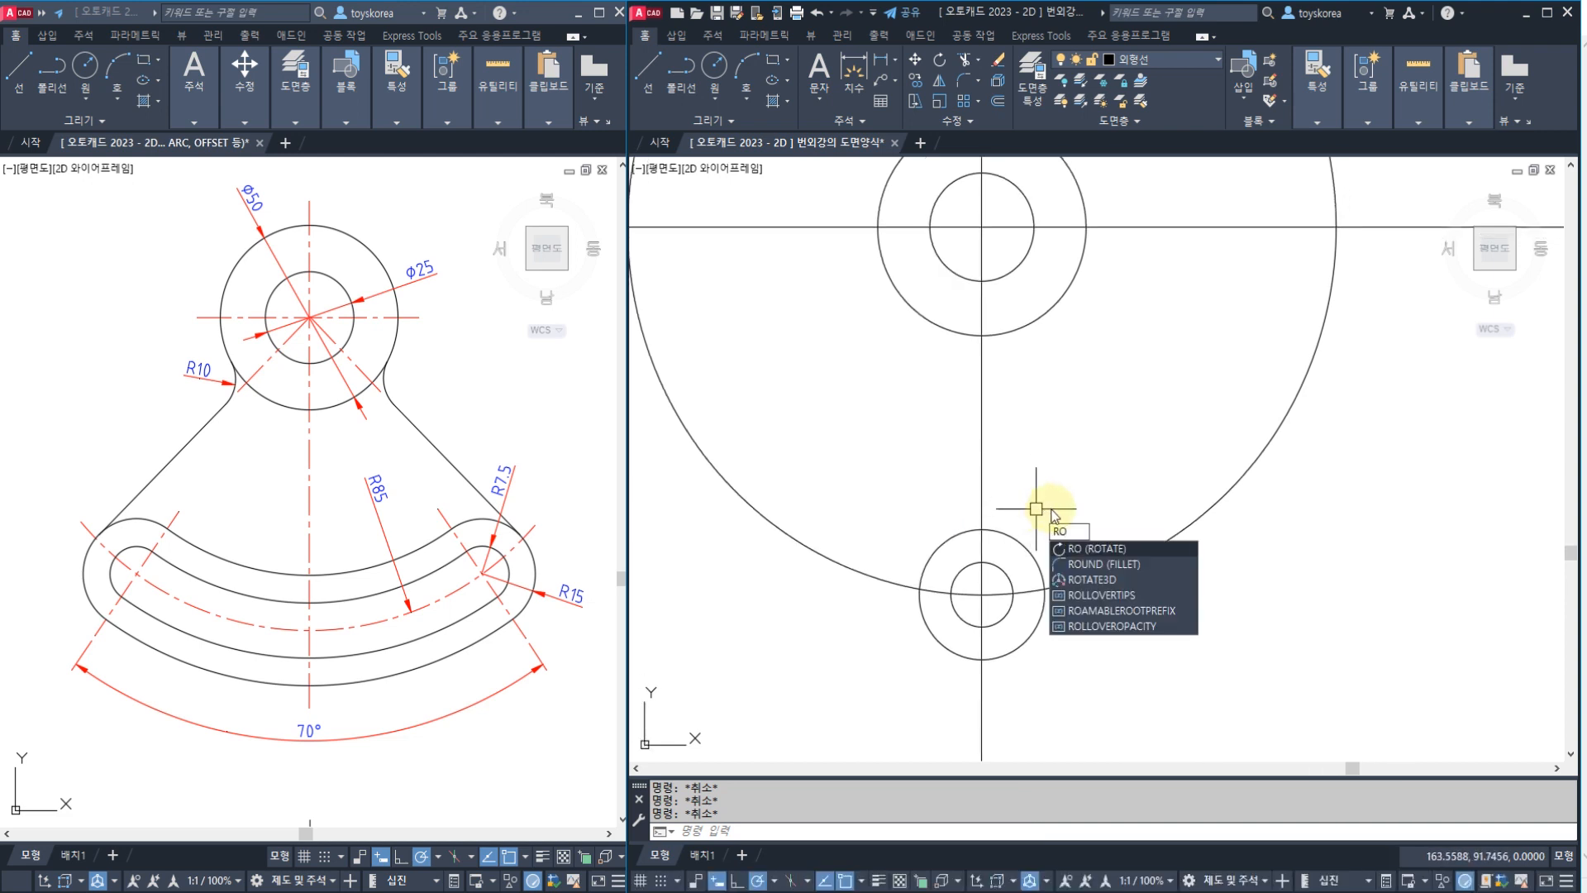
{"action": "key", "text": "Return"}
{"action": "left_click", "coordinate": [1032, 546]}
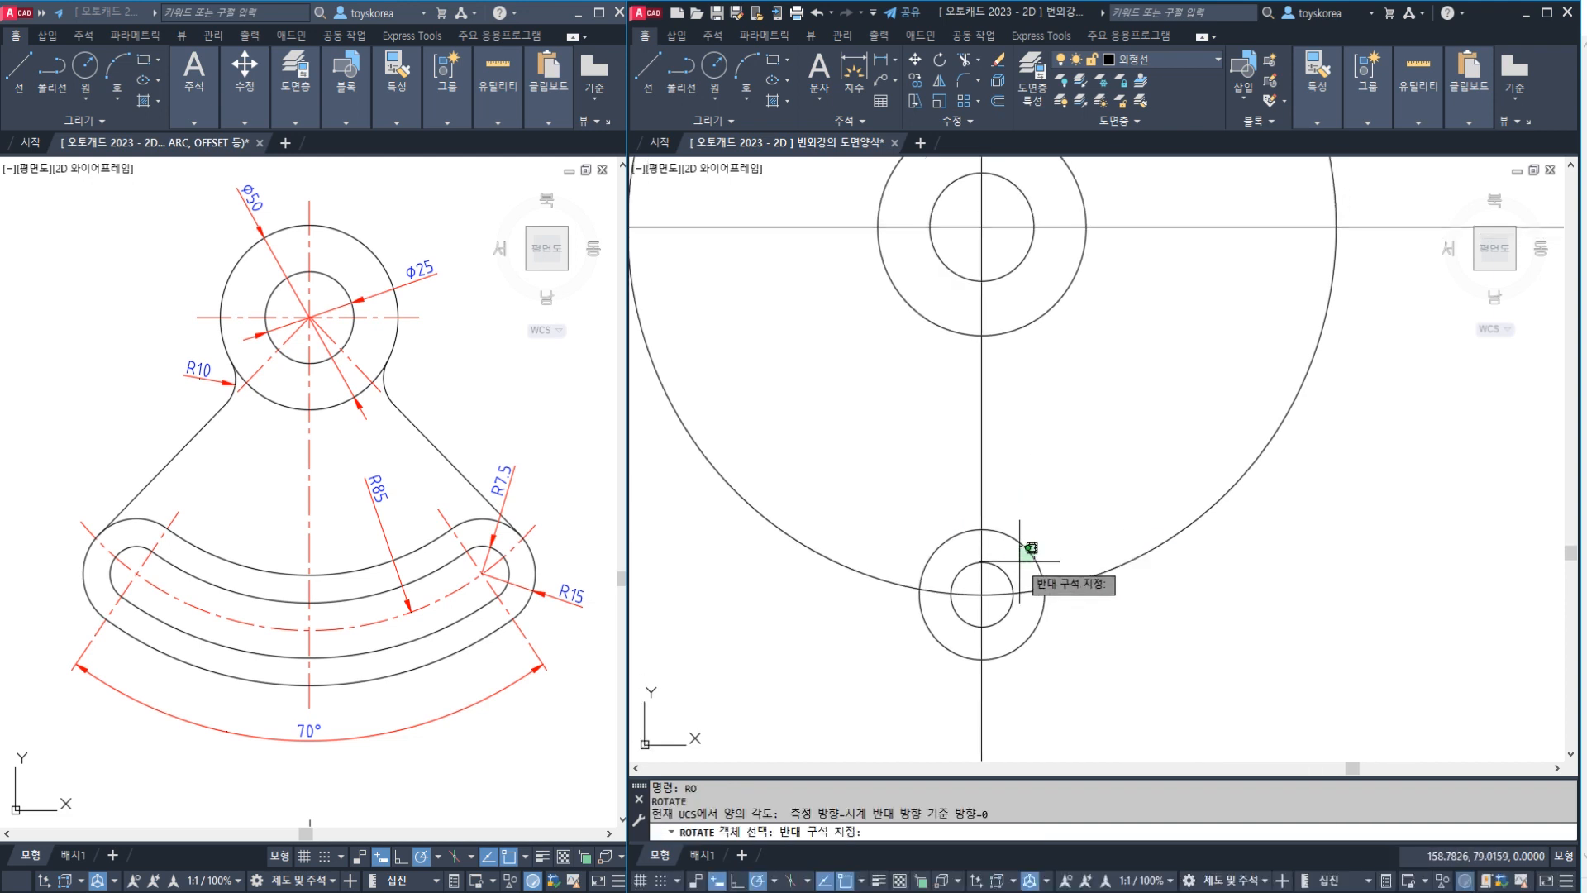
{"action": "left_click", "coordinate": [1019, 561]}
{"action": "left_click", "coordinate": [999, 564]}
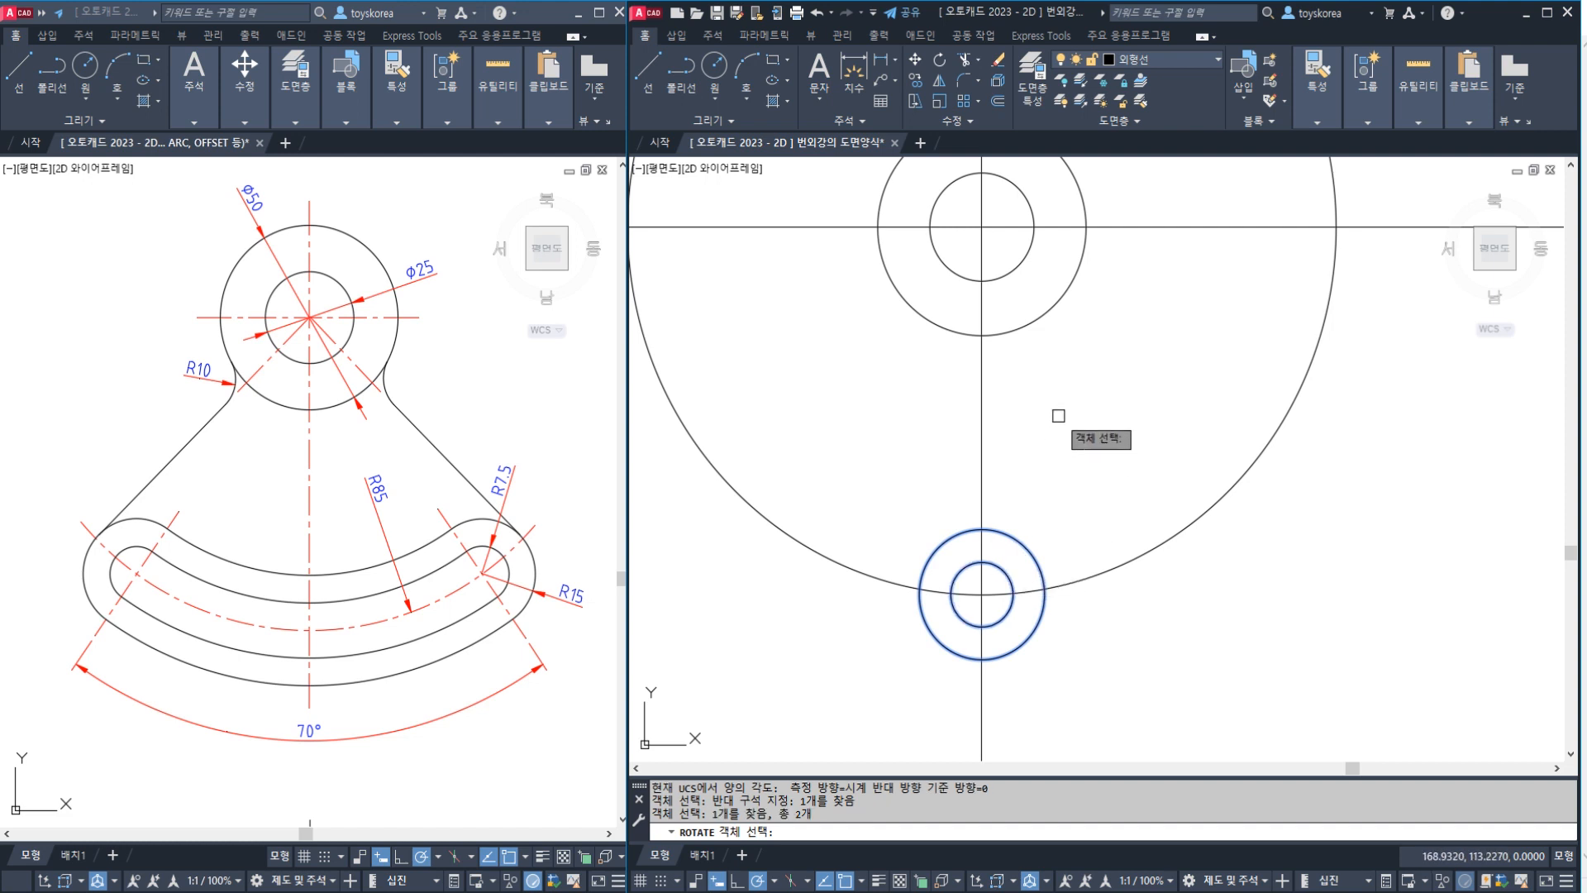
{"action": "key", "text": "Return"}
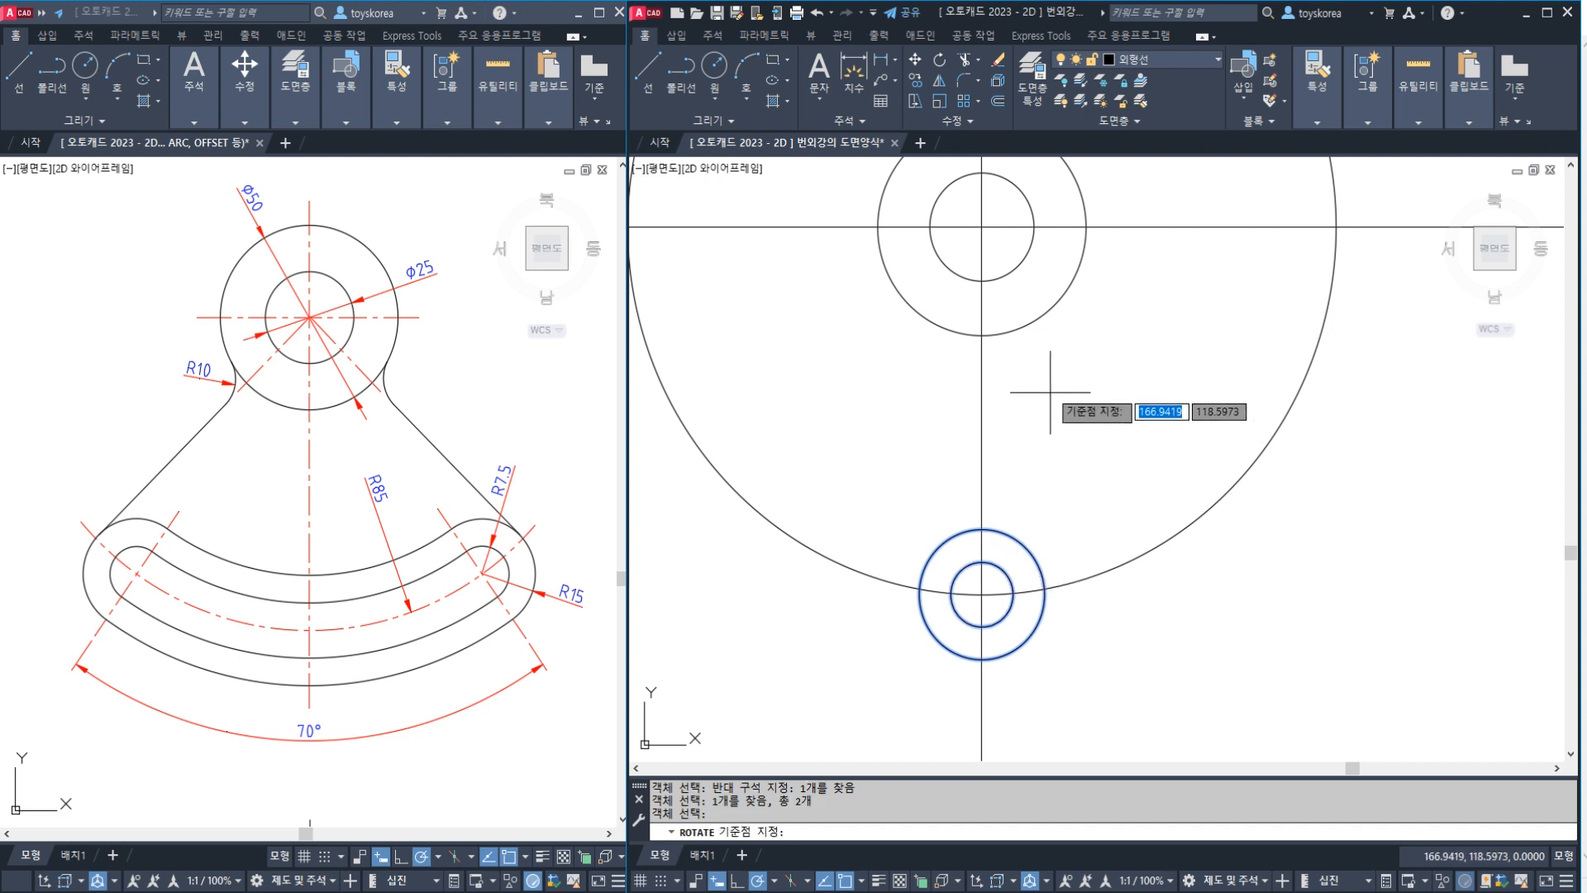
{"action": "left_click", "coordinate": [981, 225]}
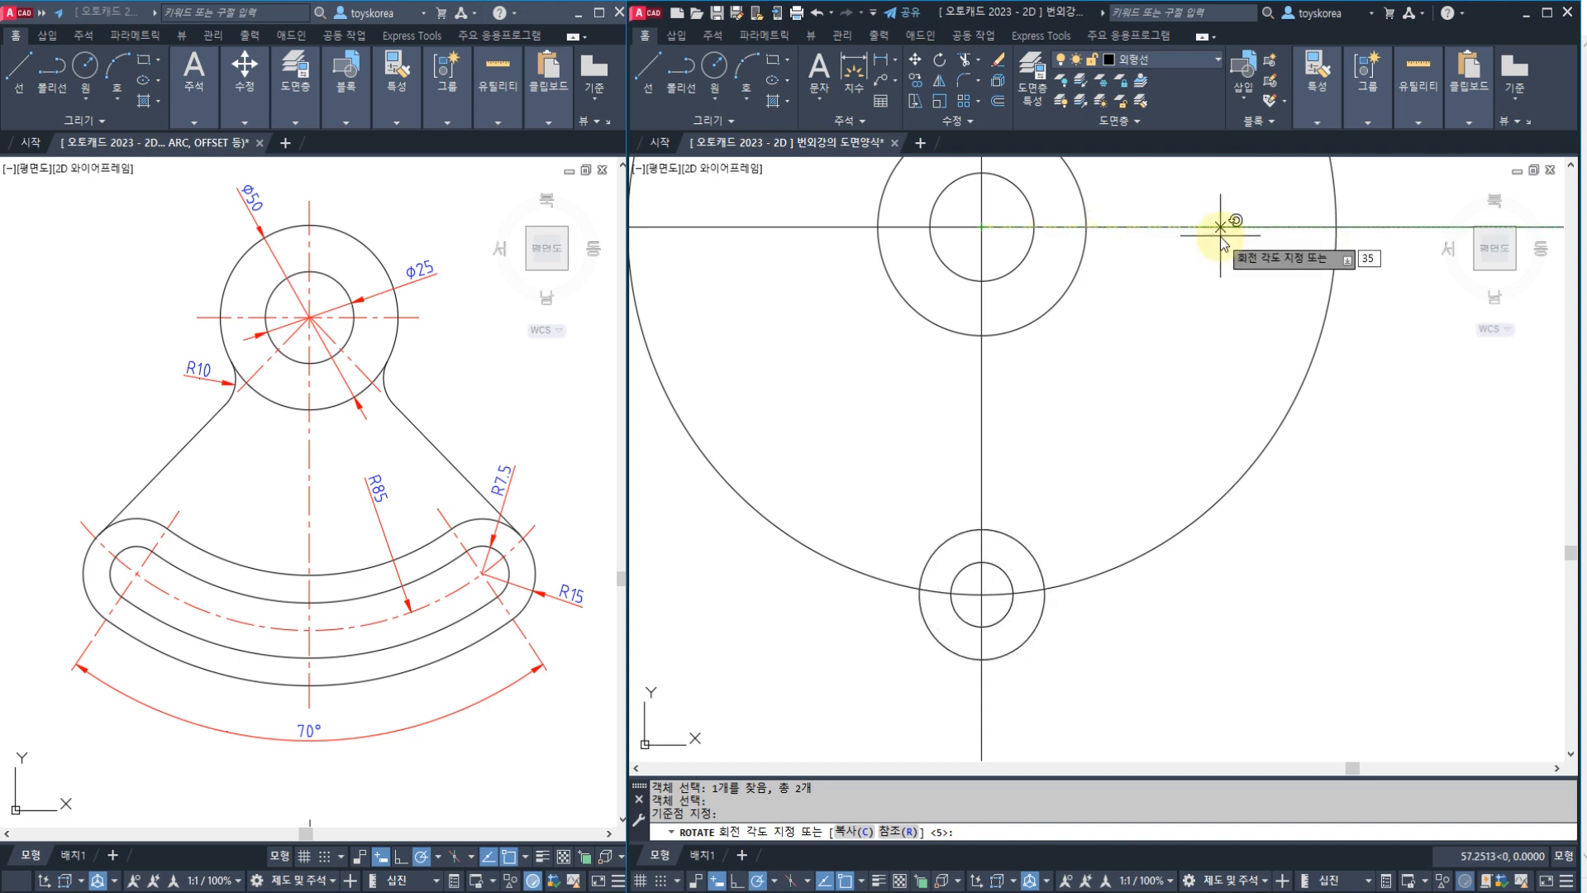
{"action": "key", "text": "Return"}
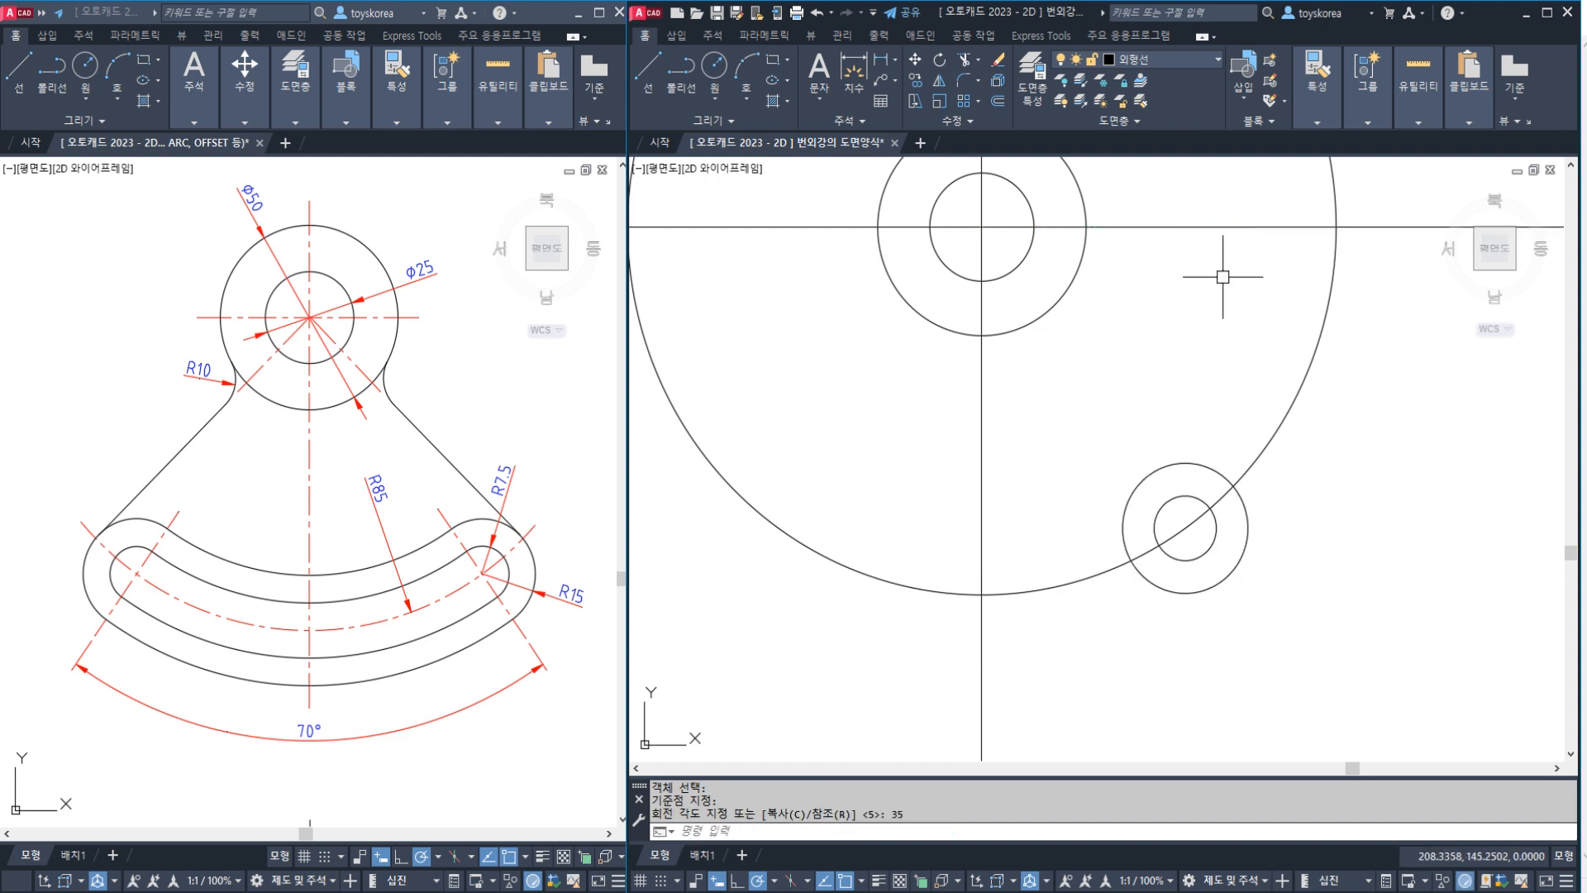
- Compare the vertical centerline and the two rotated small circles with the centerline and right slot end in the reference drawing
{"action": "left_click", "coordinate": [1132, 511]}
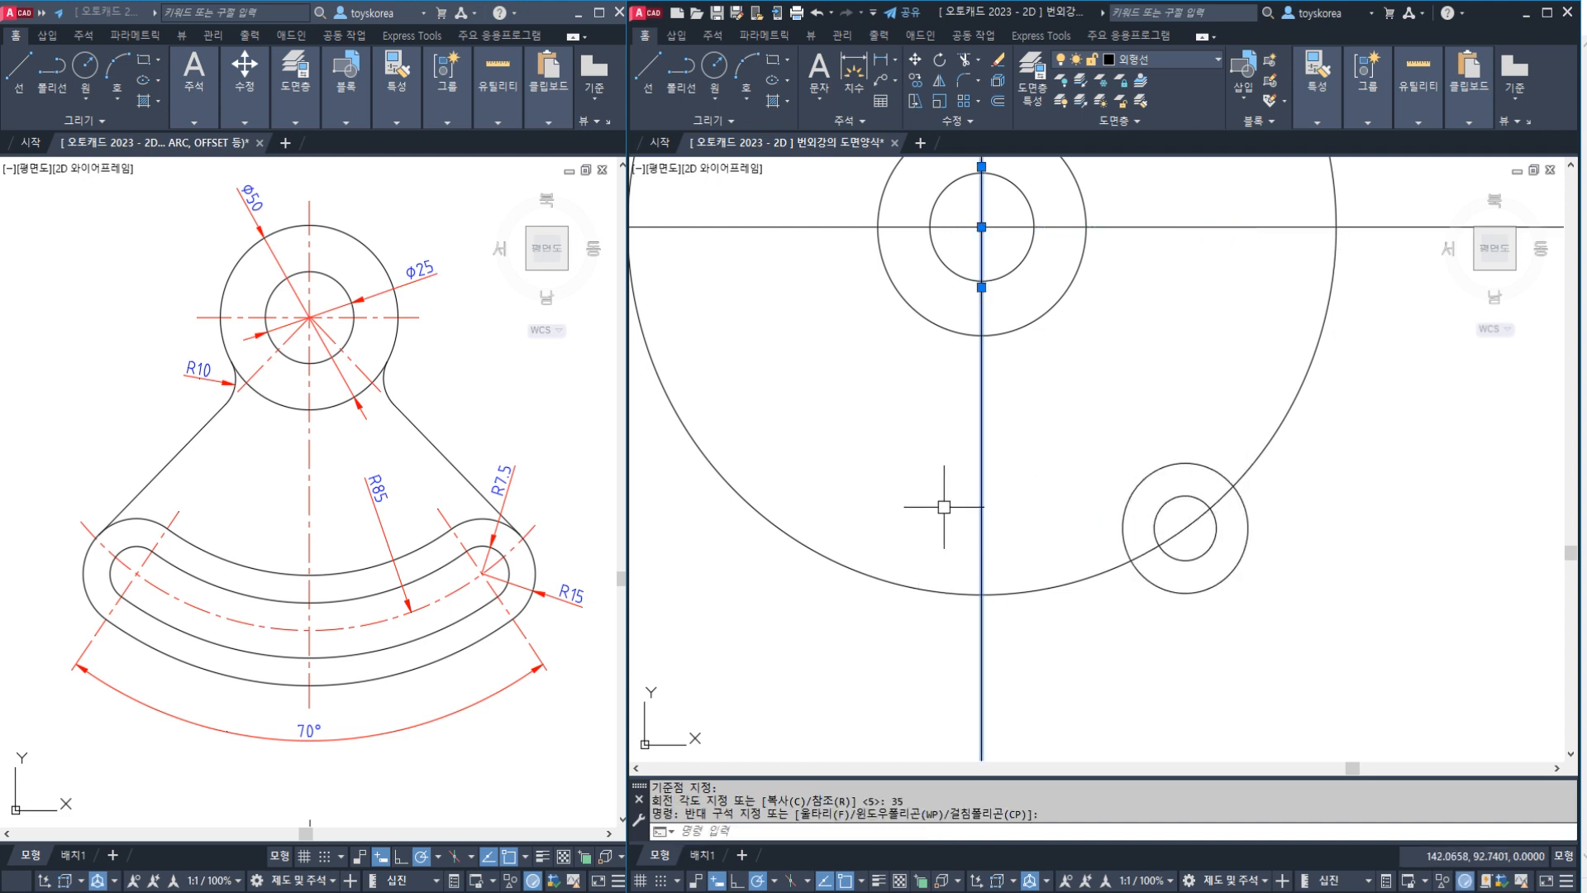
{"action": "key", "text": "Escape"}
{"action": "key", "text": "Escape"}
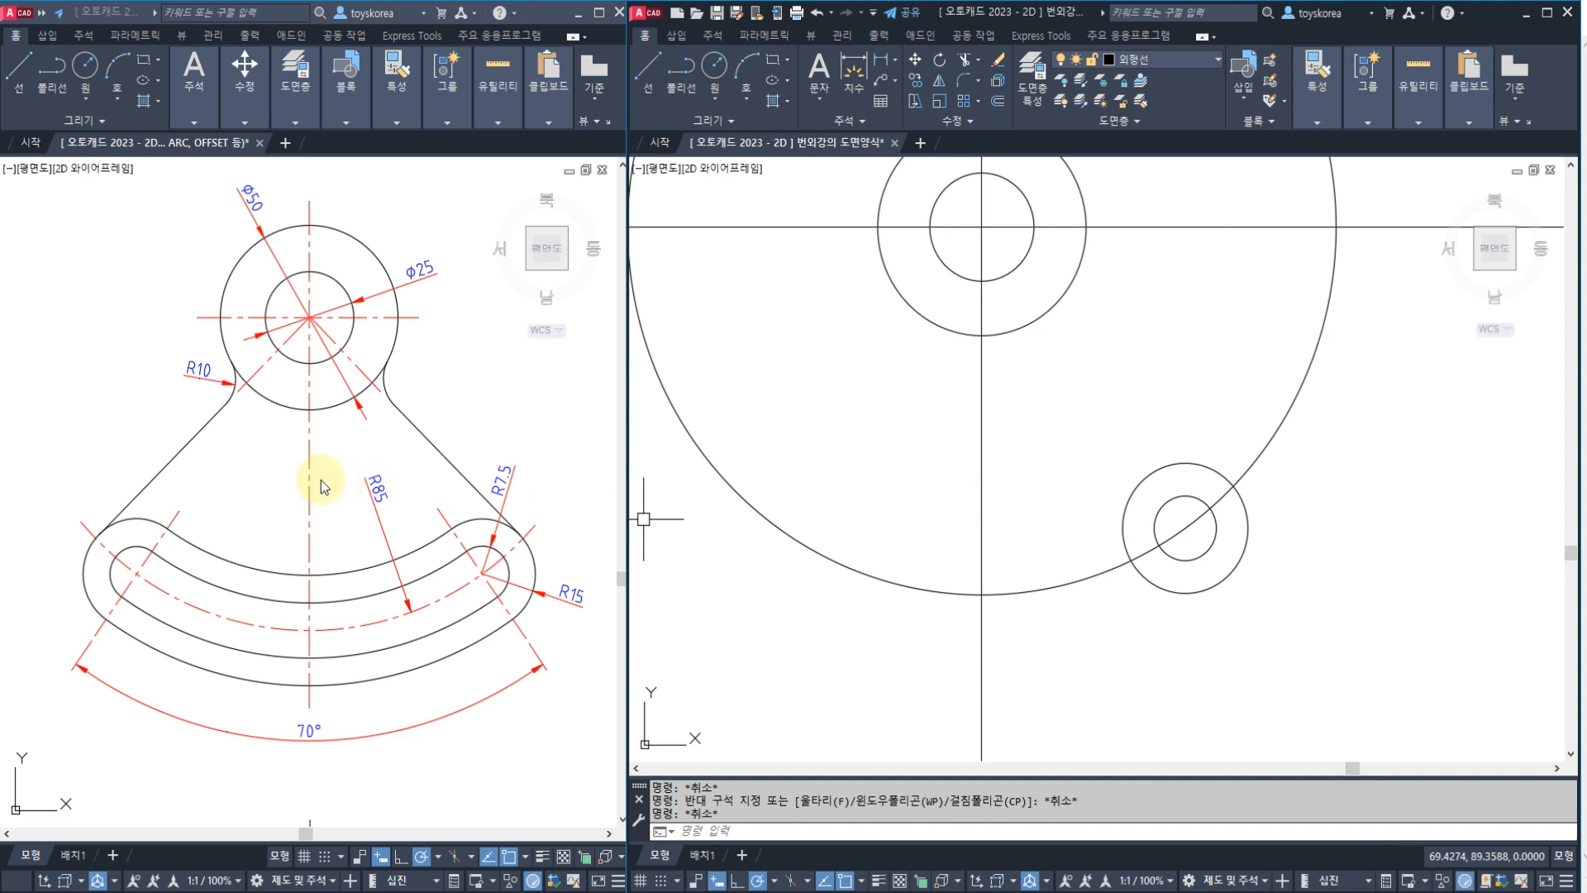
{"action": "left_click", "coordinate": [318, 479]}
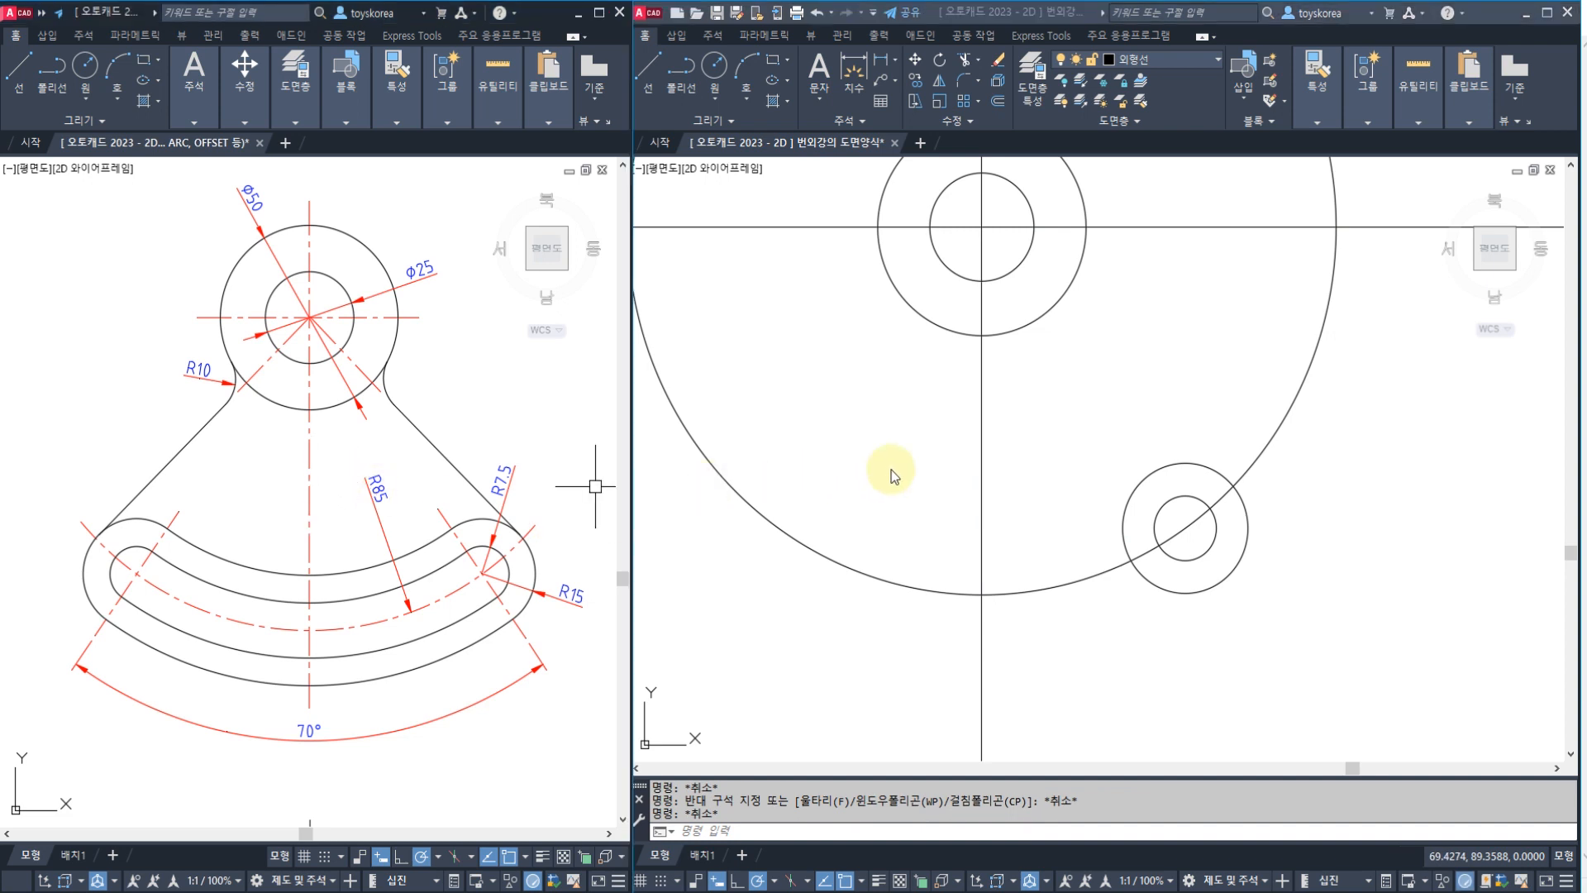
{"action": "left_click", "coordinate": [827, 457]}
{"action": "left_click", "coordinate": [982, 471]}
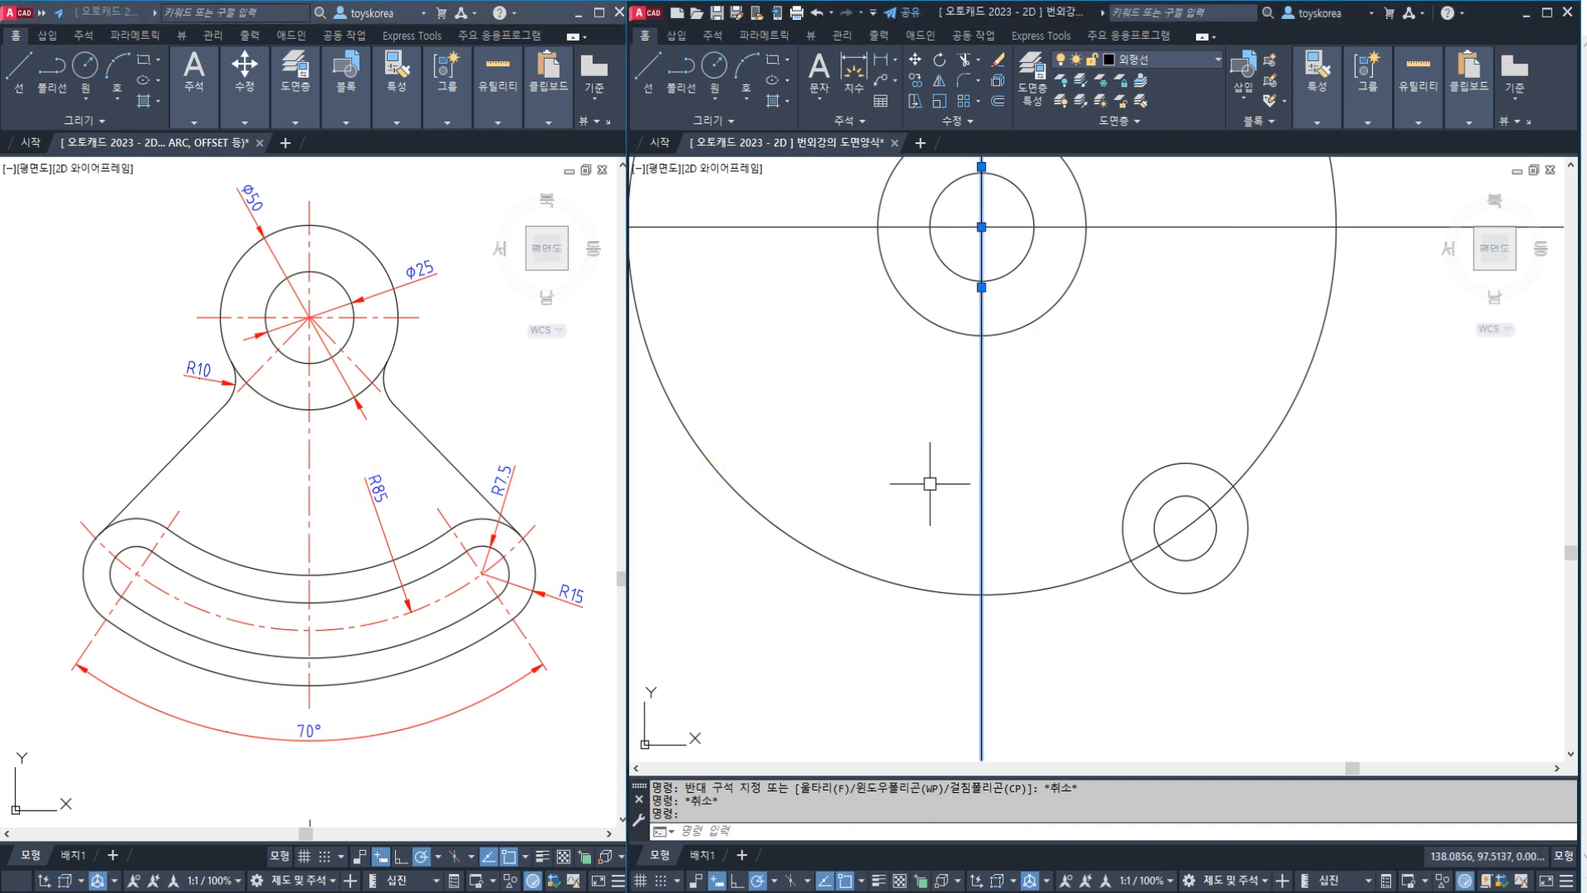
{"action": "key", "text": "Escape"}
{"action": "left_click", "coordinate": [358, 504]}
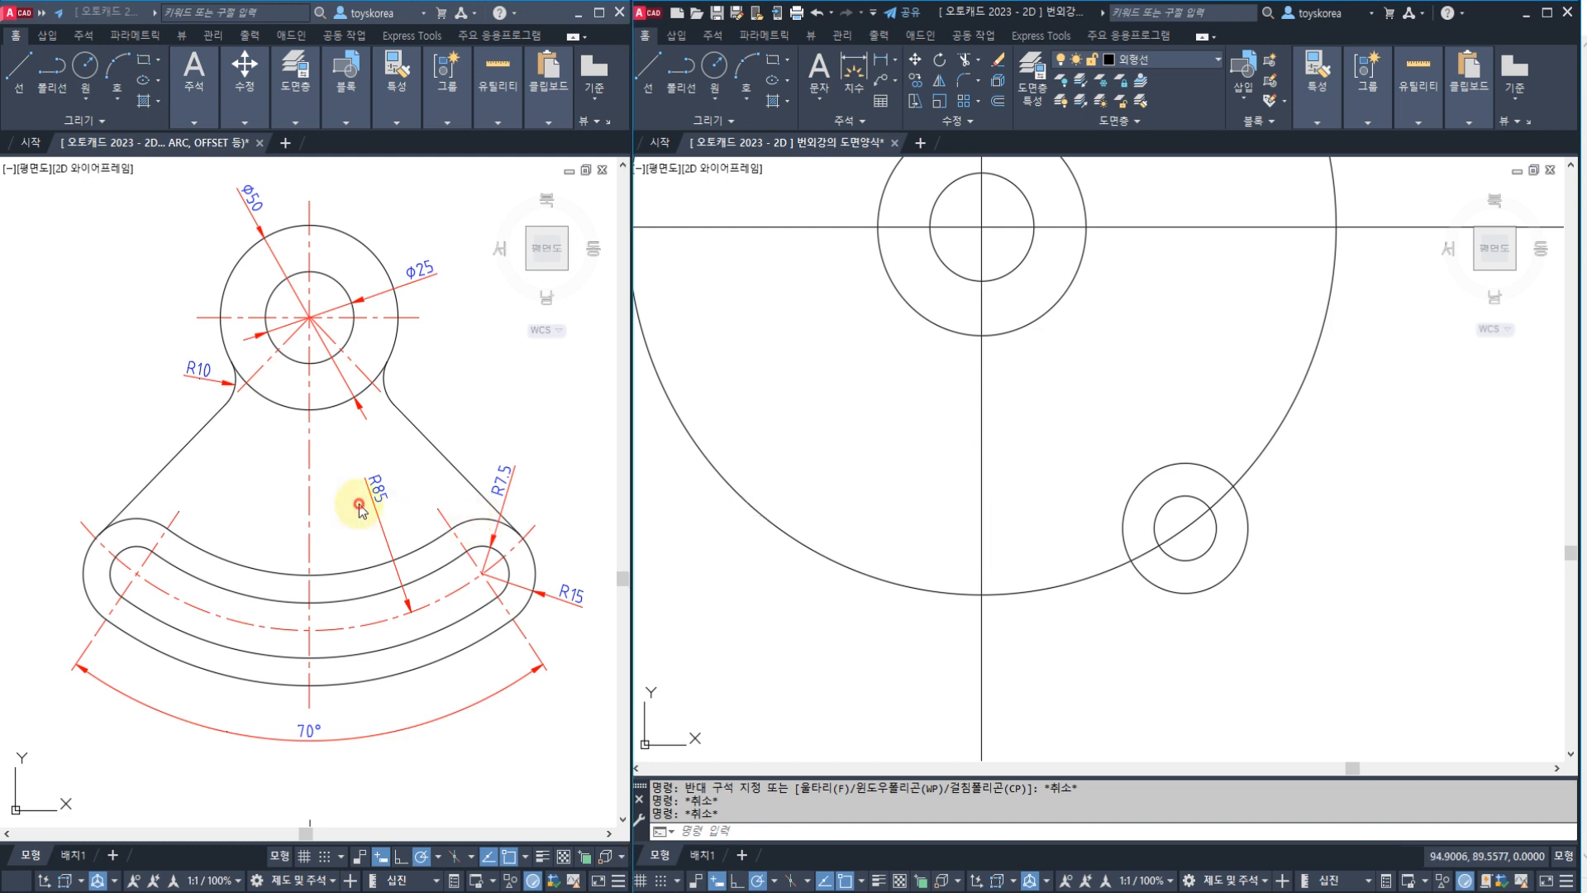
{"action": "left_click", "coordinate": [310, 476]}
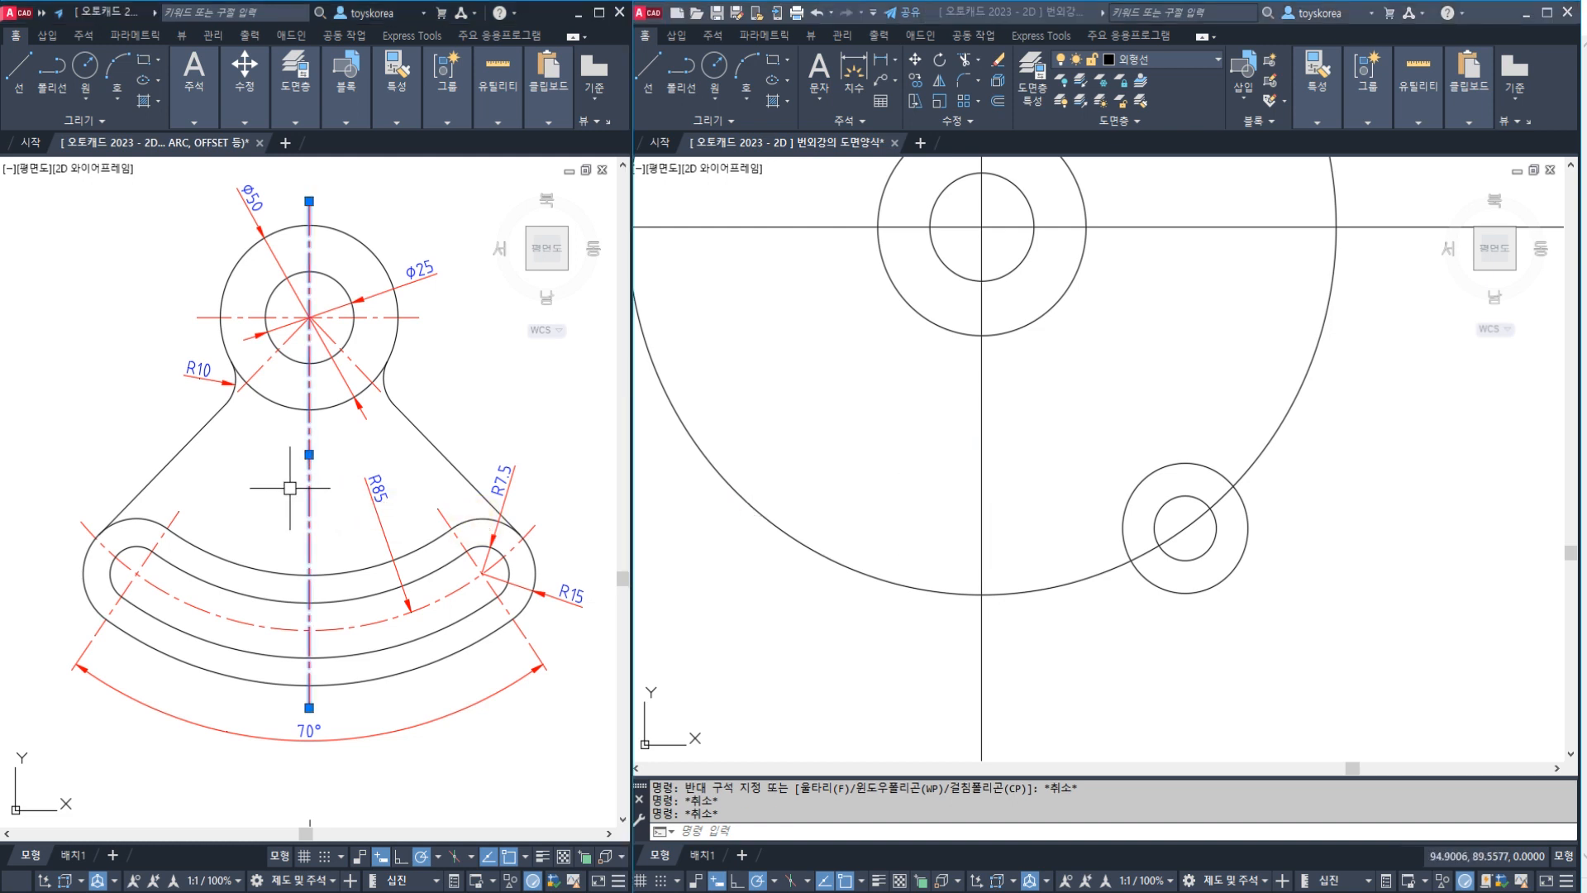
{"action": "left_click", "coordinate": [1031, 410]}
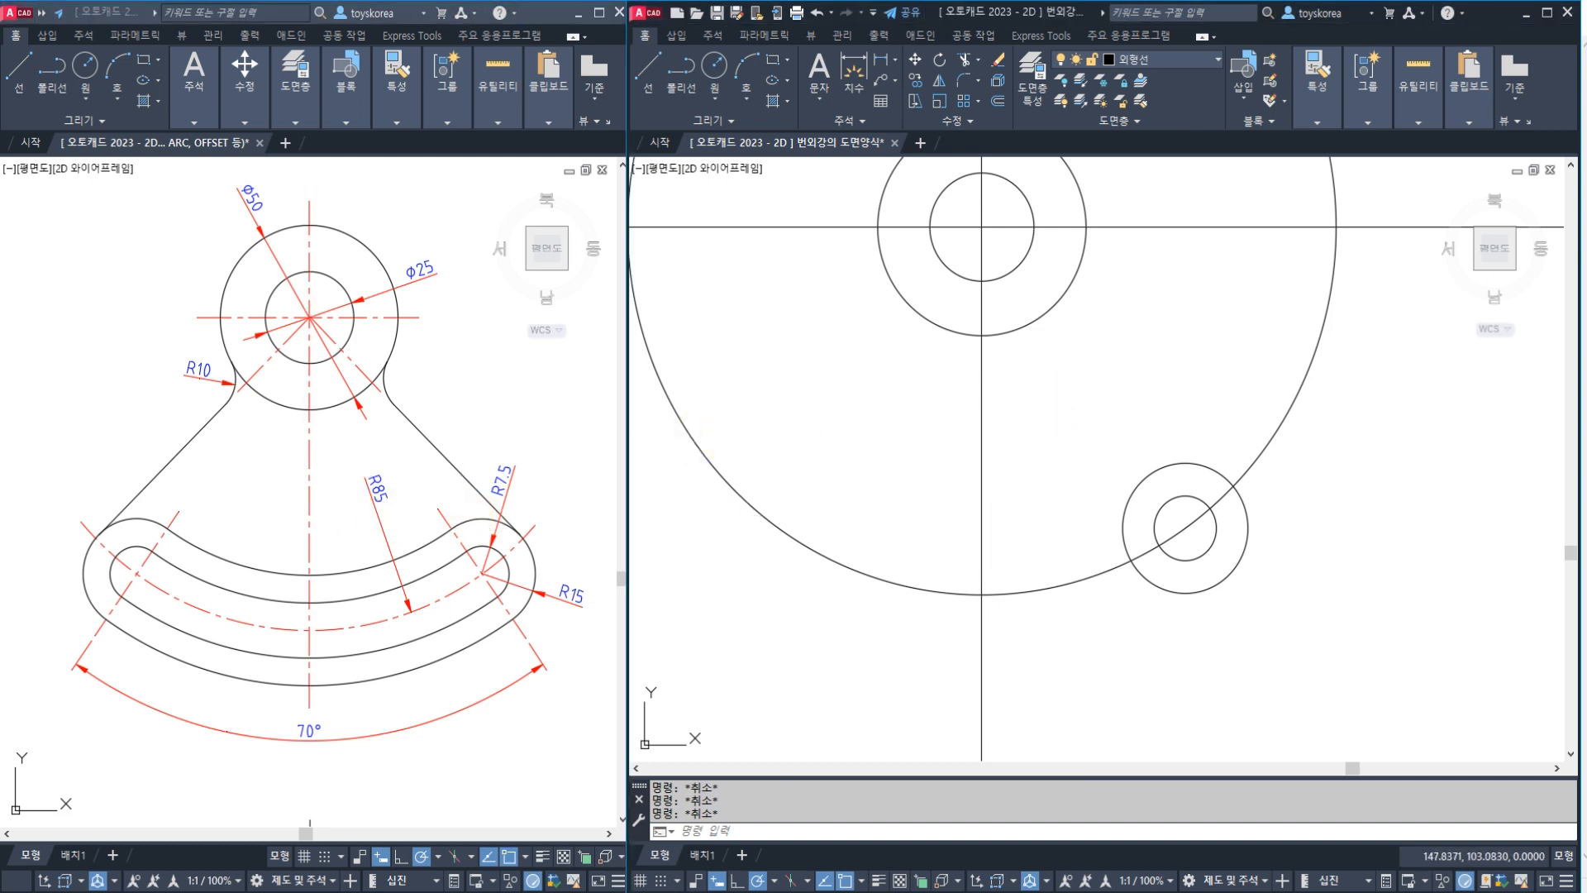
{"action": "left_click", "coordinate": [982, 464]}
{"action": "key", "text": "Escape"}
{"action": "left_click", "coordinate": [982, 490]}
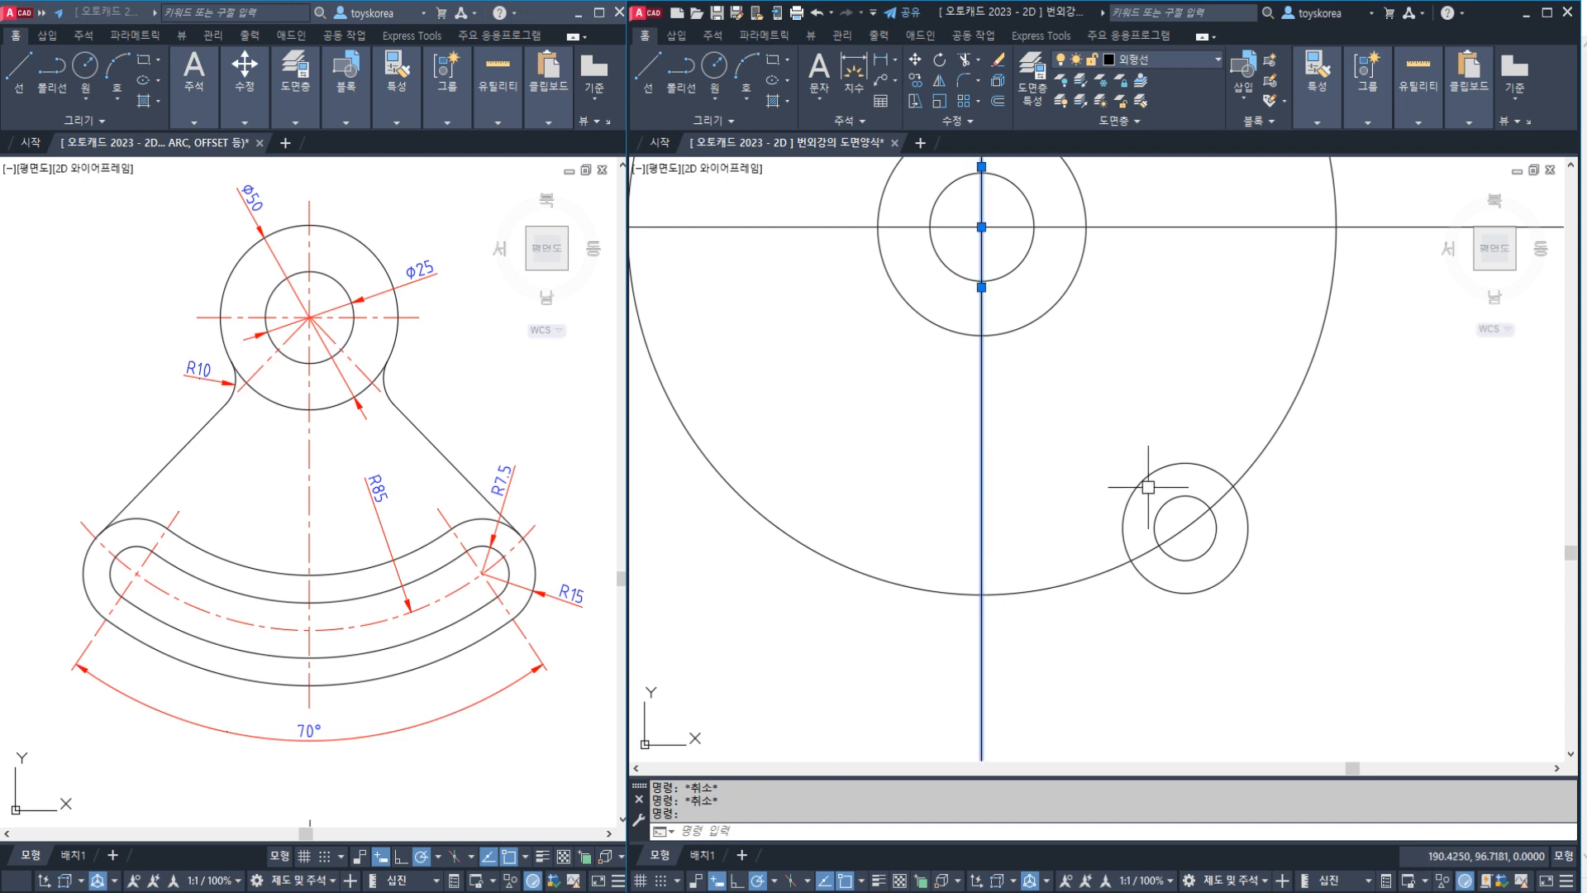
{"action": "key", "text": "Escape"}
{"action": "left_click", "coordinate": [1105, 435]}
{"action": "left_click", "coordinate": [1299, 656]}
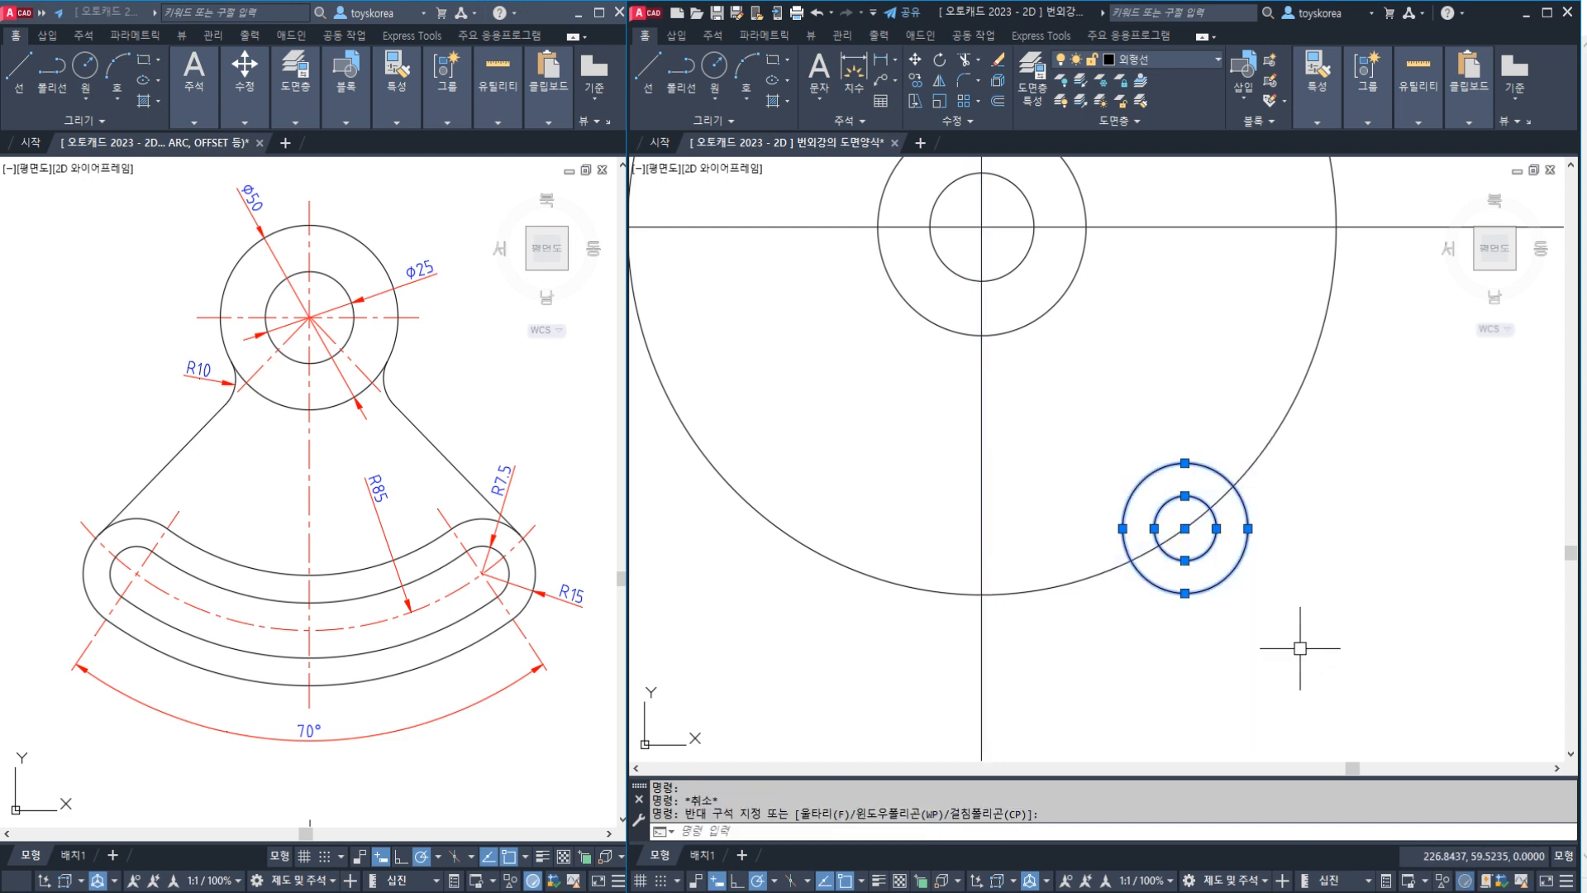
{"action": "key", "text": "Escape"}
{"action": "left_click", "coordinate": [981, 516]}
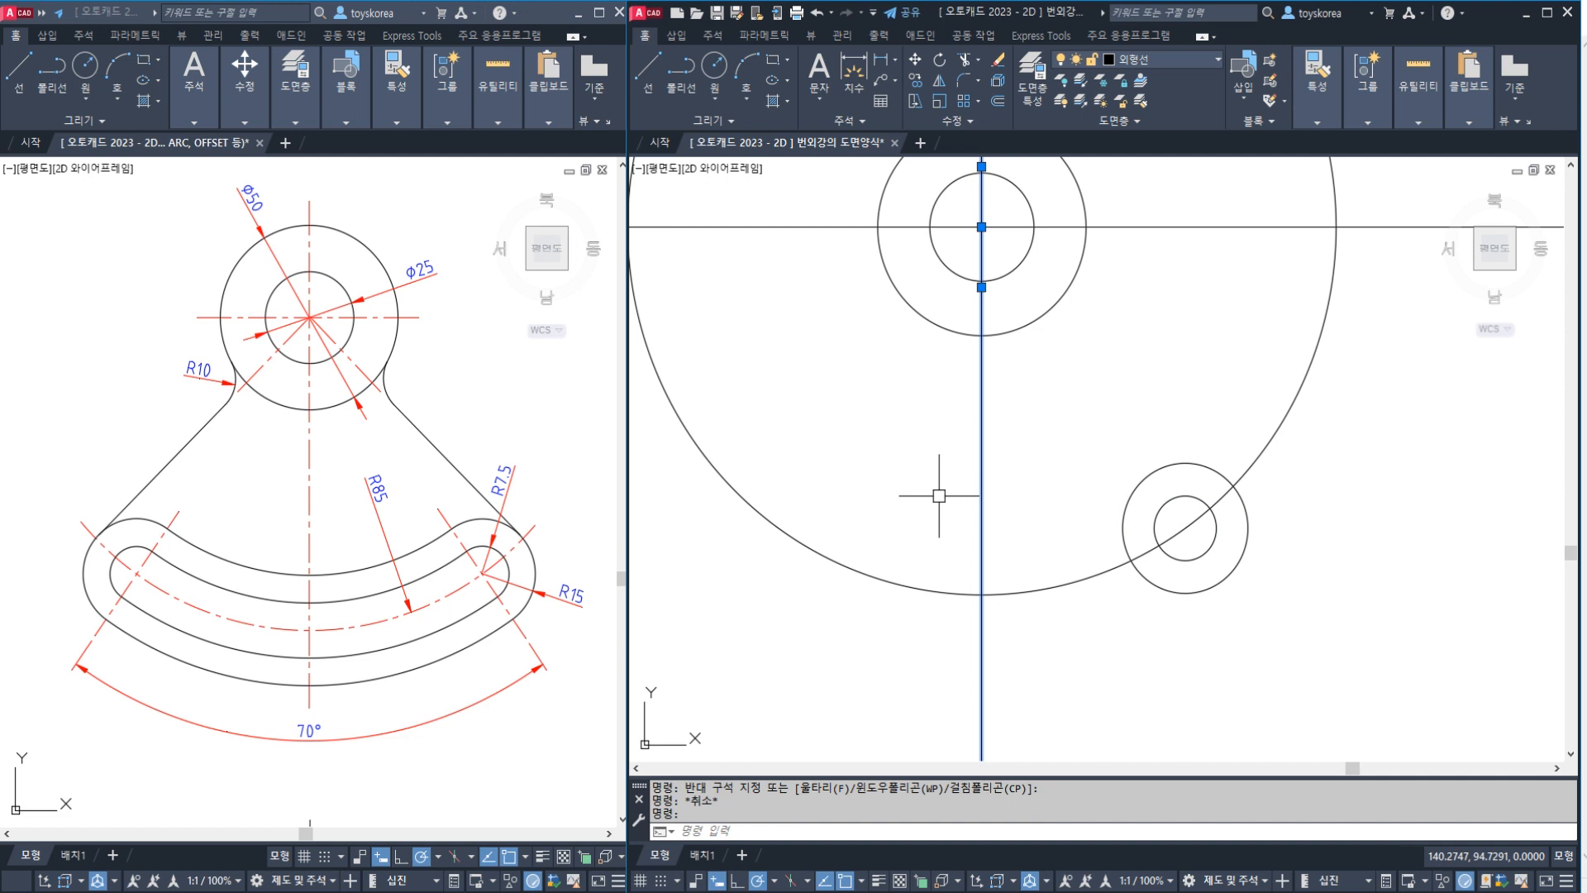
{"action": "key", "text": "Escape"}
- Rotate a copy of the vertical construction line 35° counterclockwise about the large circle's center, keeping the original line
{"action": "middle_click_drag", "start_coordinate": [938, 493], "coordinate": [919, 513]}
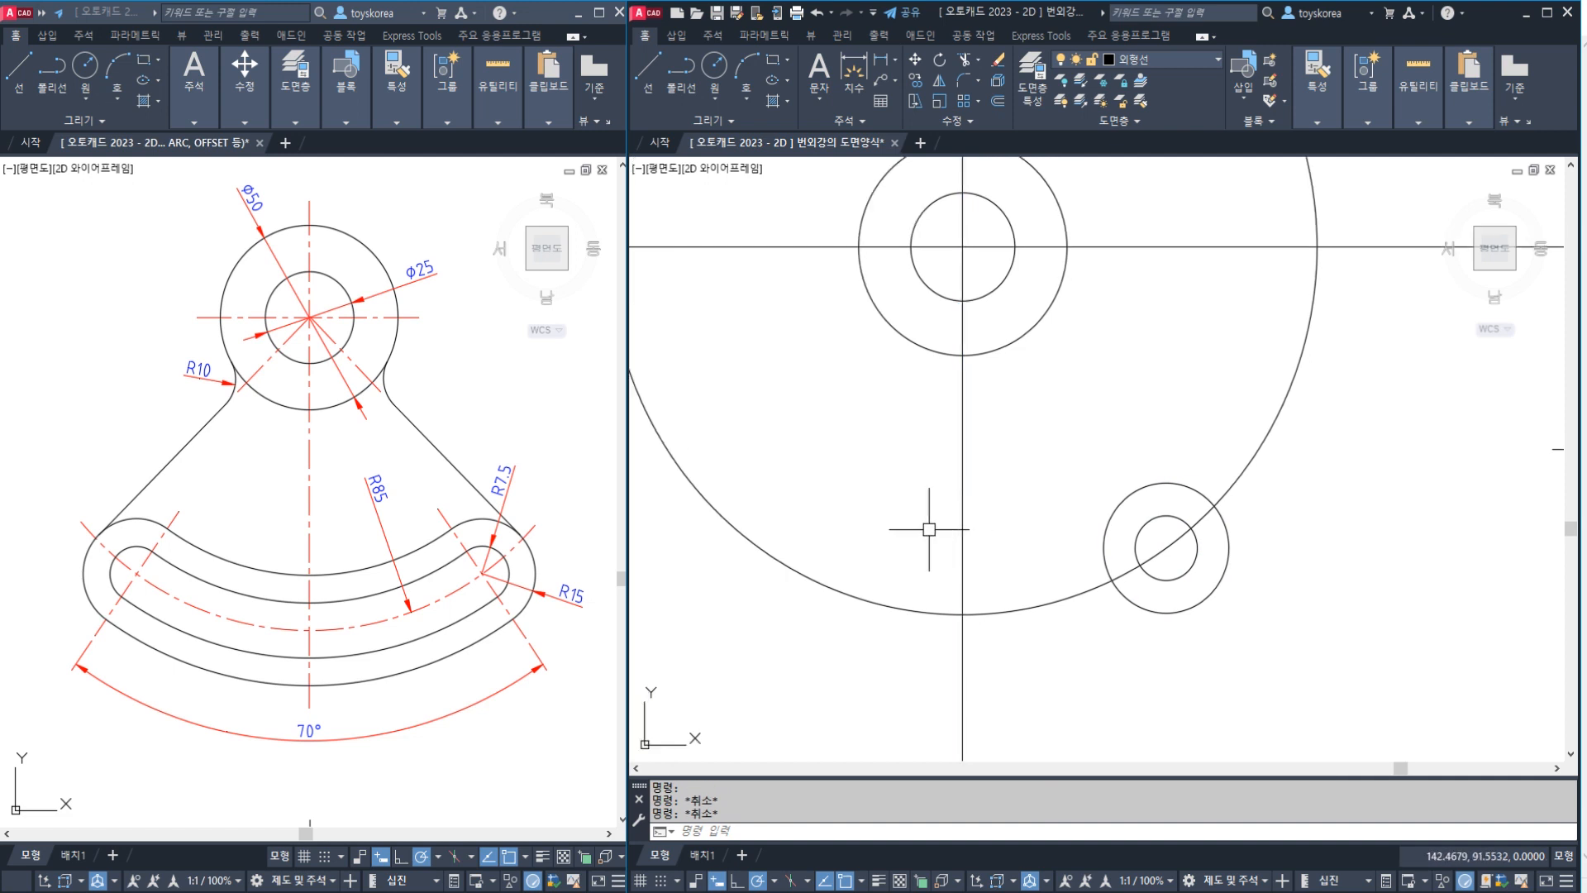
{"action": "type", "text": "RO"}
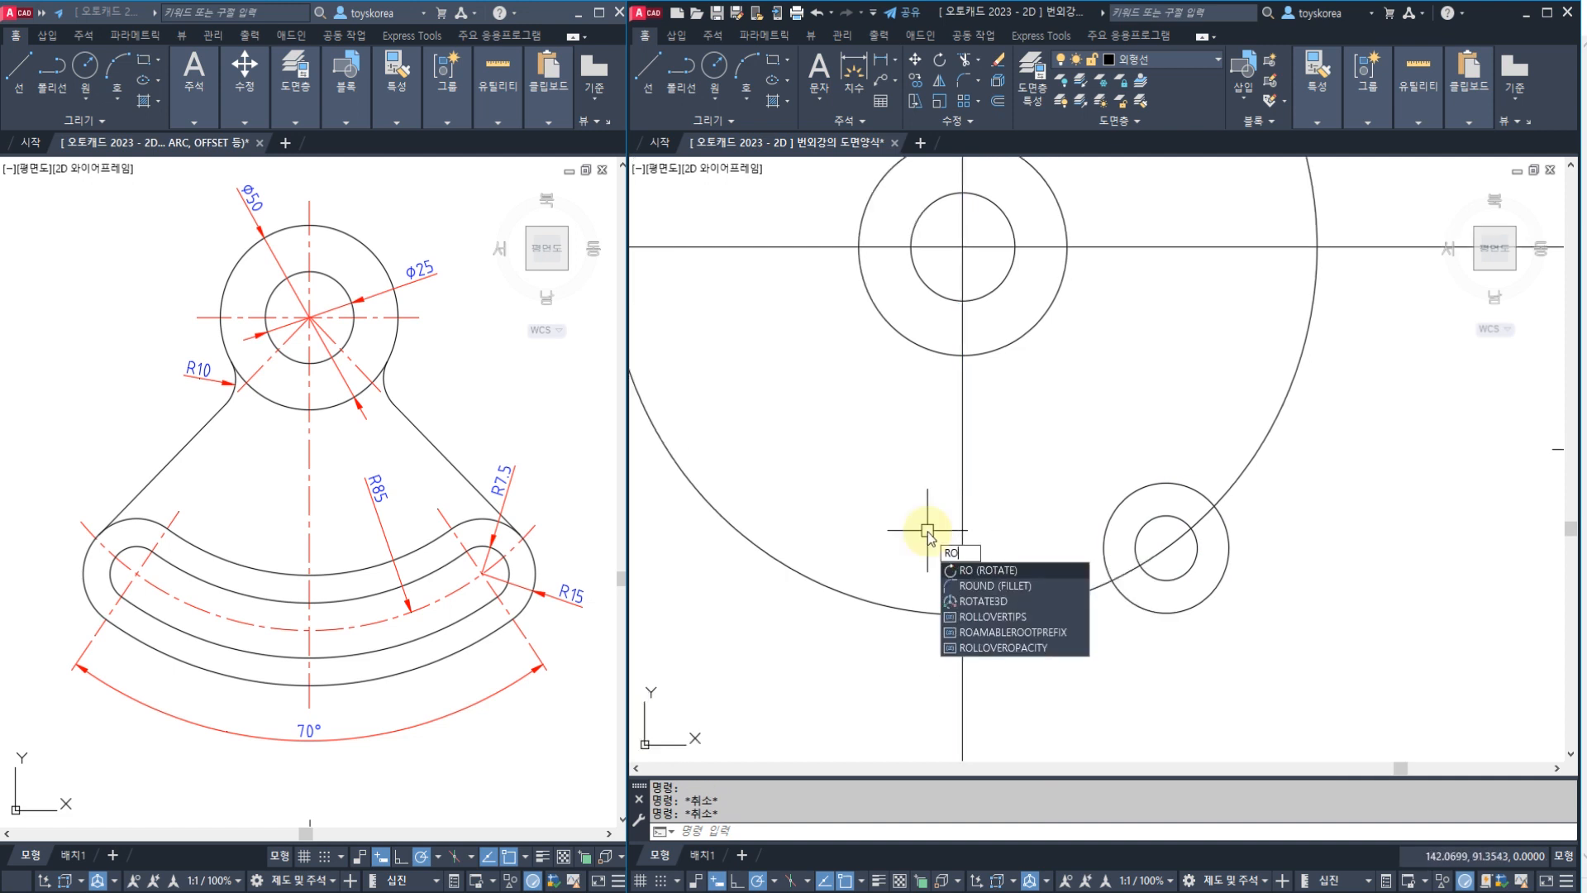
{"action": "key", "text": "Return"}
{"action": "left_click", "coordinate": [962, 476]}
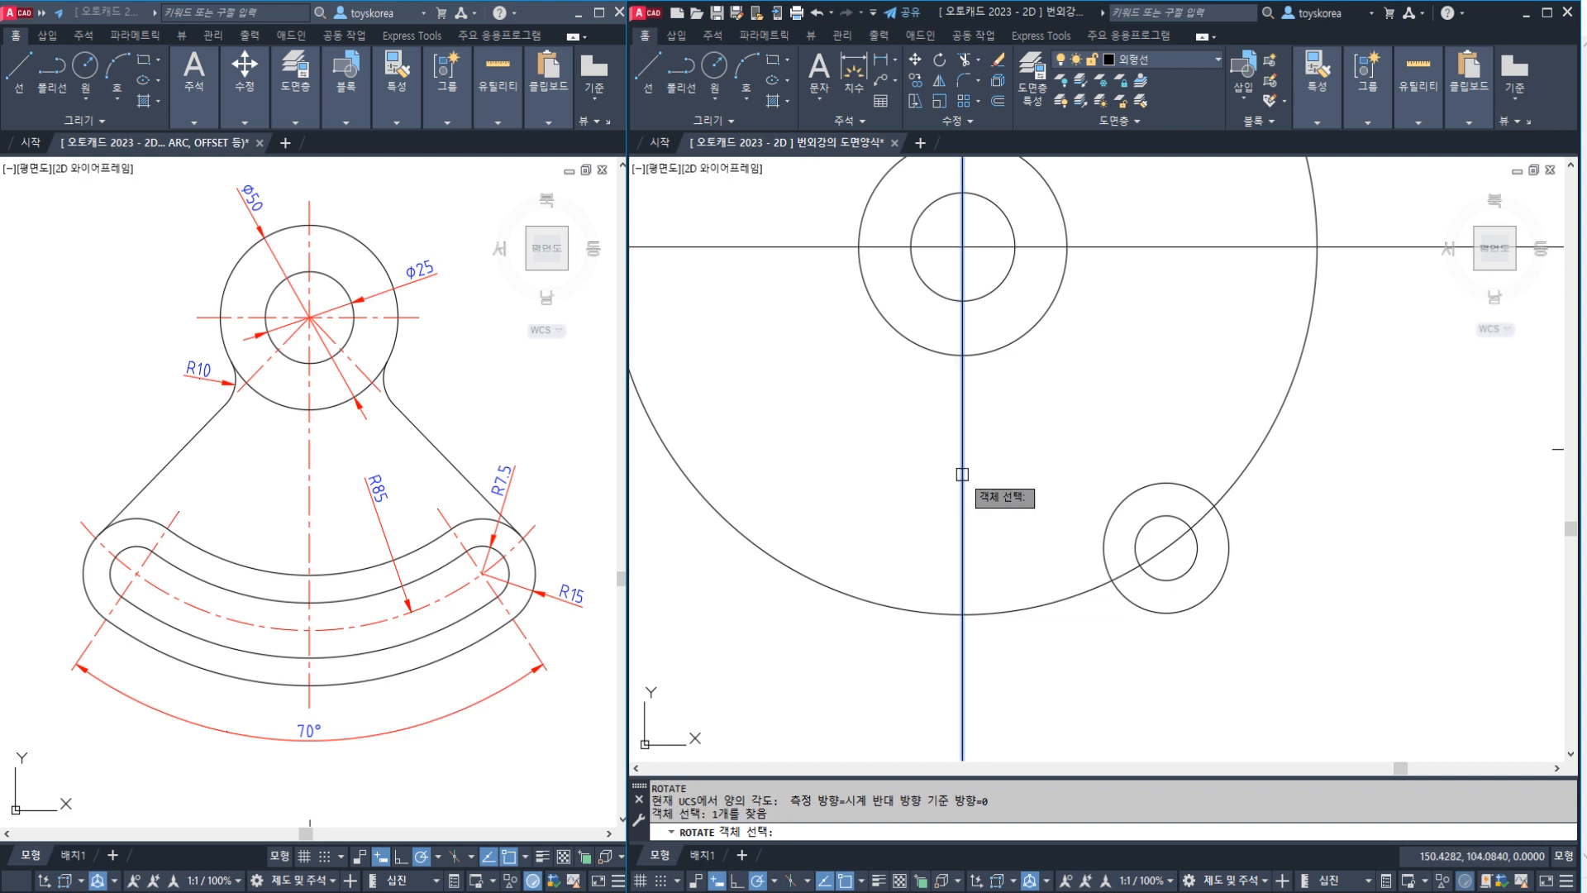
{"action": "key", "text": "Return"}
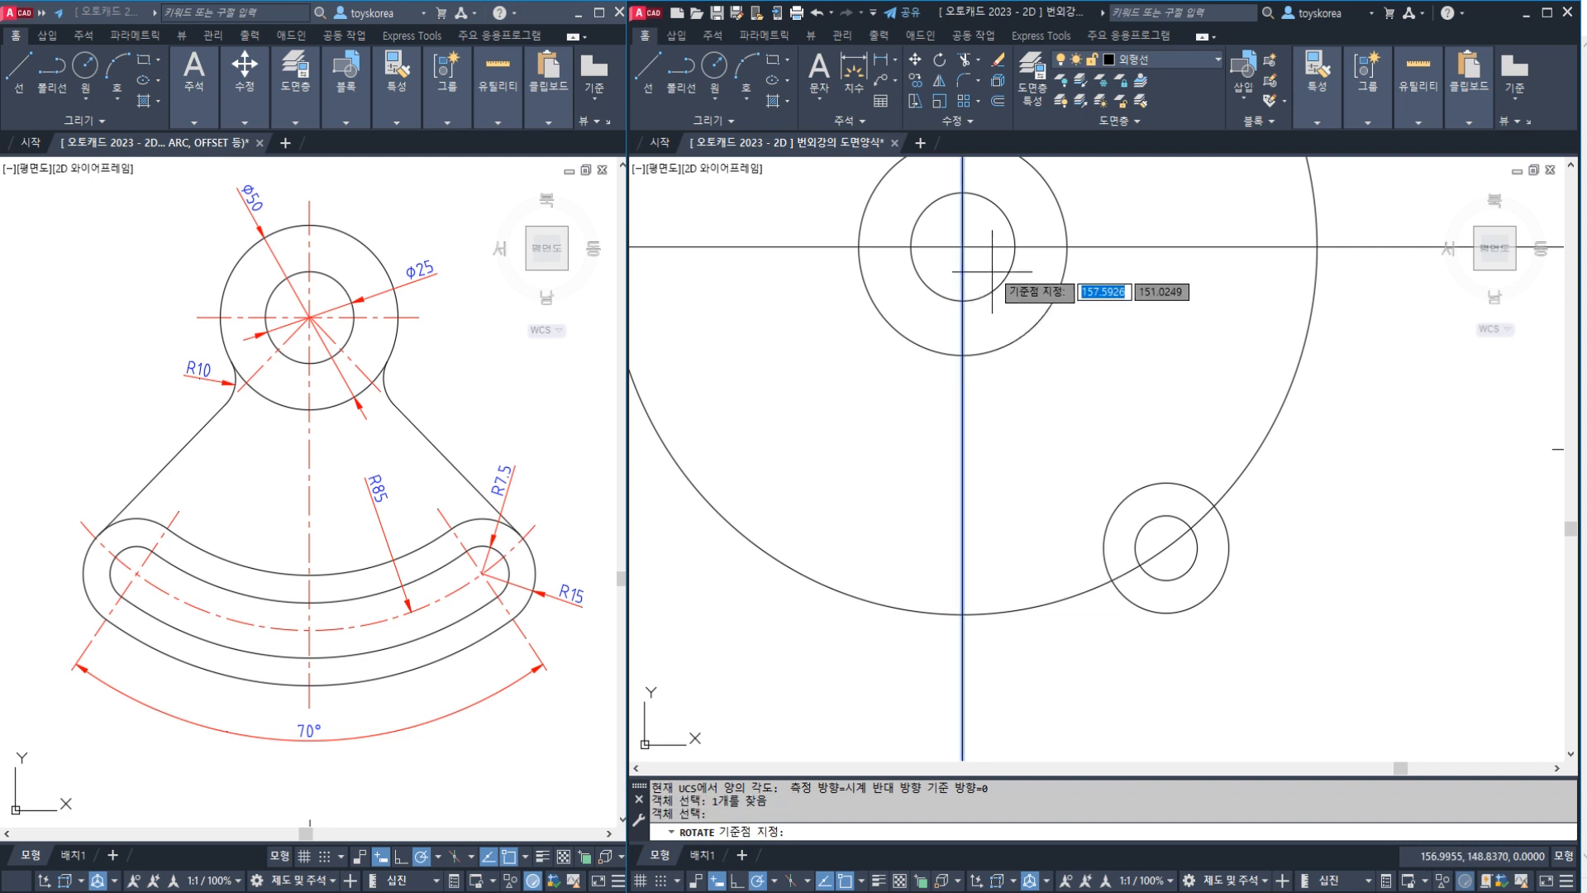
{"action": "left_click", "coordinate": [962, 247]}
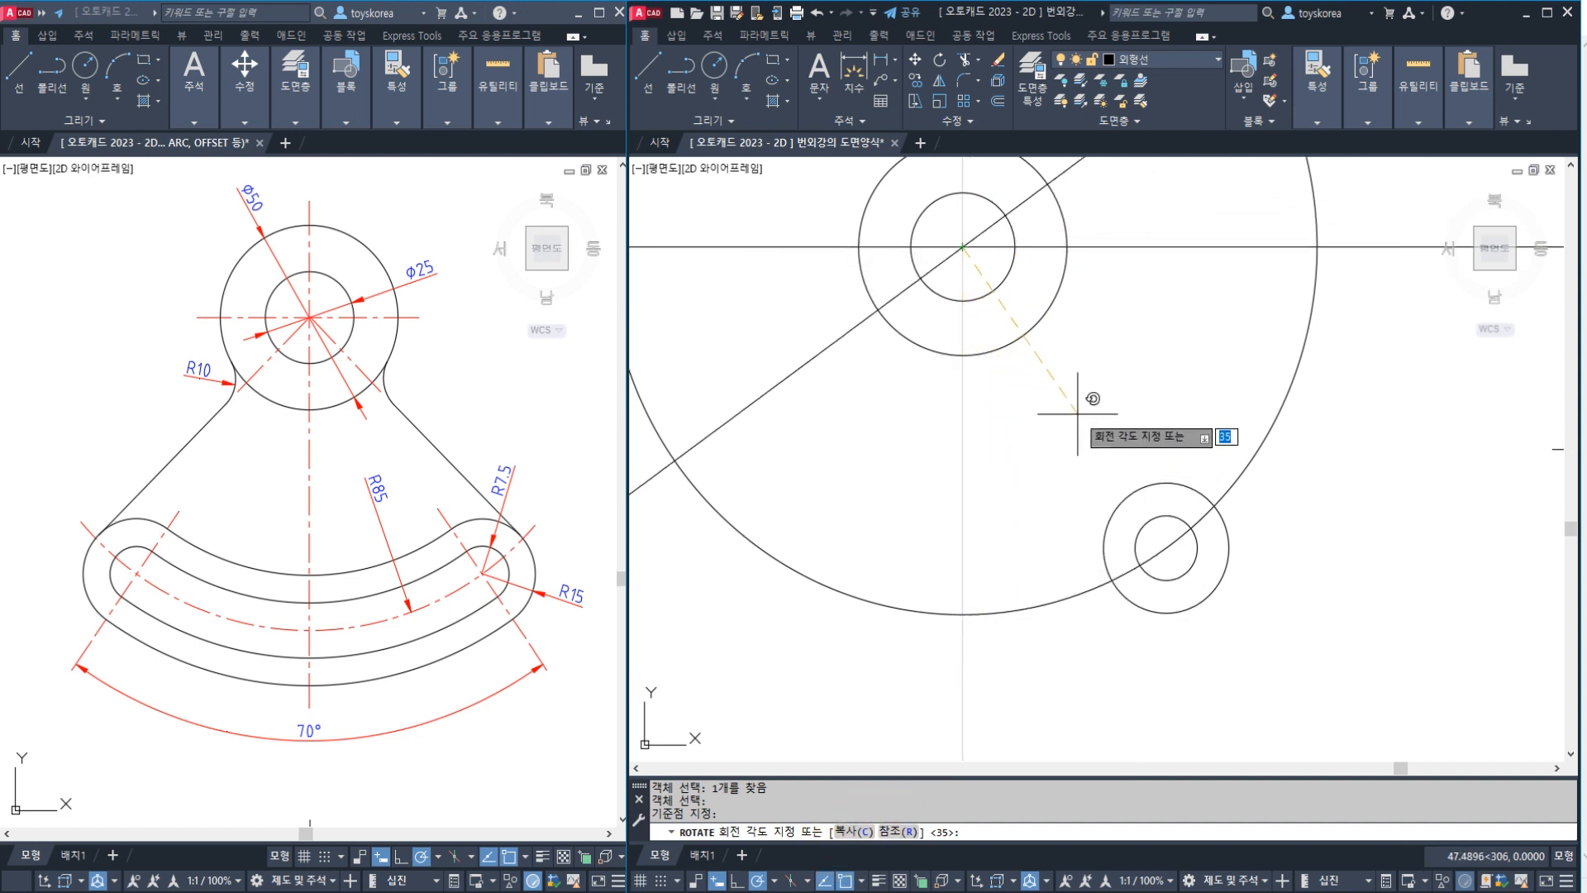
{"action": "key", "text": "Return"}
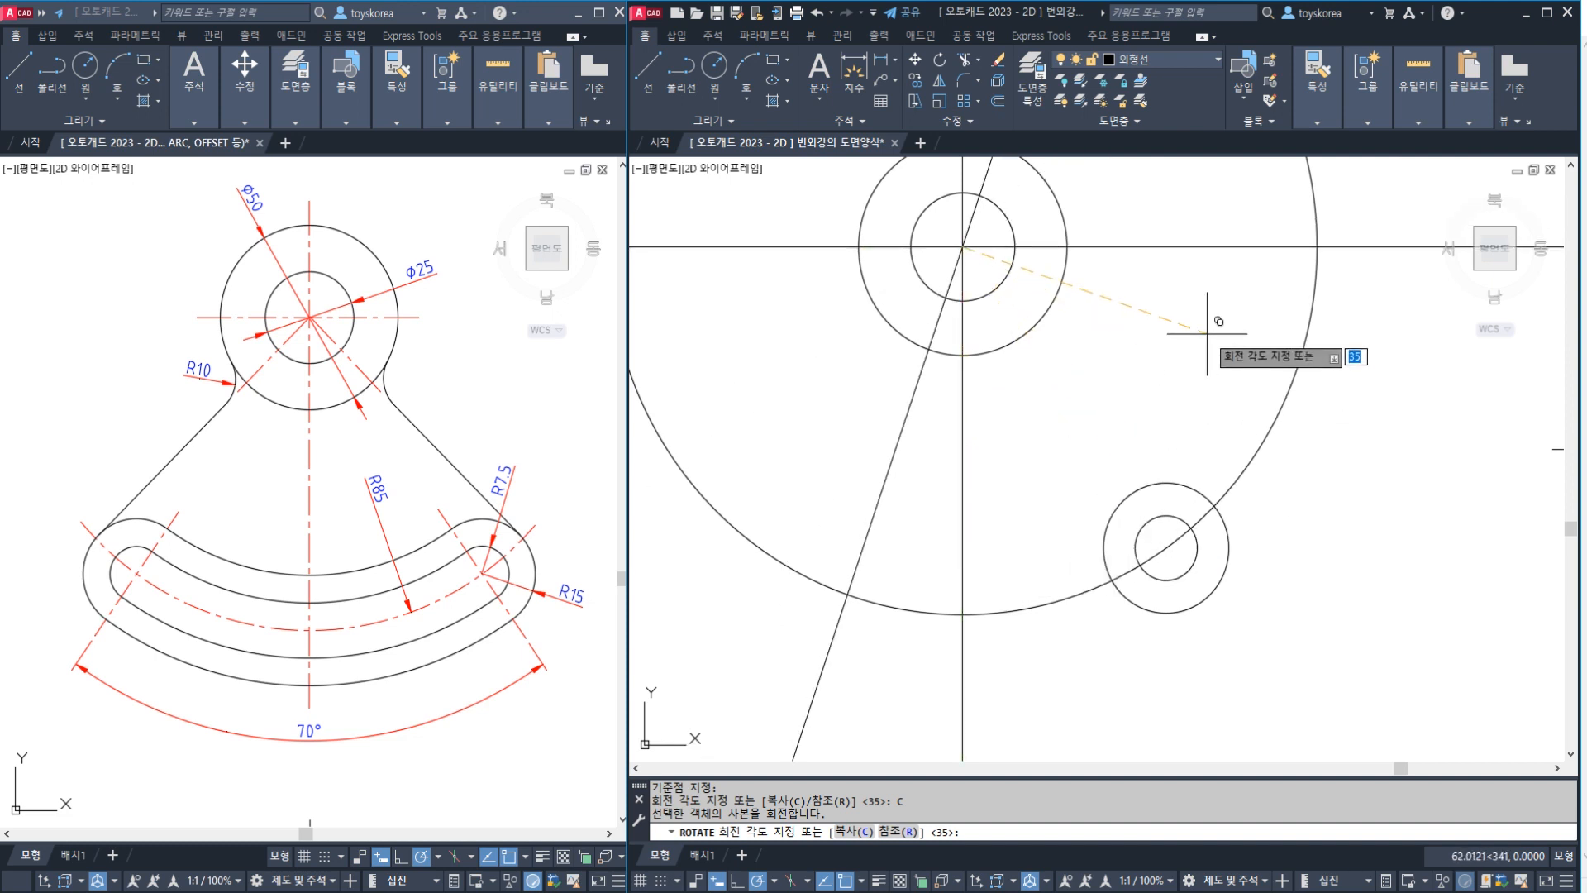
{"action": "key", "text": "Return"}
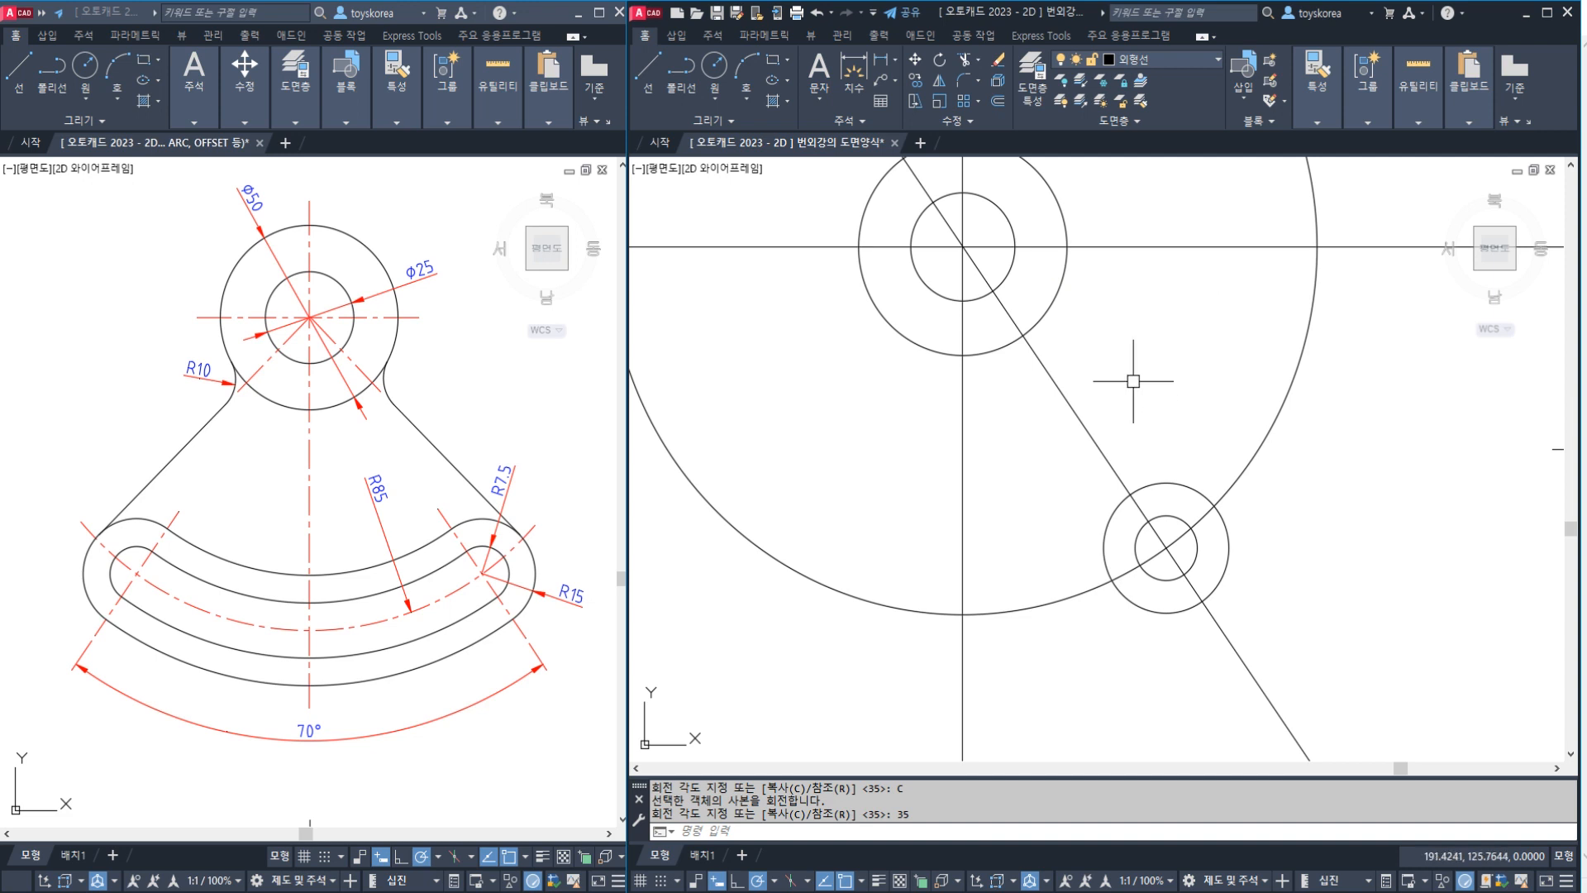
{"action": "key", "text": "Escape"}
{"action": "middle_click_drag", "start_coordinate": [1129, 390], "coordinate": [1145, 367]}
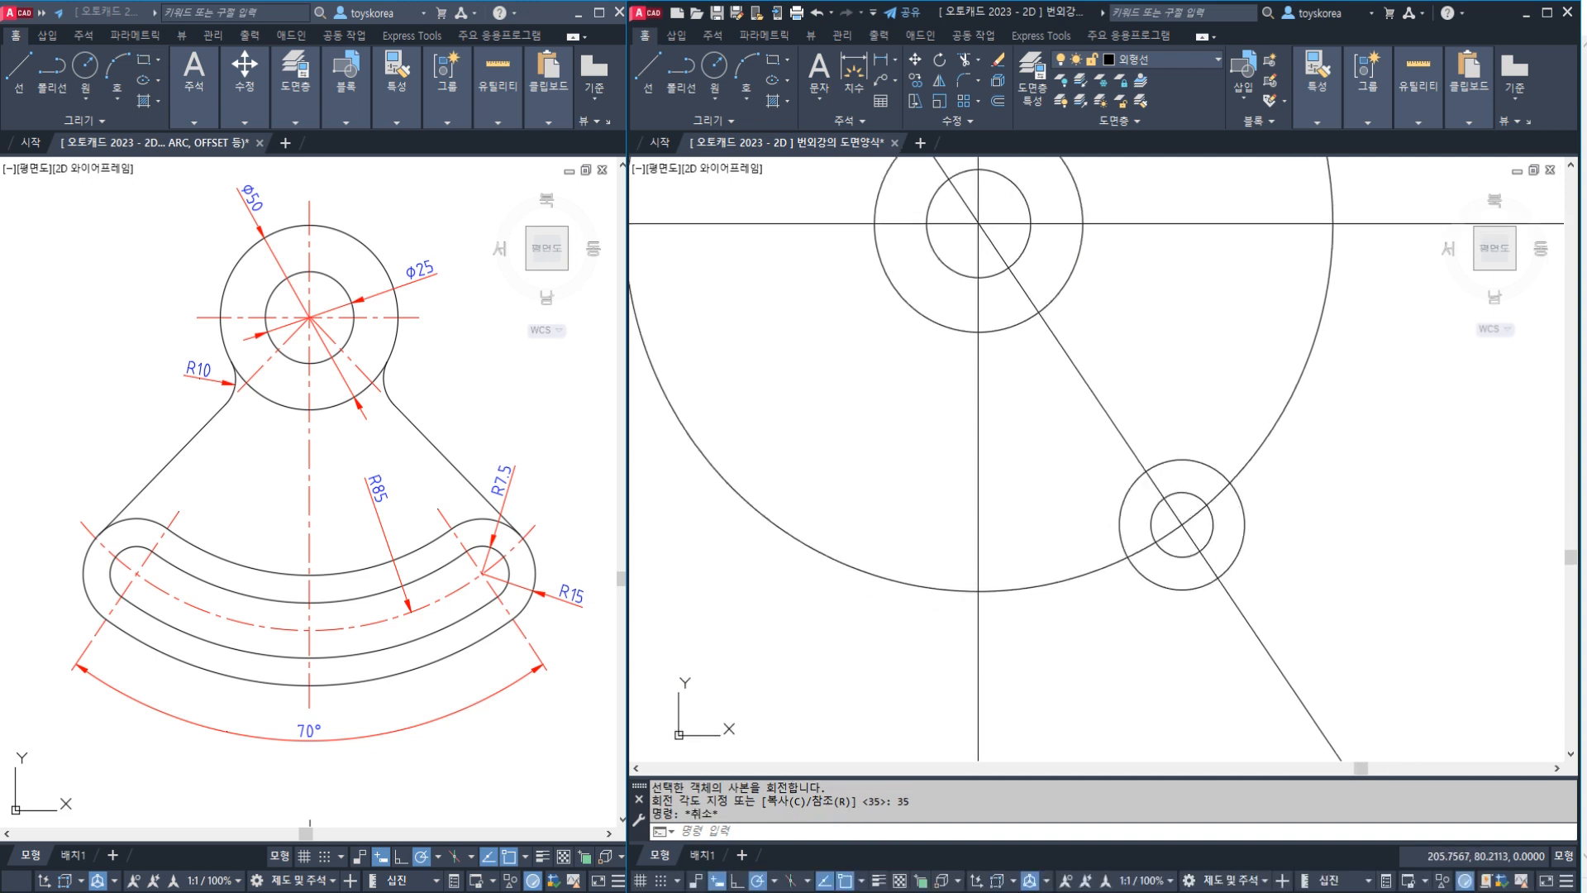
{"action": "middle_click_drag", "start_coordinate": [1234, 580], "coordinate": [1272, 582]}
{"action": "key", "text": "Escape"}
{"action": "key", "text": "Escape"}
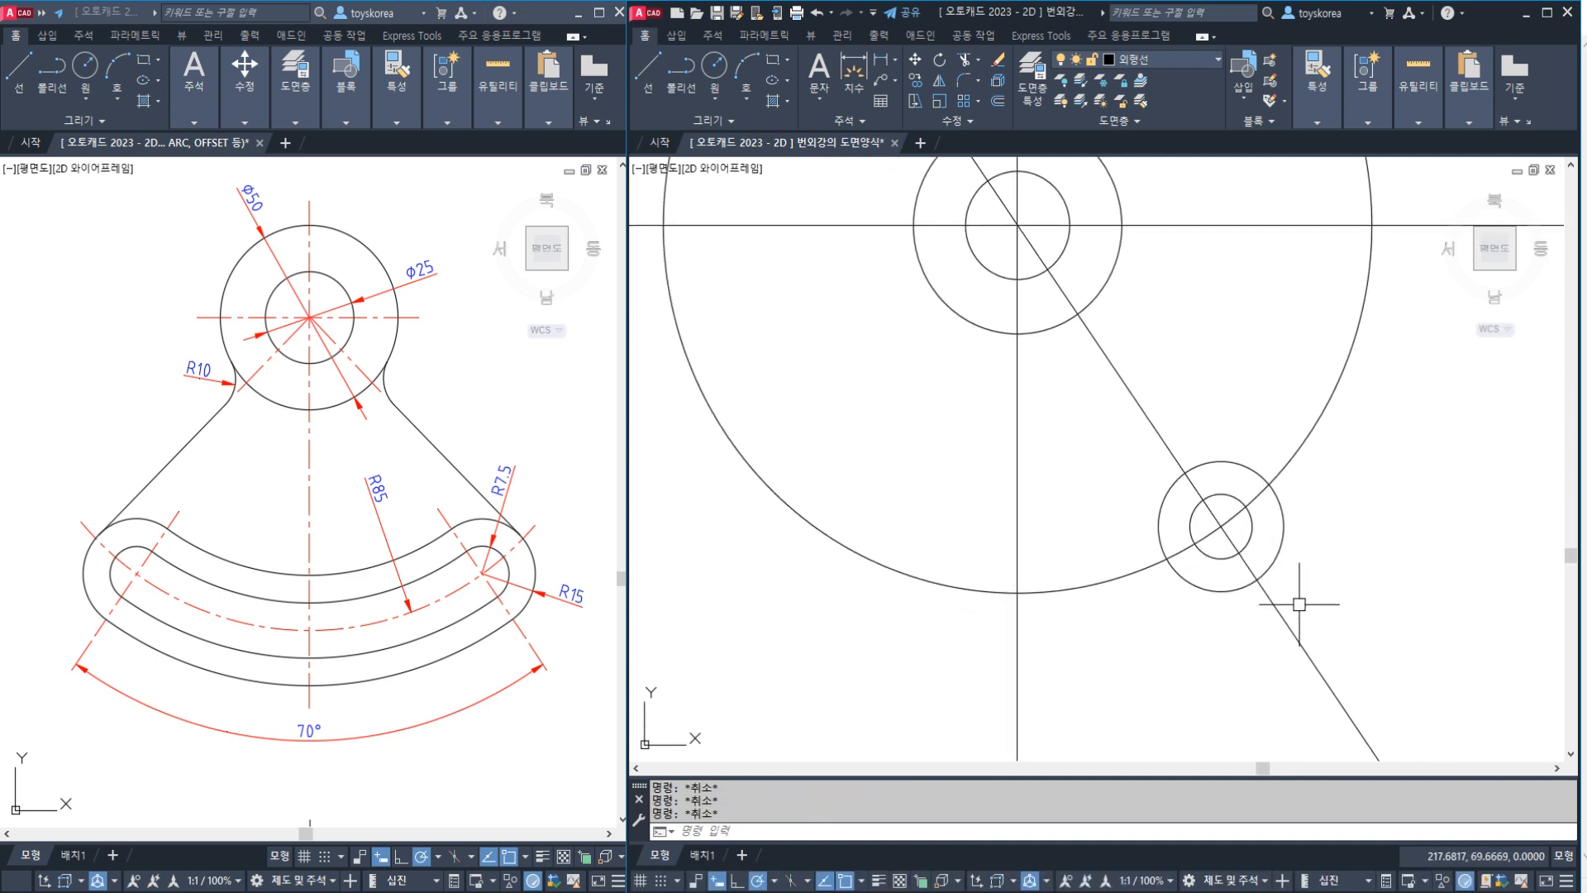
{"action": "left_click", "coordinate": [1300, 603]}
{"action": "key", "text": "Escape"}
{"action": "left_click", "coordinate": [1301, 598]}
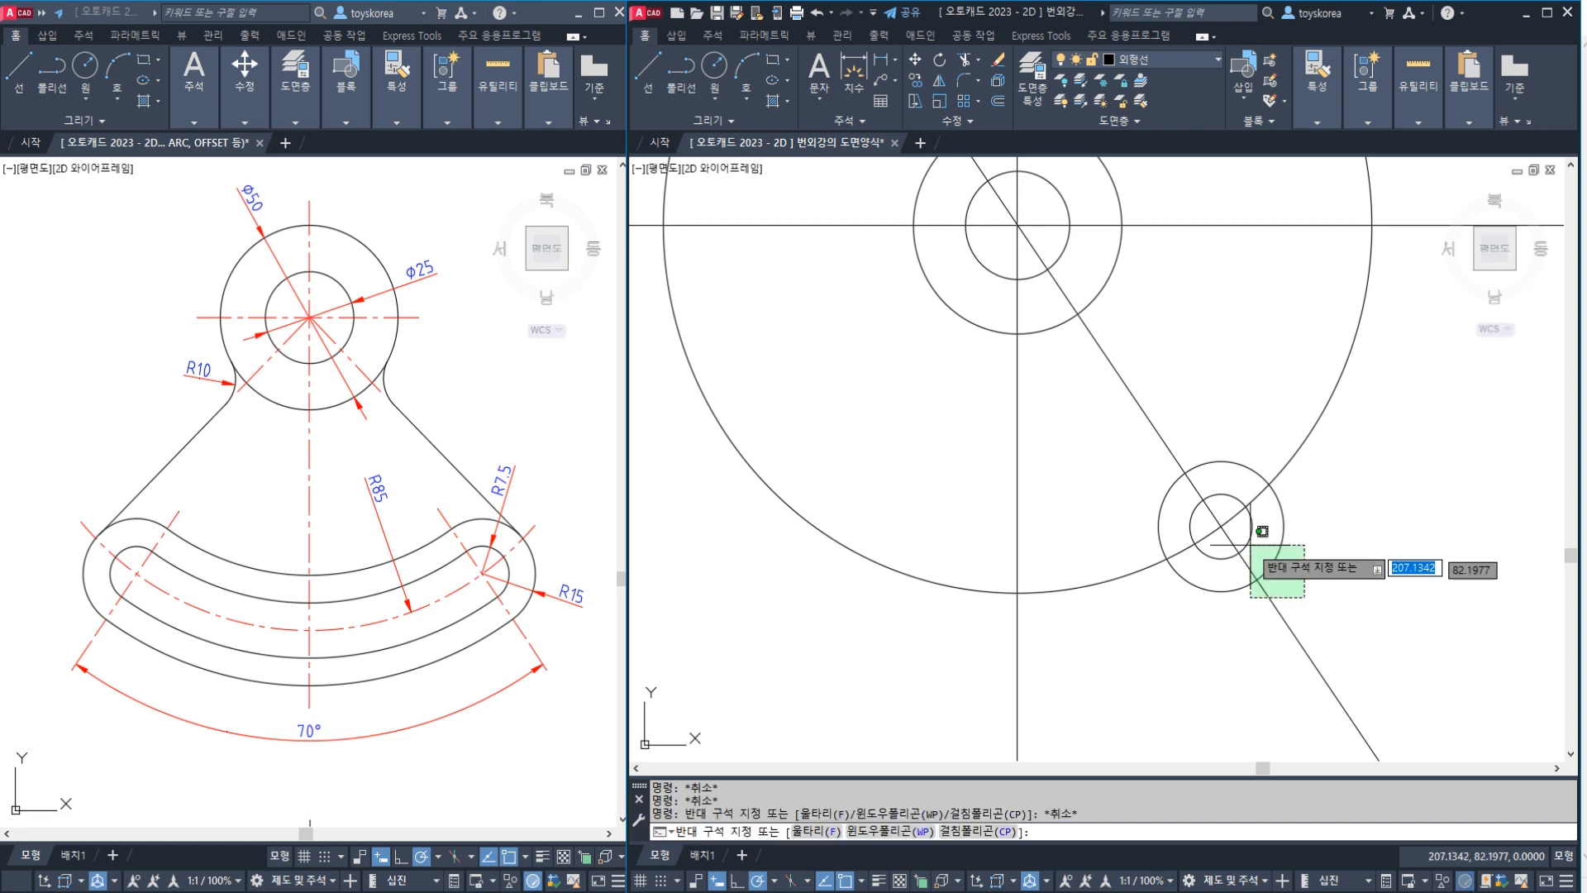
{"action": "left_click", "coordinate": [1245, 541]}
{"action": "key", "text": "Escape"}
{"action": "left_click", "coordinate": [1270, 571]}
{"action": "left_click", "coordinate": [1240, 537]}
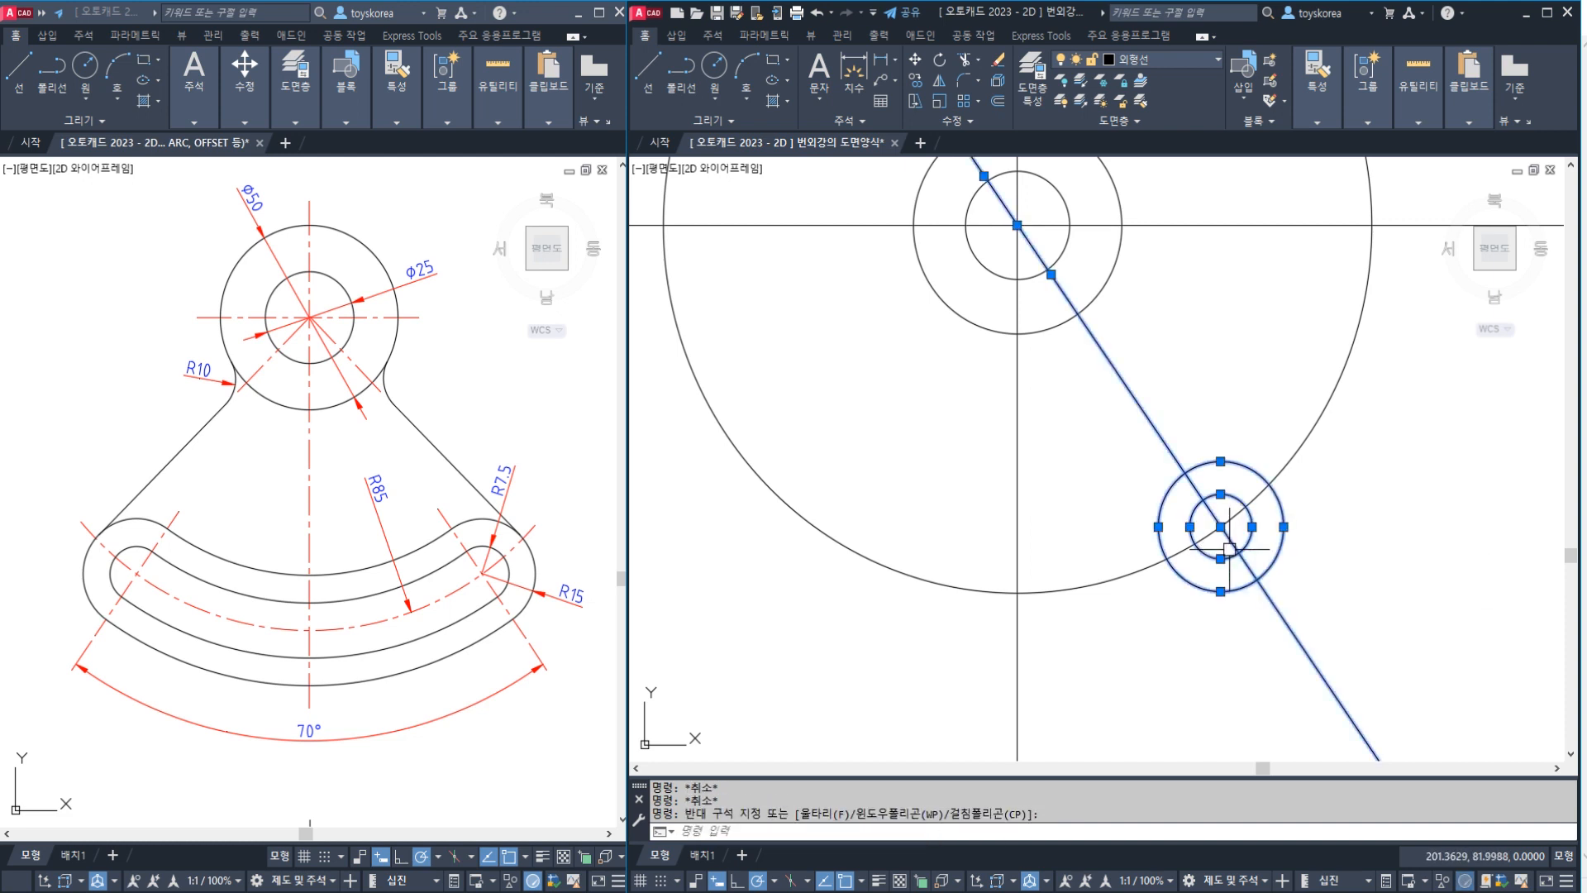
{"action": "key", "text": "Escape"}
- Mirror the two small concentric circles and the slanted construction line across the vertical centerline, keeping the originals
{"action": "type", "text": "MI"}
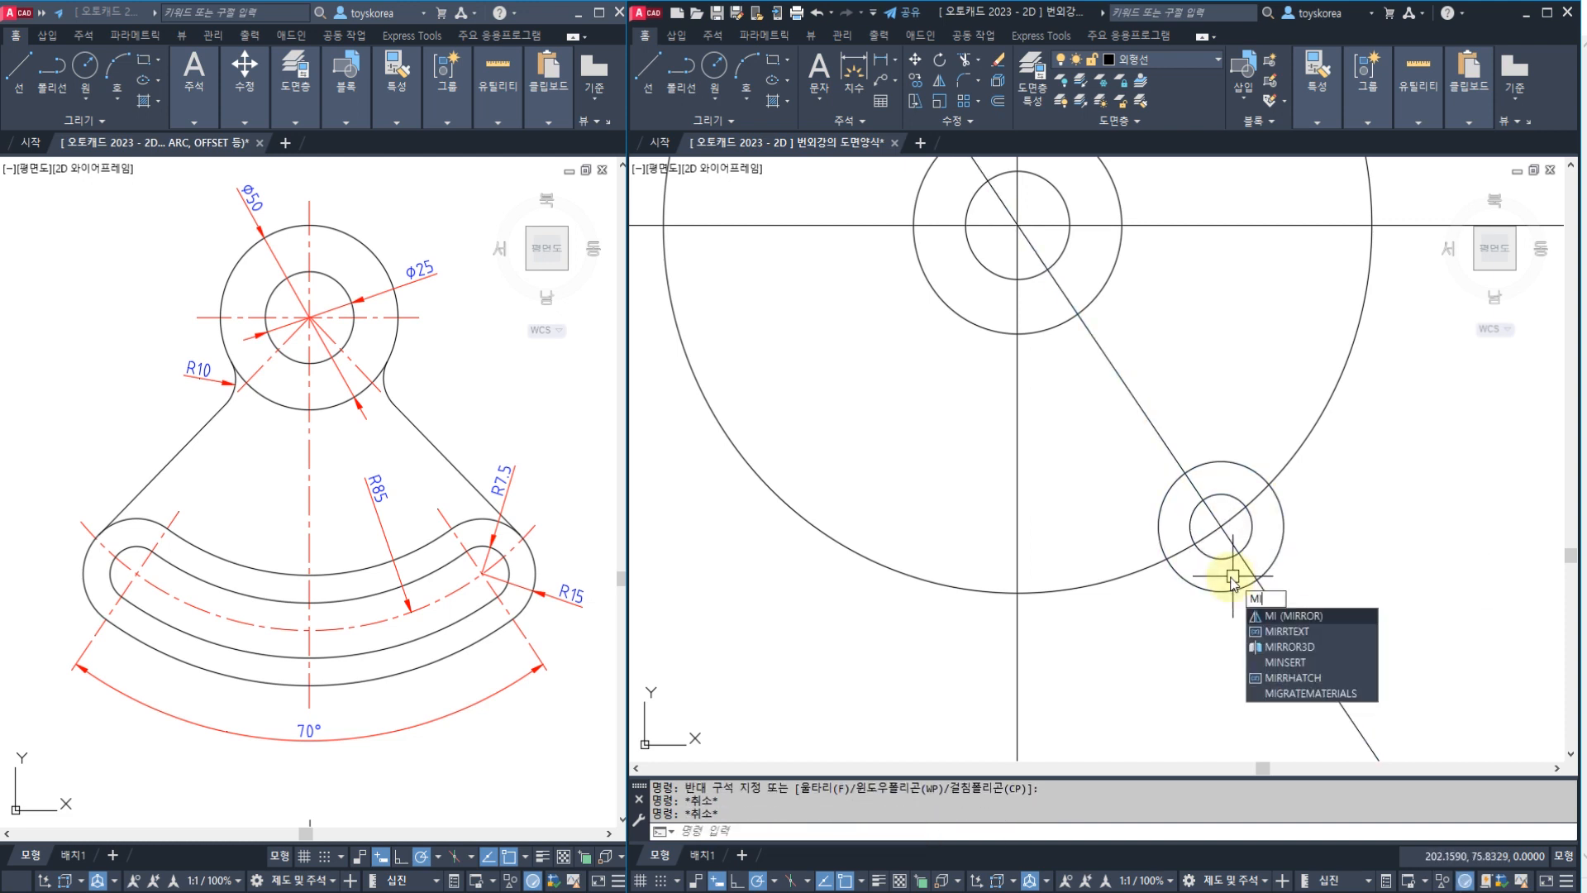
{"action": "key", "text": "Return"}
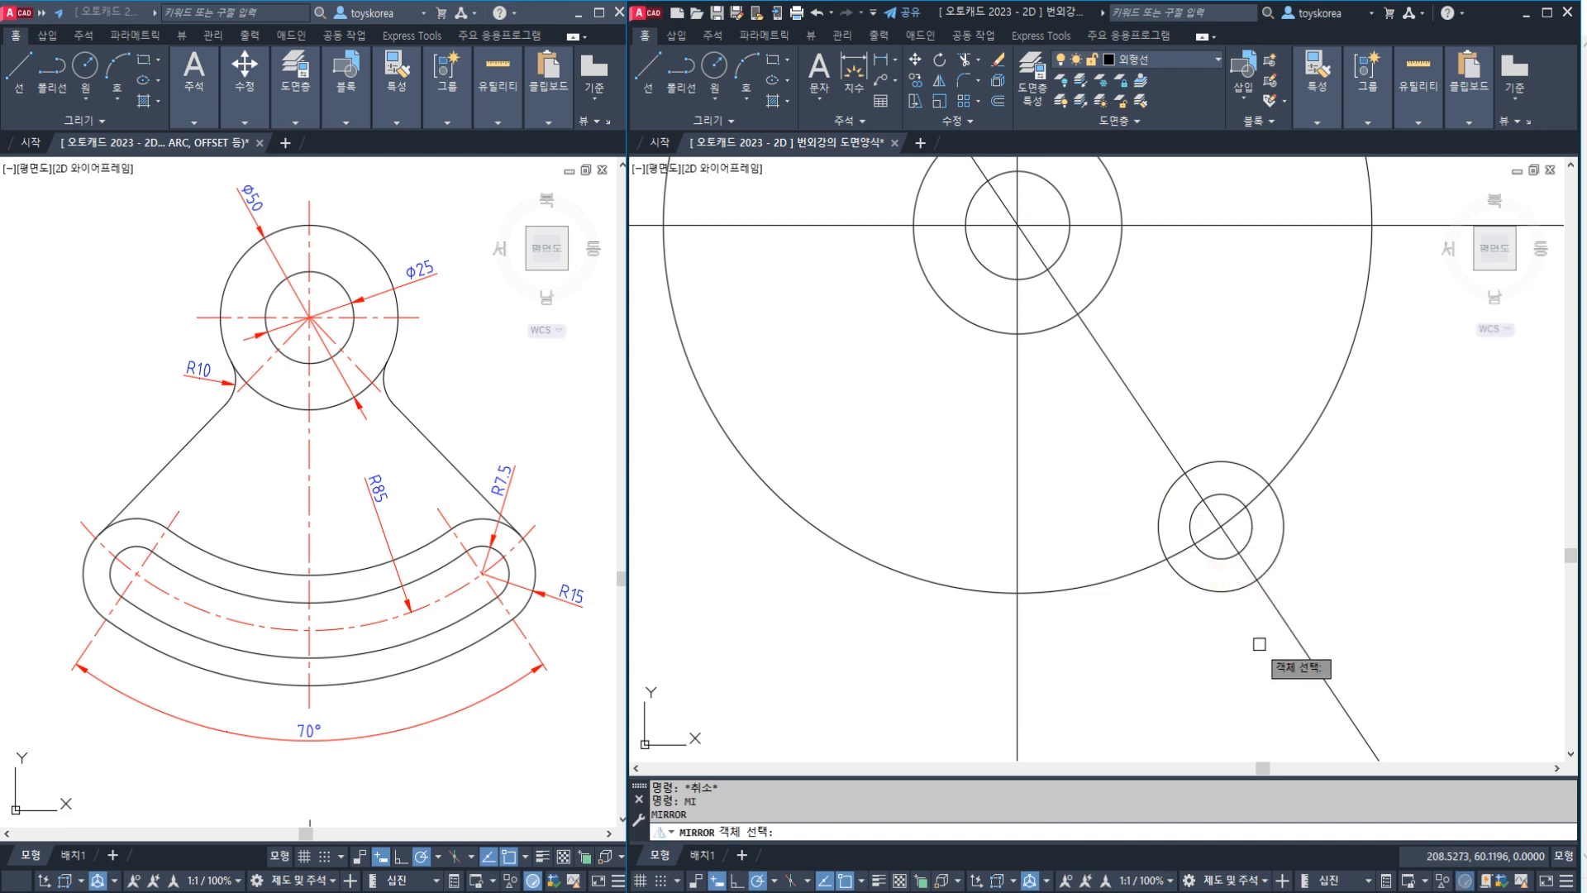
{"action": "left_click", "coordinate": [1284, 665]}
{"action": "left_click", "coordinate": [1244, 538]}
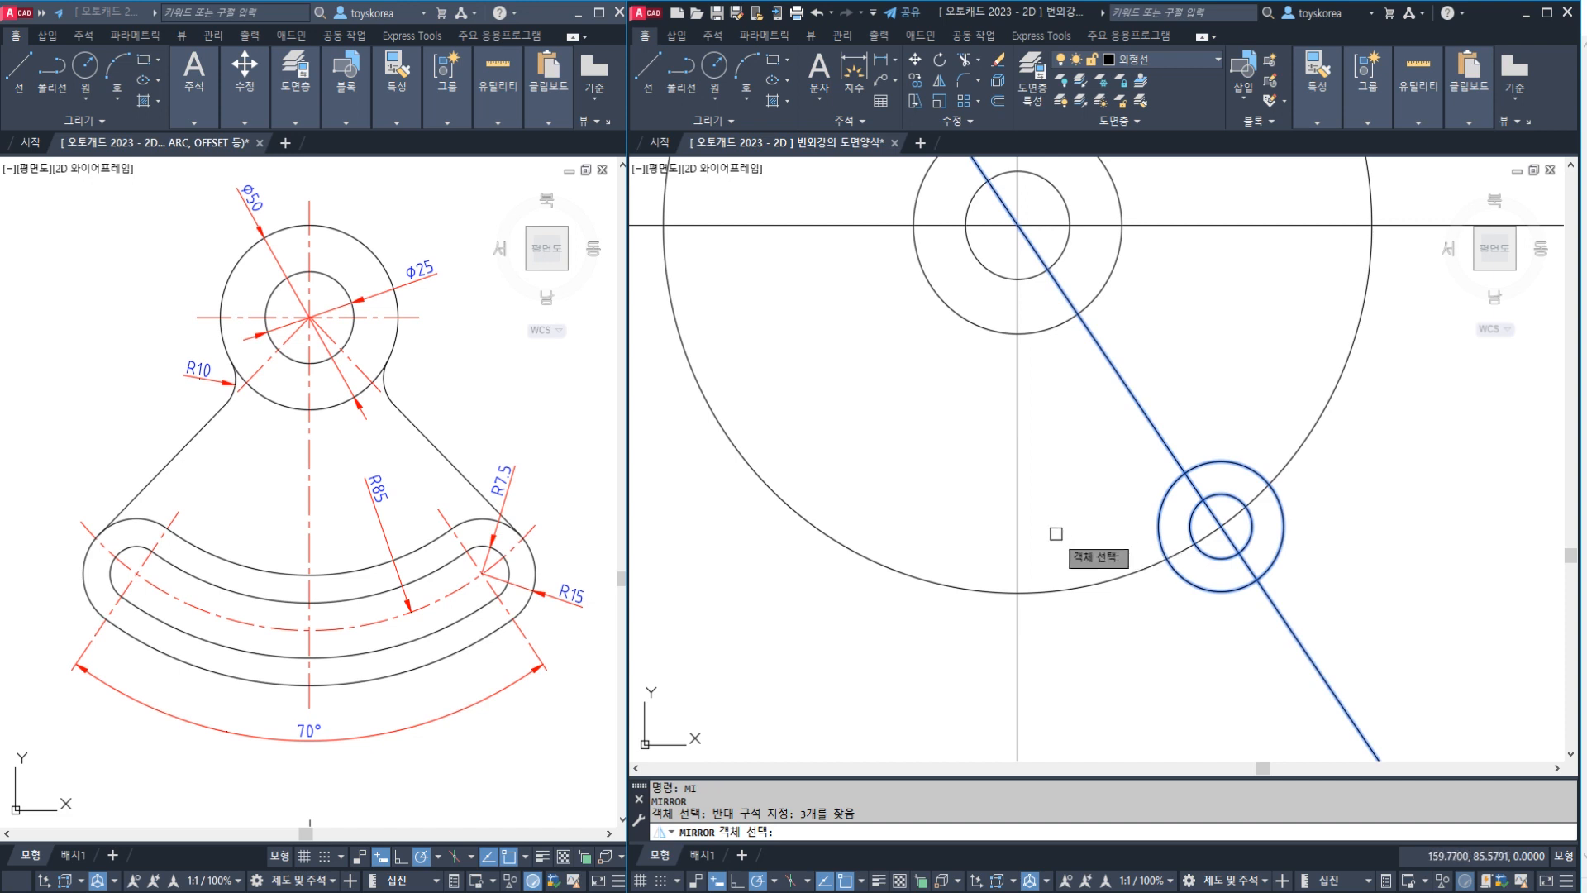
{"action": "key", "text": "Return"}
{"action": "left_click", "coordinate": [1017, 592]}
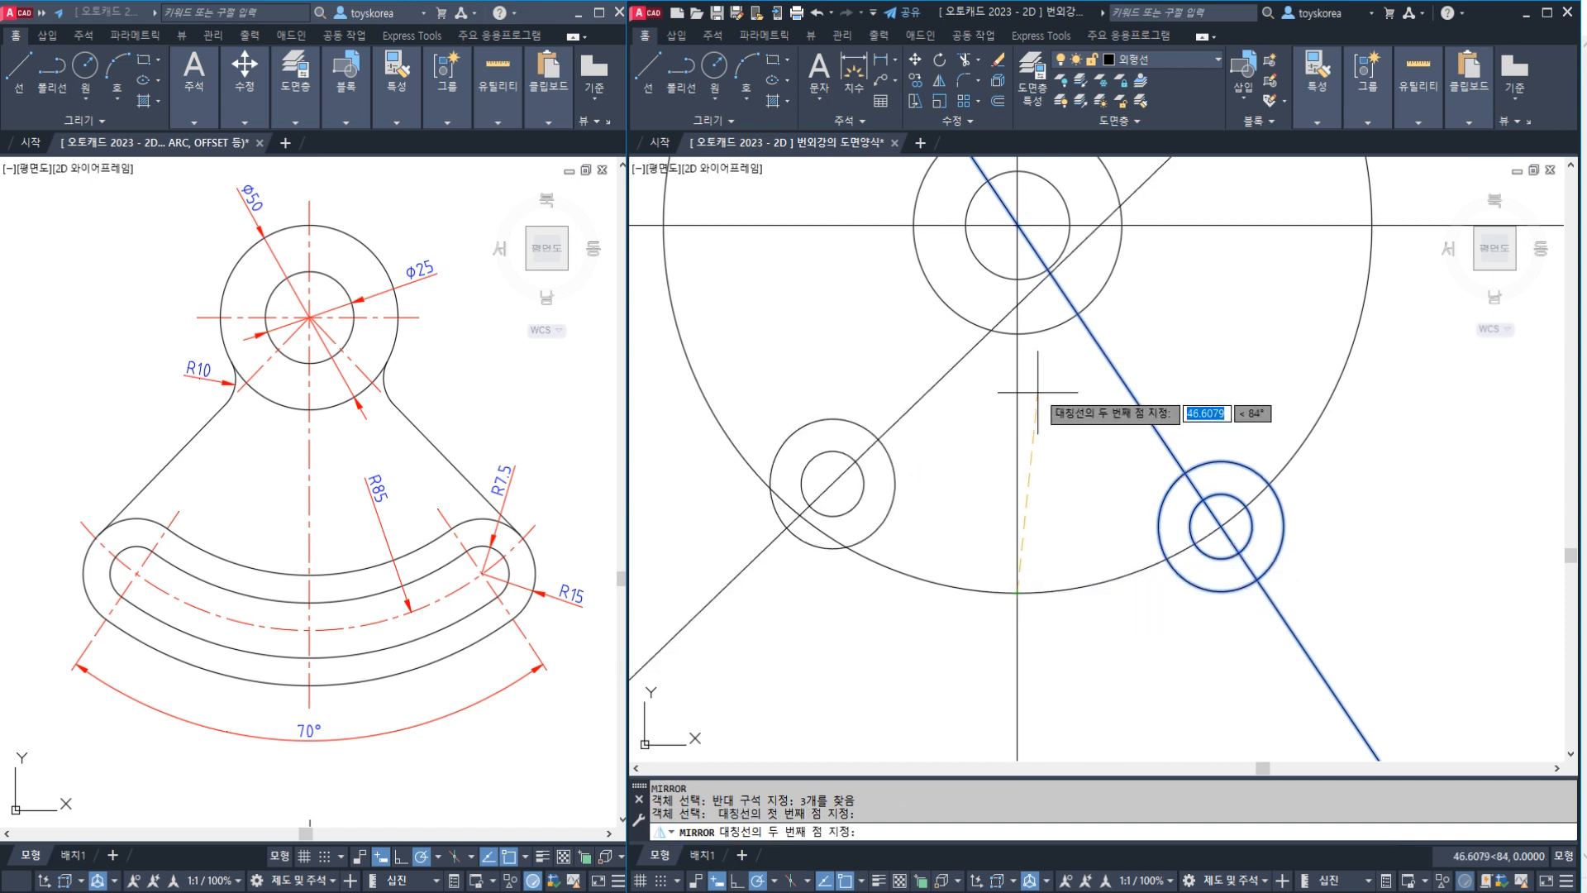
{"action": "left_click", "coordinate": [1019, 335]}
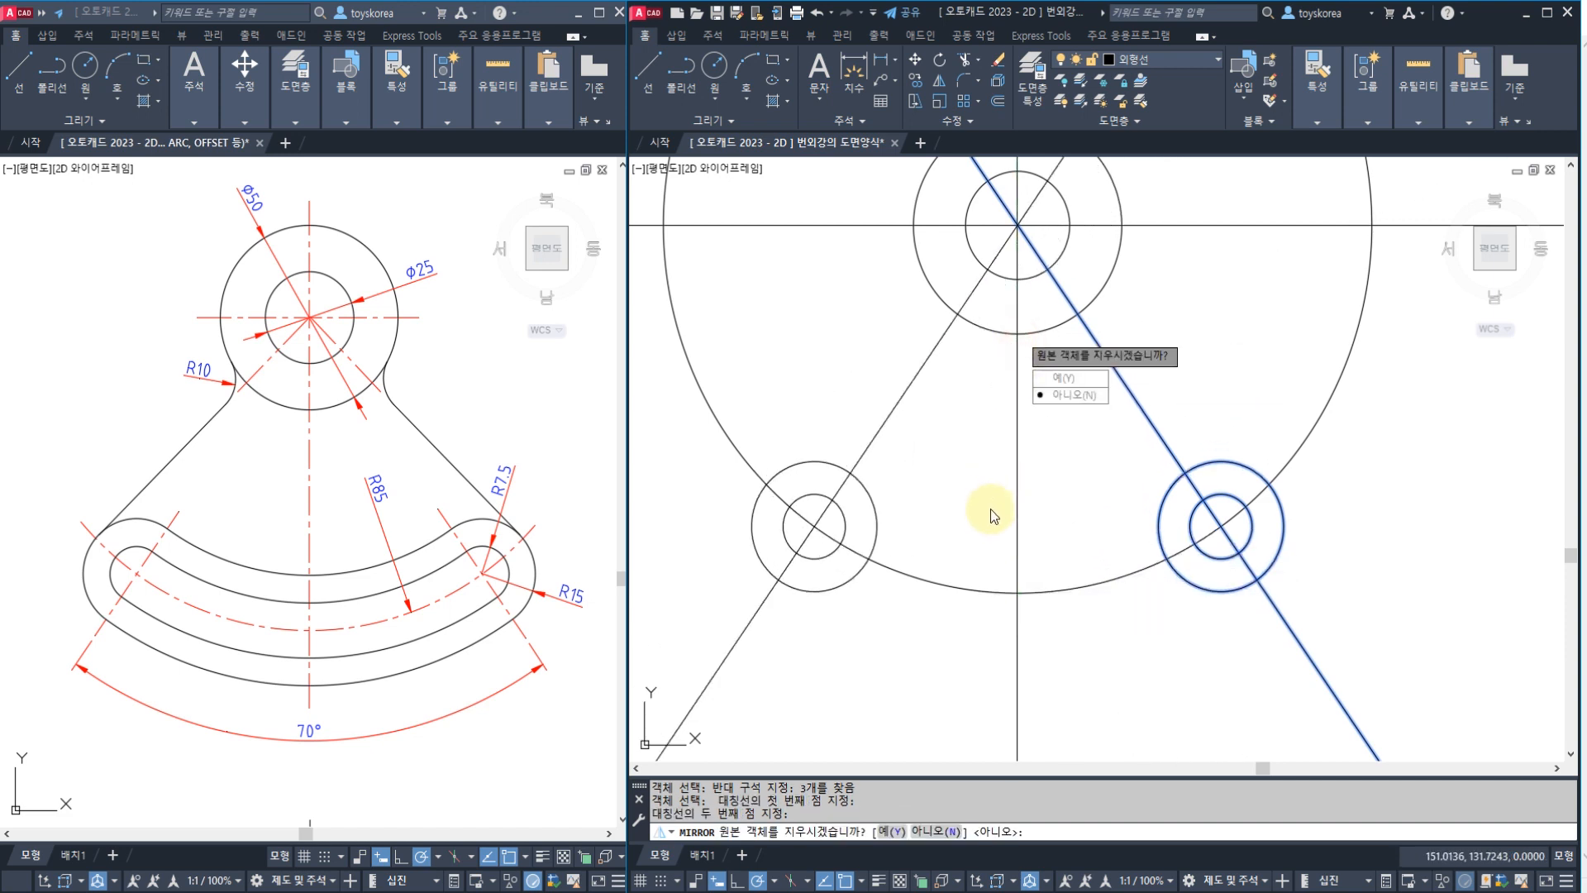
{"action": "key", "text": "Return"}
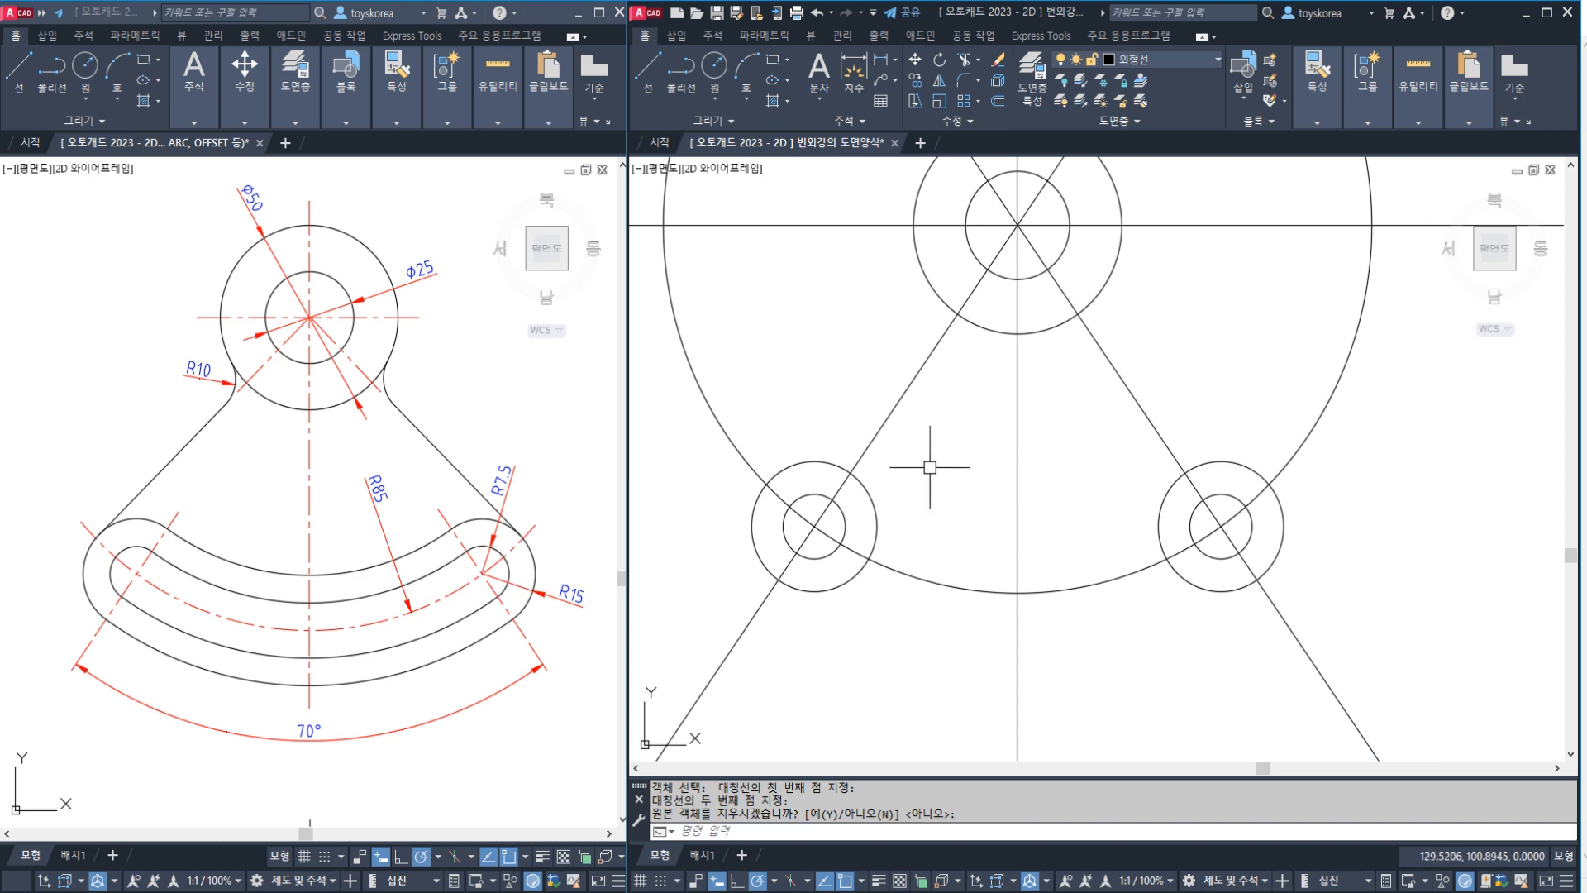
- Examine the reference slot's lower outer arc and locate its center and both endpoints on the construction geometry
{"action": "scroll", "coordinate": [926, 471], "scroll_direction": "down", "scroll_amount": 1}
{"action": "scroll", "coordinate": [919, 488], "scroll_direction": "up", "scroll_amount": 1}
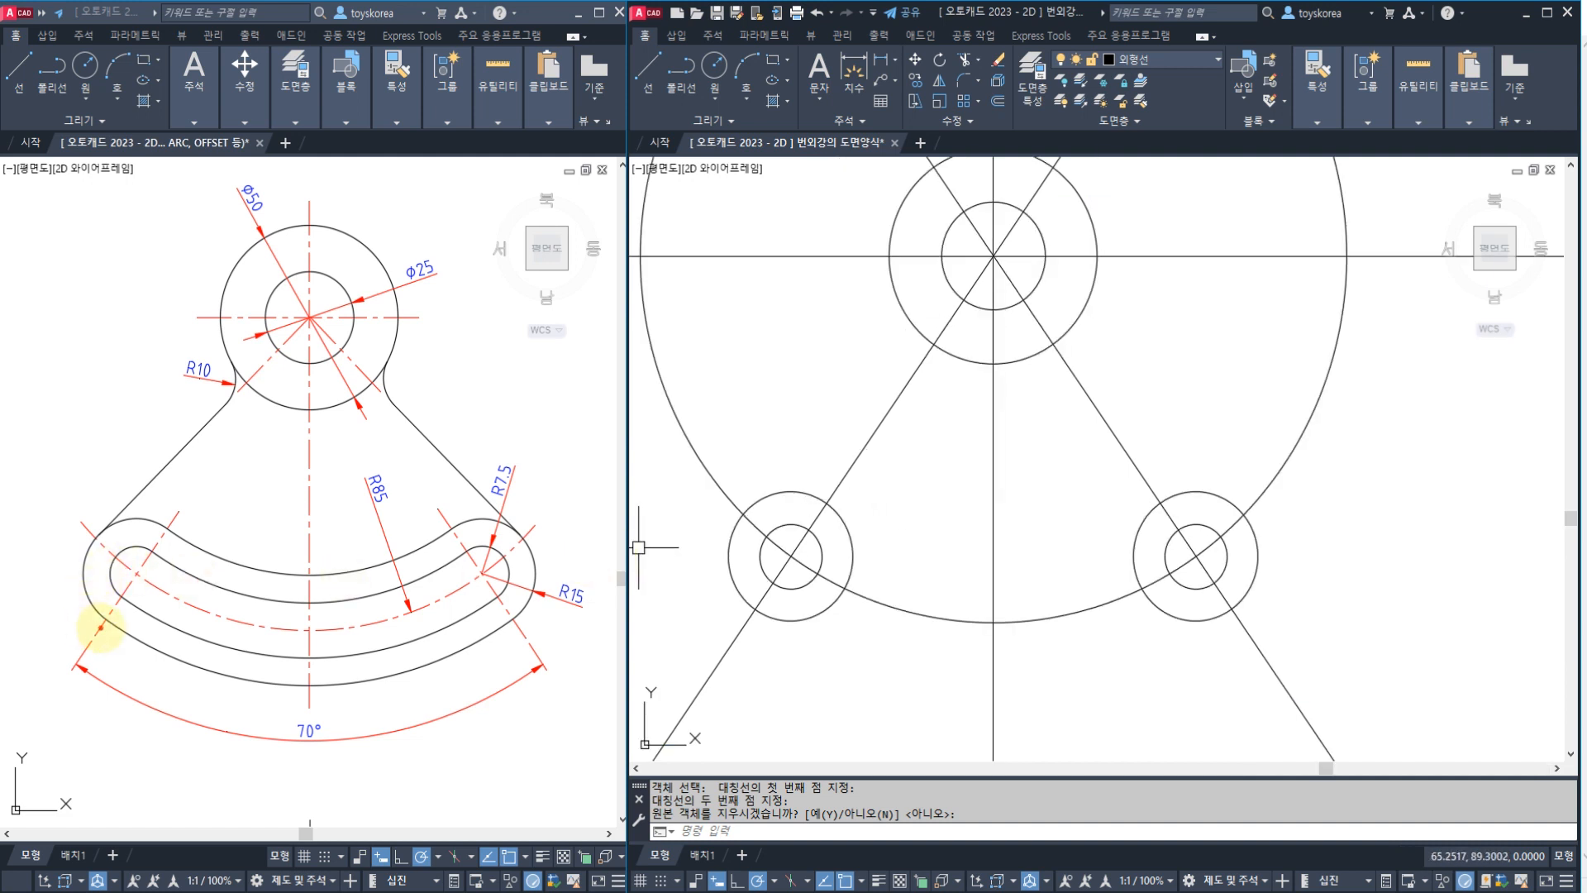
{"action": "mouse_move", "coordinate": [100, 627]}
{"action": "left_mouse_down"}
{"action": "mouse_move", "coordinate": [173, 675]}
{"action": "mouse_move", "coordinate": [304, 696]}
{"action": "mouse_move", "coordinate": [510, 624]}
{"action": "left_mouse_up"}
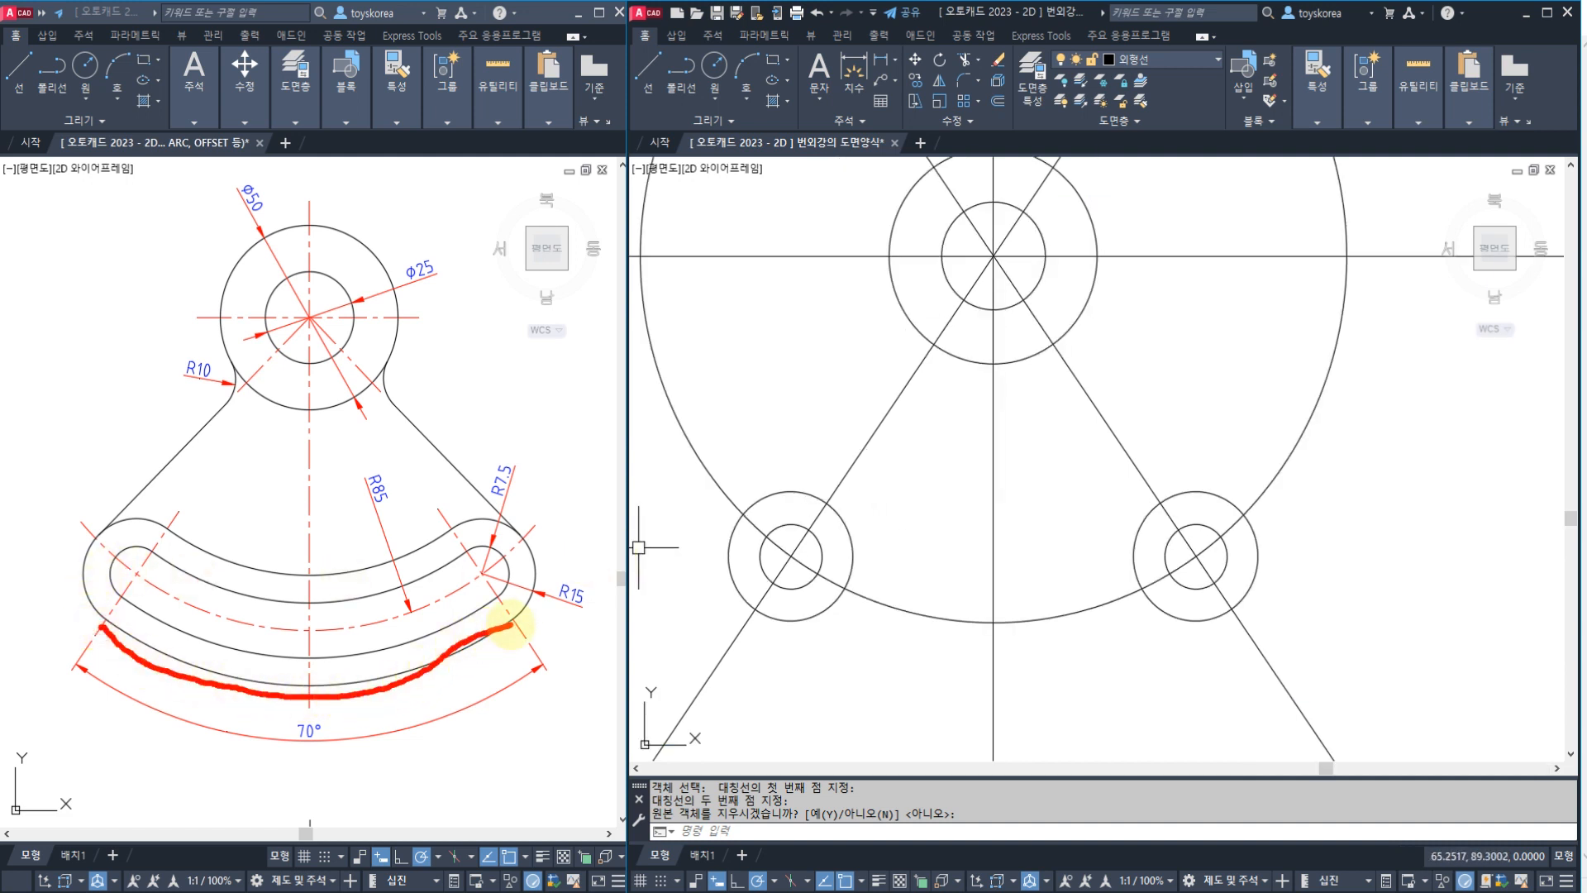
{"action": "left_click_drag", "start_coordinate": [1000, 268], "coordinate": [1004, 270]}
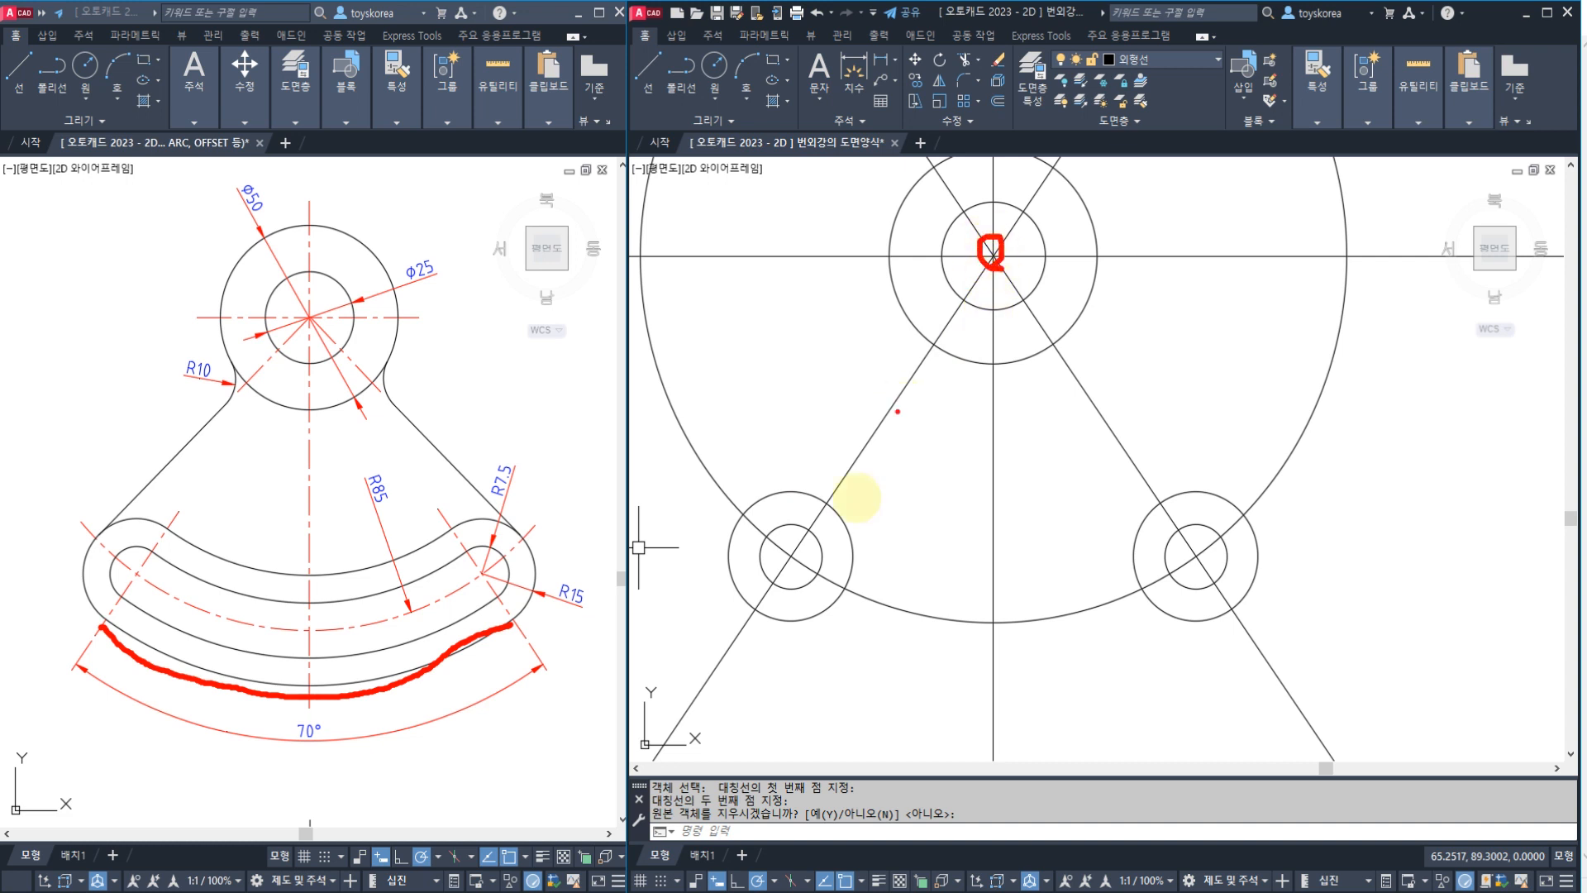
{"action": "mouse_move", "coordinate": [756, 615]}
{"action": "left_mouse_down"}
{"action": "mouse_move", "coordinate": [974, 684]}
{"action": "mouse_move", "coordinate": [1236, 609]}
{"action": "mouse_move", "coordinate": [1205, 659]}
{"action": "left_mouse_up"}
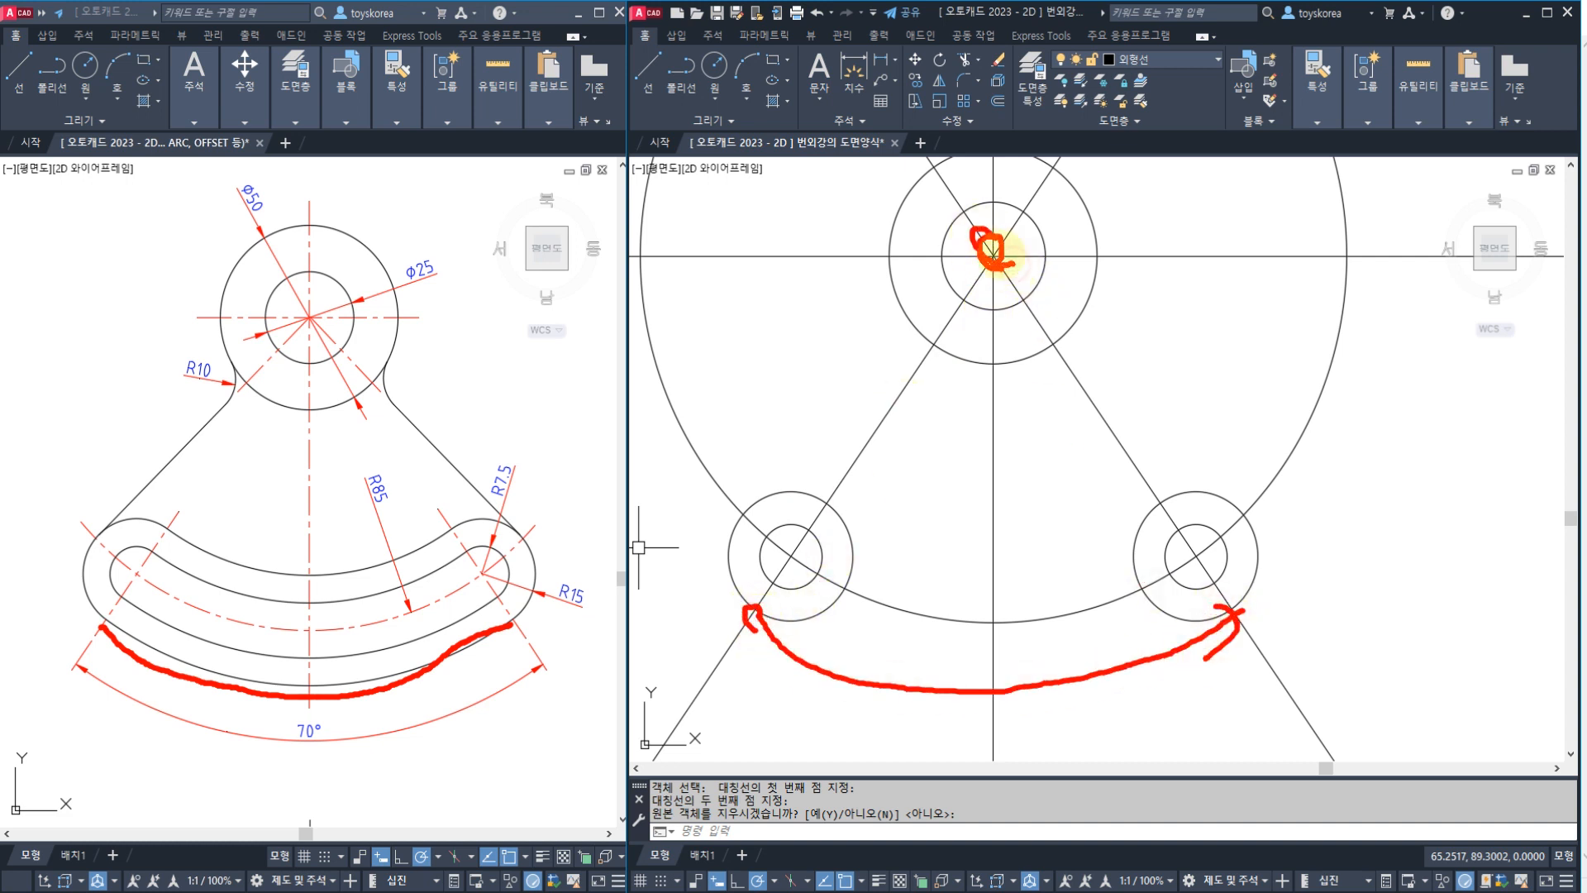
{"action": "left_click_drag", "start_coordinate": [1010, 263], "coordinate": [1002, 249]}
{"action": "key", "text": "Escape"}
{"action": "key", "text": "Escape"}
- Draw an arc centered on the large circle's center, from the left outer small circle's lower intersection with its slanted line to the matching right intersection
{"action": "middle_click_drag", "start_coordinate": [923, 383], "coordinate": [938, 366]}
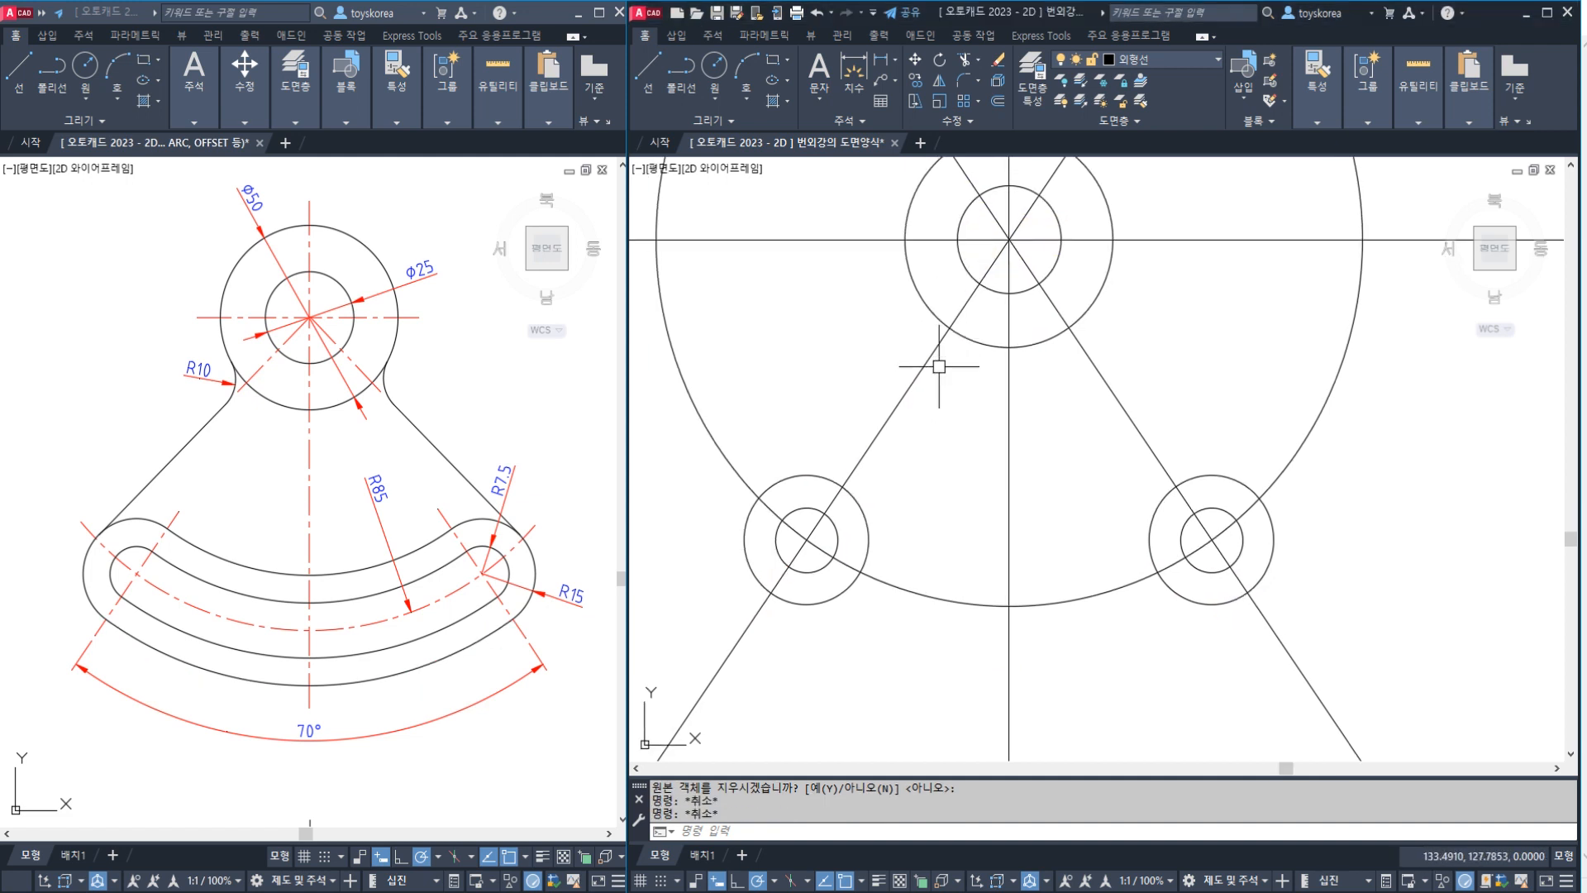
{"action": "type", "text": "A"}
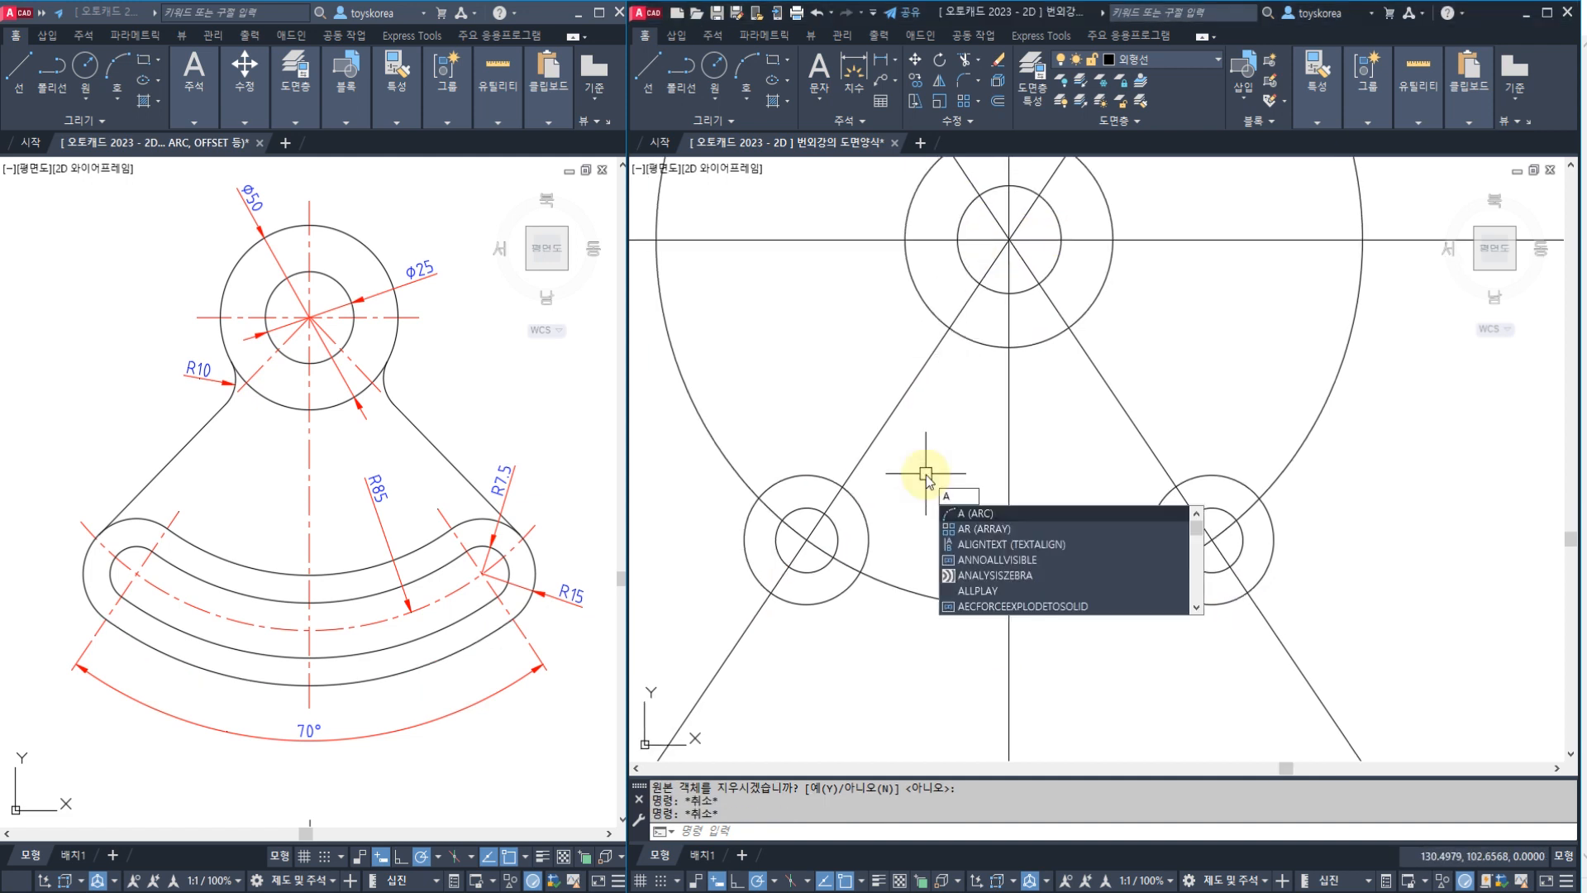
{"action": "key", "text": "Return"}
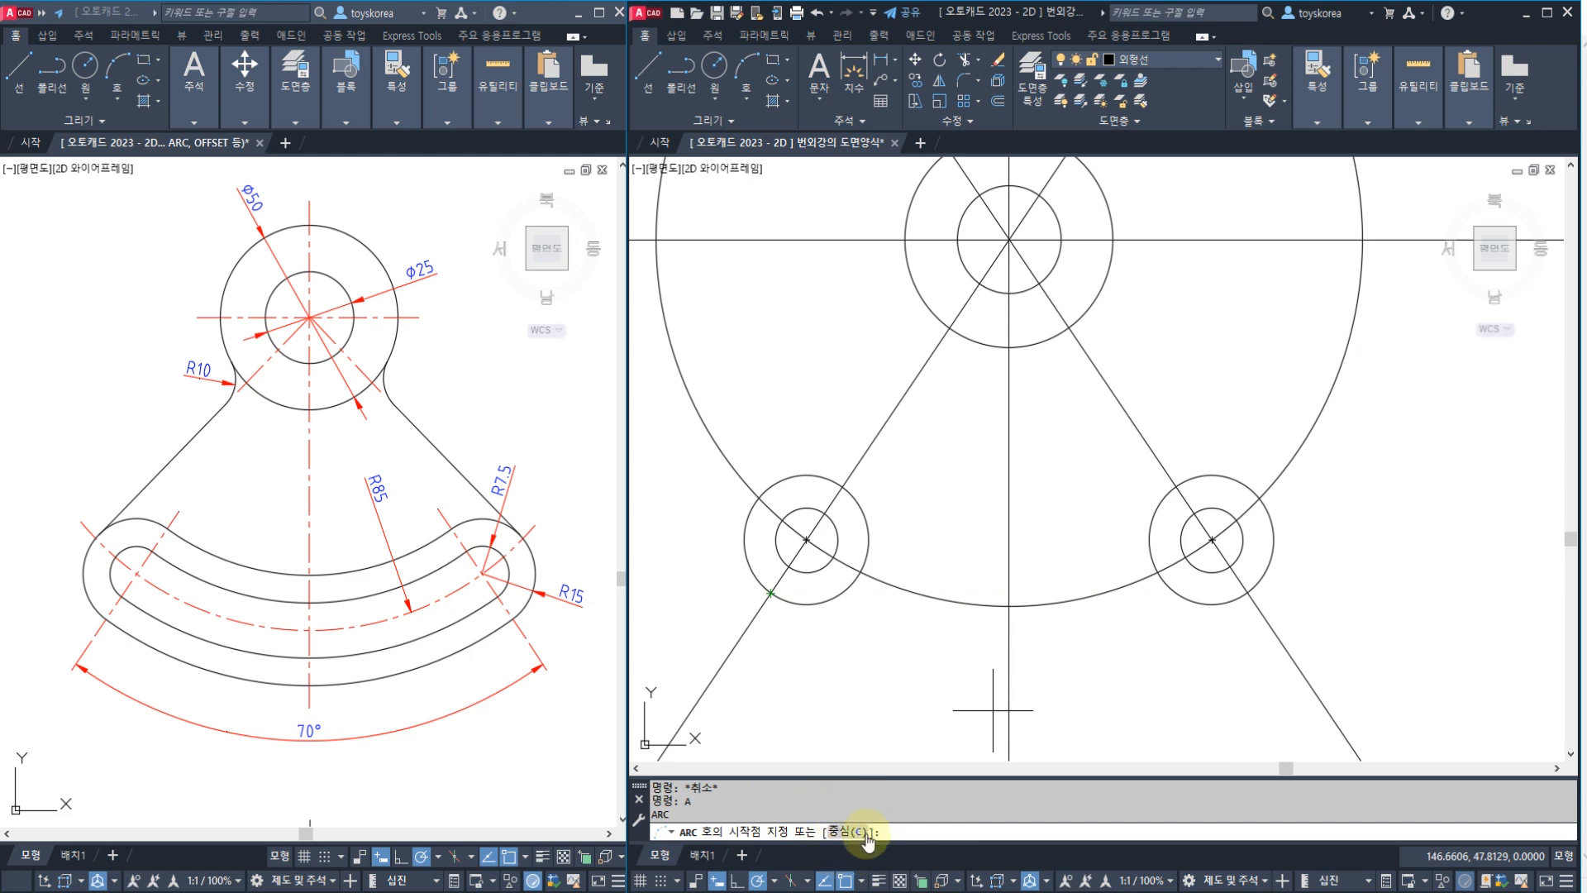
{"action": "type", "text": "C"}
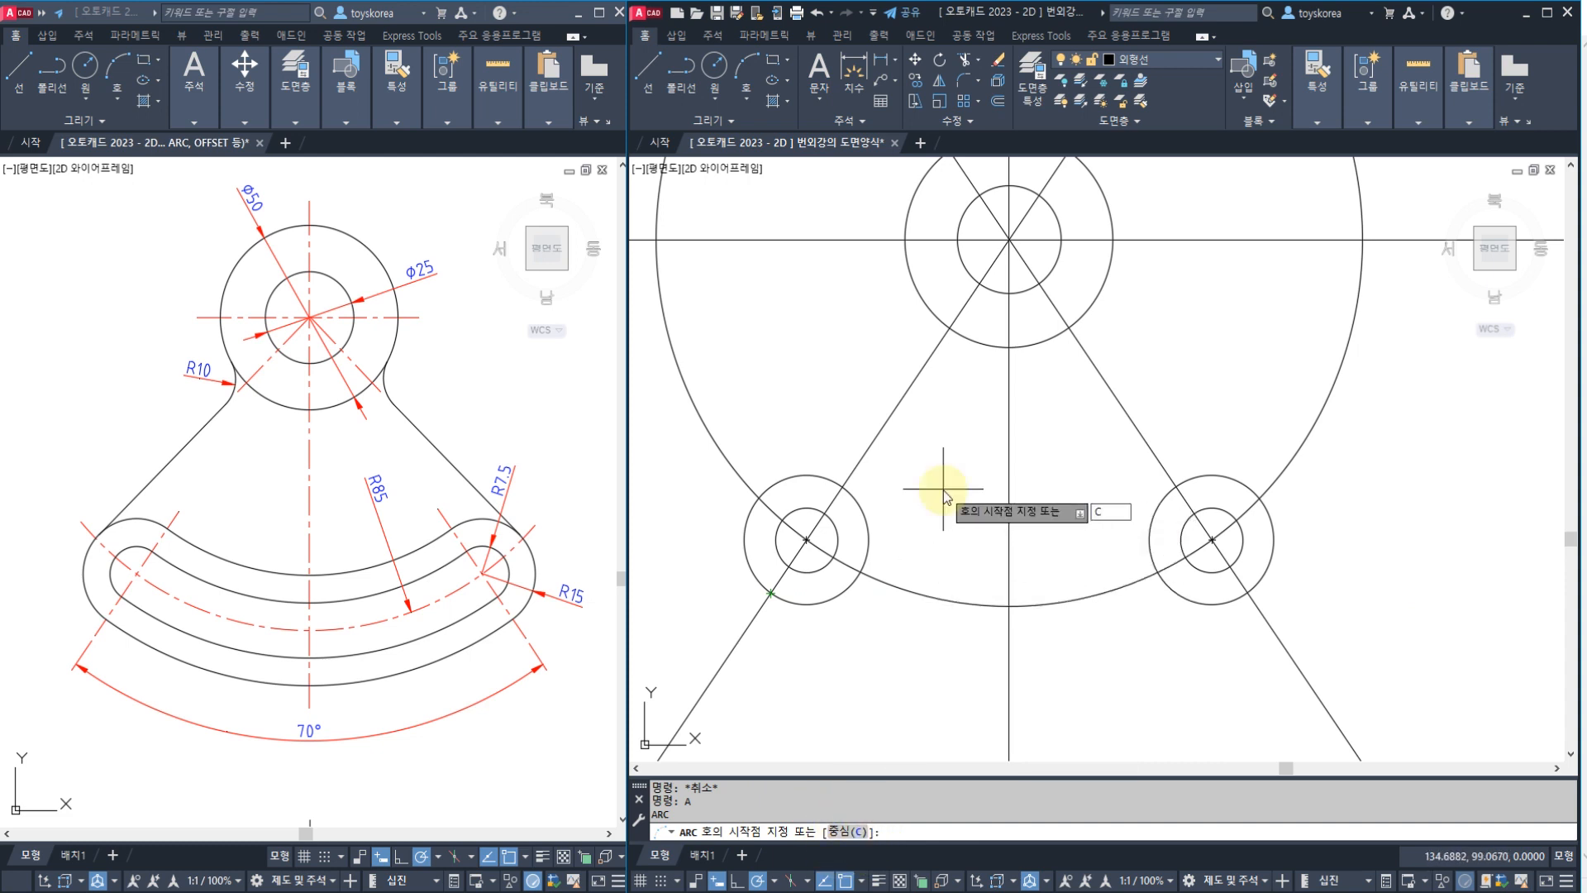
{"action": "key", "text": "Return"}
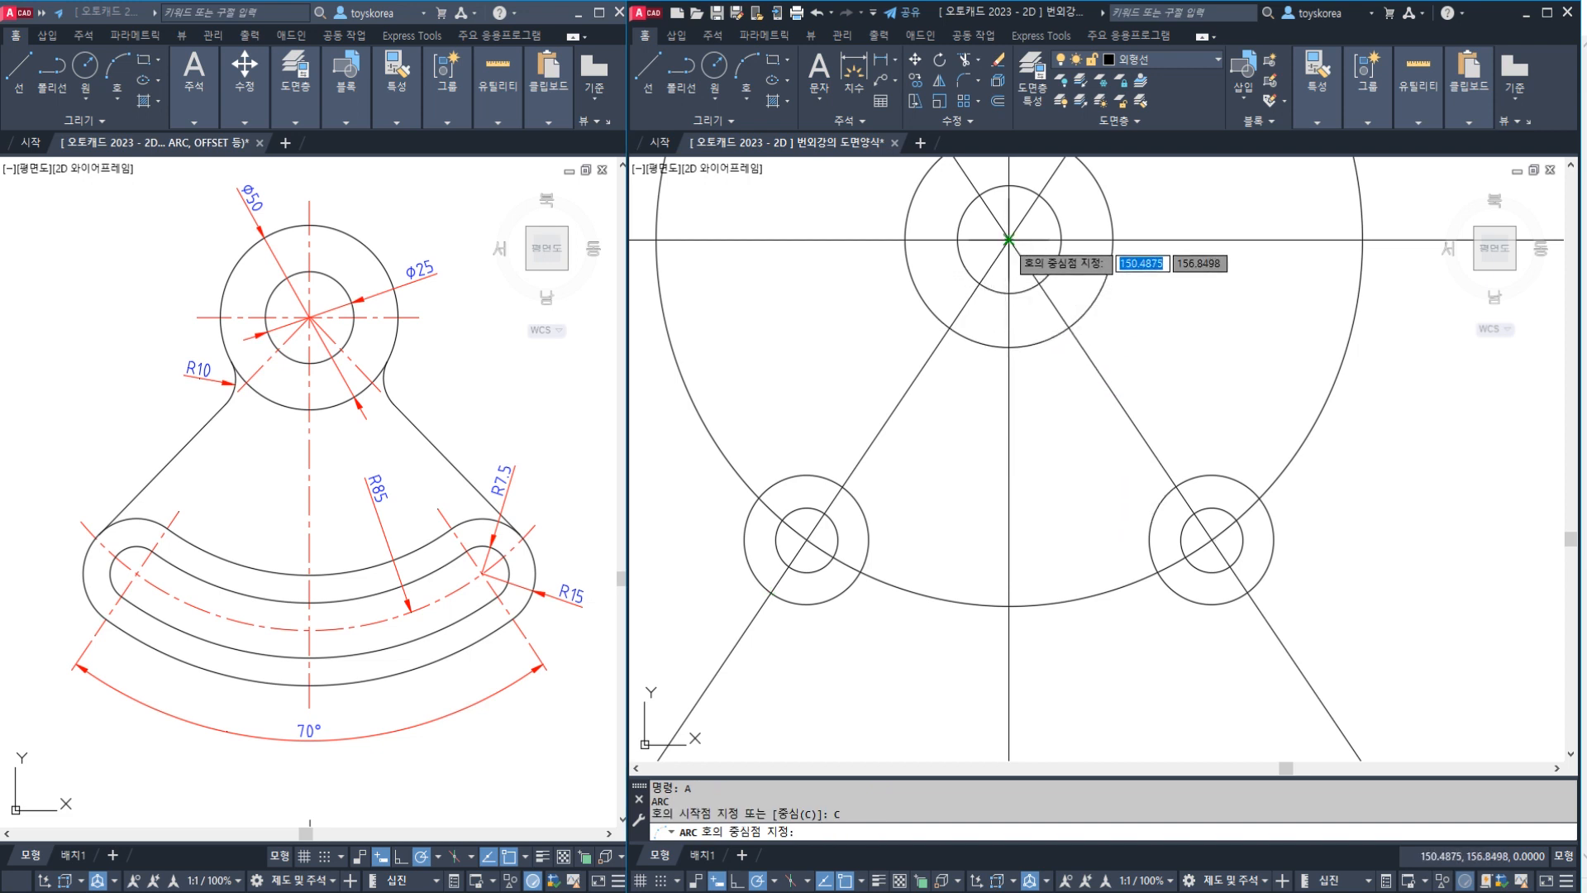
{"action": "left_click", "coordinate": [1008, 240]}
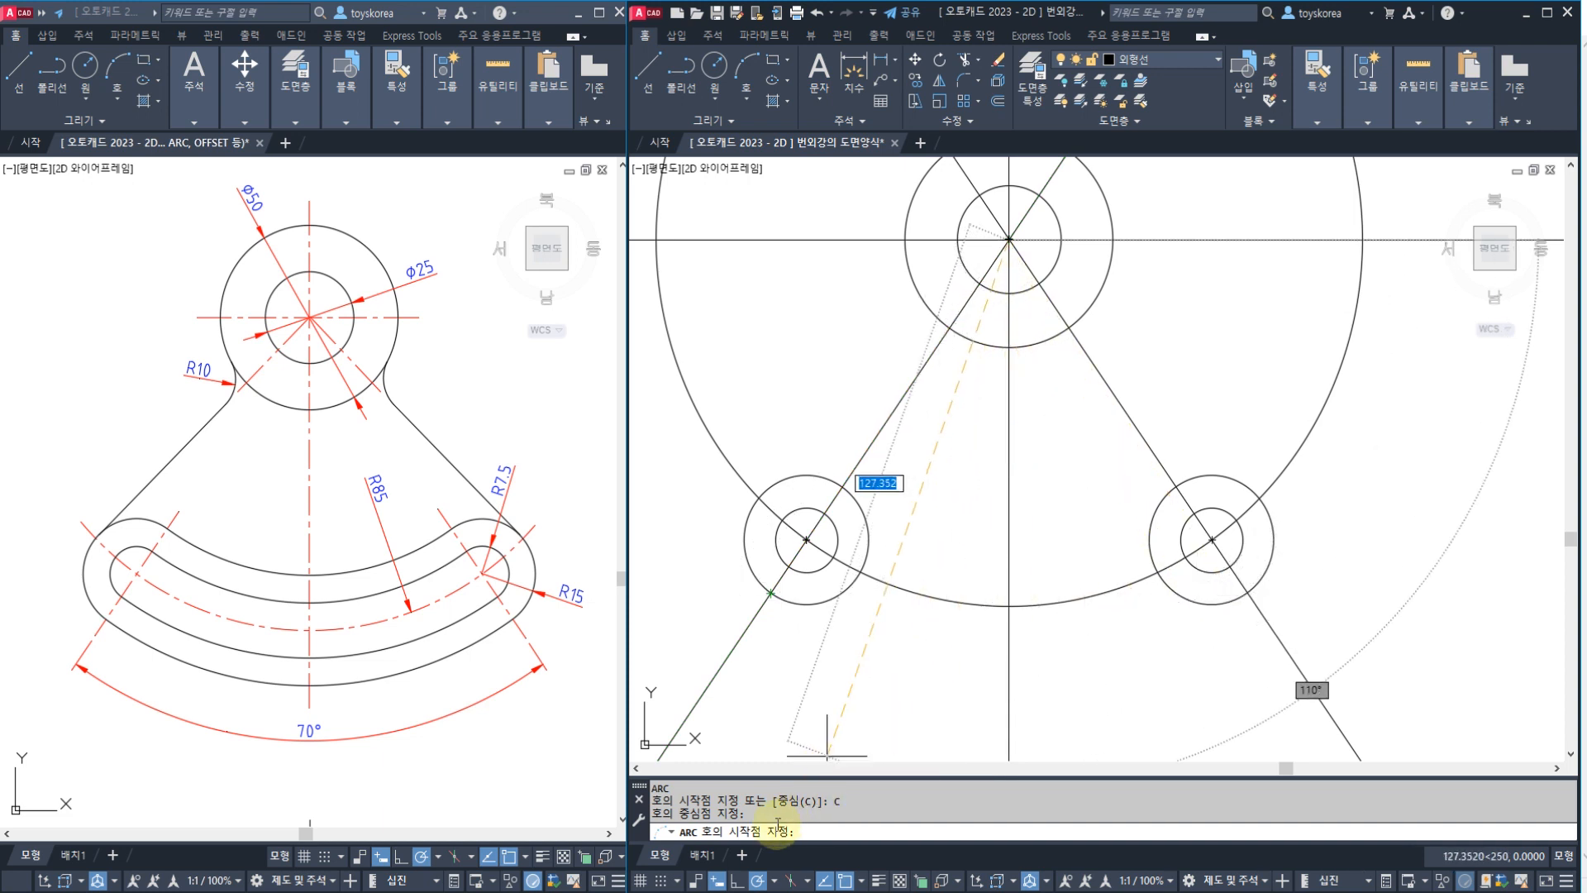
{"action": "left_click", "coordinate": [769, 593]}
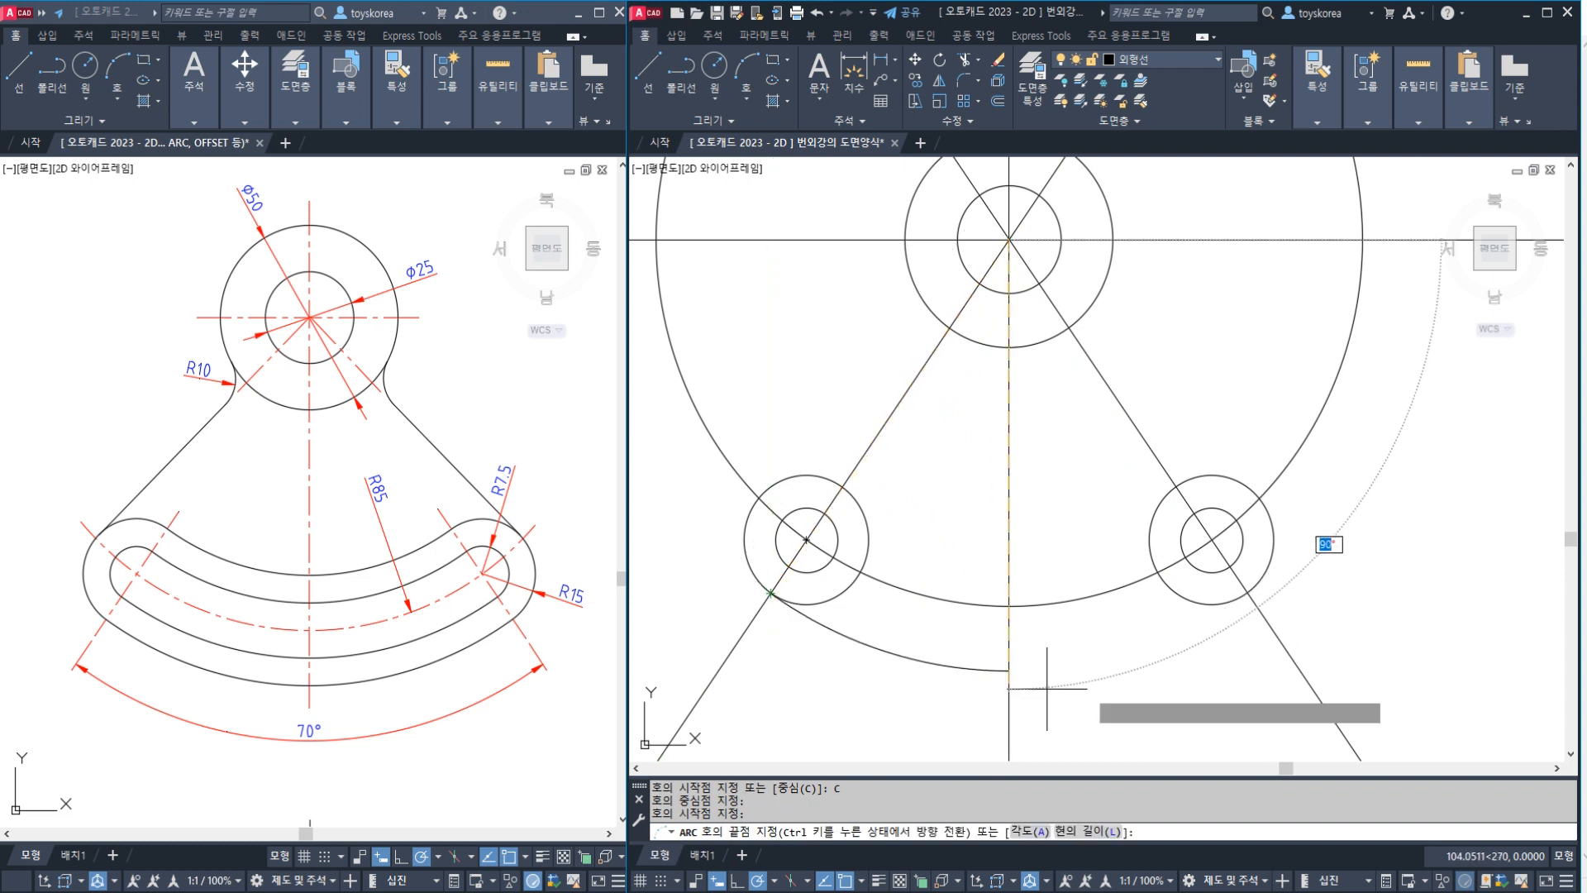
{"action": "left_click", "coordinate": [1247, 593]}
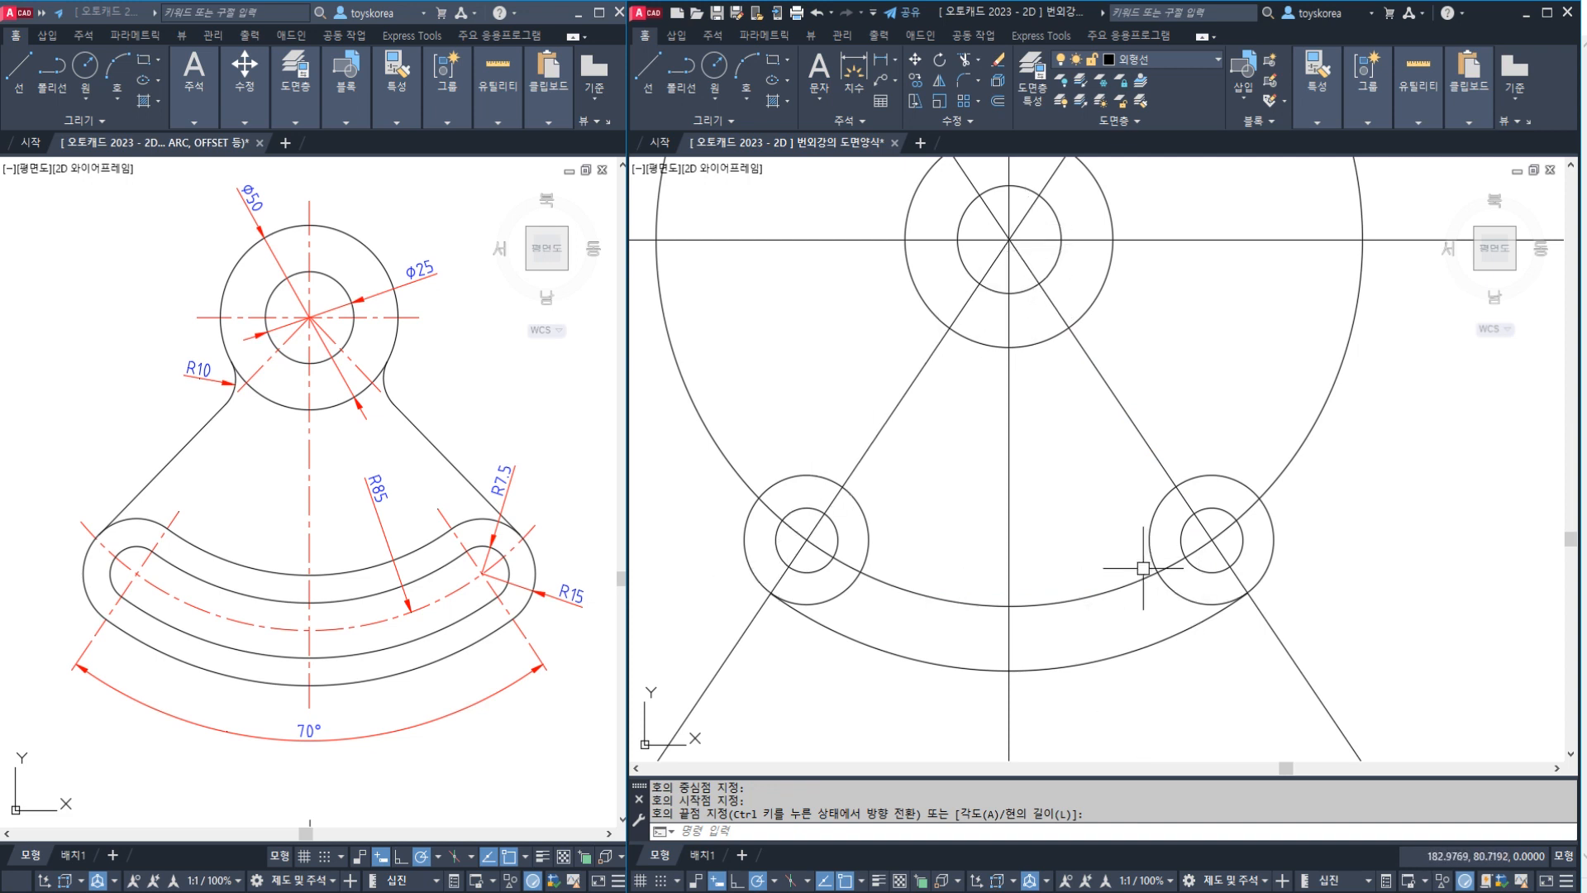
{"action": "middle_click_drag", "start_coordinate": [1143, 568], "coordinate": [1123, 569]}
{"action": "key", "text": "Escape"}
{"action": "key", "text": "Escape"}
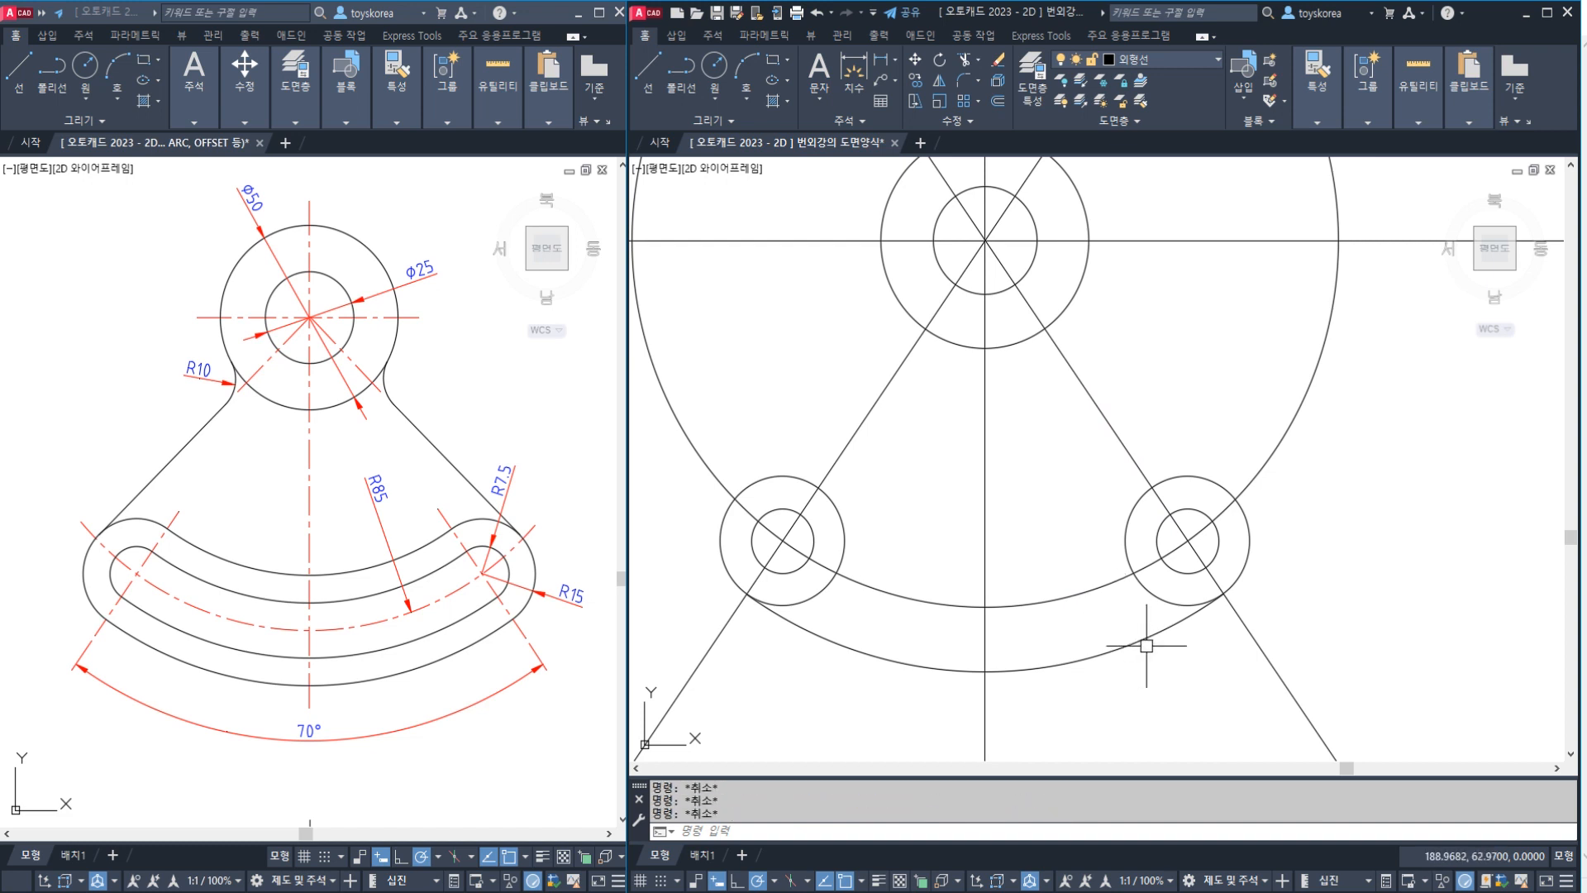
{"action": "left_click", "coordinate": [1158, 638]}
{"action": "key", "text": "Escape"}
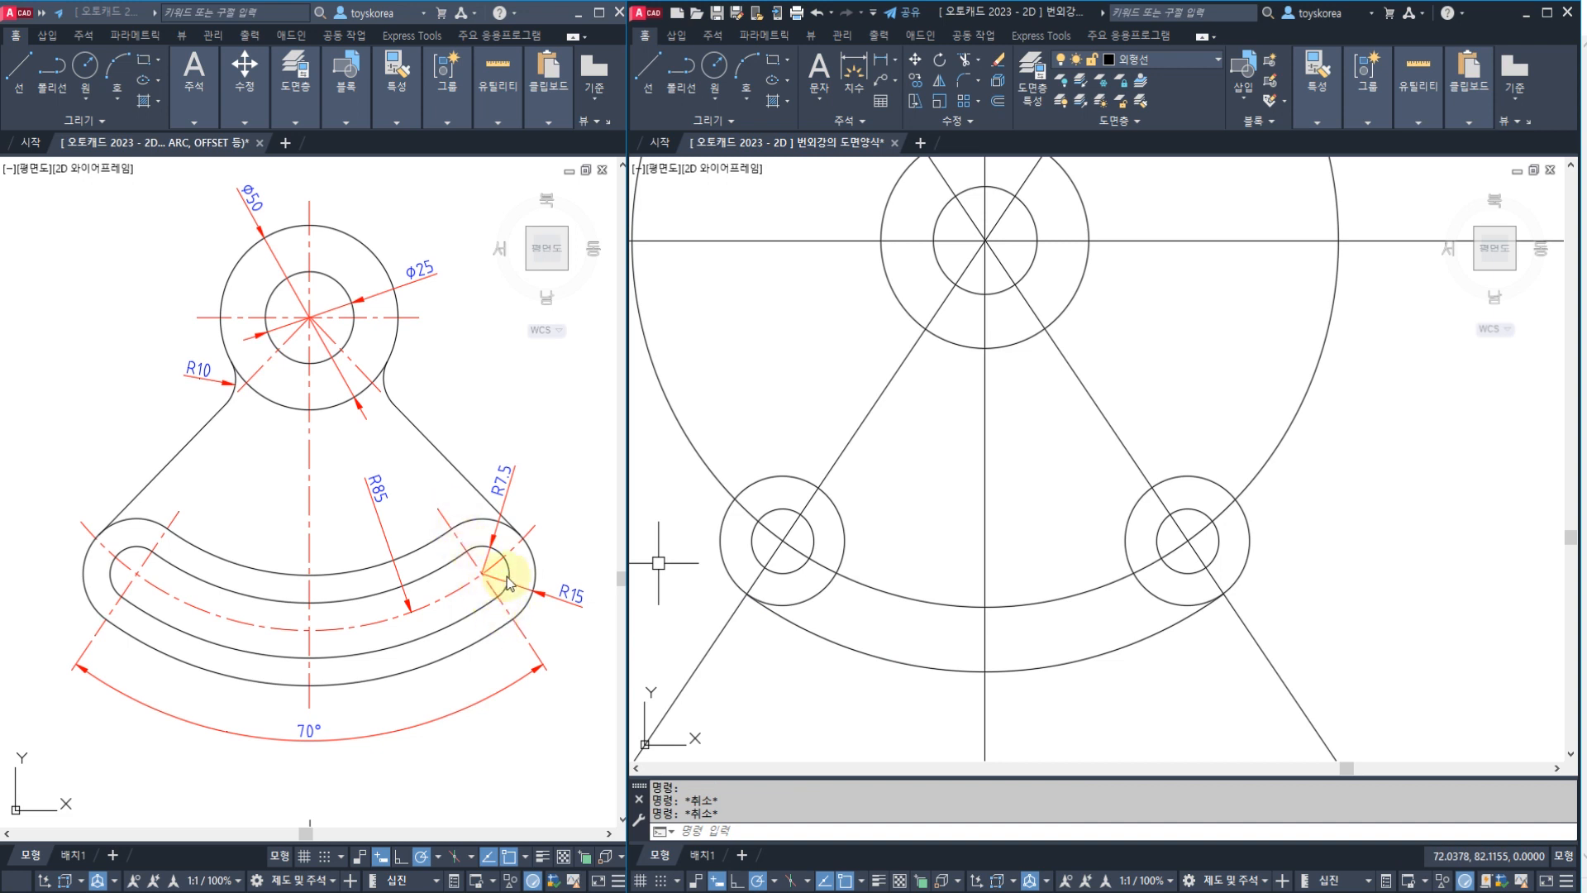
{"action": "left_click", "coordinate": [1049, 532]}
{"action": "key", "text": "Escape"}
{"action": "key", "text": "Escape"}
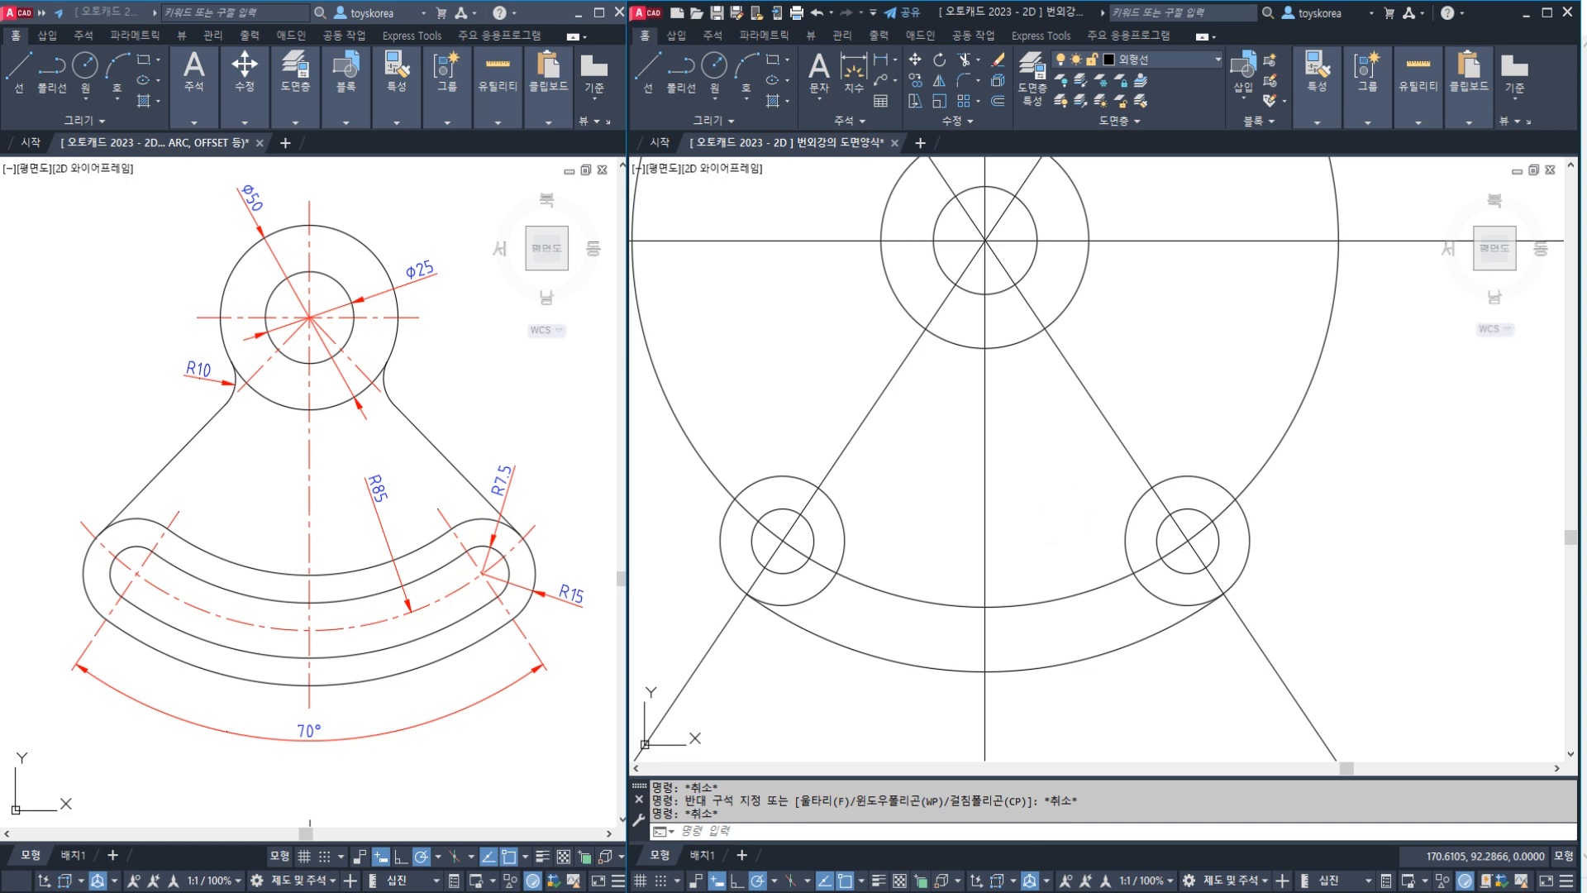
{"action": "type", "text": "o"}
{"action": "key", "text": "Return"}
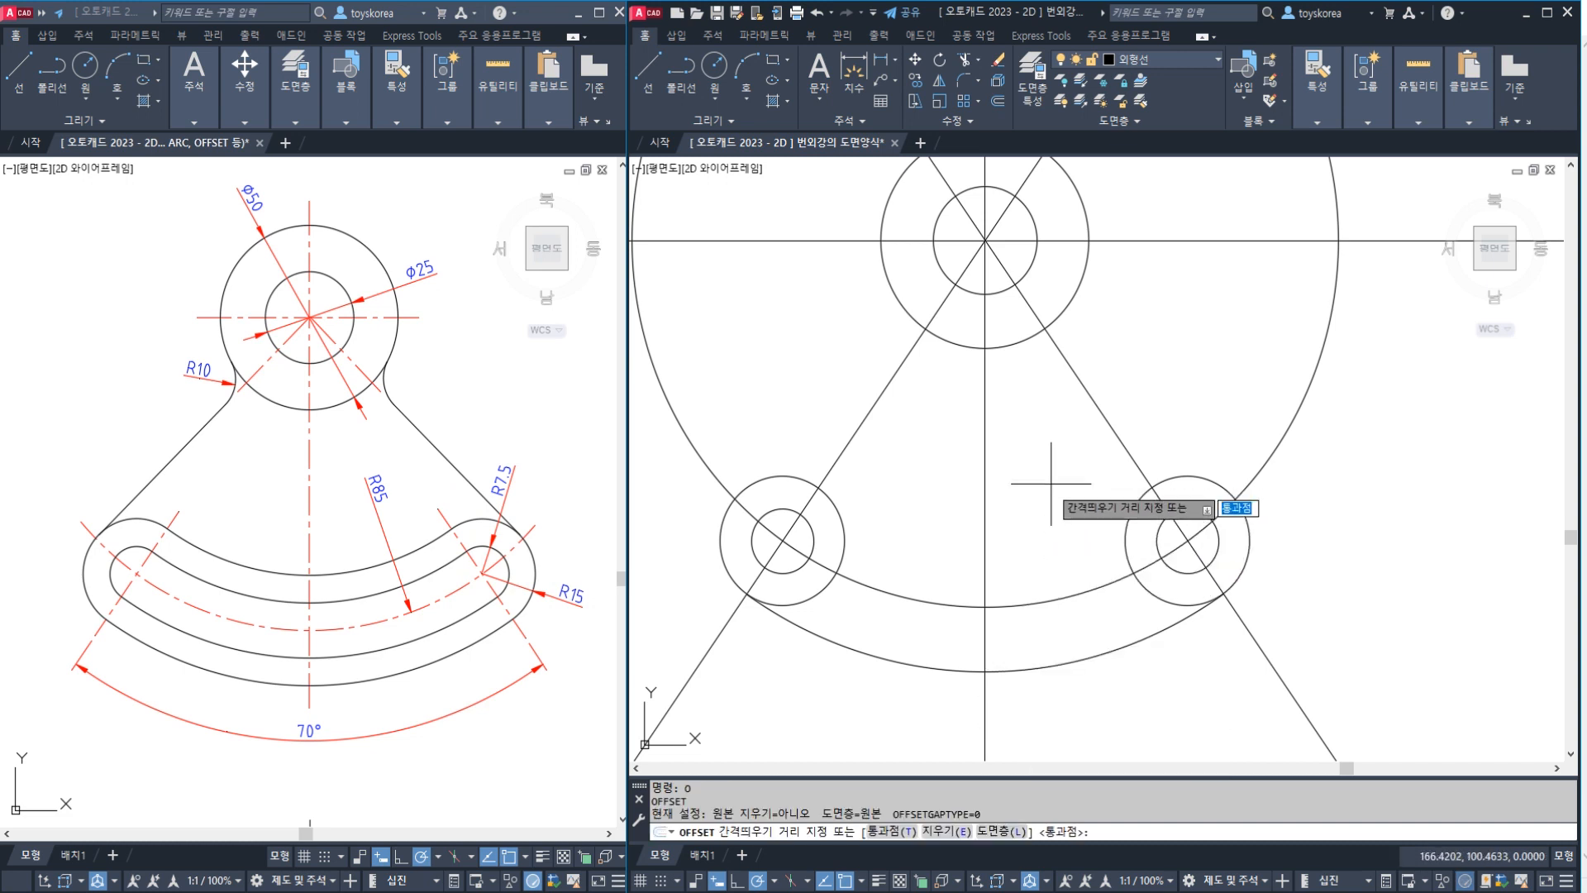
{"action": "key", "text": "Escape"}
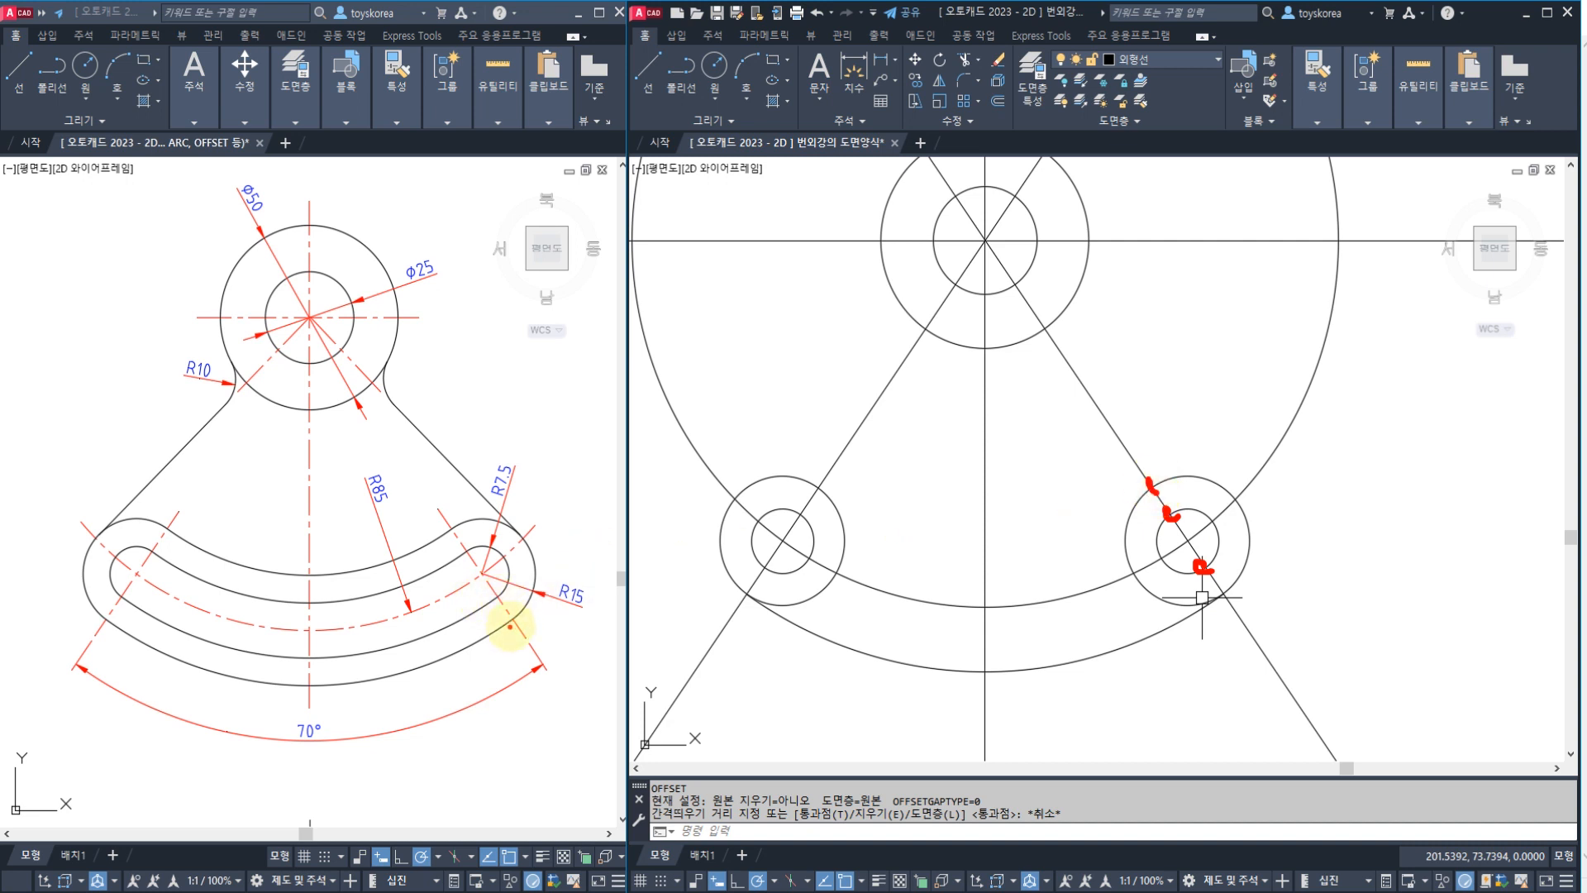
- Offset the lower outer arc with the Through option, passing through the right inner small circle's lower intersection with the slanted line
{"action": "left_click_drag", "start_coordinate": [510, 627], "coordinate": [443, 650]}
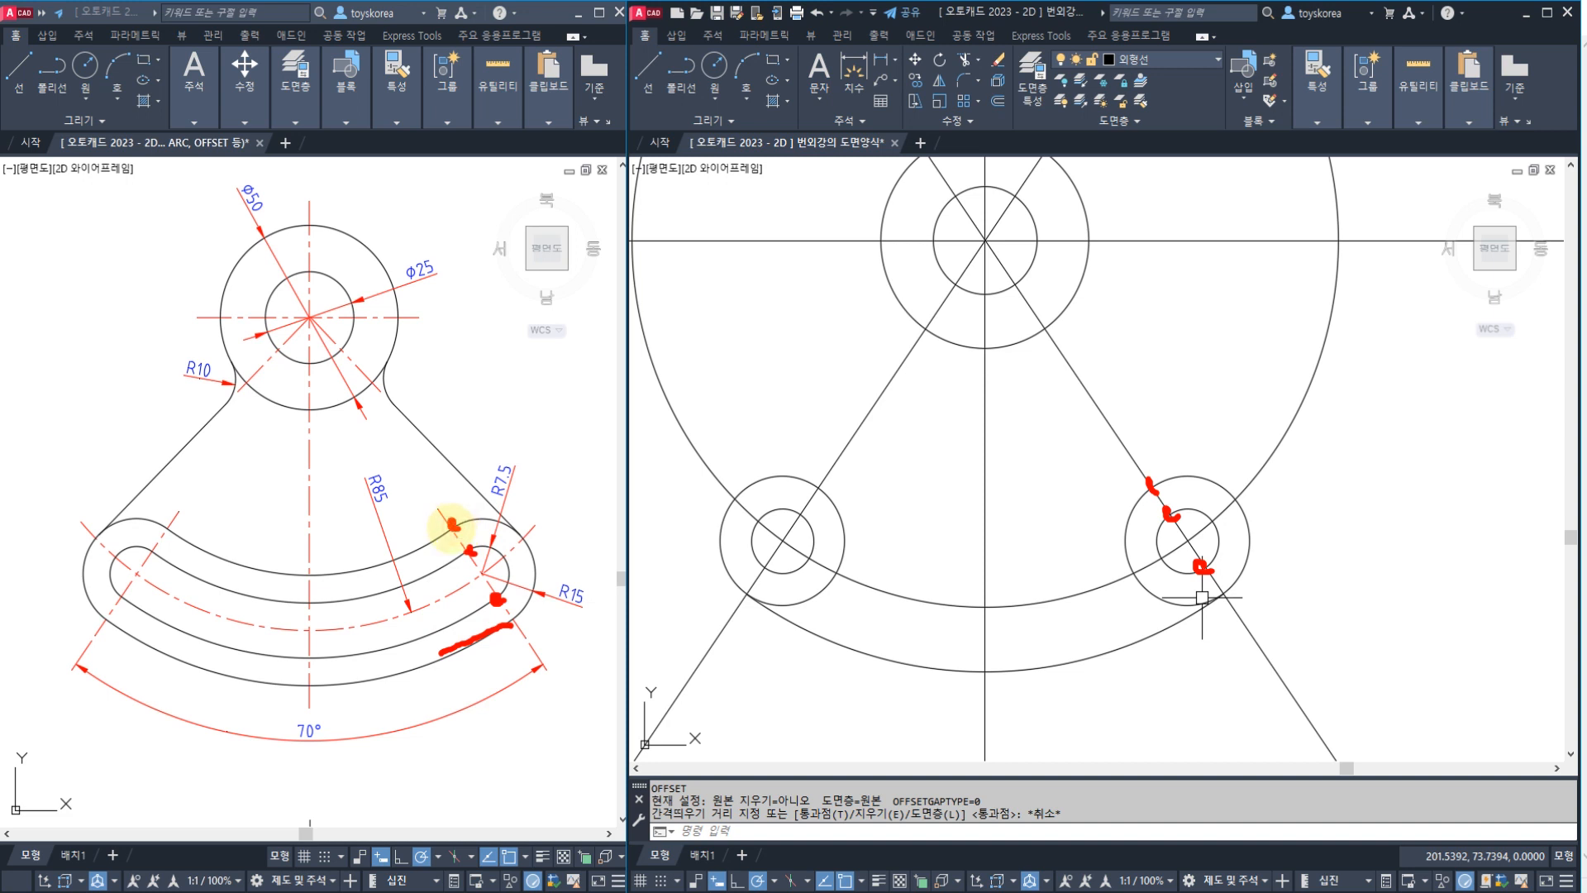
{"action": "key", "text": "Escape"}
{"action": "key", "text": "Escape"}
{"action": "key", "text": "Escape"}
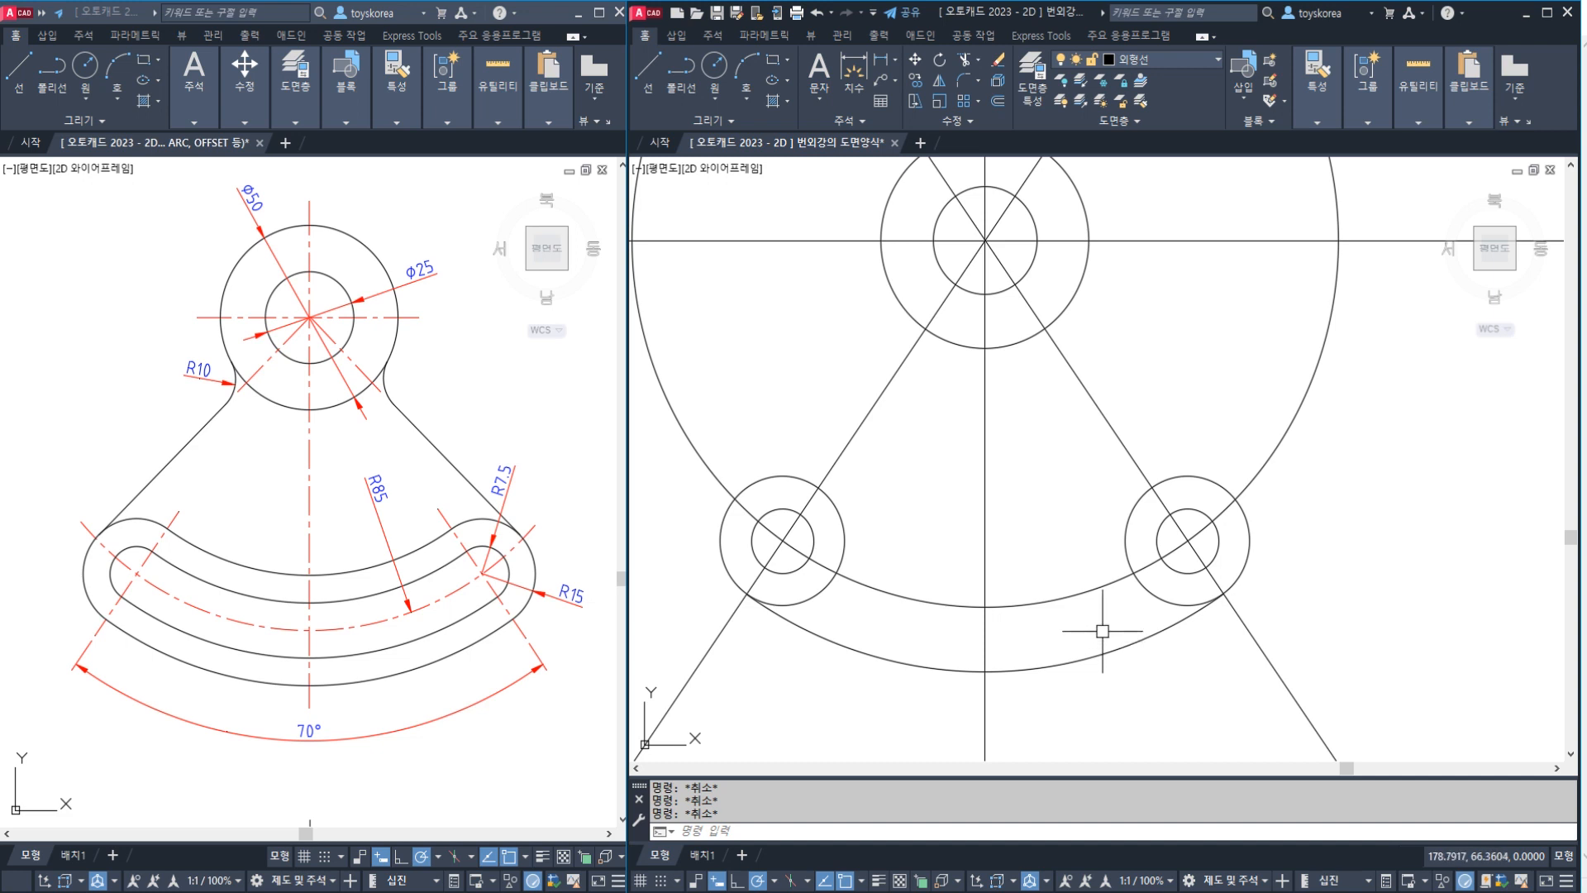
{"action": "type", "text": "o"}
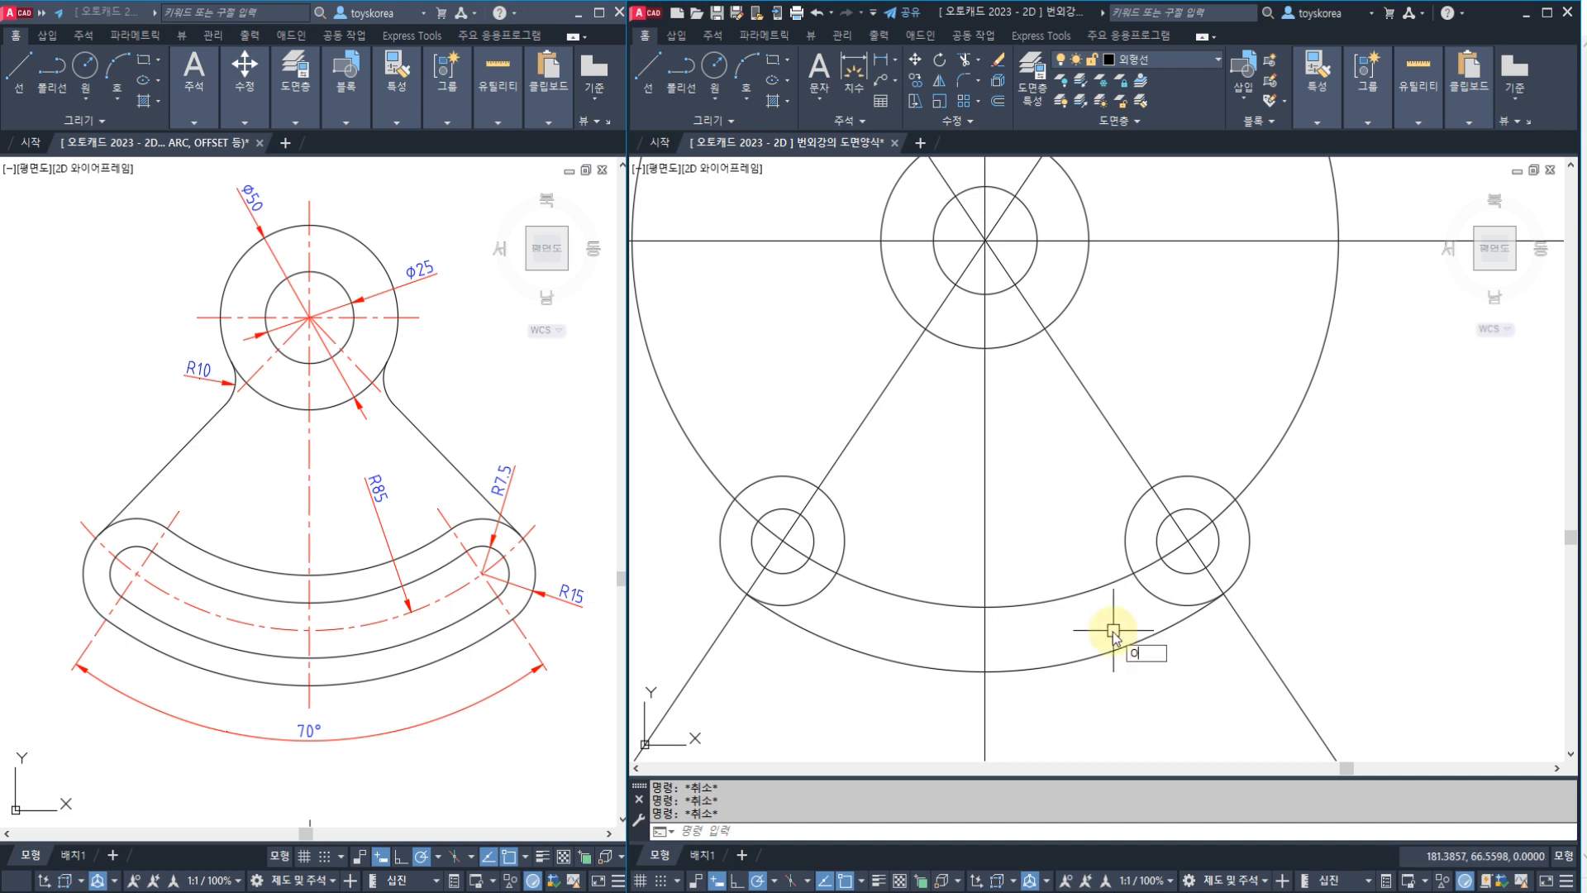
{"action": "key", "text": "Return"}
{"action": "type", "text": "o"}
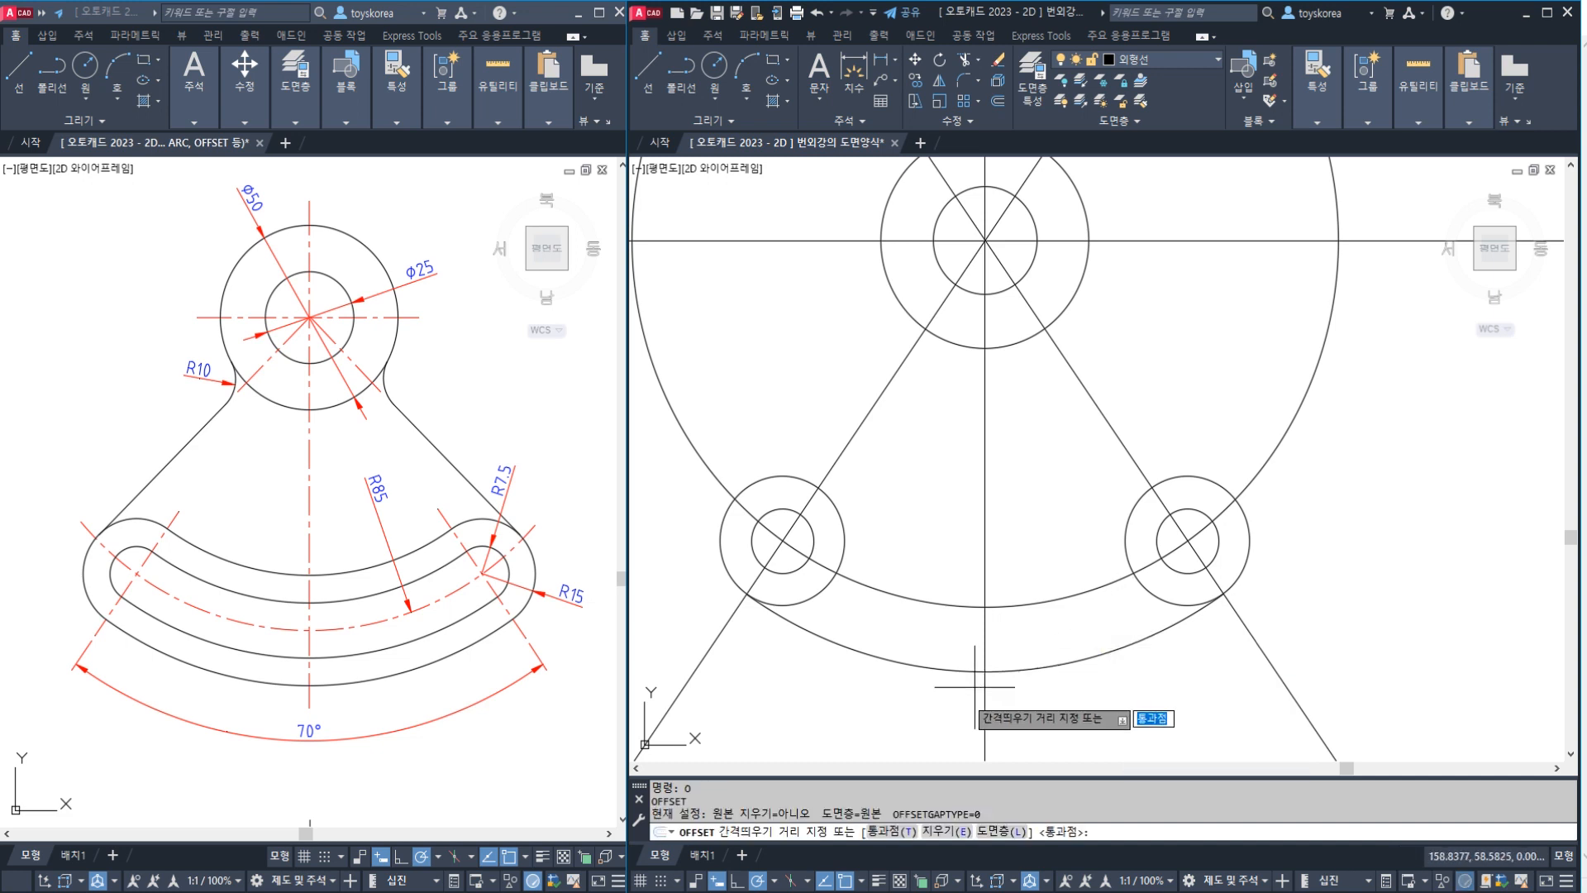
{"action": "key", "text": "Return"}
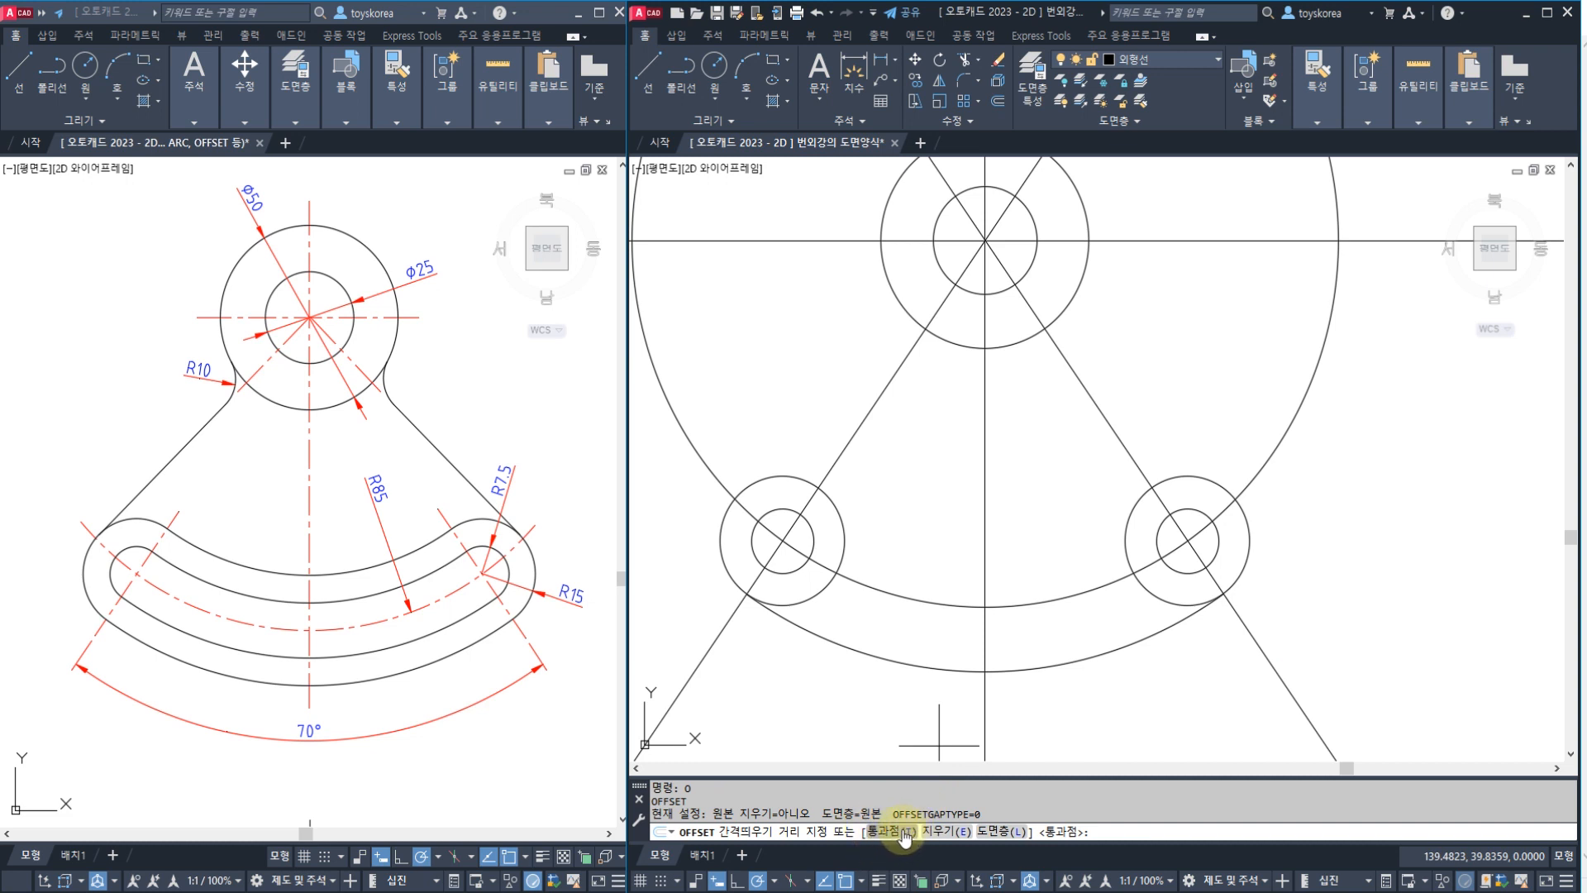
{"action": "type", "text": "T"}
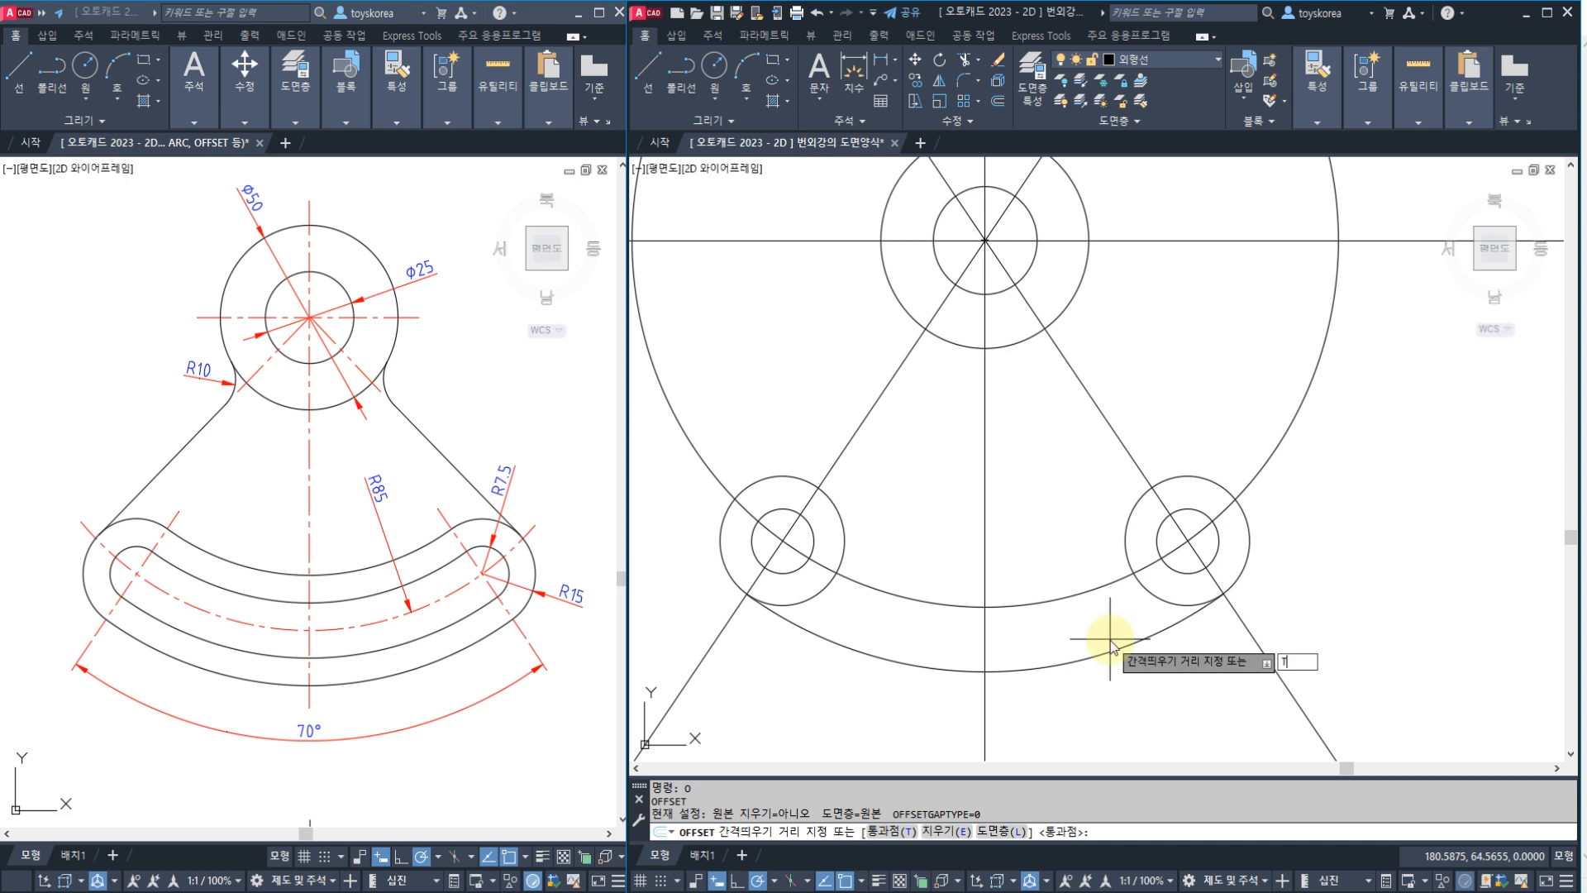
{"action": "key", "text": "Return"}
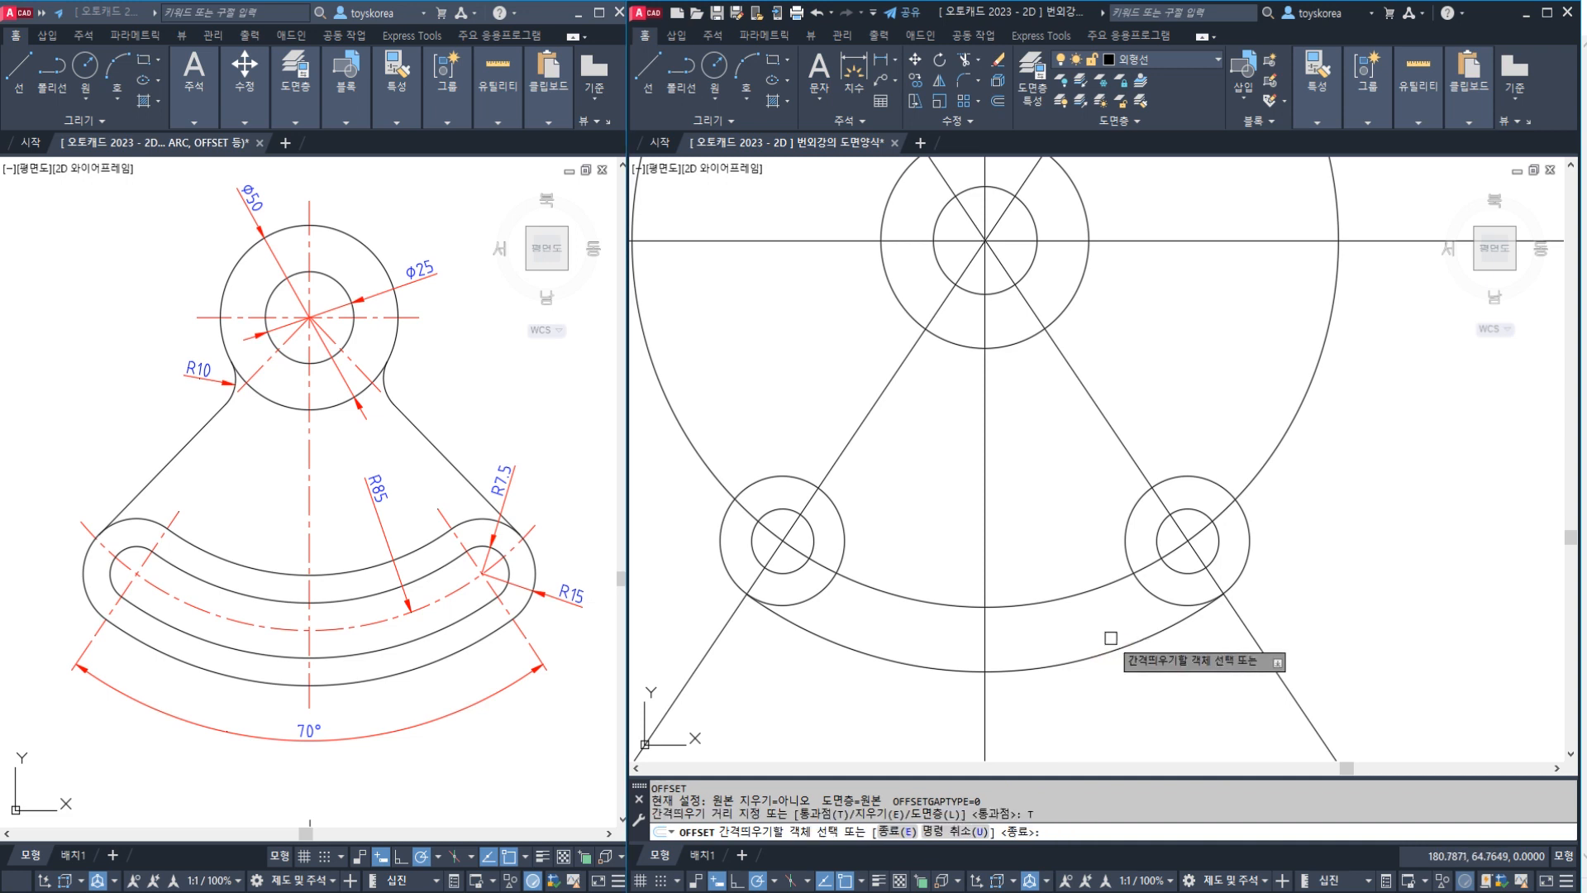
{"action": "left_click", "coordinate": [1163, 629]}
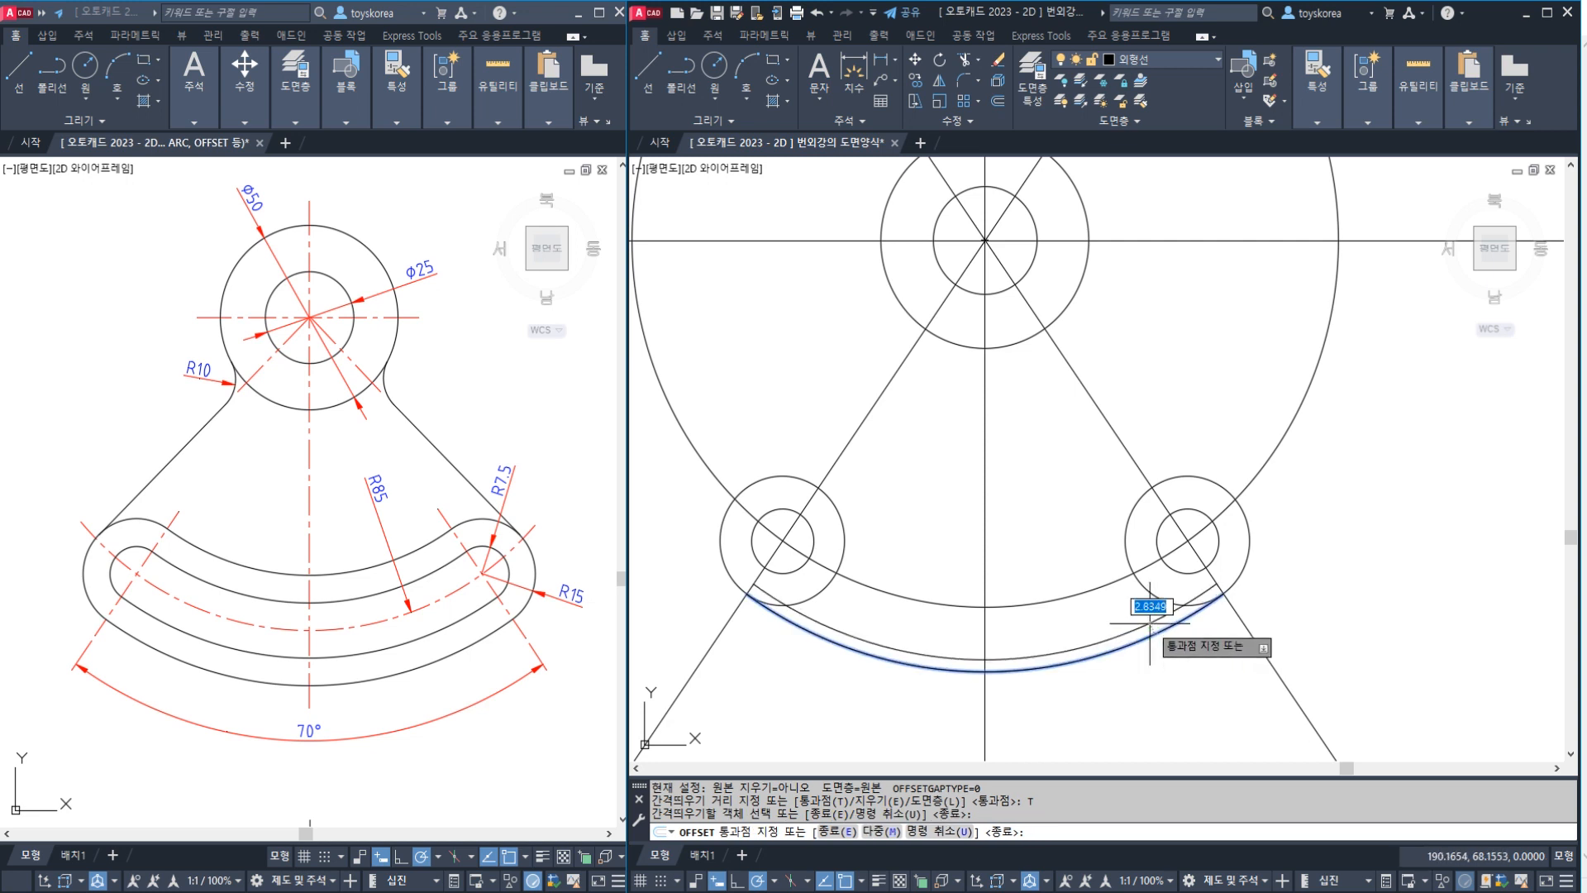
{"action": "left_click", "coordinate": [1198, 575]}
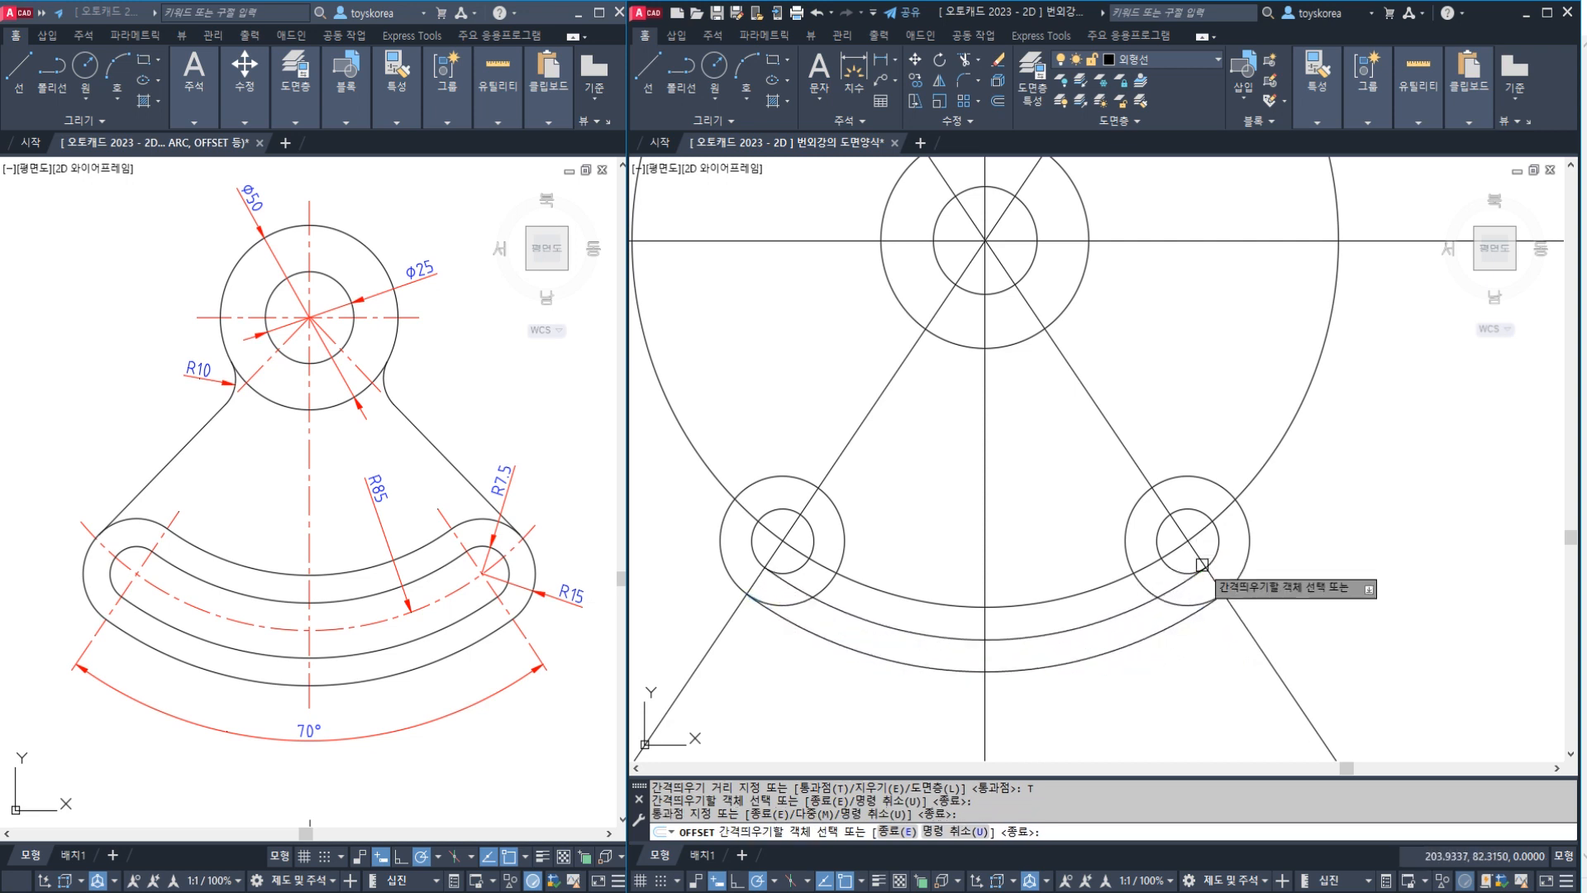
- Offset the new arc through the right inner small circle's upper intersection with the slanted line, and that copy through the outer circle's upper intersection
{"action": "left_click", "coordinate": [1120, 616]}
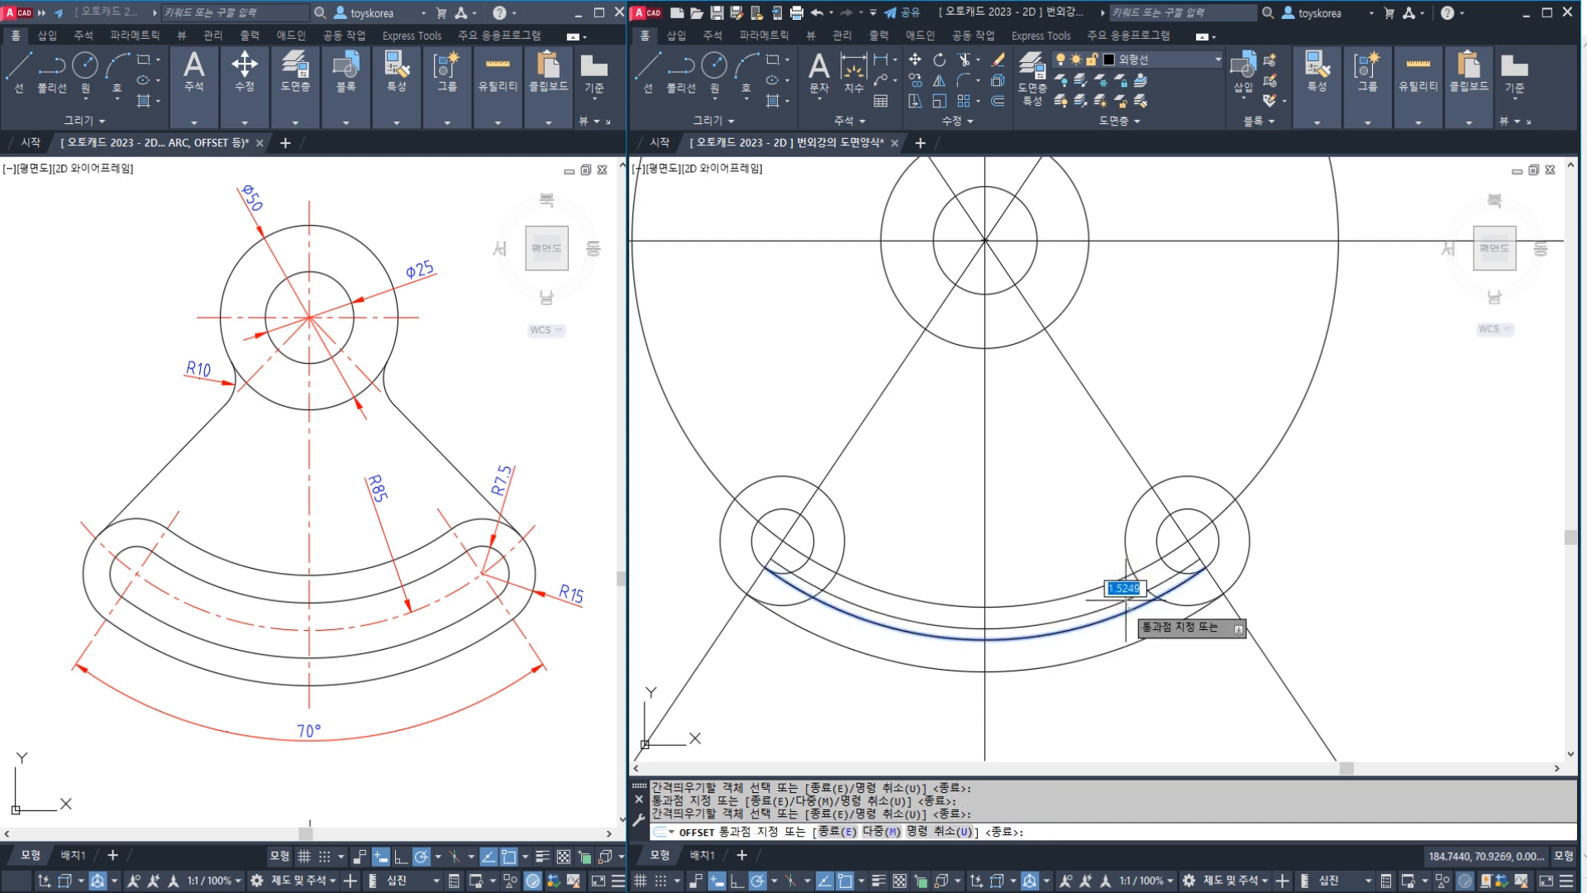
{"action": "left_click", "coordinate": [1169, 515]}
{"action": "left_click", "coordinate": [1109, 548]}
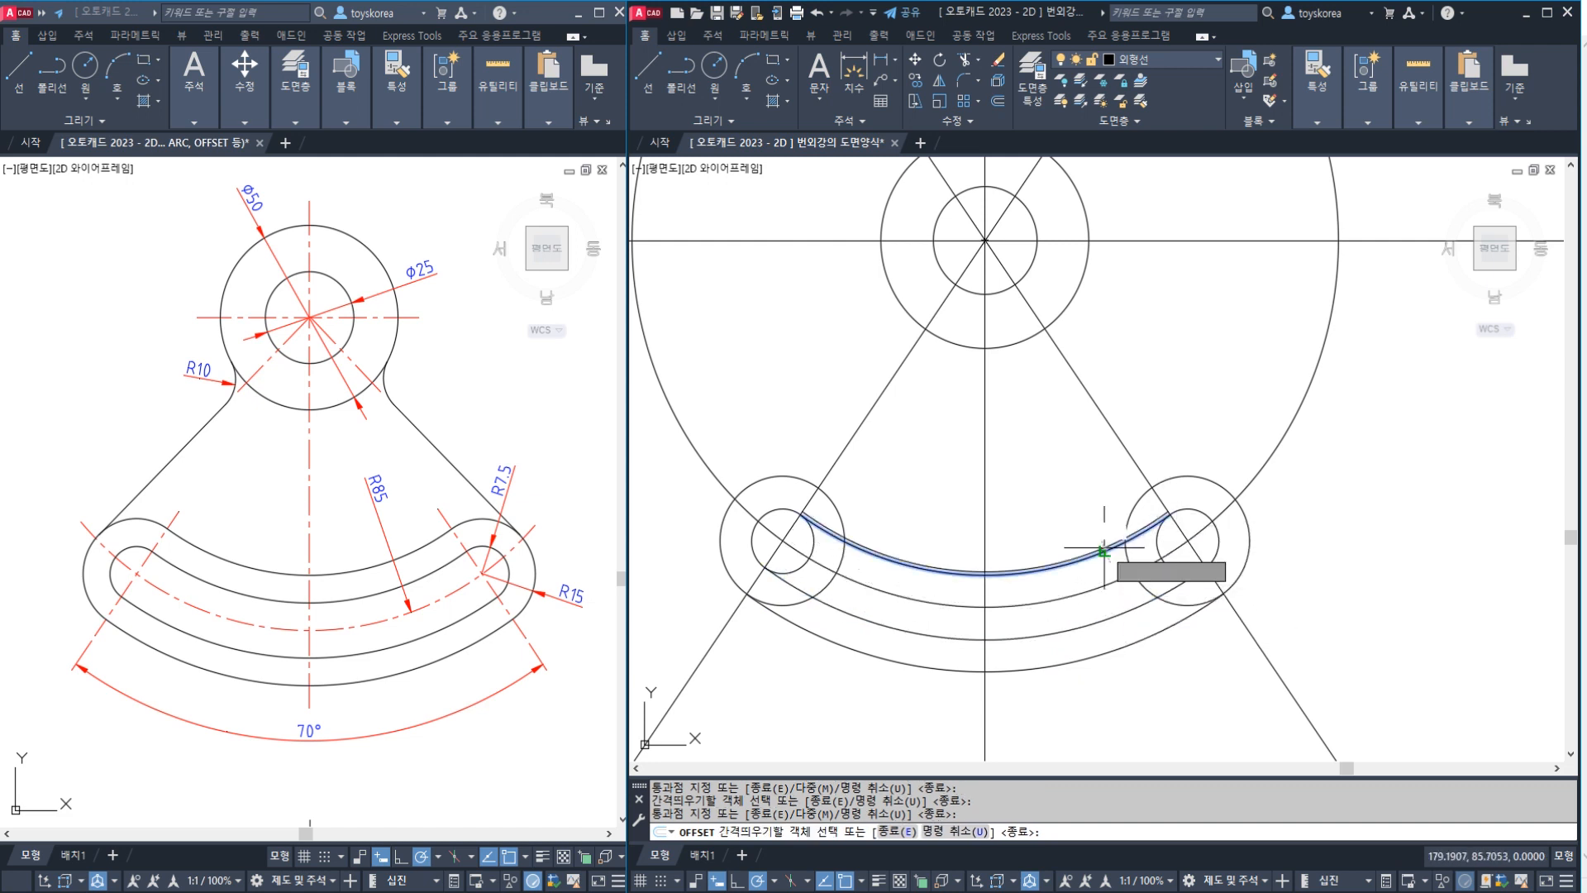
{"action": "left_click", "coordinate": [1152, 487]}
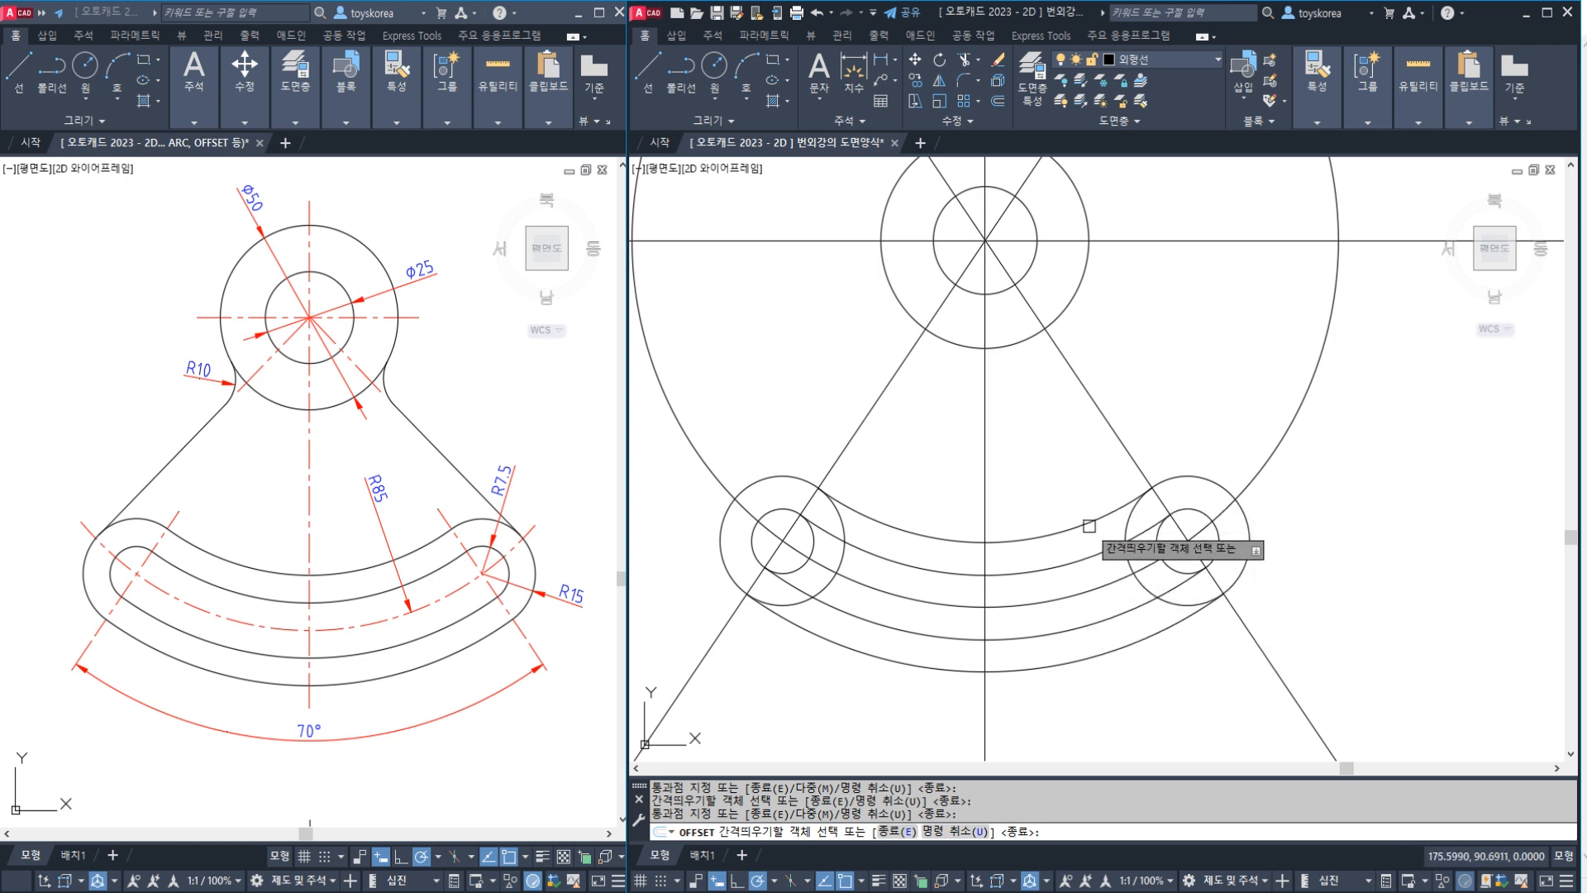
{"action": "key", "text": "Escape"}
{"action": "key", "text": "Escape"}
{"action": "key", "text": "Escape"}
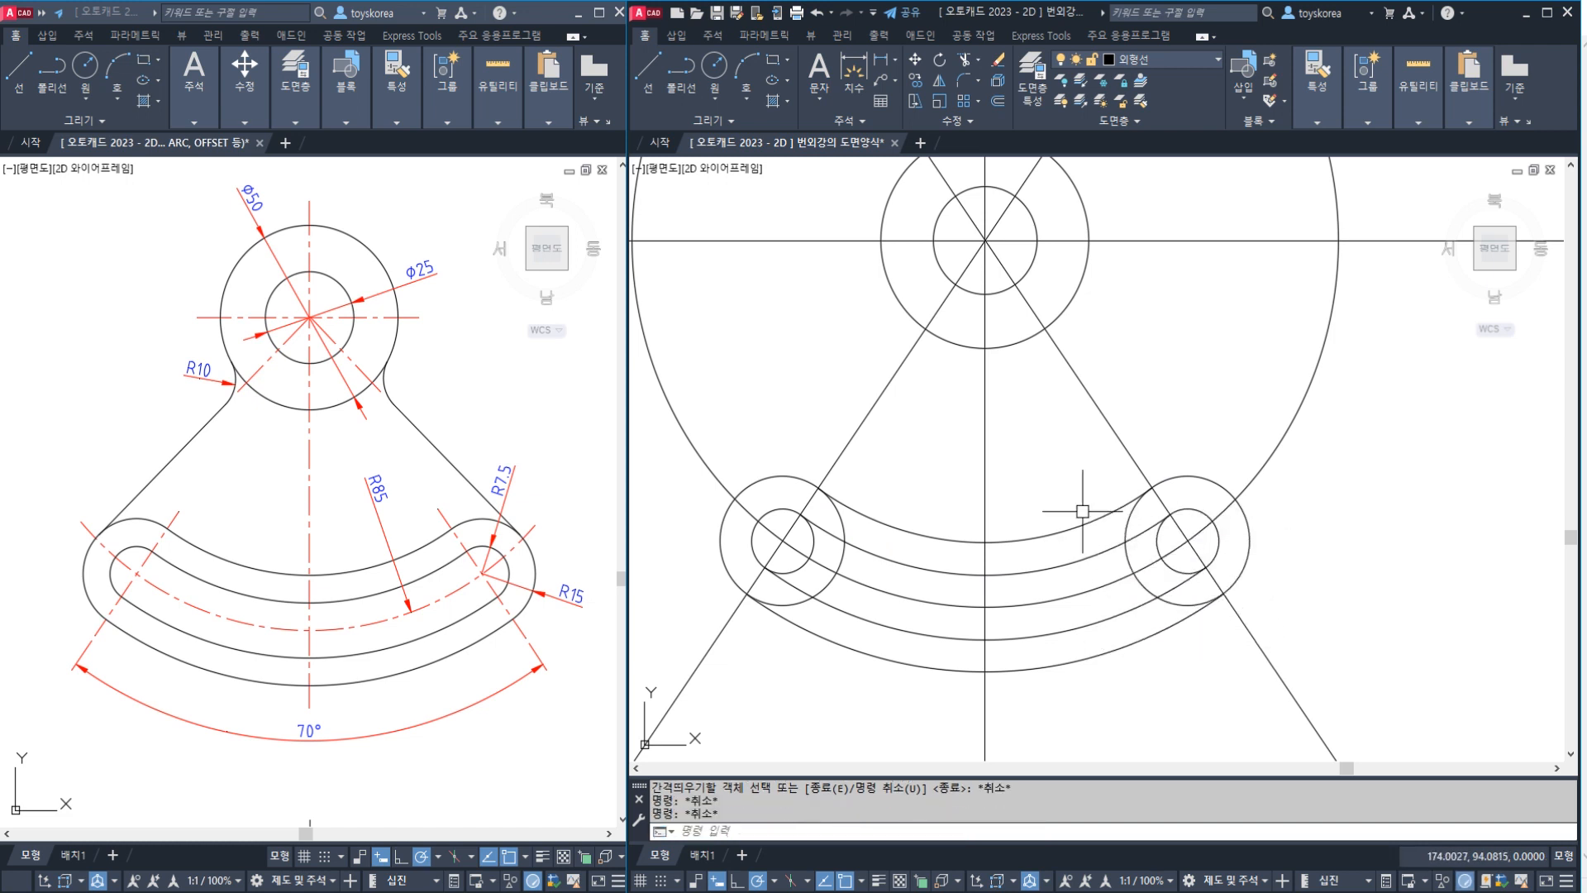
- Trim the inward-facing halves of the four small circles using the two slanted construction lines as cutting edges, and save the drawing
{"action": "type", "text": "TR"}
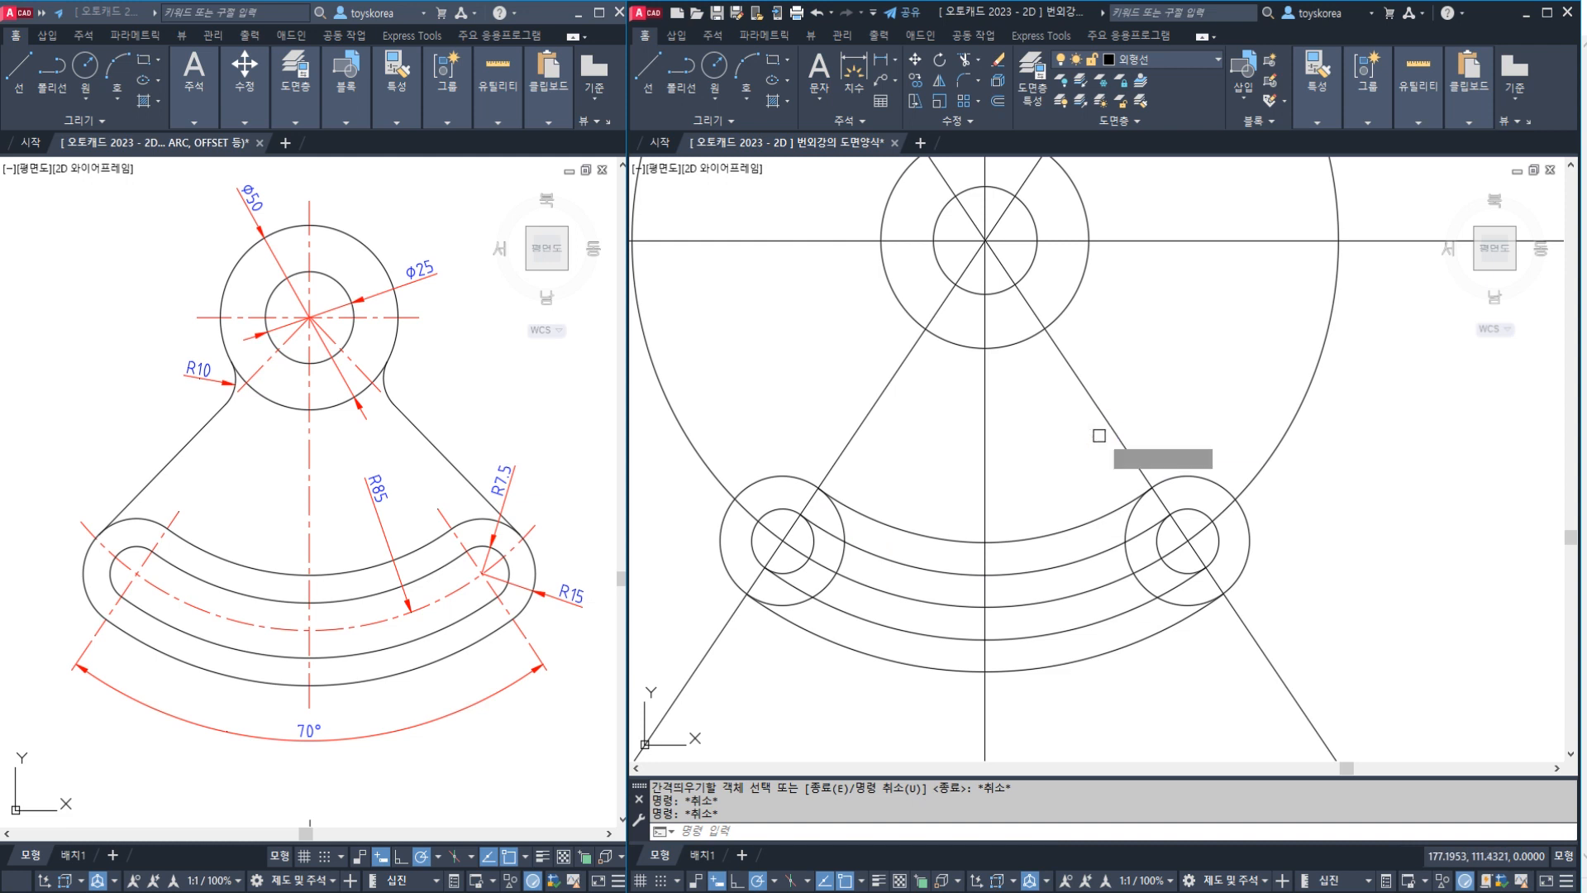
{"action": "key", "text": "Return"}
{"action": "left_click", "coordinate": [1106, 421]}
{"action": "left_click", "coordinate": [887, 390]}
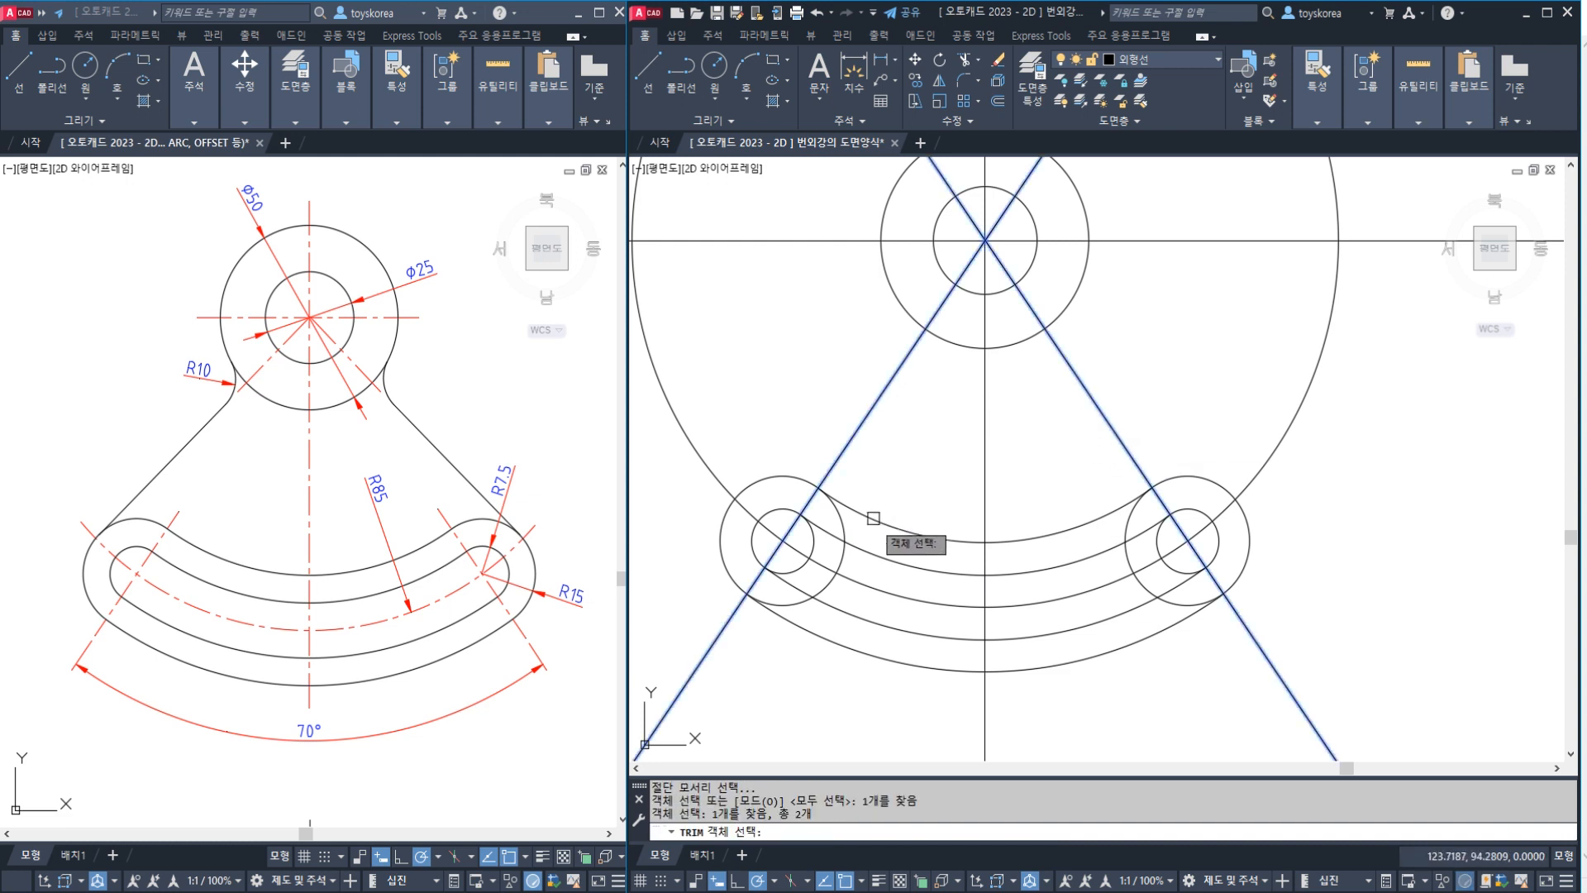
{"action": "key", "text": "Return"}
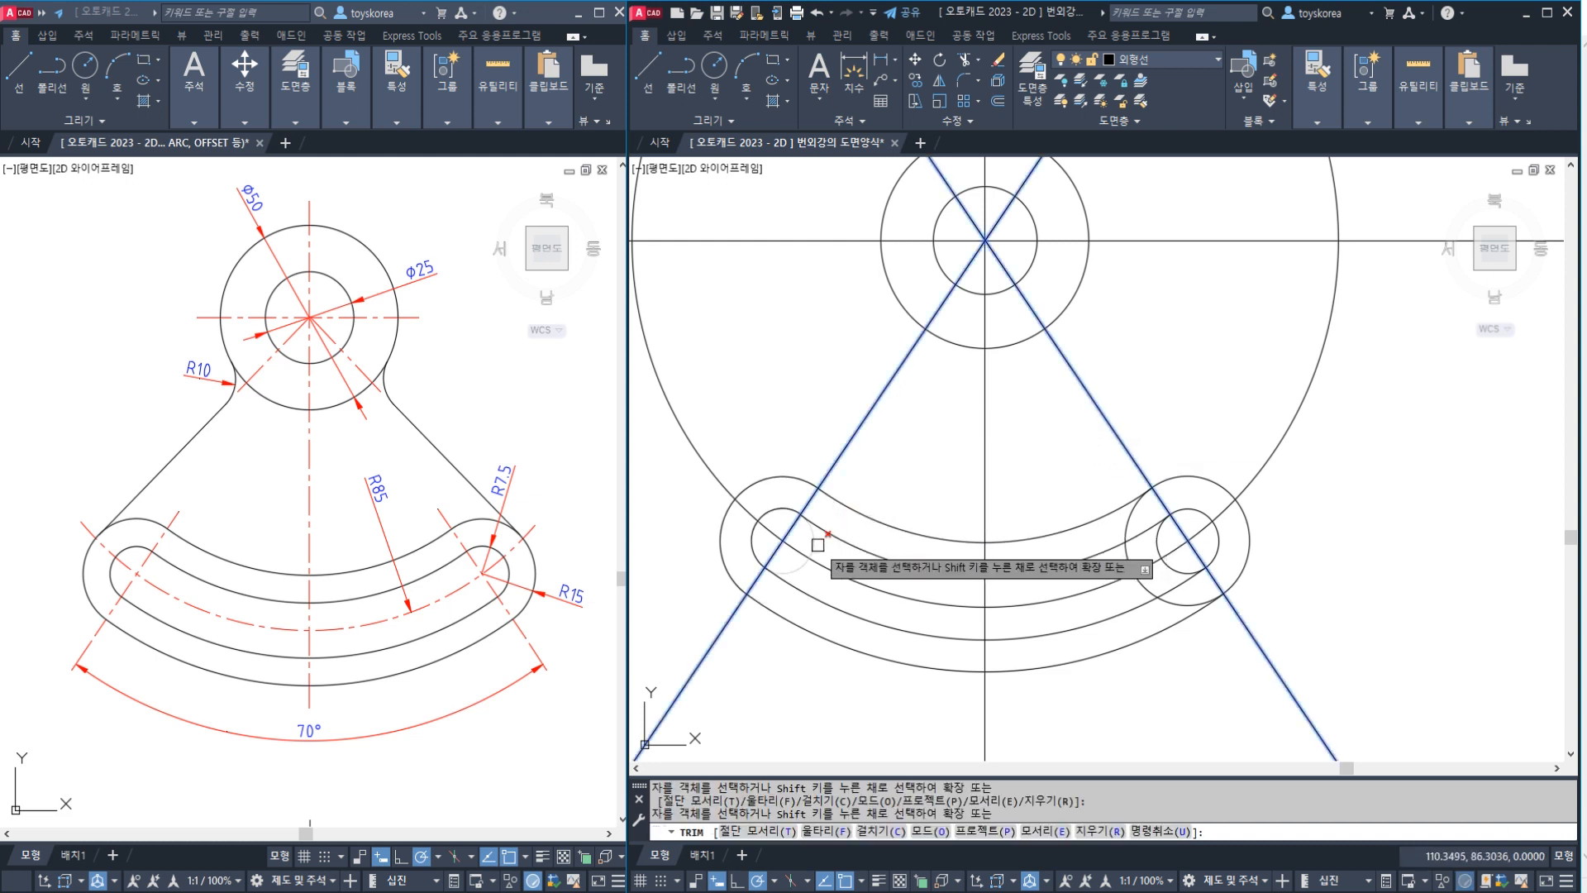
{"action": "left_click", "coordinate": [1126, 547]}
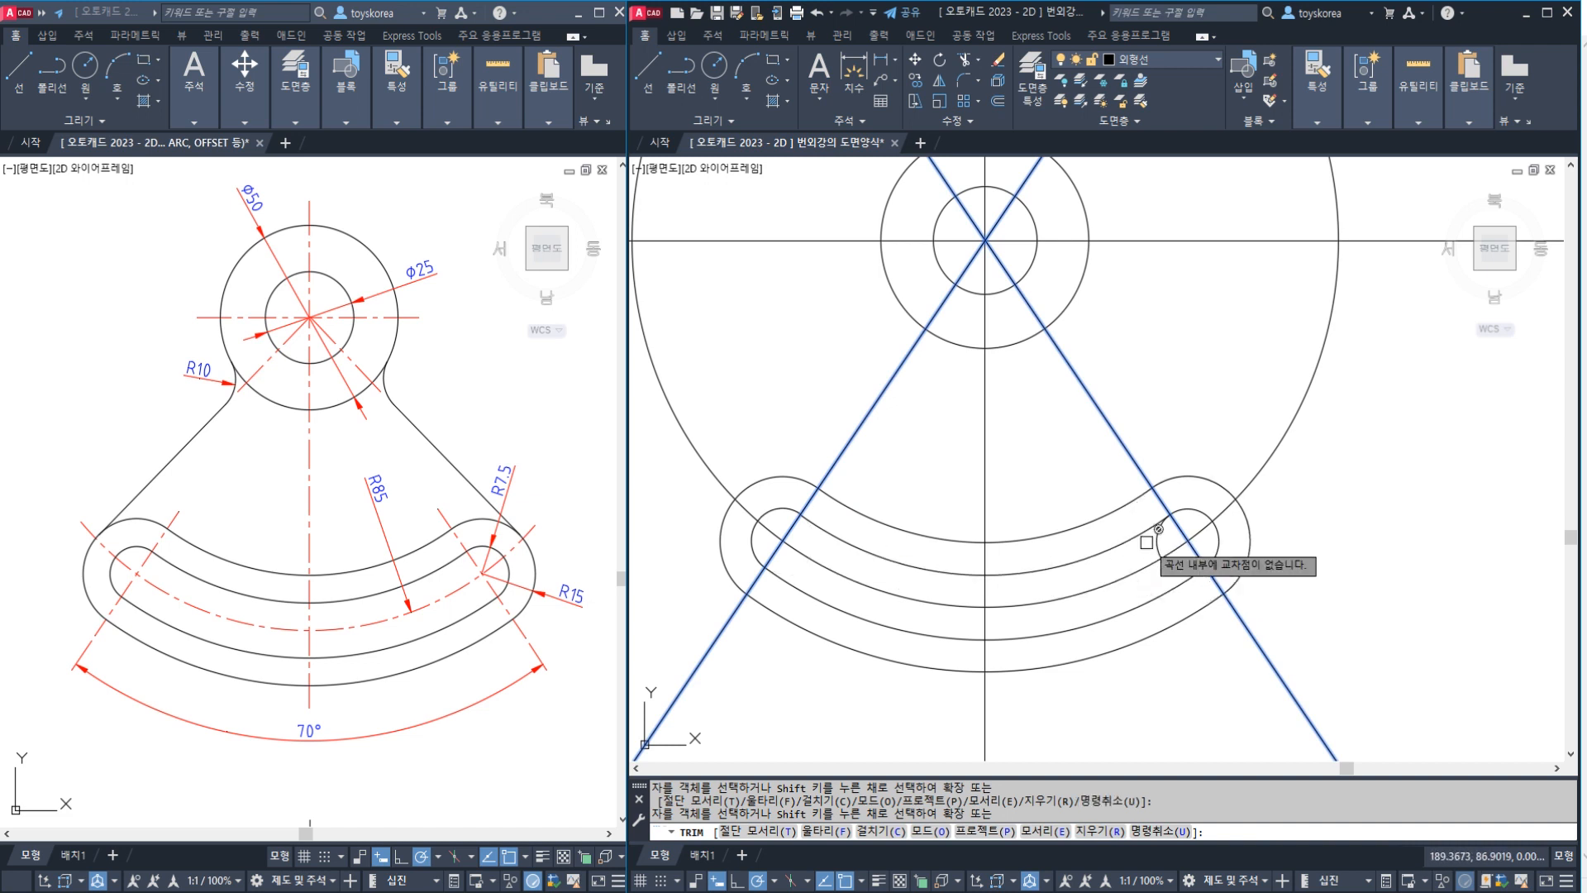
{"action": "key", "text": "Escape"}
{"action": "mouse_move", "coordinate": [889, 442]}
{"action": "middle_mouse_down"}
{"action": "mouse_move", "coordinate": [971, 502]}
{"action": "mouse_move", "coordinate": [951, 503]}
{"action": "middle_mouse_up"}
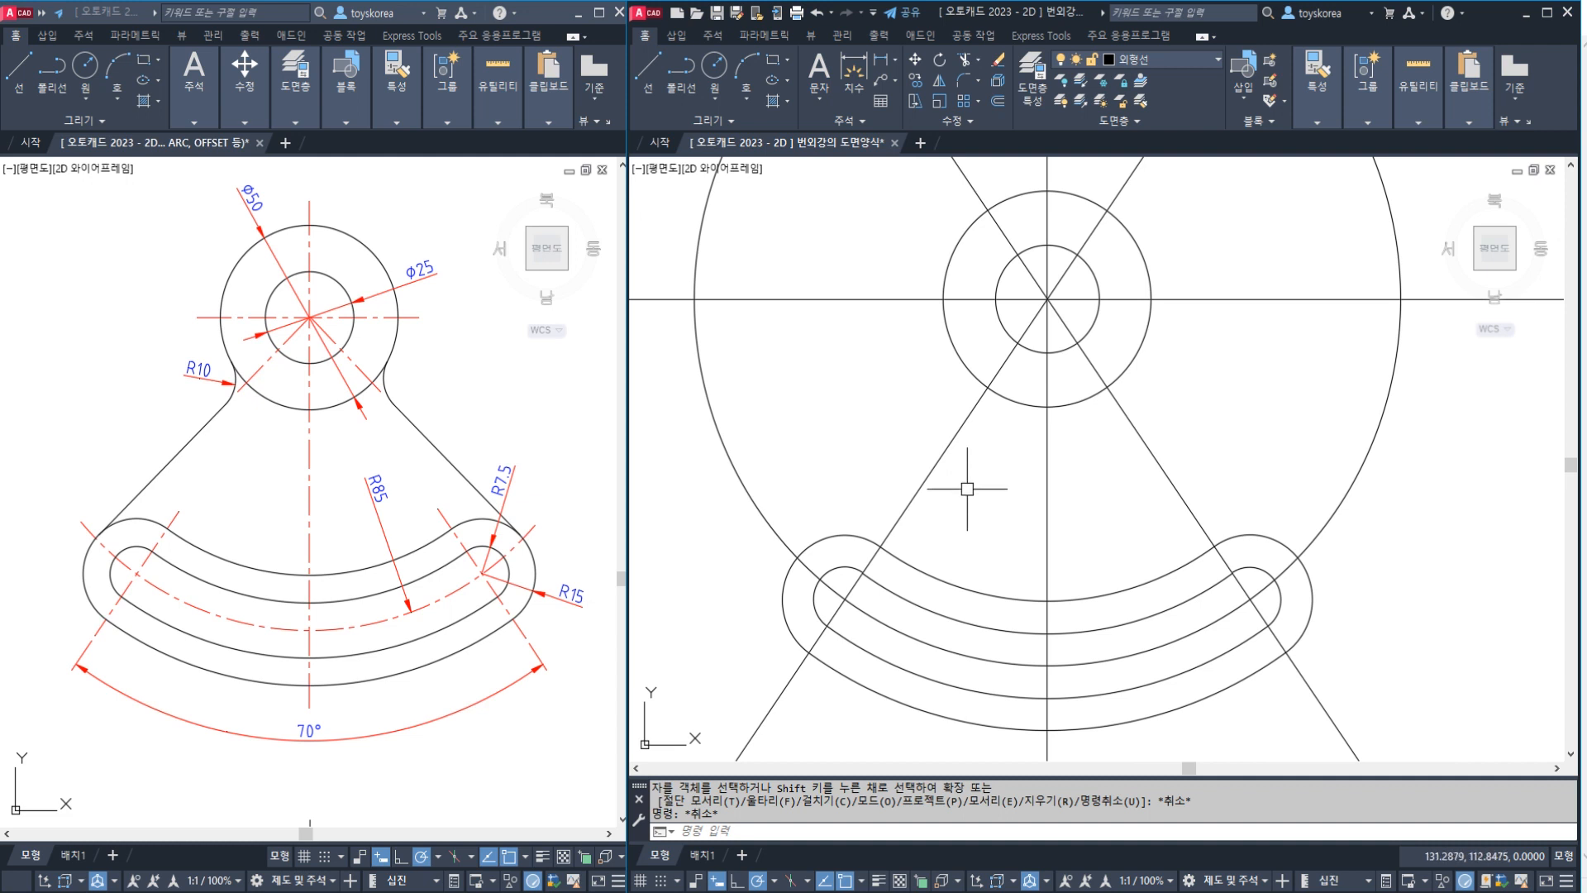
{"action": "key", "text": "ctrl+s"}
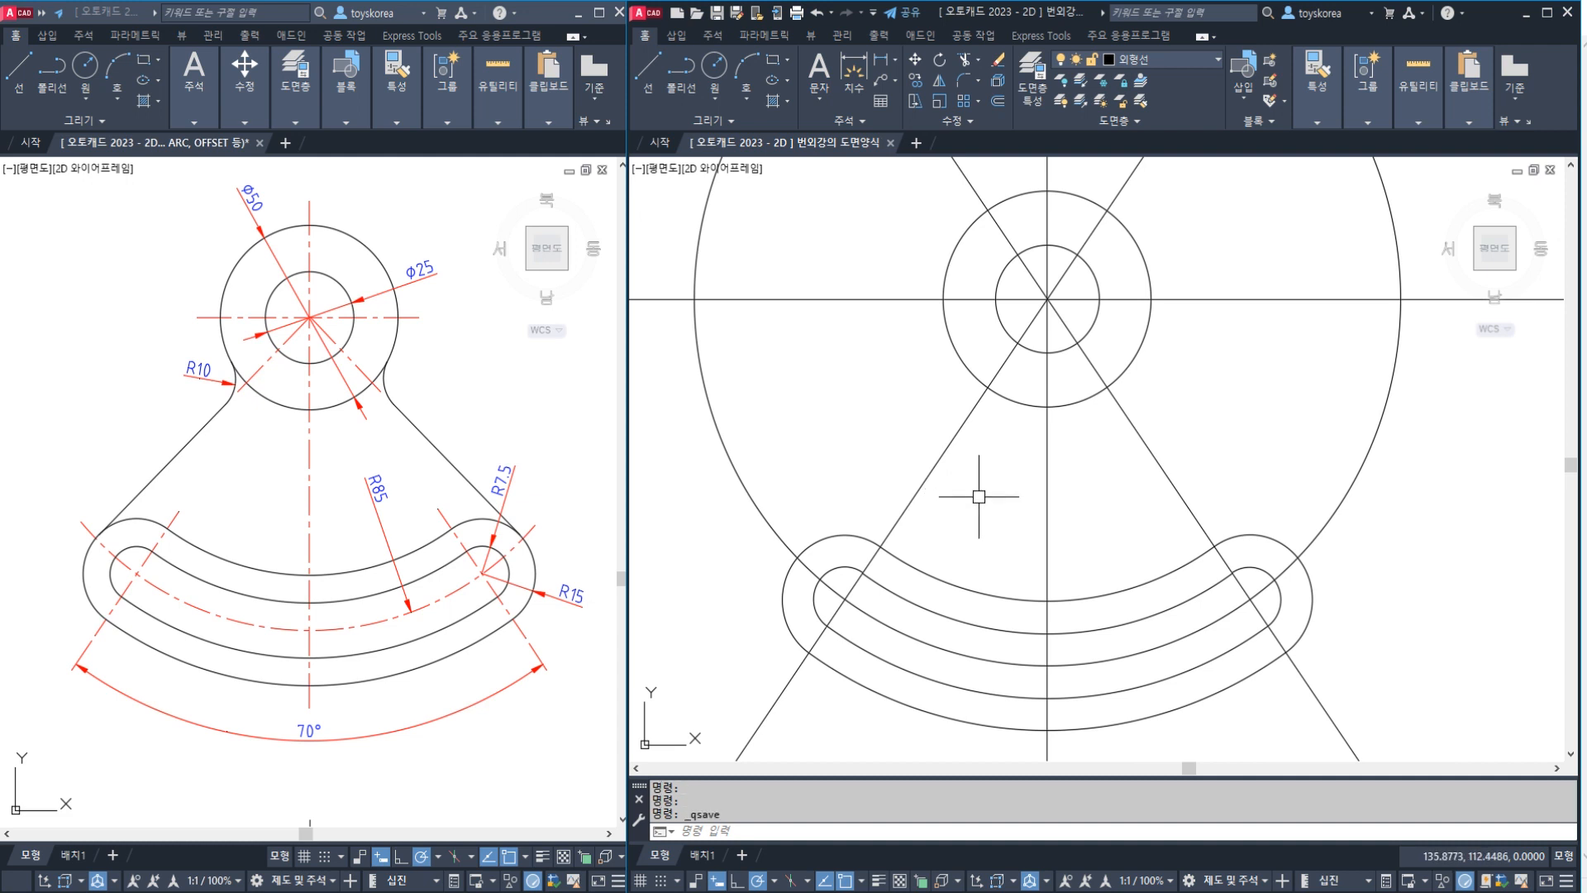
- Examine the reference's left slanted side line, tracing it from the large circles' center to where it meets the R15 slot end
{"action": "key", "text": "ctrl+2"}
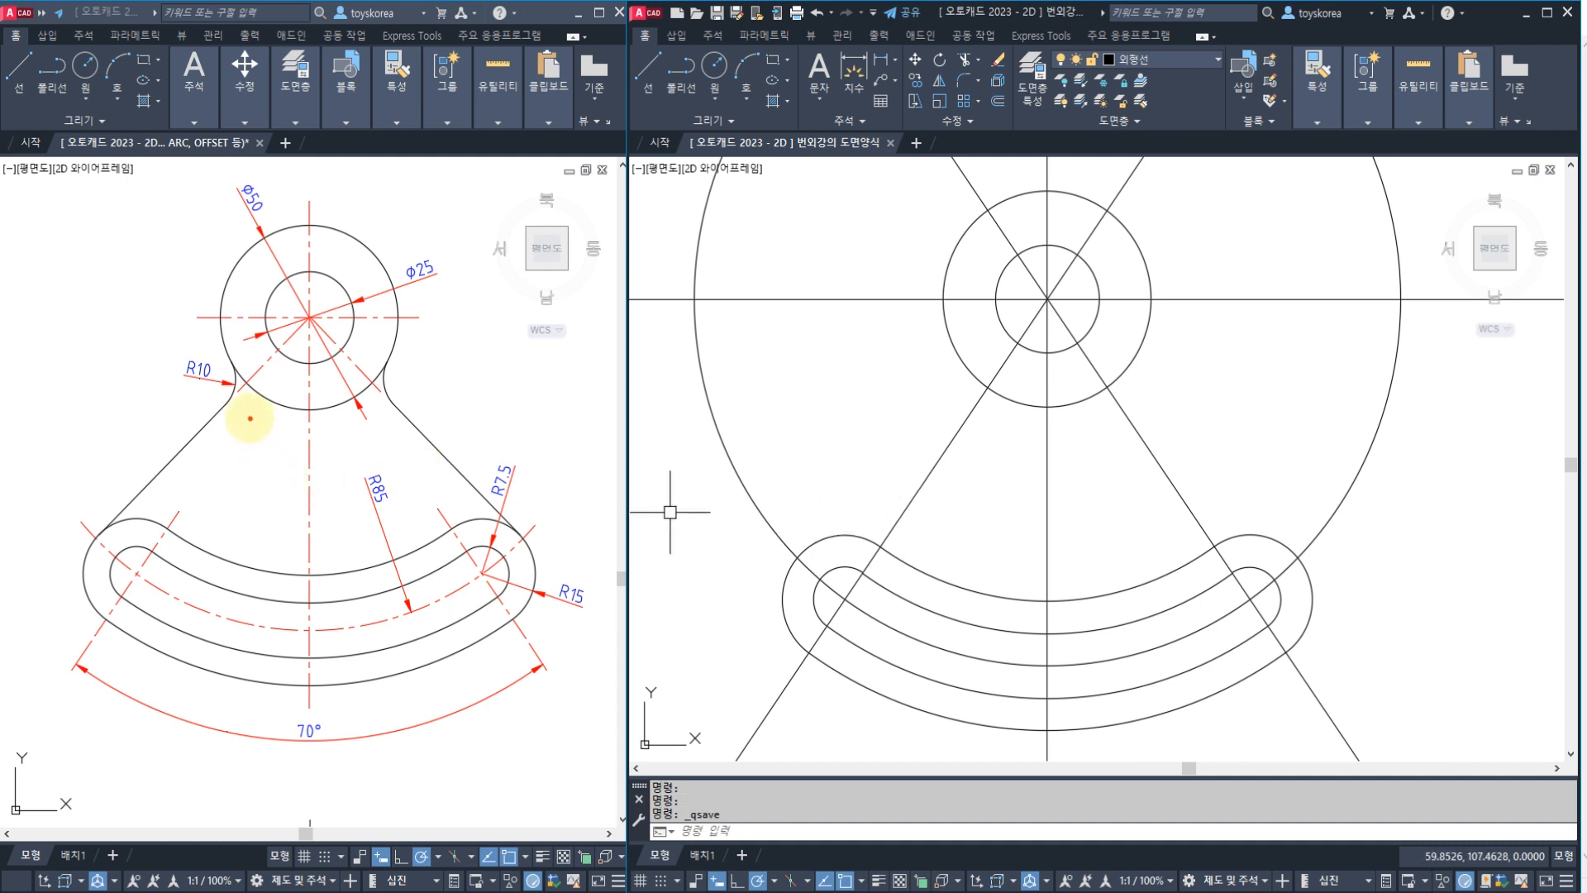
{"action": "left_click_drag", "start_coordinate": [229, 403], "coordinate": [172, 461]}
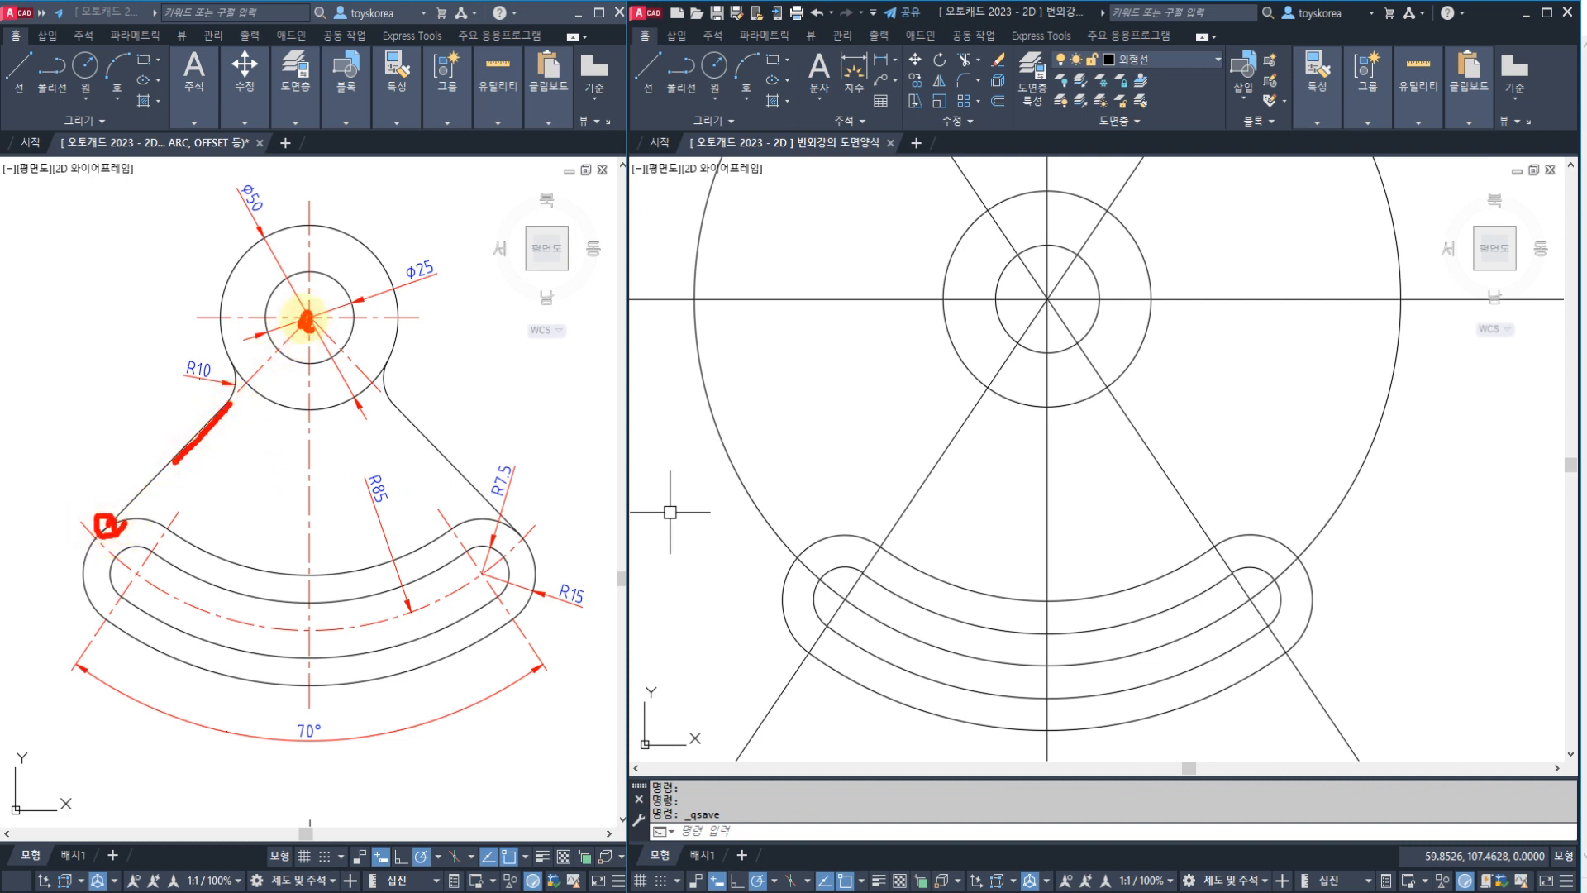
{"action": "mouse_move", "coordinate": [306, 320]}
{"action": "left_mouse_down"}
{"action": "mouse_move", "coordinate": [96, 519]}
{"action": "mouse_move", "coordinate": [111, 547]}
{"action": "left_mouse_up"}
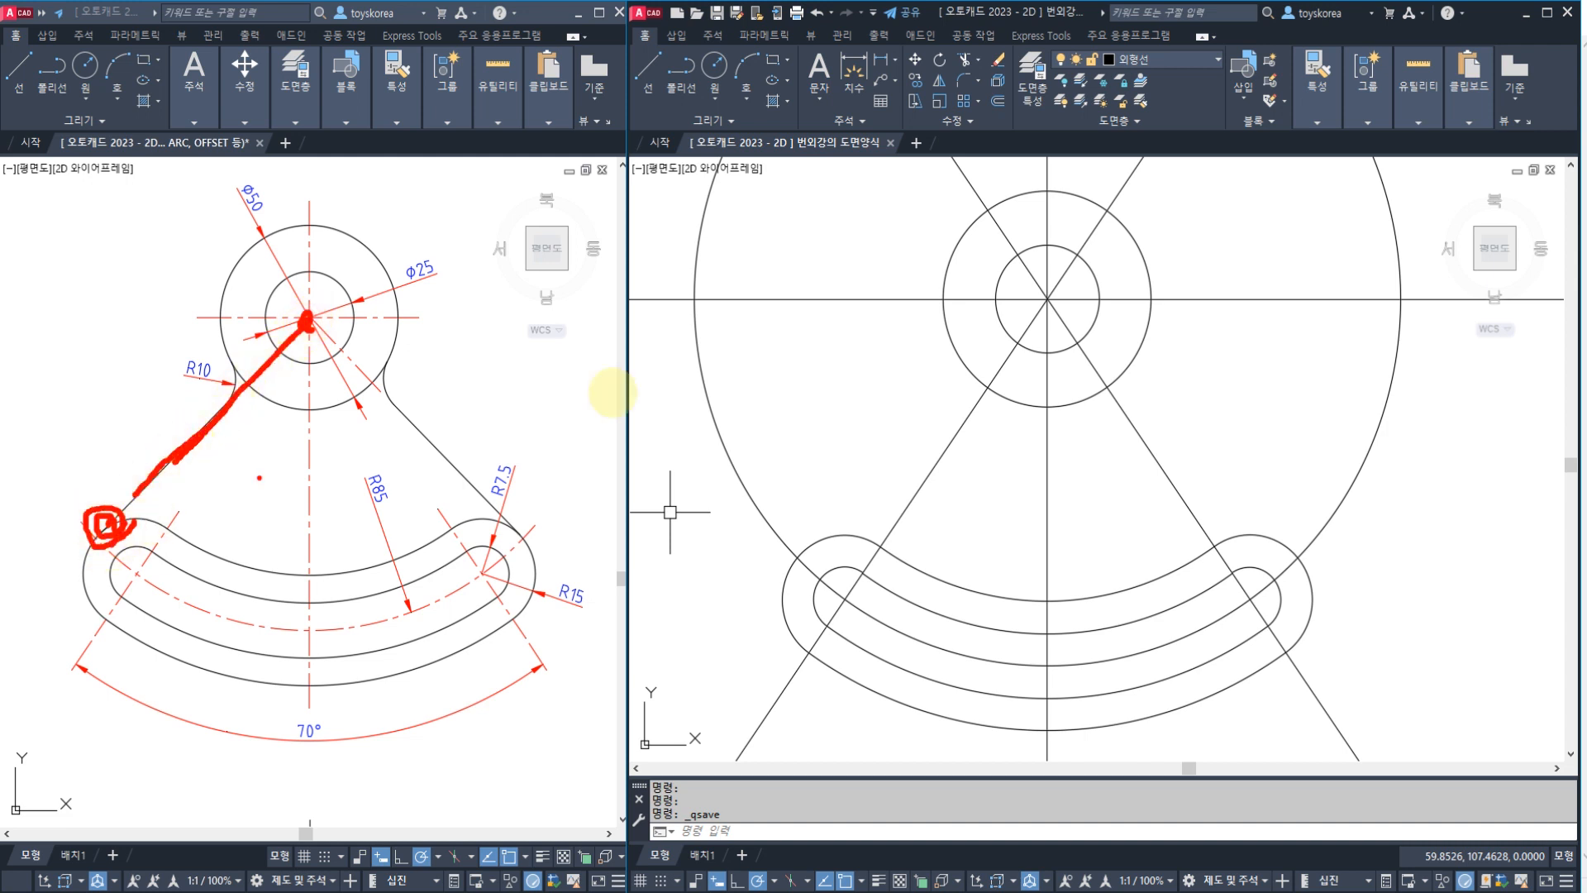
{"action": "key", "text": "Escape"}
{"action": "key", "text": "Escape"}
{"action": "key", "text": "Escape"}
{"action": "type", "text": "l"}
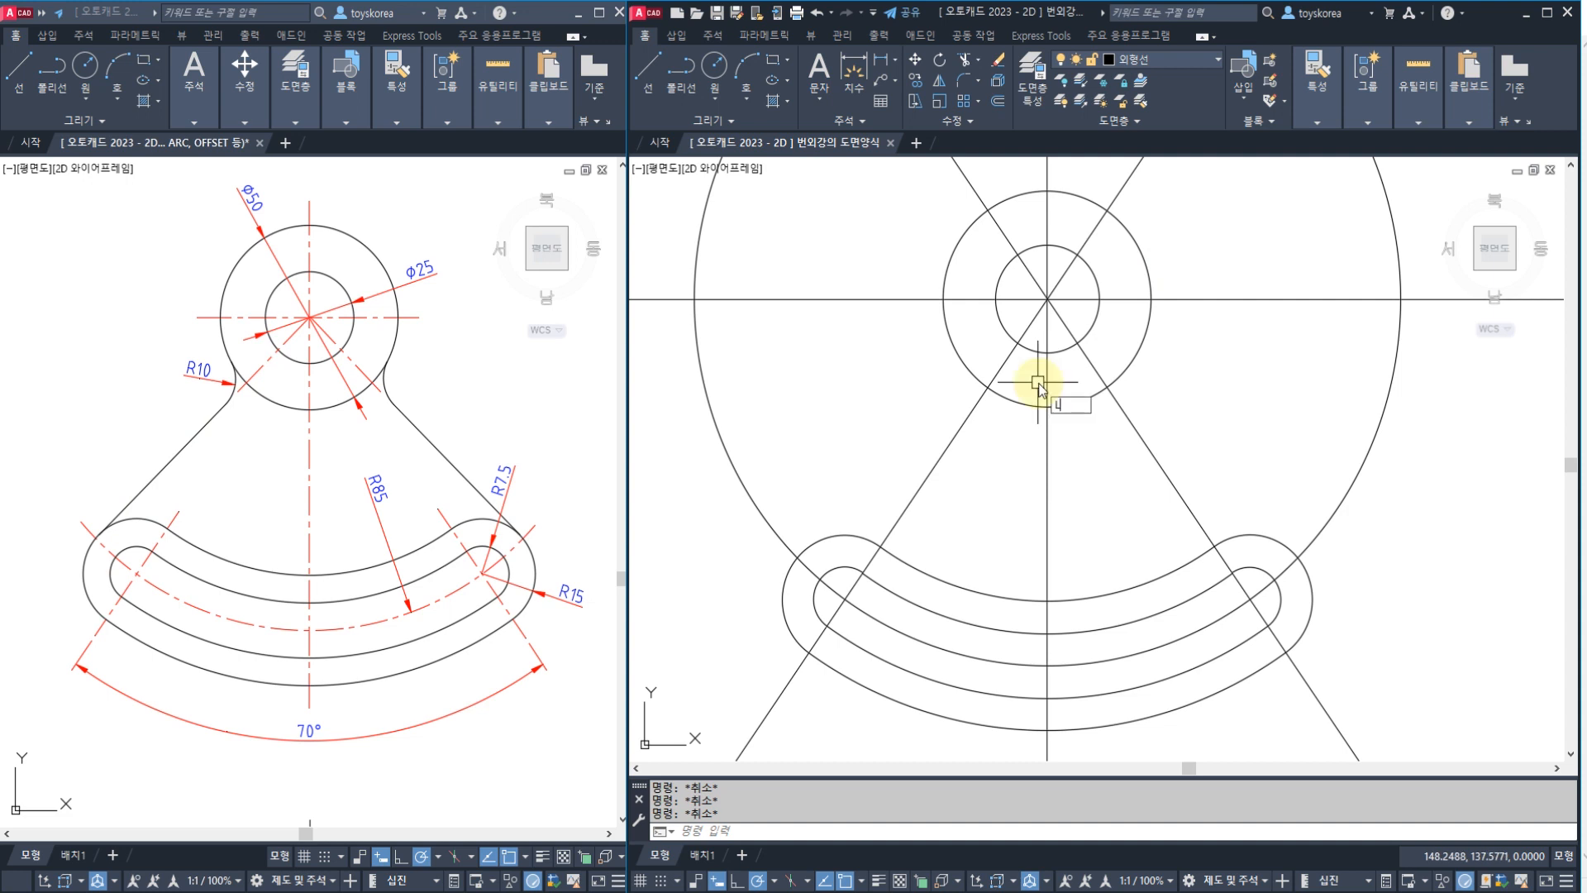
{"action": "key", "text": "Return"}
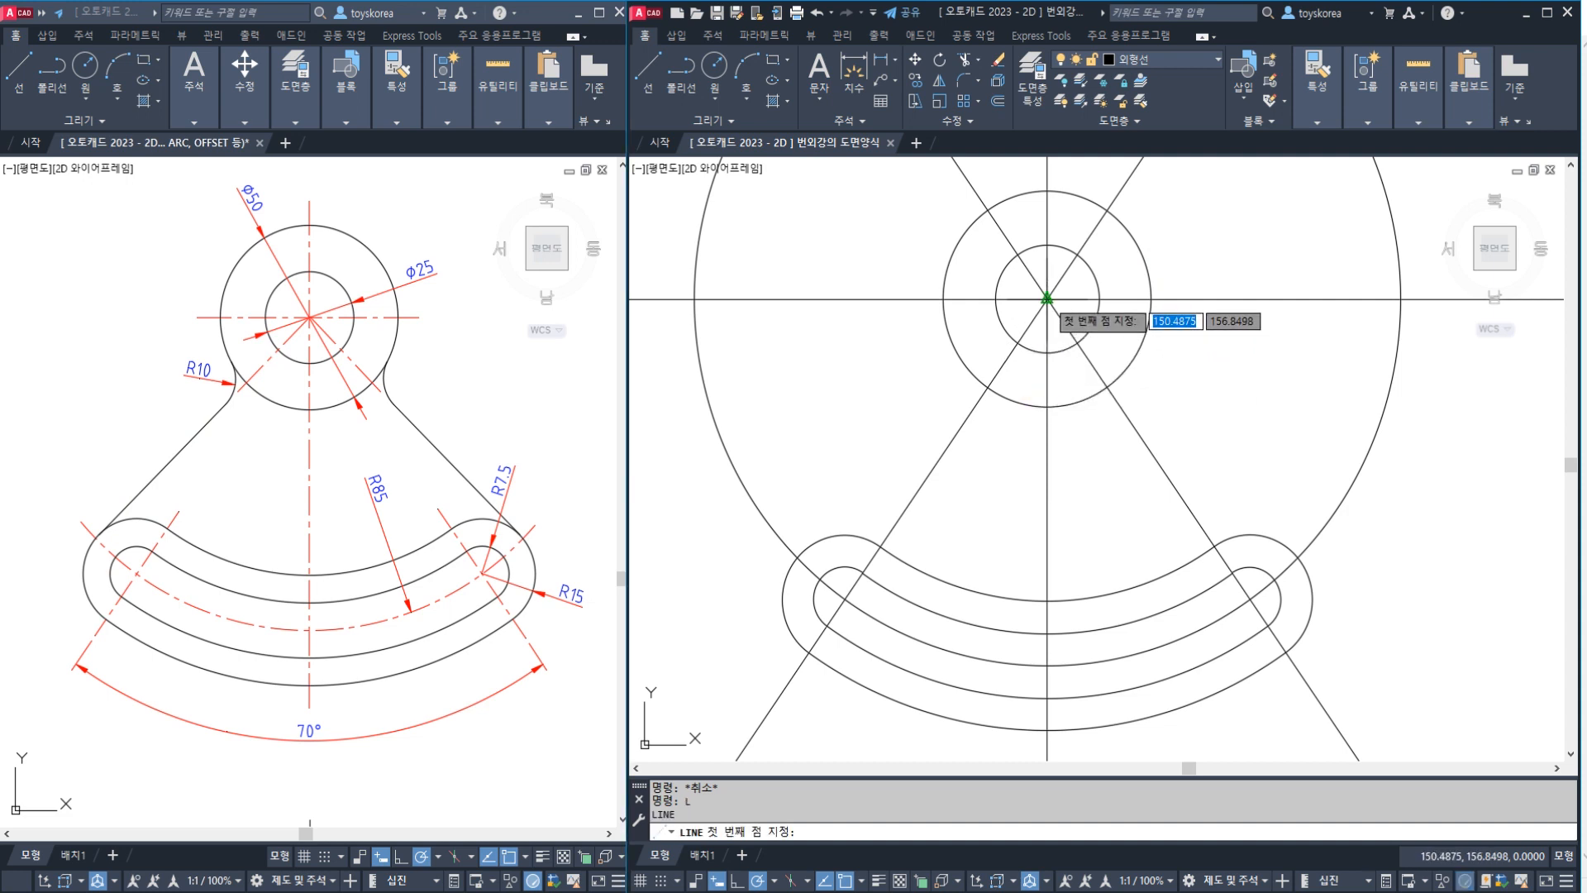
{"action": "left_click", "coordinate": [1046, 298]}
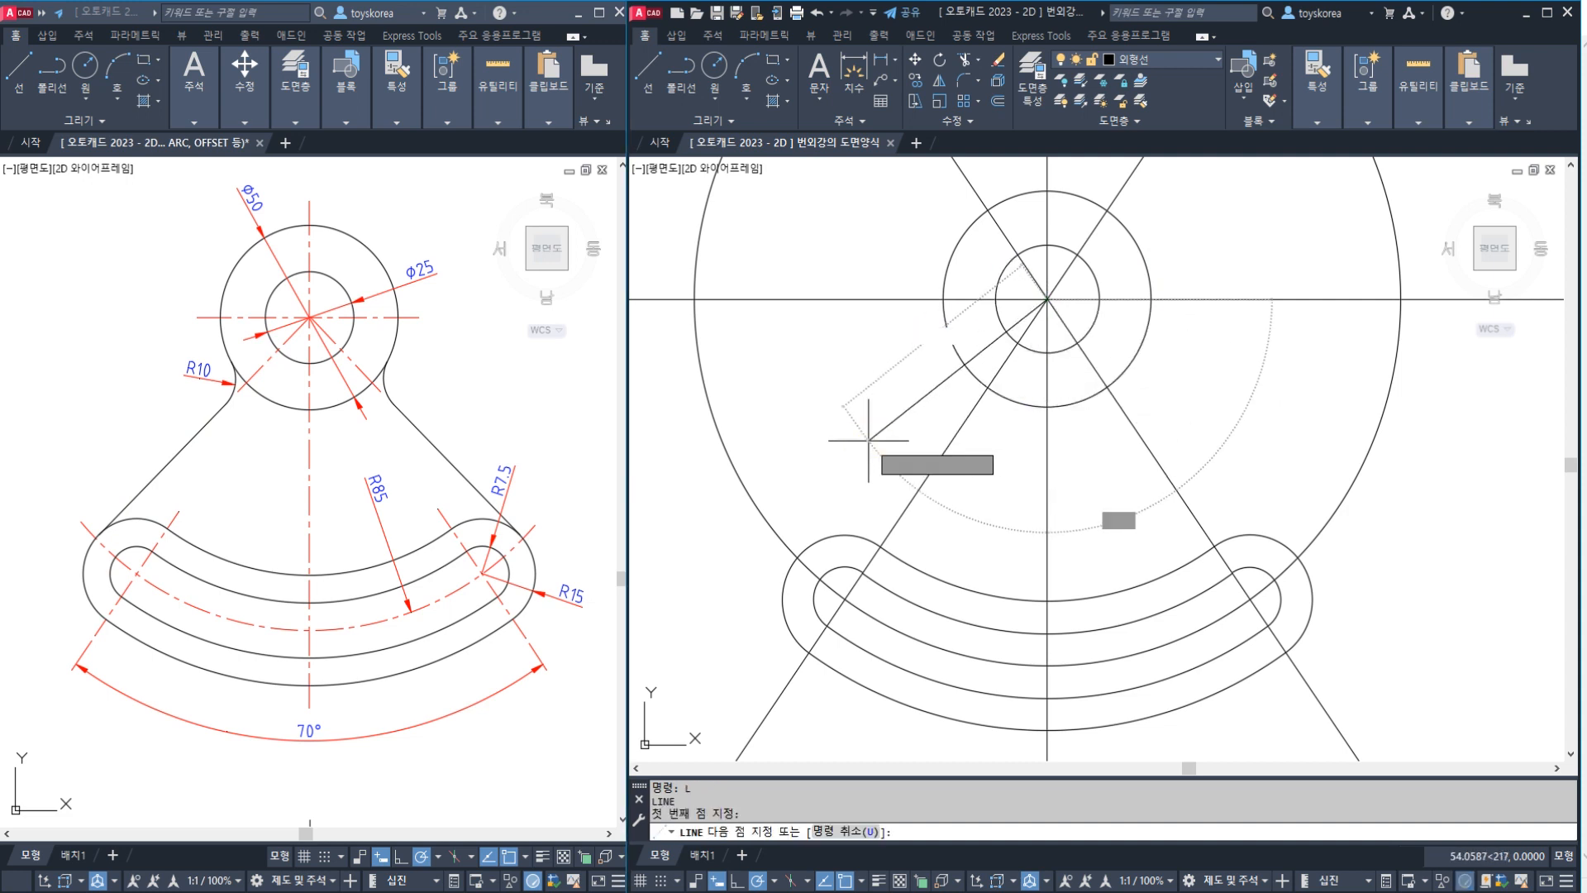
{"action": "key", "text": "Escape"}
- Draw a line from the concentric circles' center tangent to the slot's left outer end arc
{"action": "key", "text": "Return"}
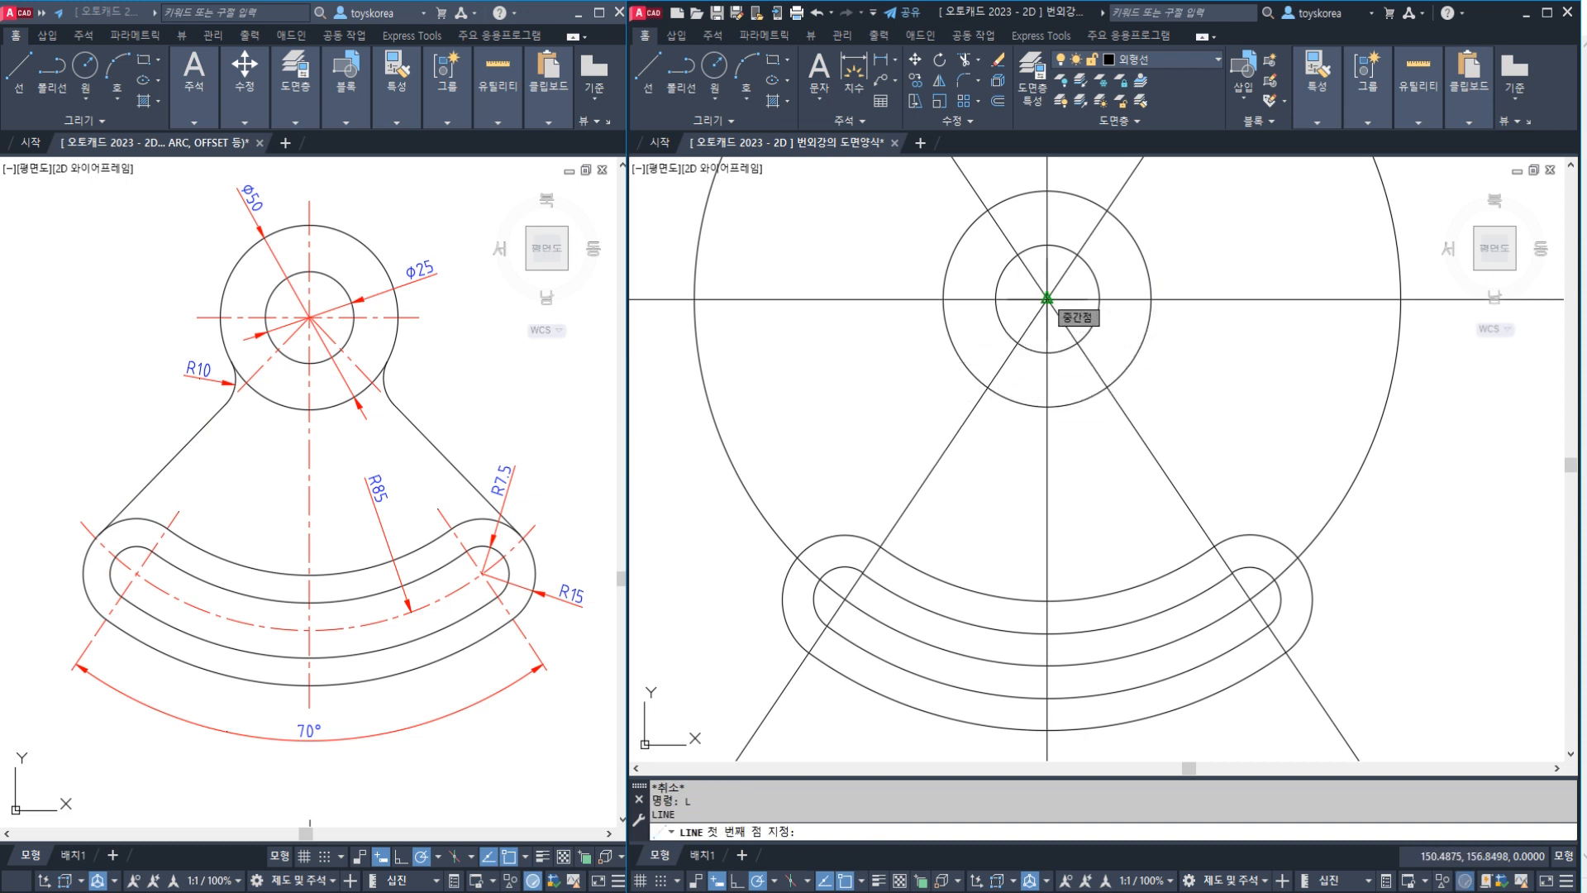
{"action": "left_click", "coordinate": [1046, 297]}
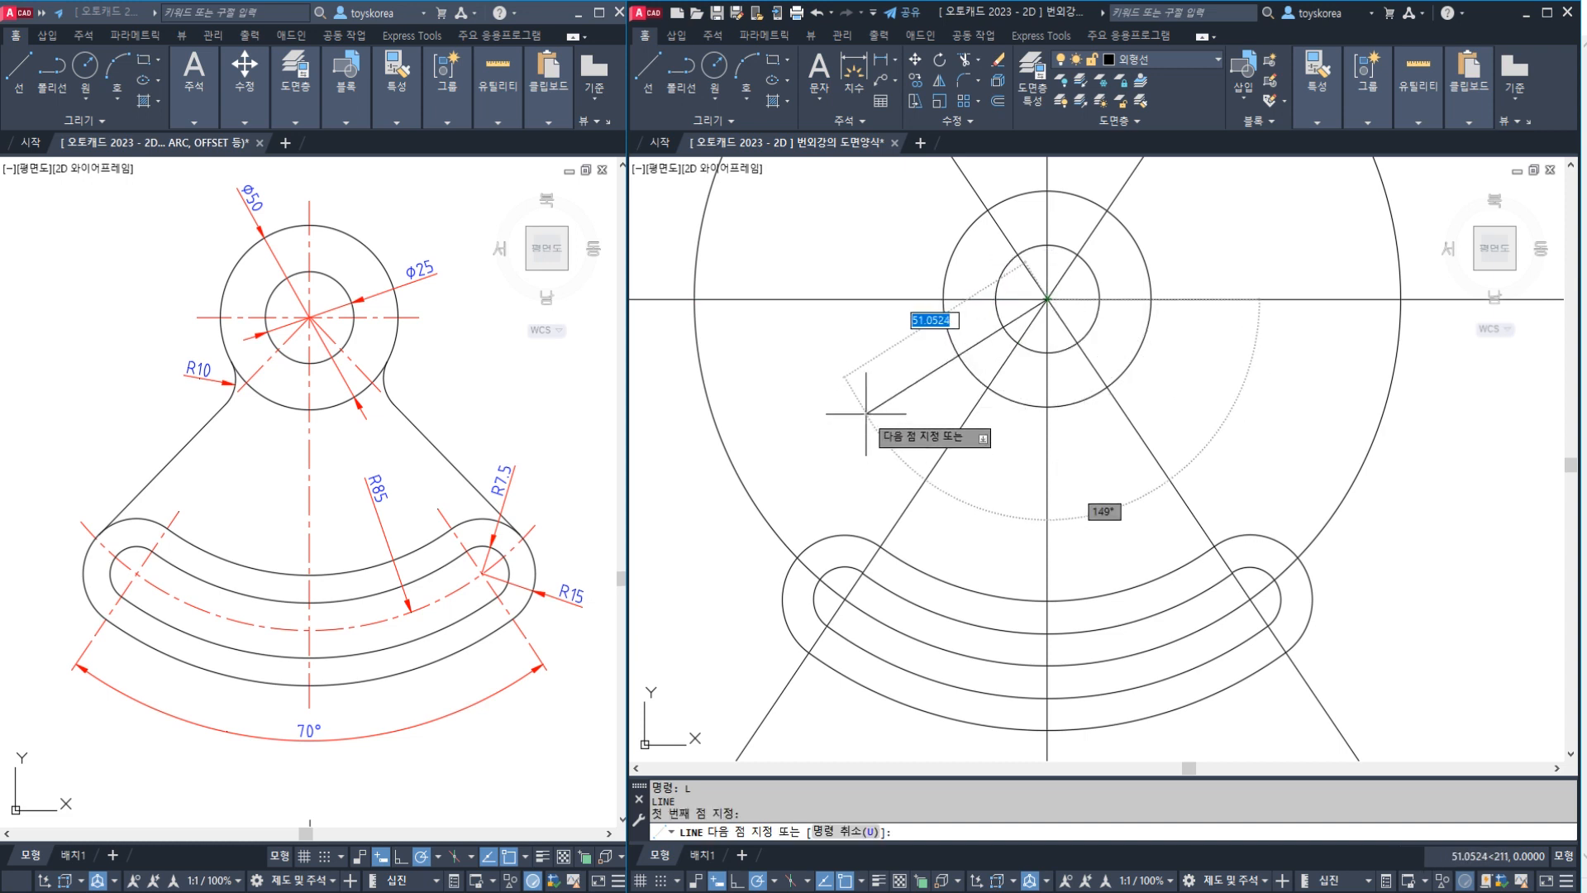
{"action": "type", "text": "1"}
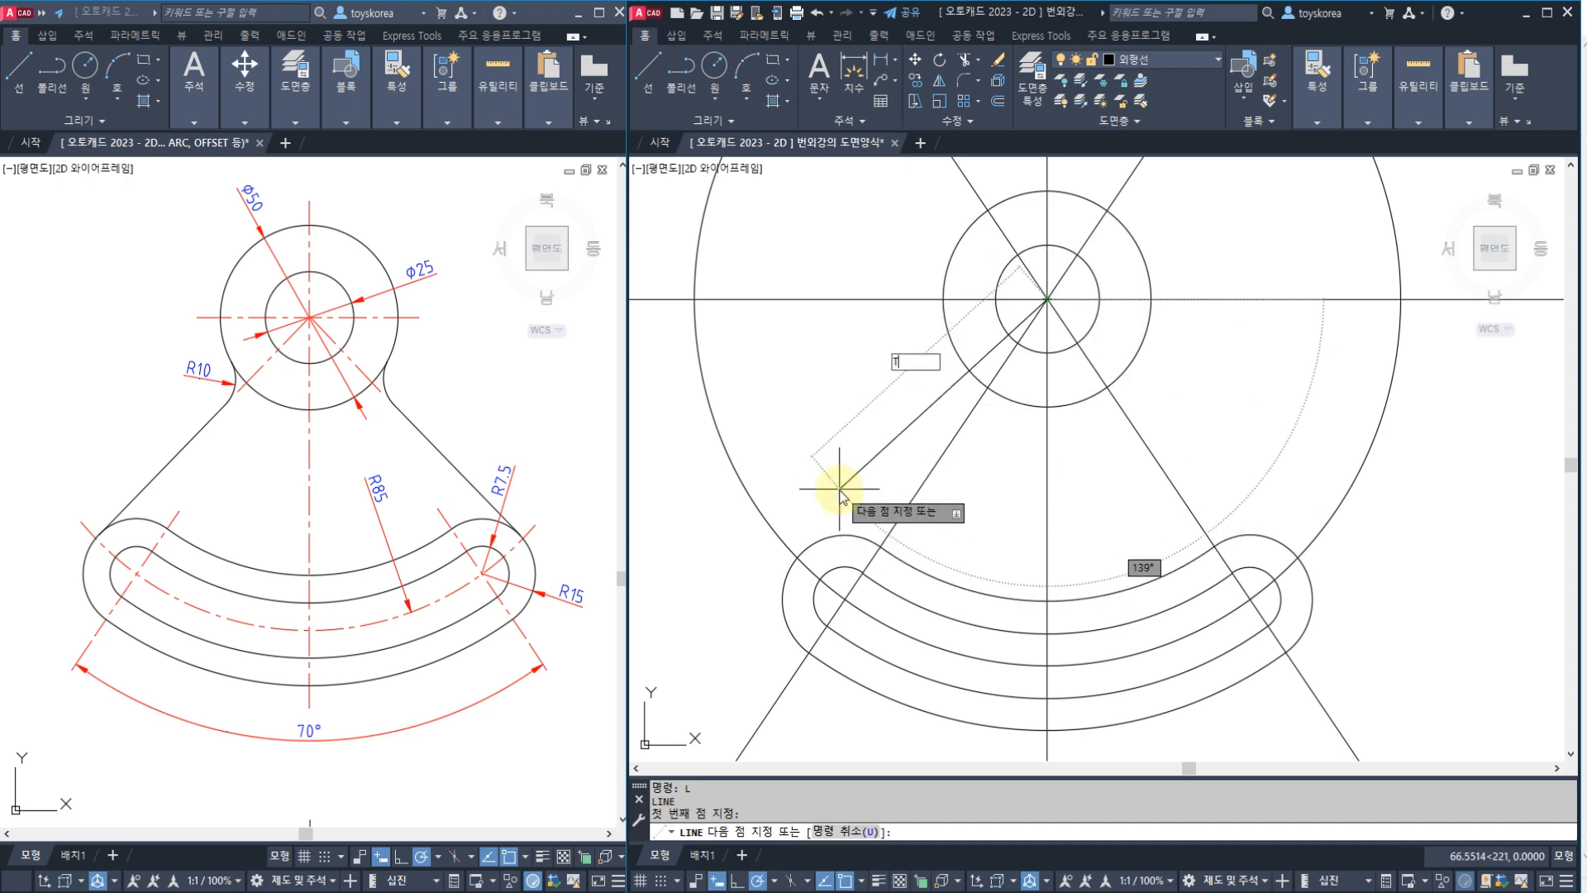
{"action": "key", "text": "Return"}
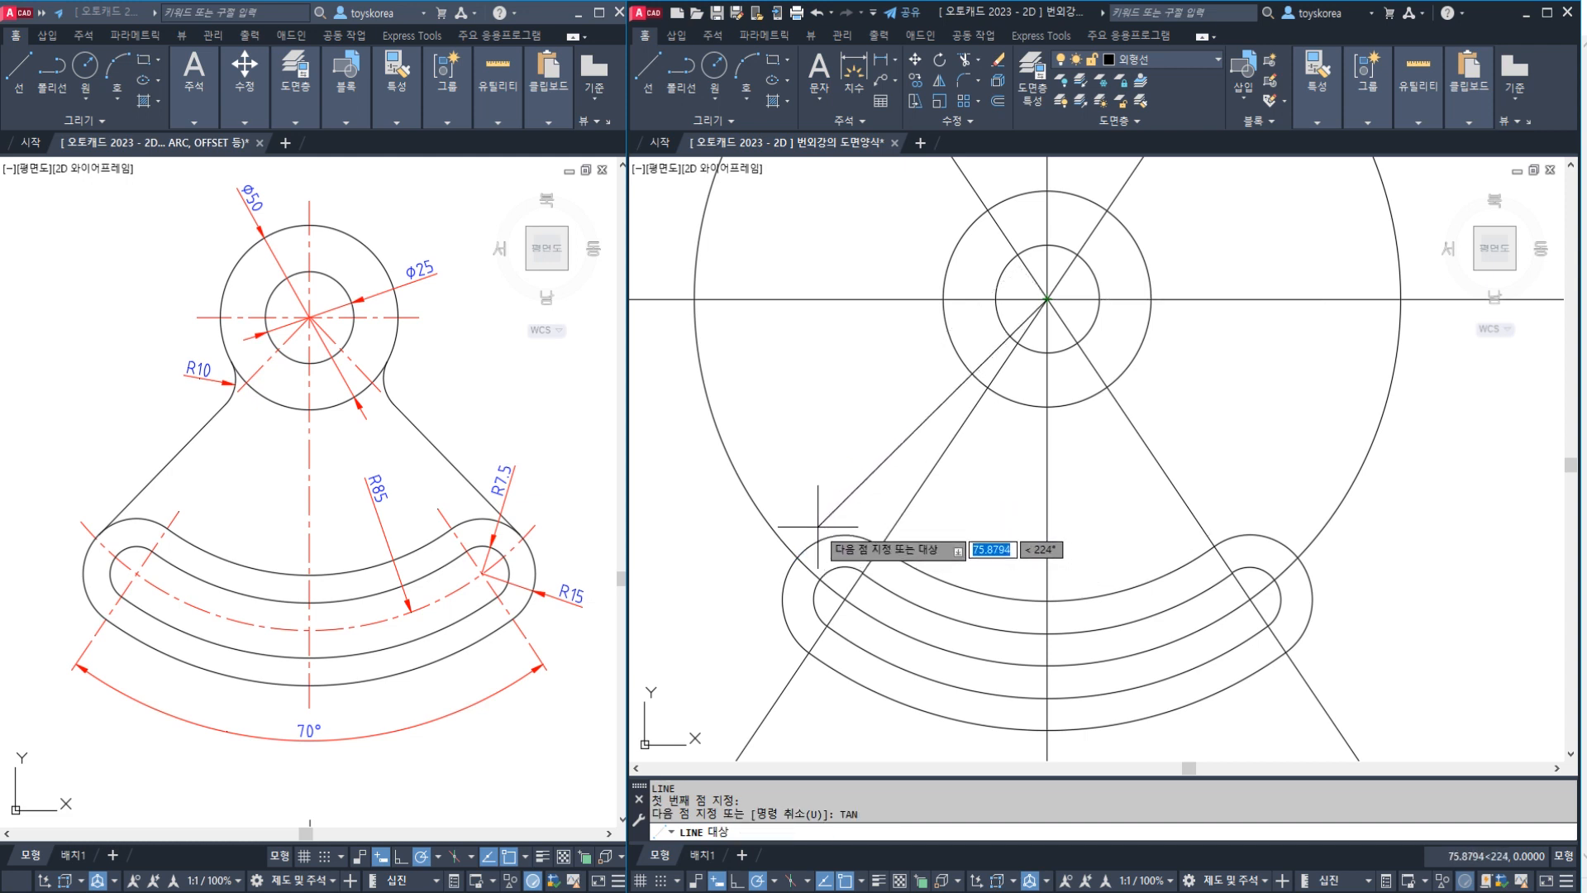
{"action": "left_click", "coordinate": [816, 537]}
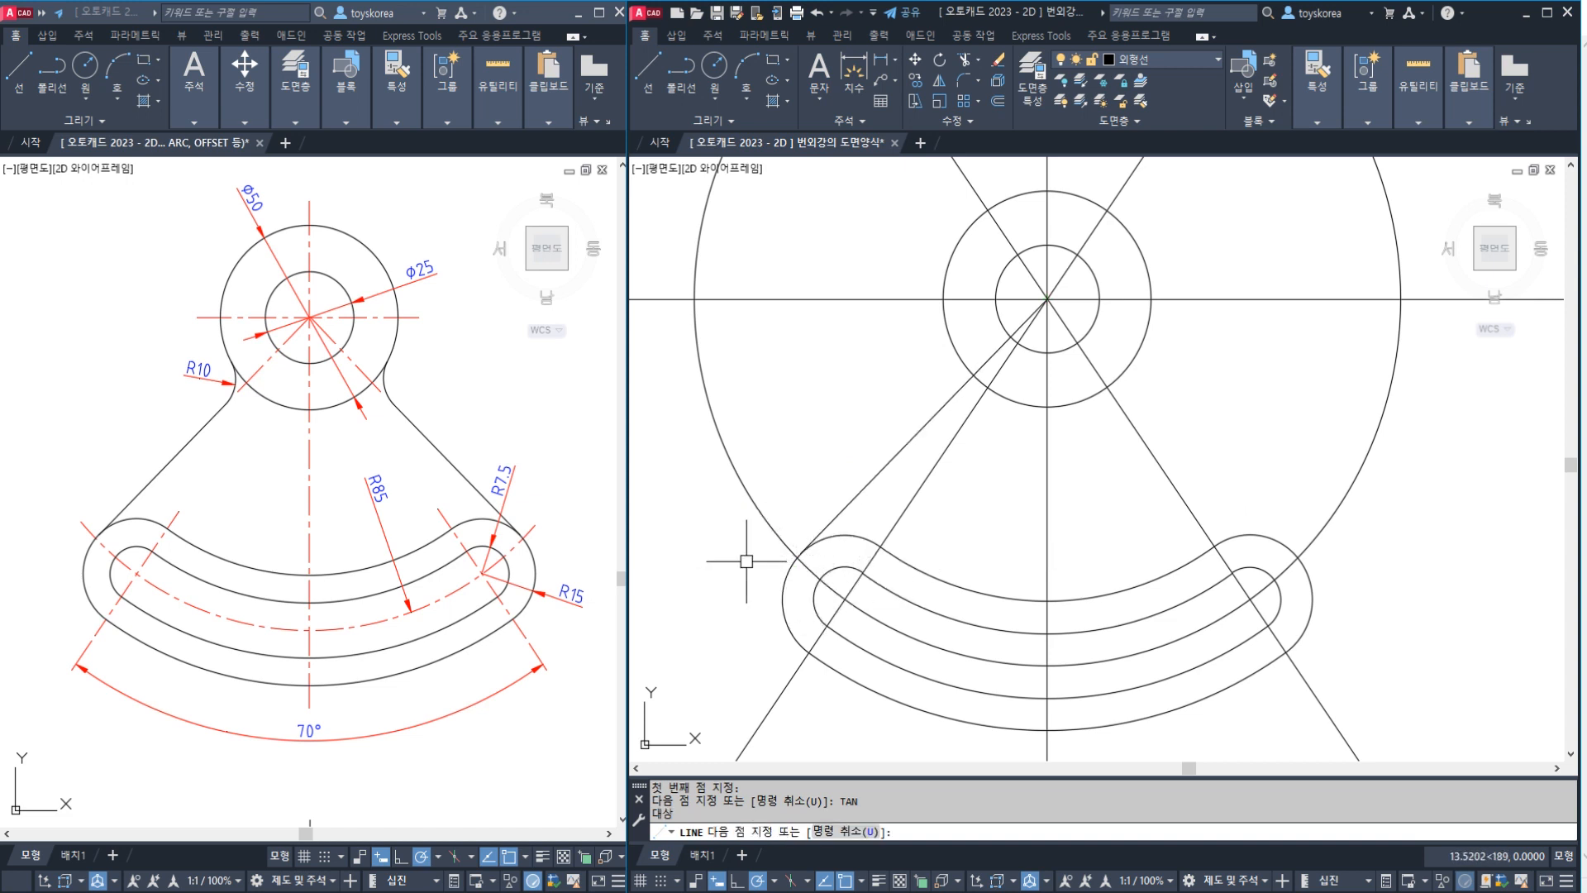
{"action": "key", "text": "Return"}
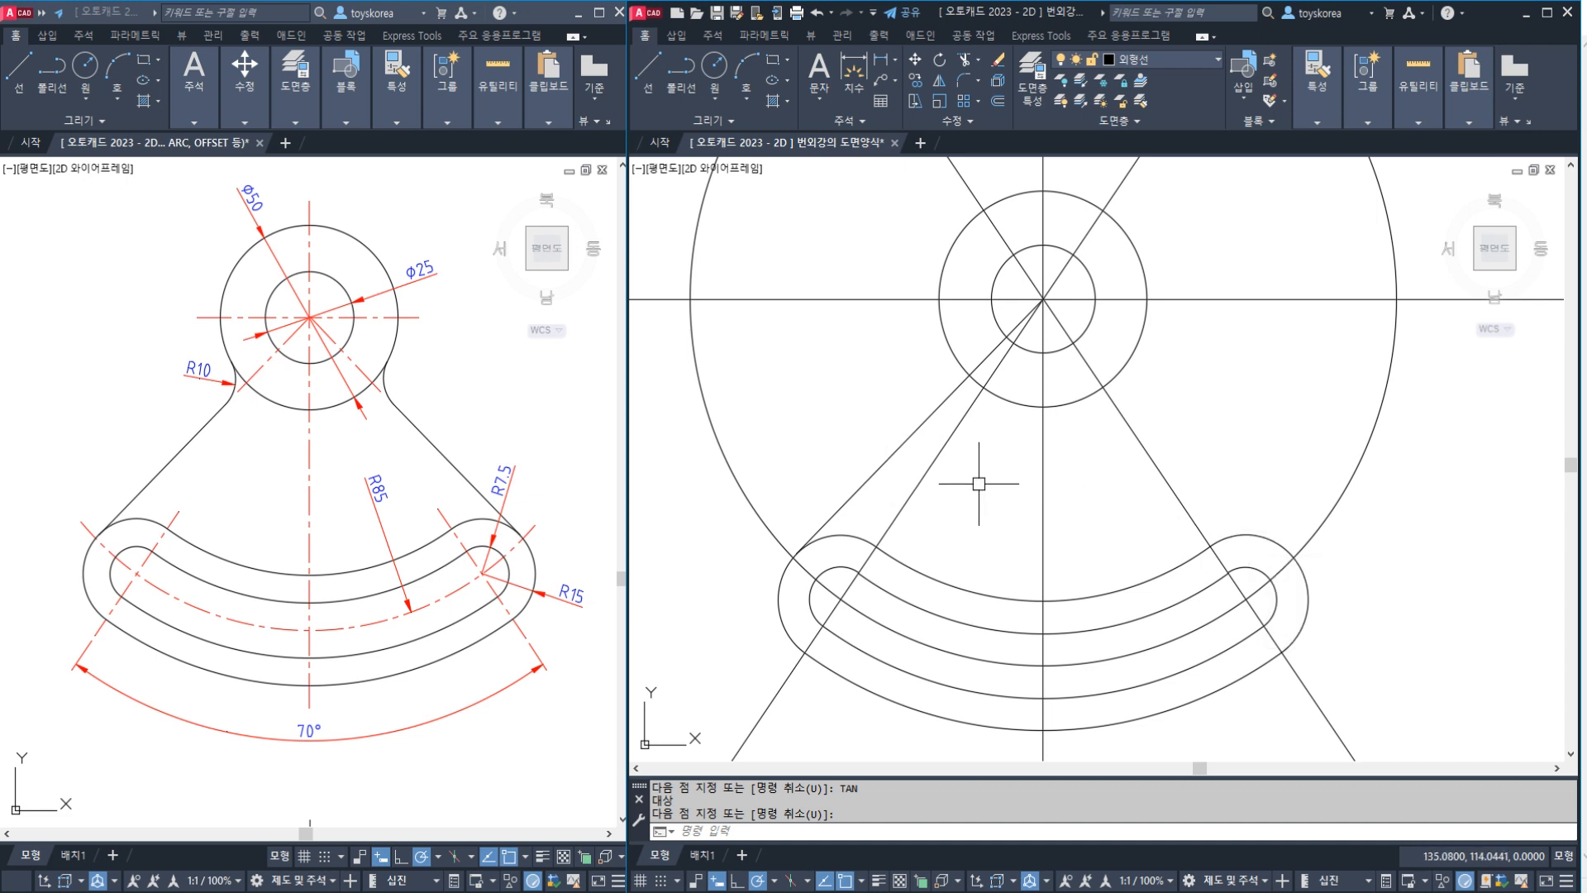
- Draw a line from the concentric circles' center tangent to the slot's right outer end arc
{"action": "type", "text": "l"}
{"action": "key", "text": "Return"}
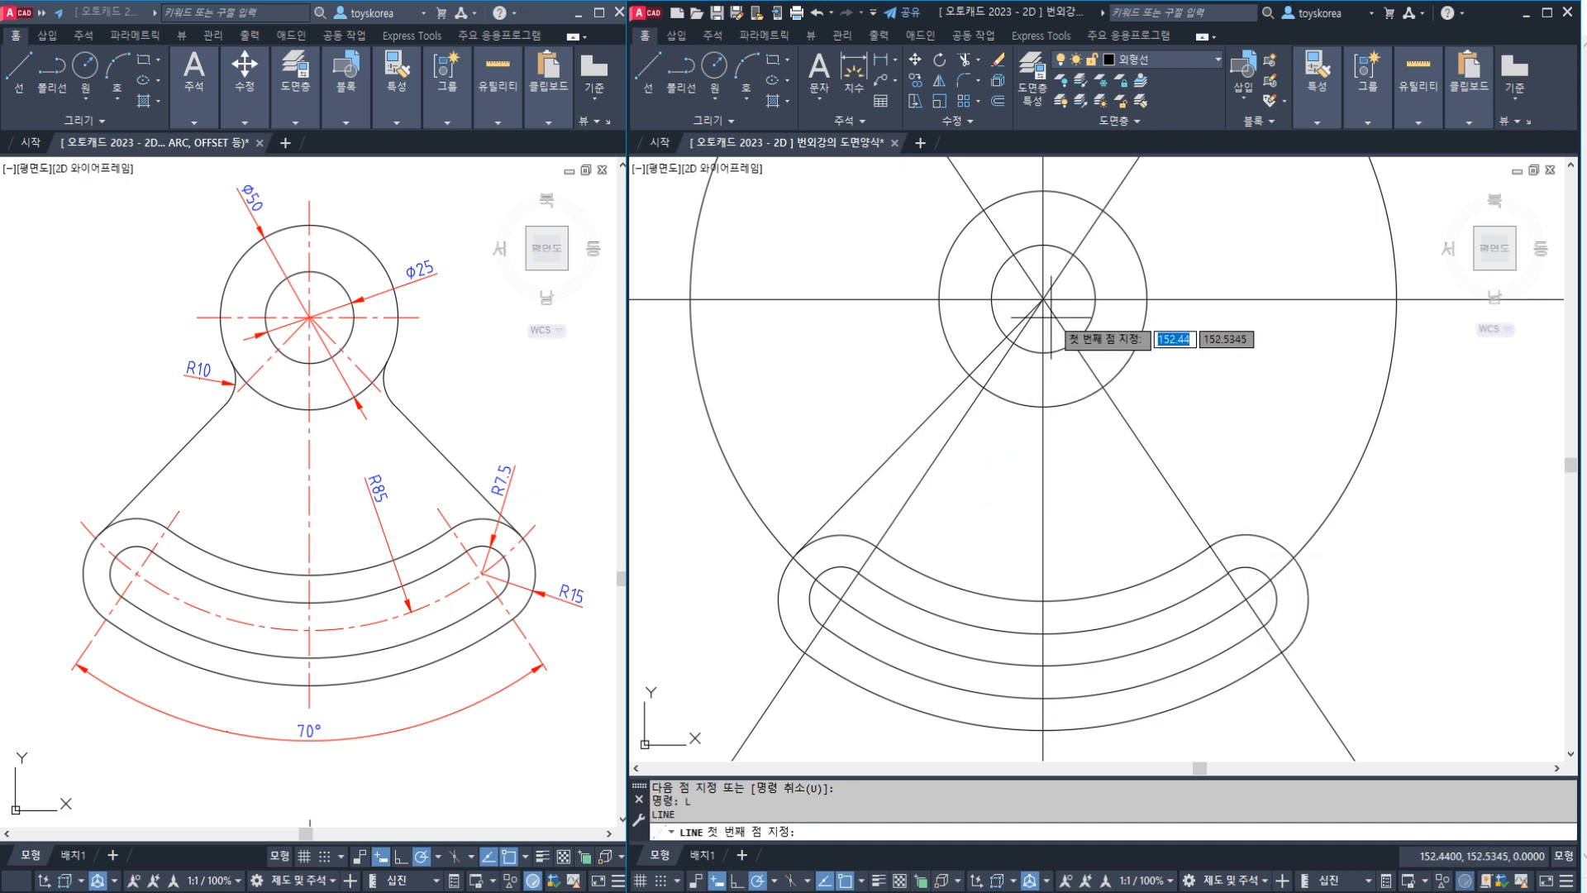
{"action": "left_click", "coordinate": [1043, 299]}
{"action": "type", "text": "T"}
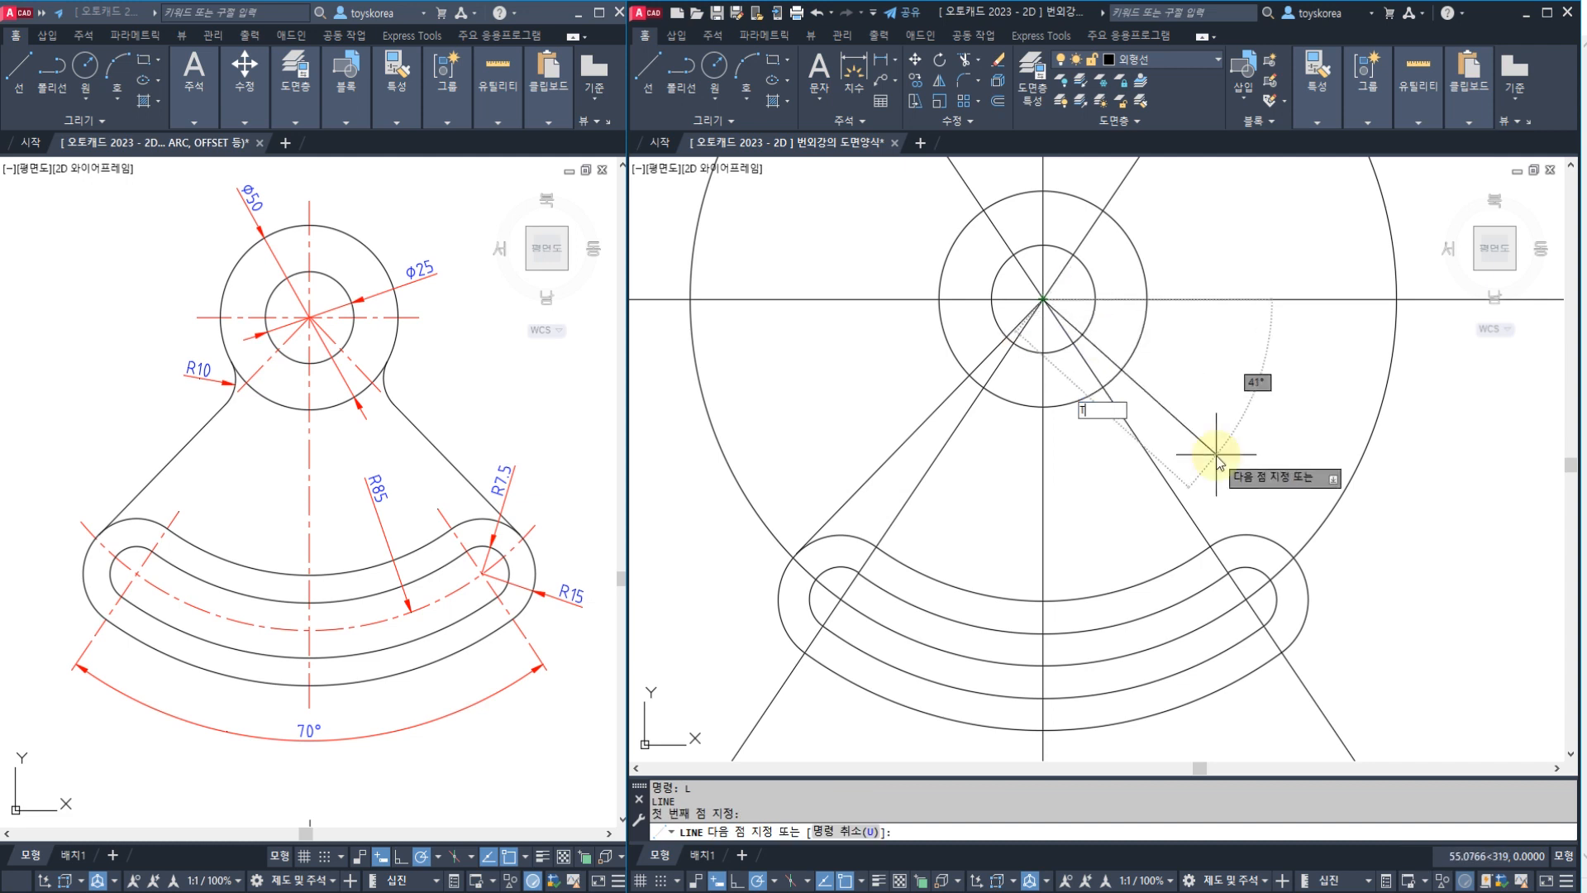
{"action": "type", "text": "AN"}
{"action": "key", "text": "Return"}
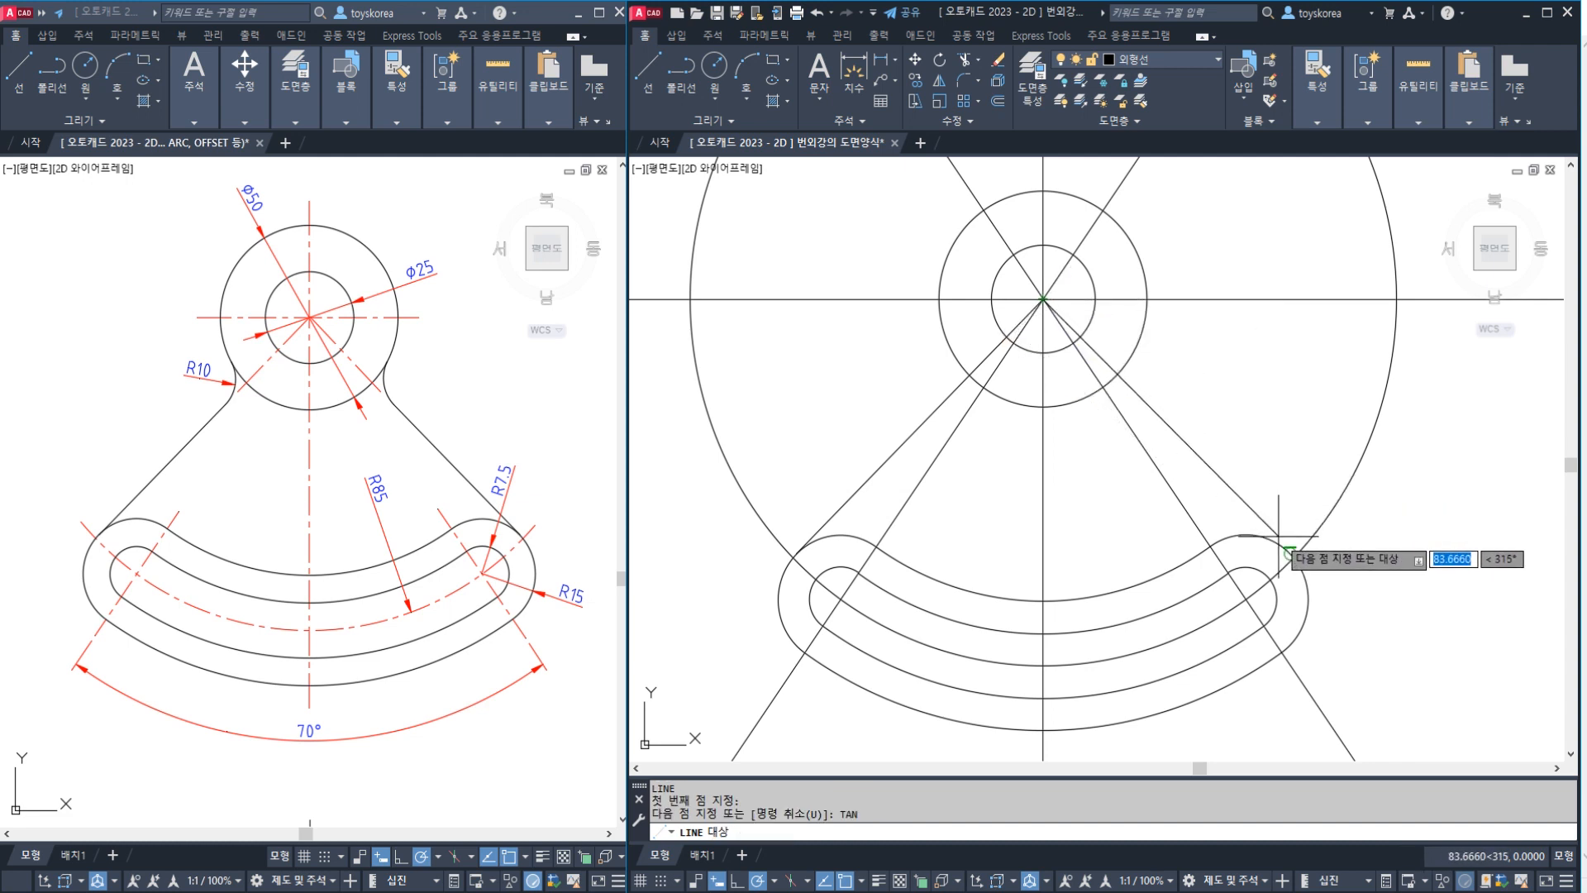
{"action": "left_click", "coordinate": [1279, 537]}
{"action": "key", "text": "Escape"}
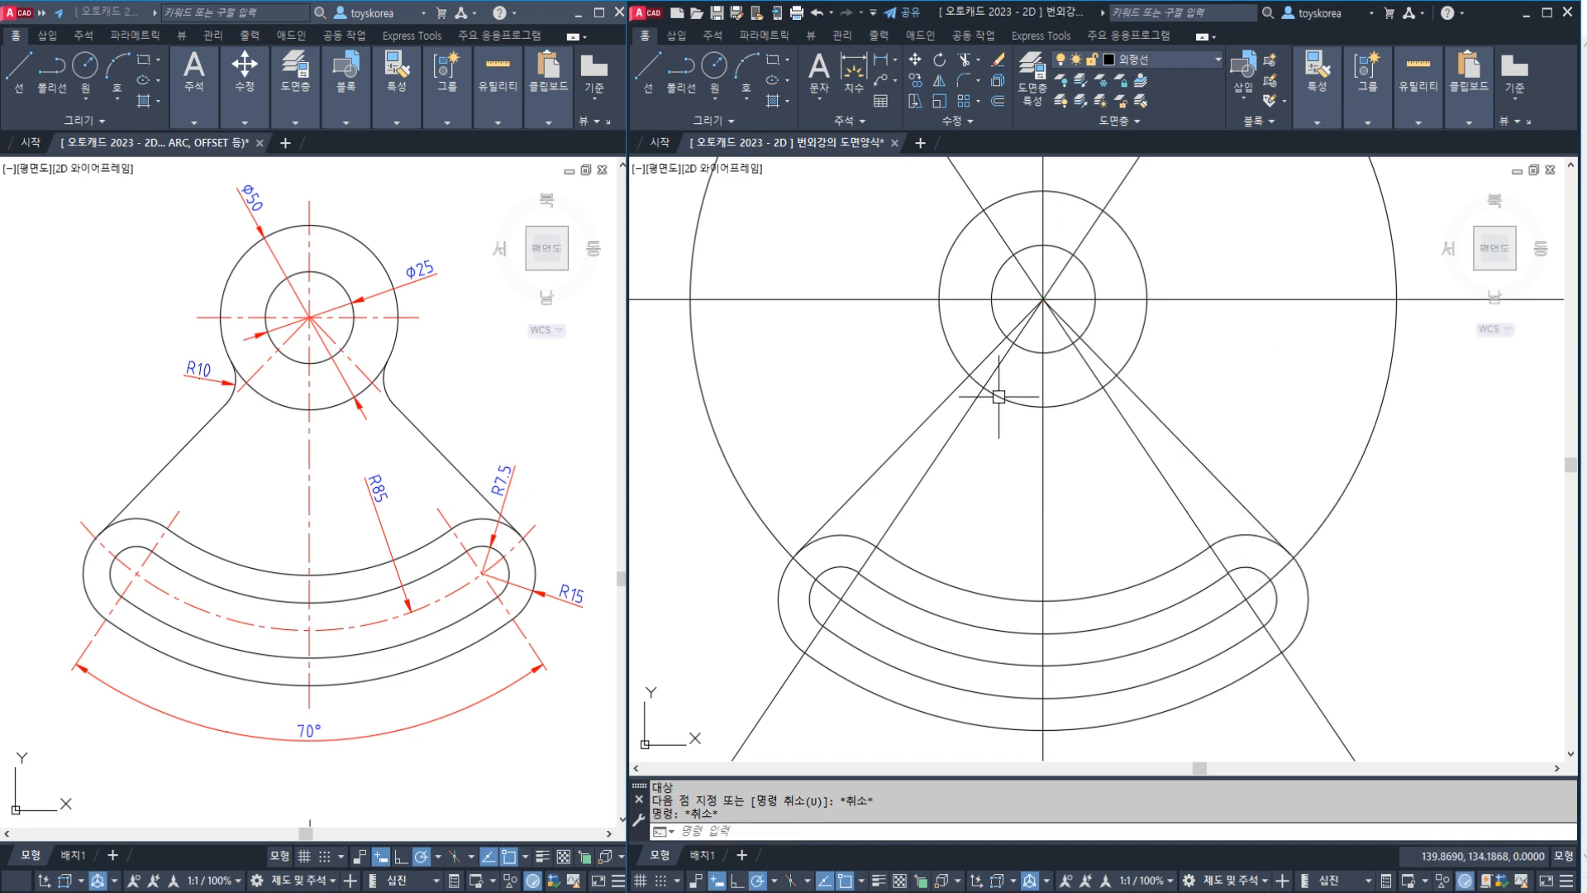
{"action": "left_click", "coordinate": [909, 424]}
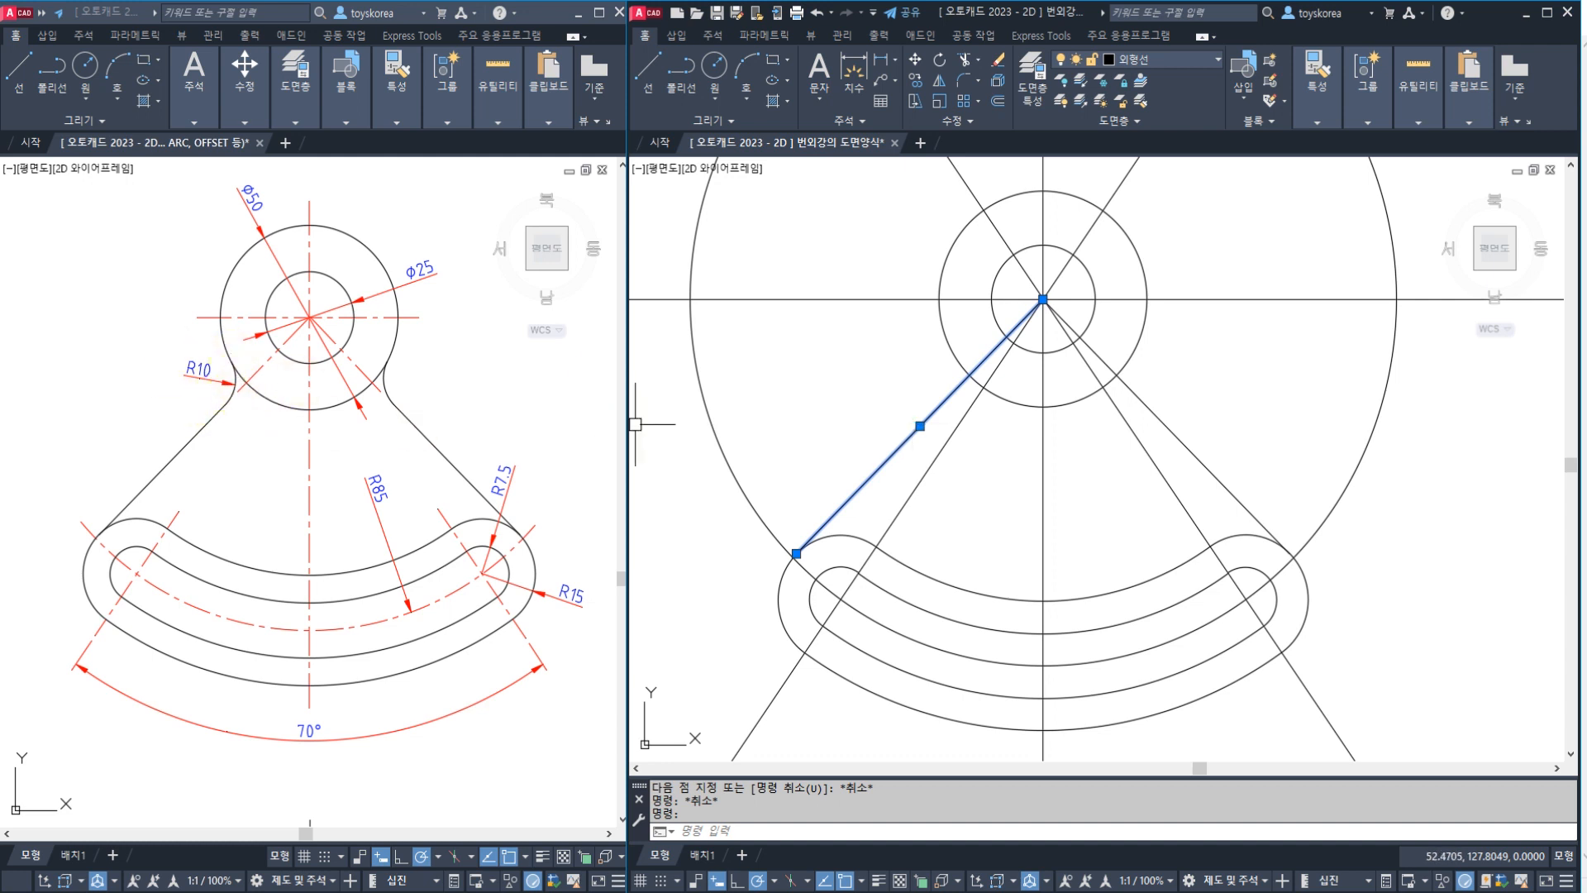
{"action": "left_click", "coordinate": [892, 354]}
{"action": "key", "text": "Escape"}
{"action": "key", "text": "Escape"}
- Fillet the outer concentric circle and the left tangent side line with a radius of 10
{"action": "type", "text": "F"}
{"action": "key", "text": "Return"}
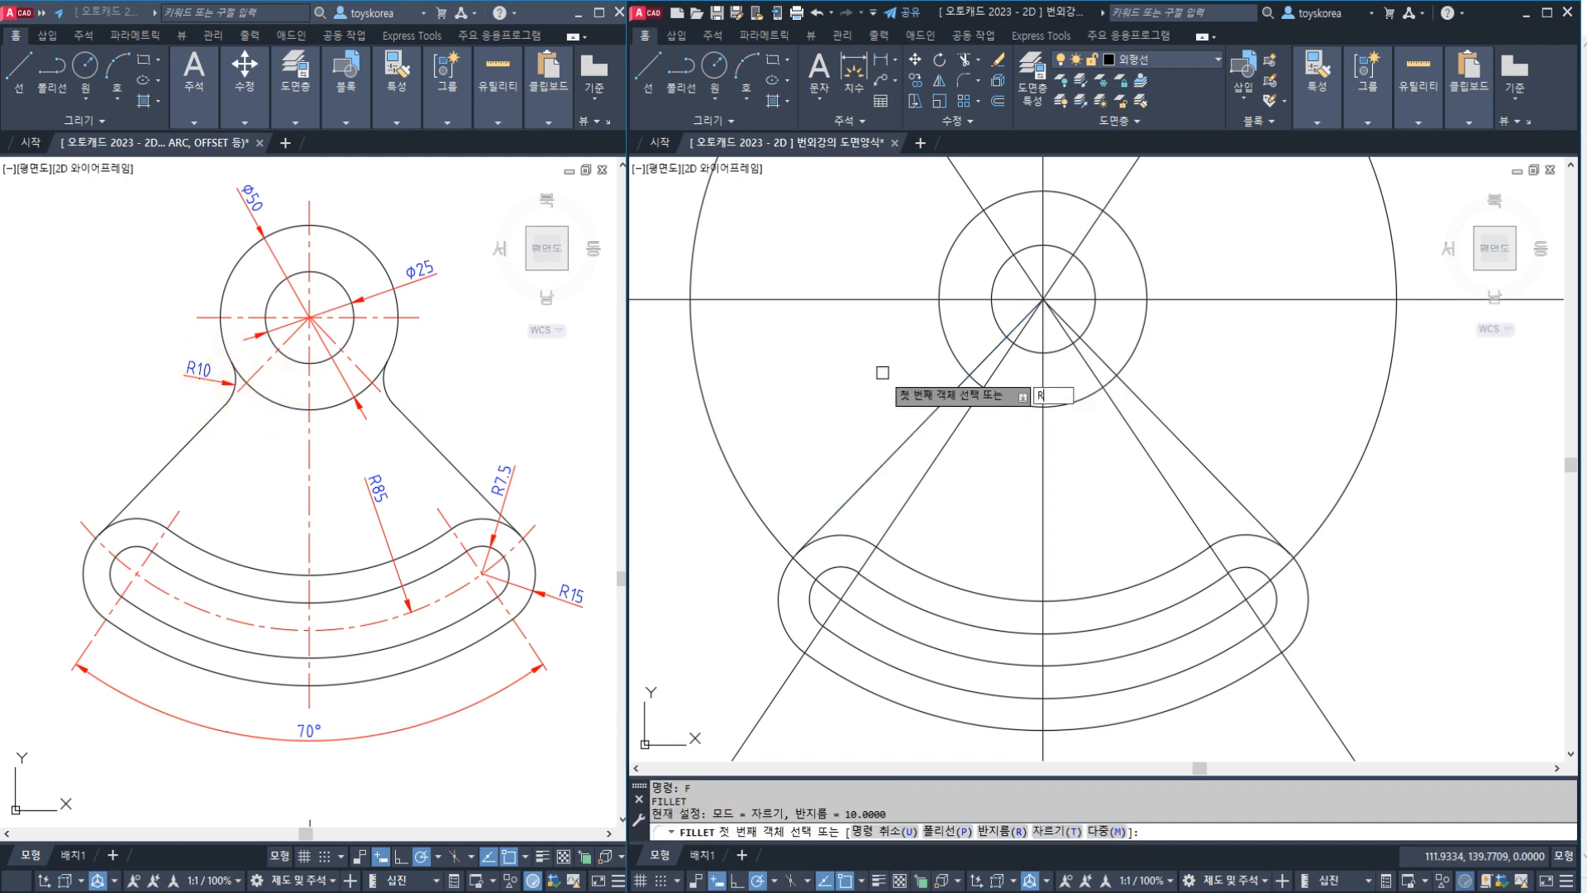
{"action": "type", "text": "R"}
{"action": "key", "text": "Return"}
{"action": "type", "text": "10"}
{"action": "key", "text": "Return"}
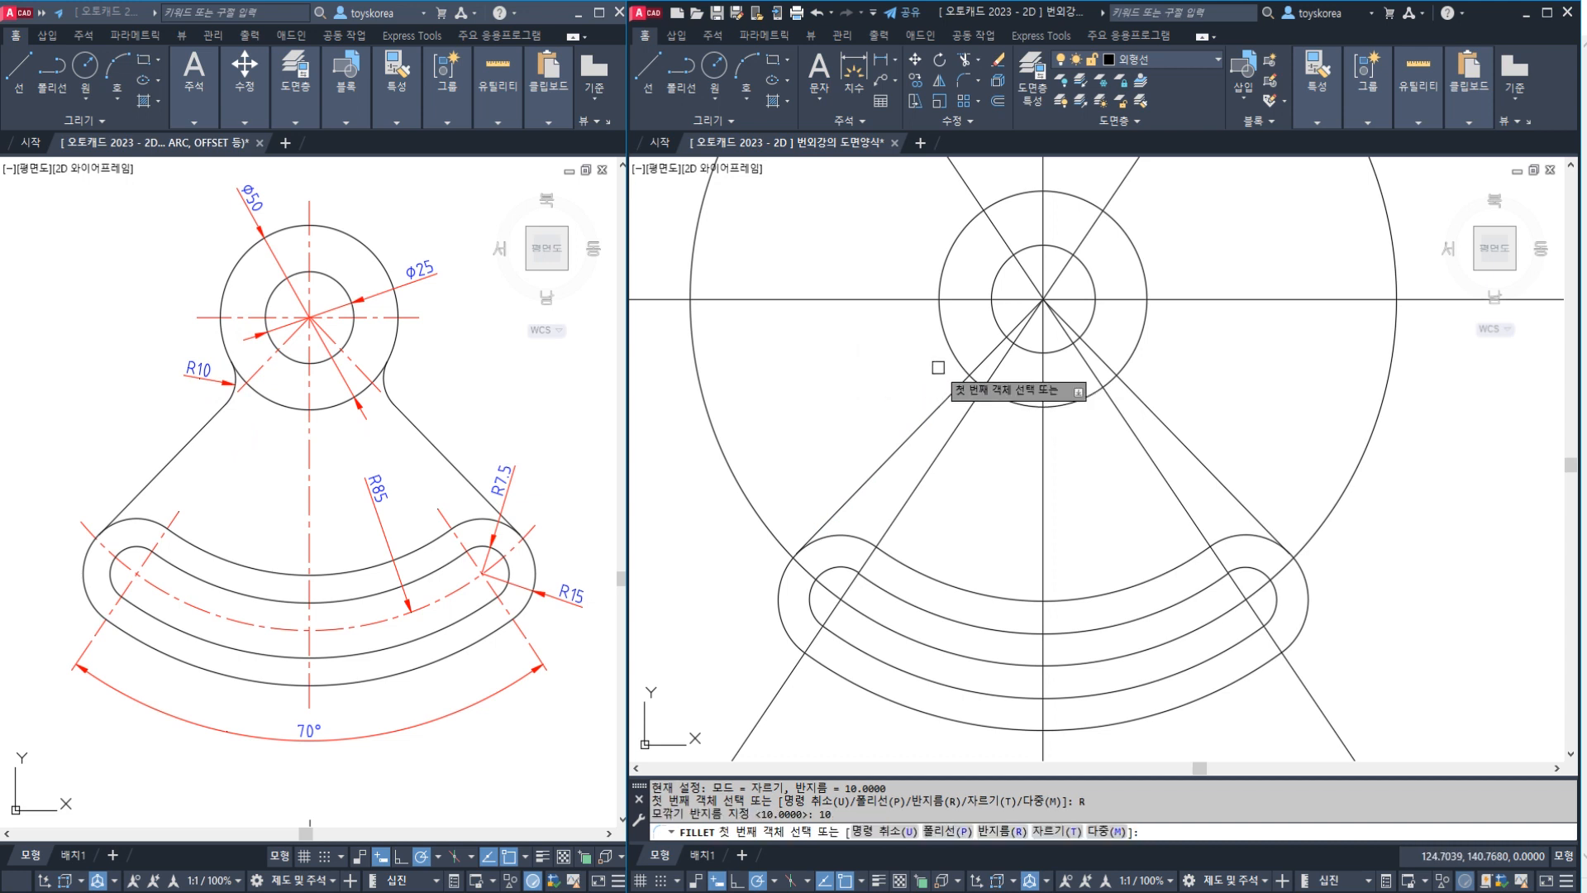
{"action": "left_click", "coordinate": [948, 356]}
{"action": "left_click", "coordinate": [937, 405]}
- Fillet the outer concentric circle and the right tangent side line using the same radius
{"action": "key", "text": "Return"}
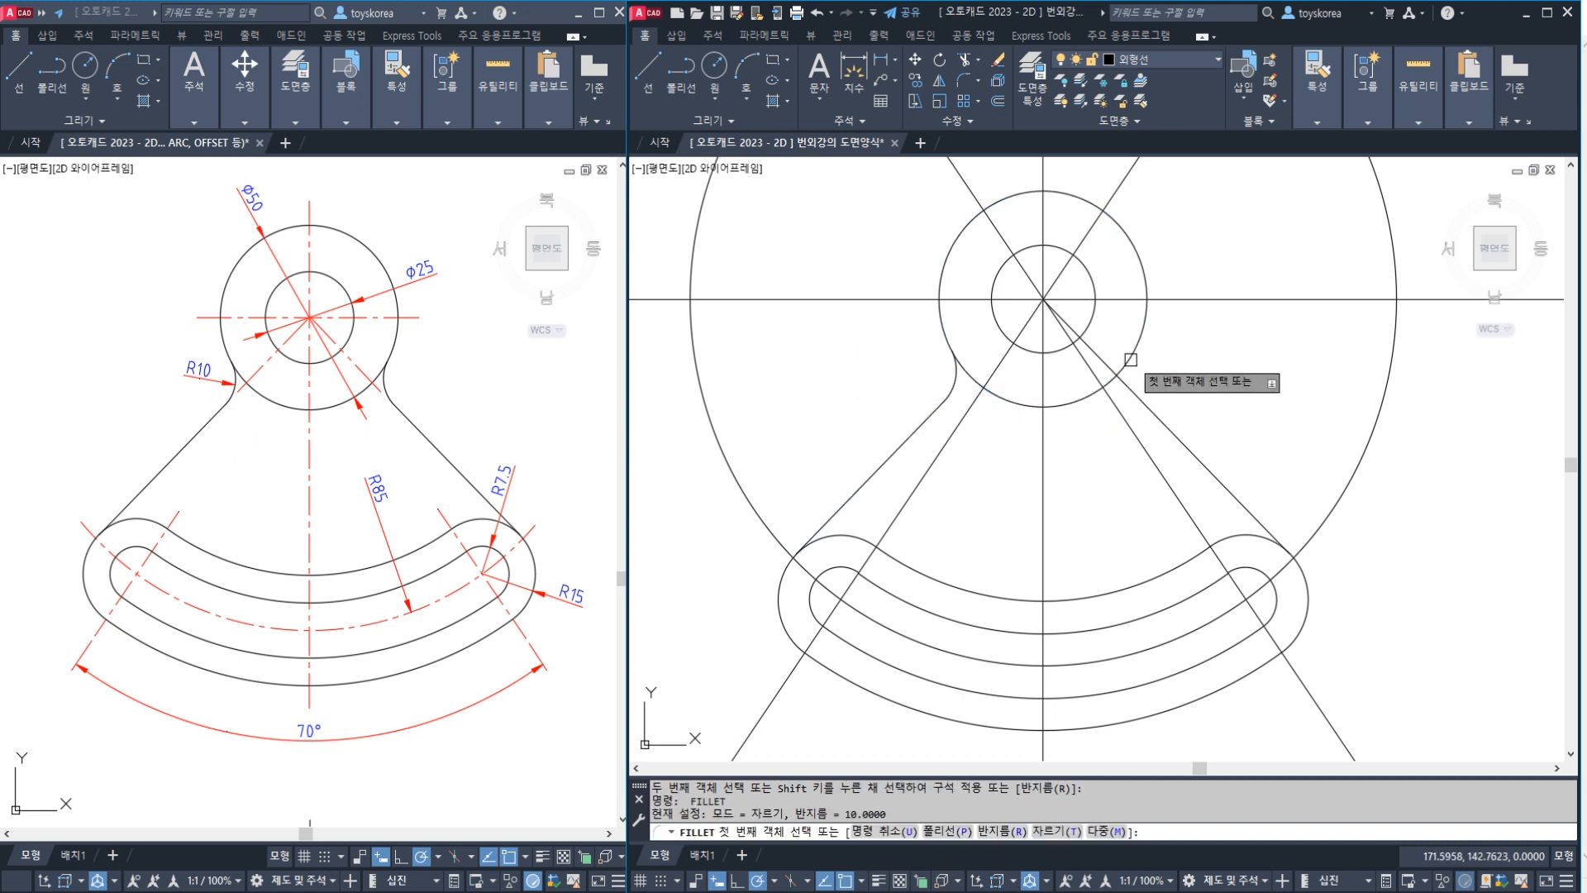
{"action": "left_click", "coordinate": [1126, 378]}
{"action": "left_click", "coordinate": [1136, 387]}
{"action": "key", "text": "Escape"}
{"action": "key", "text": "Escape"}
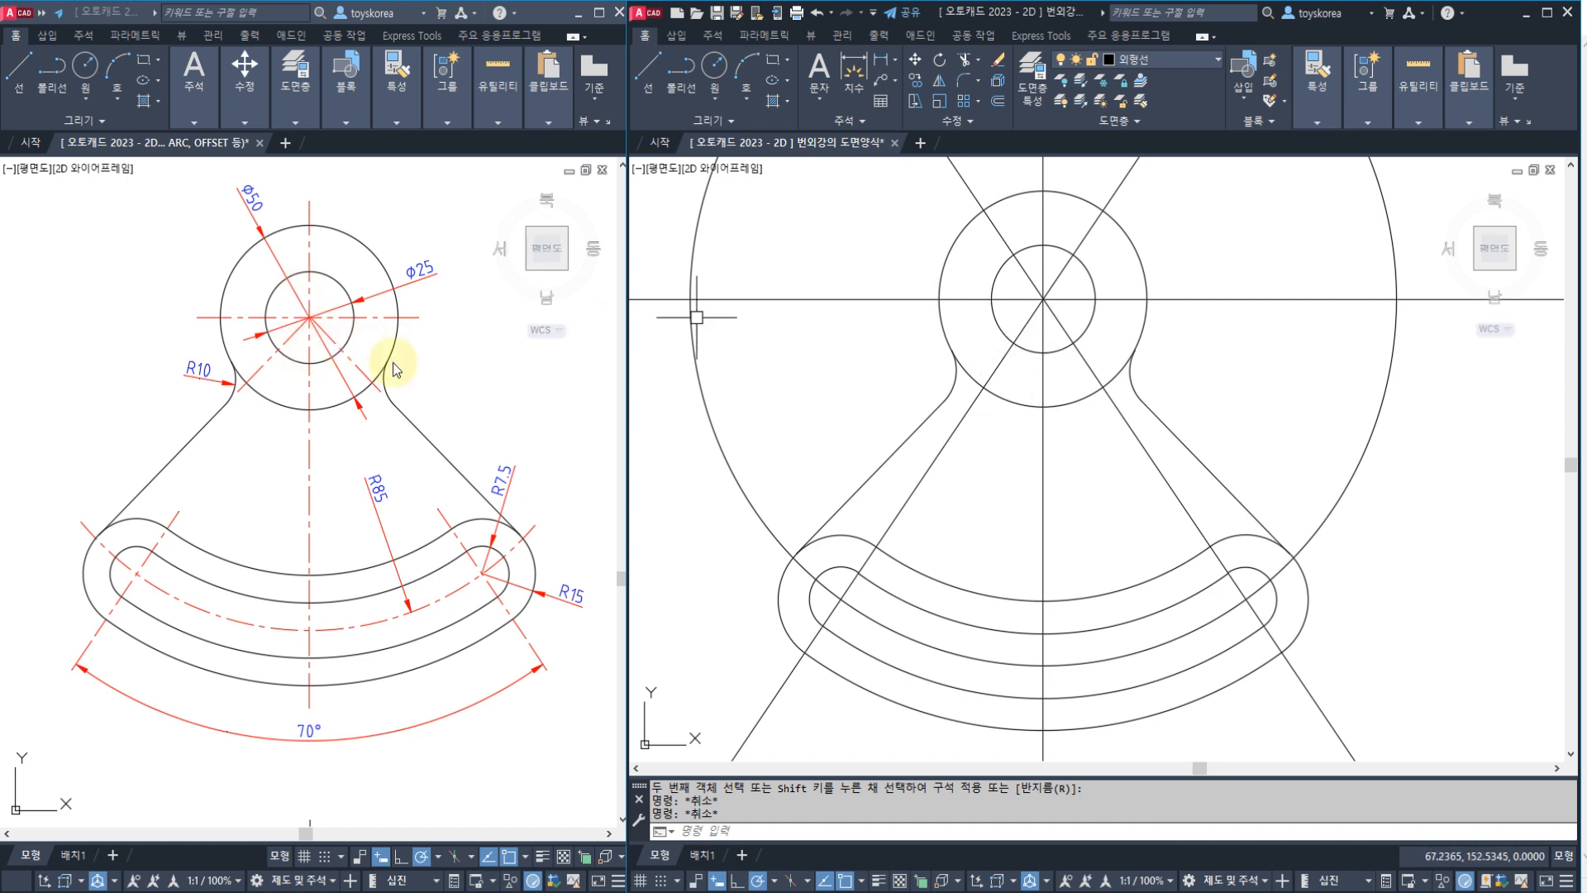
{"action": "key", "text": "Escape"}
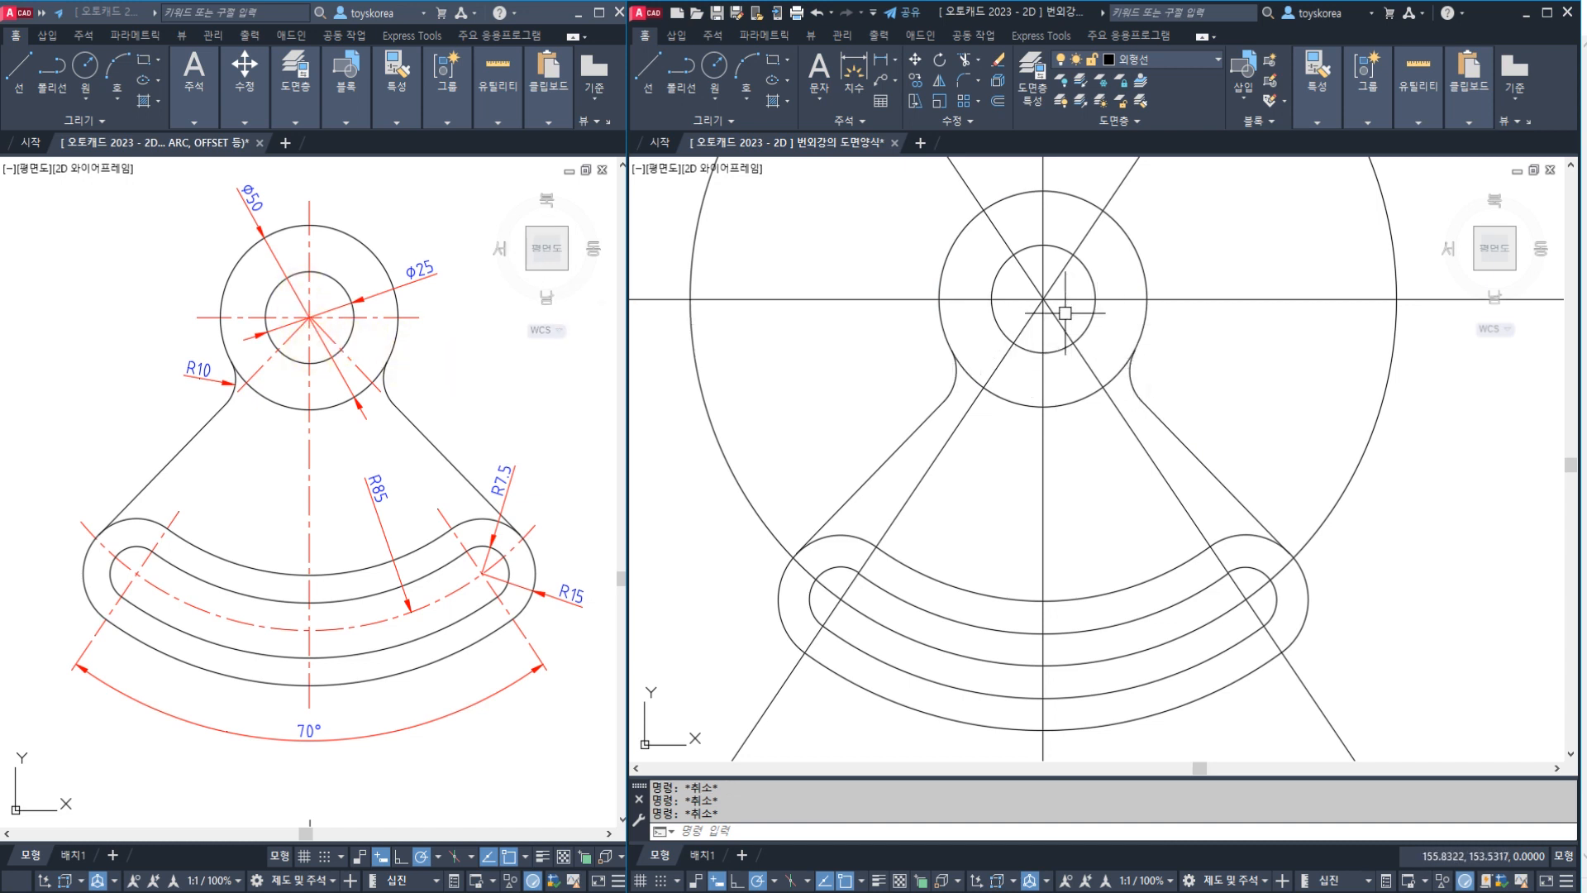
- Erase the four construction lines through the concentric circles' center and the large R85 construction circle
{"action": "left_click", "coordinate": [1064, 309]}
{"action": "left_click", "coordinate": [1037, 286]}
{"action": "type", "text": "e"}
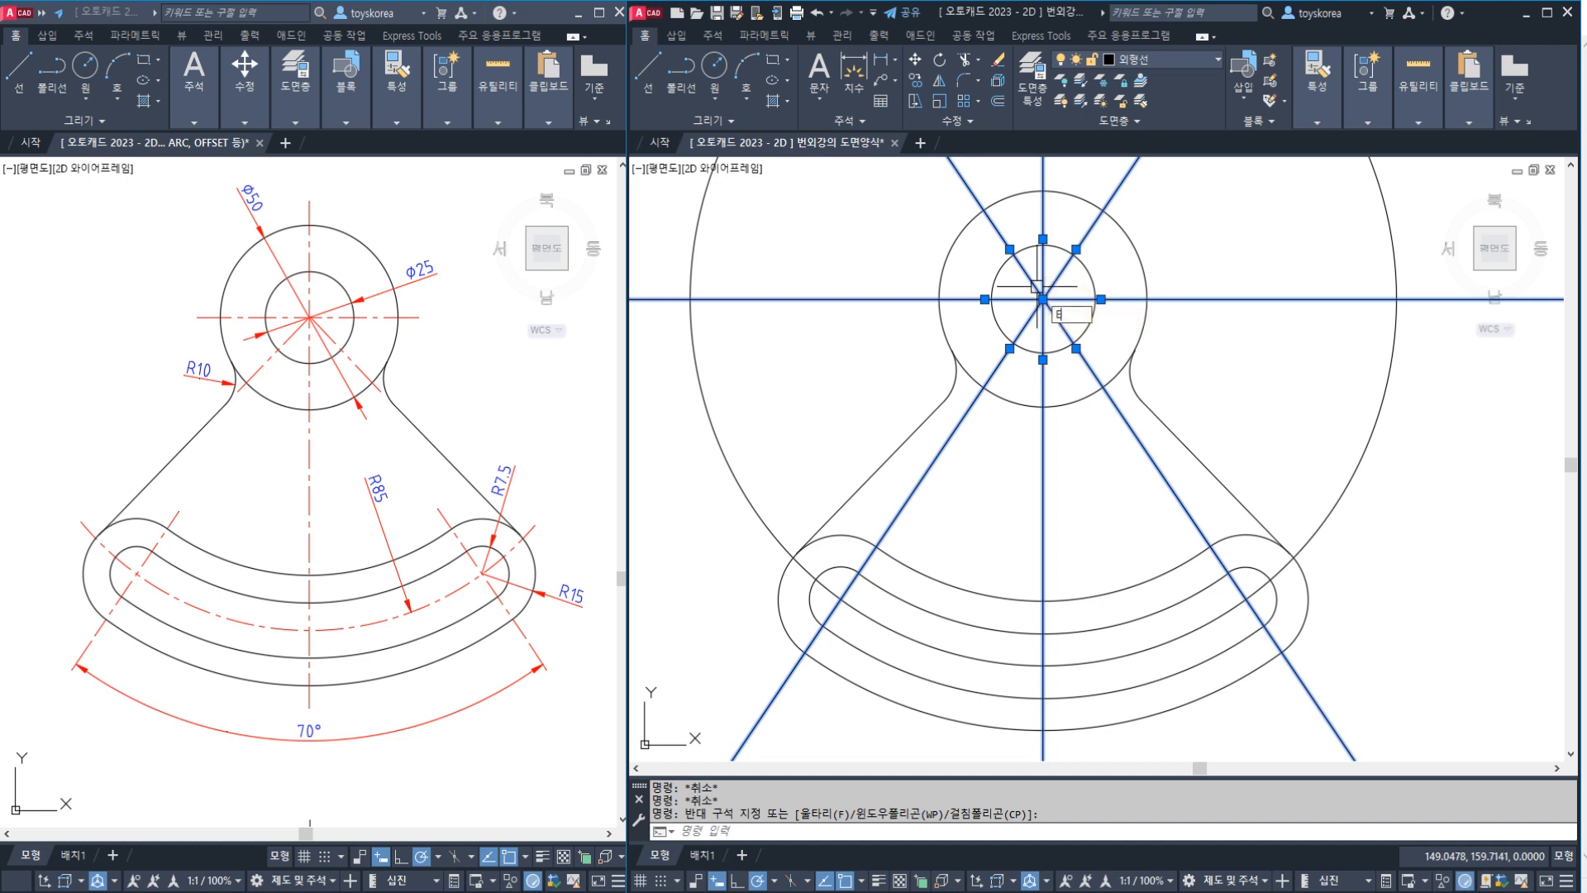
{"action": "key", "text": "Return"}
{"action": "left_click", "coordinate": [1378, 403]}
{"action": "type", "text": "e"}
{"action": "key", "text": "Return"}
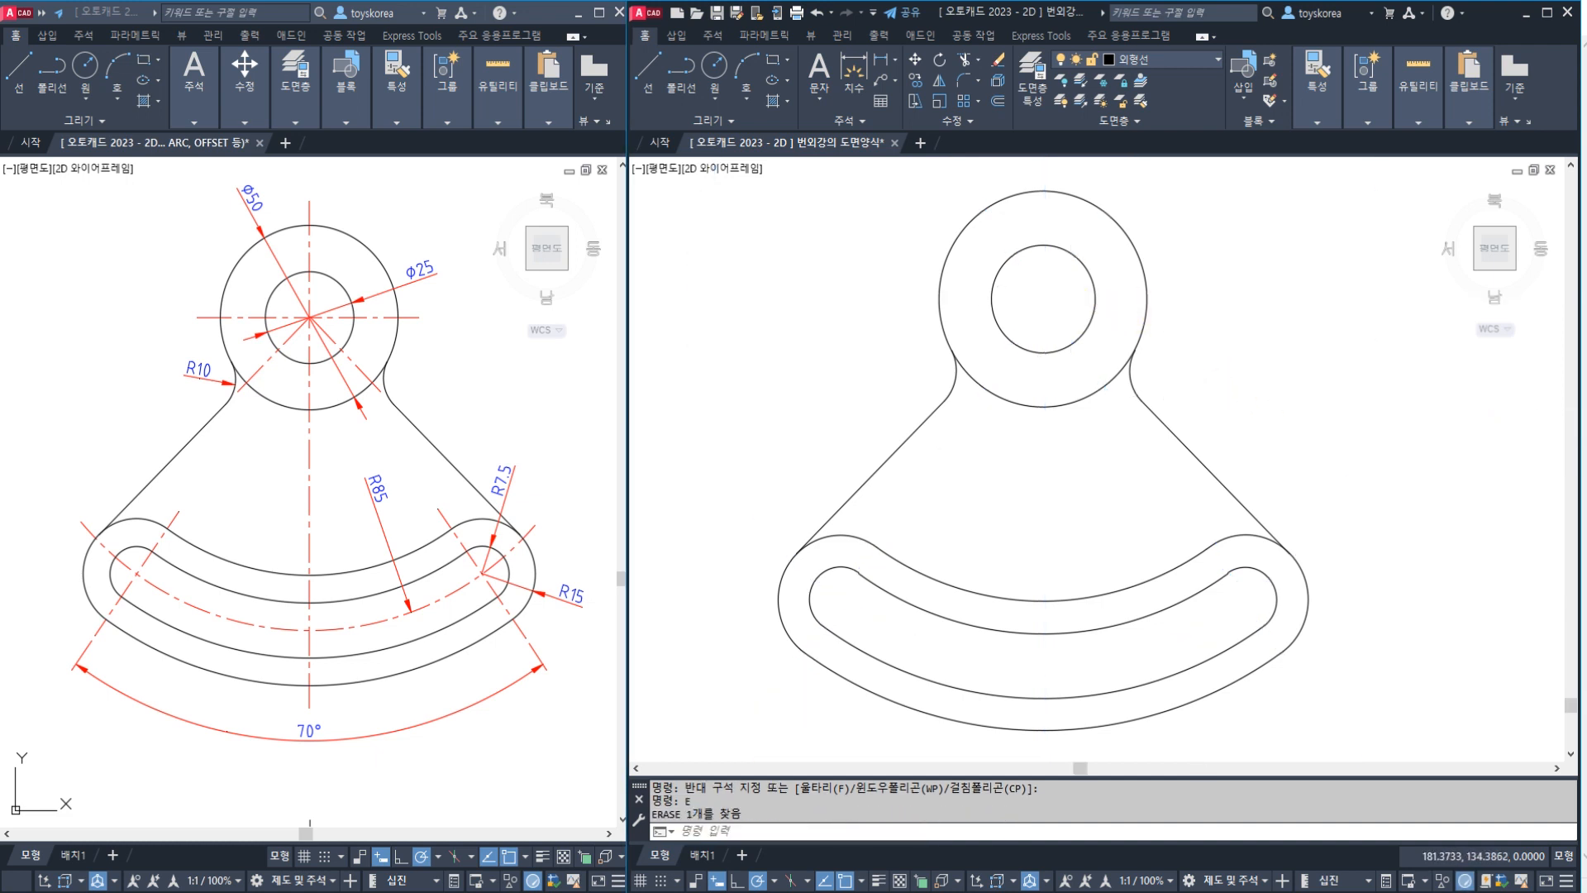
- Move the whole part outline slightly straight down so it sits vertically centered in the drawing border
{"action": "scroll", "coordinate": [1133, 400], "scroll_direction": "down", "scroll_amount": 2}
{"action": "left_click", "coordinate": [1285, 620]}
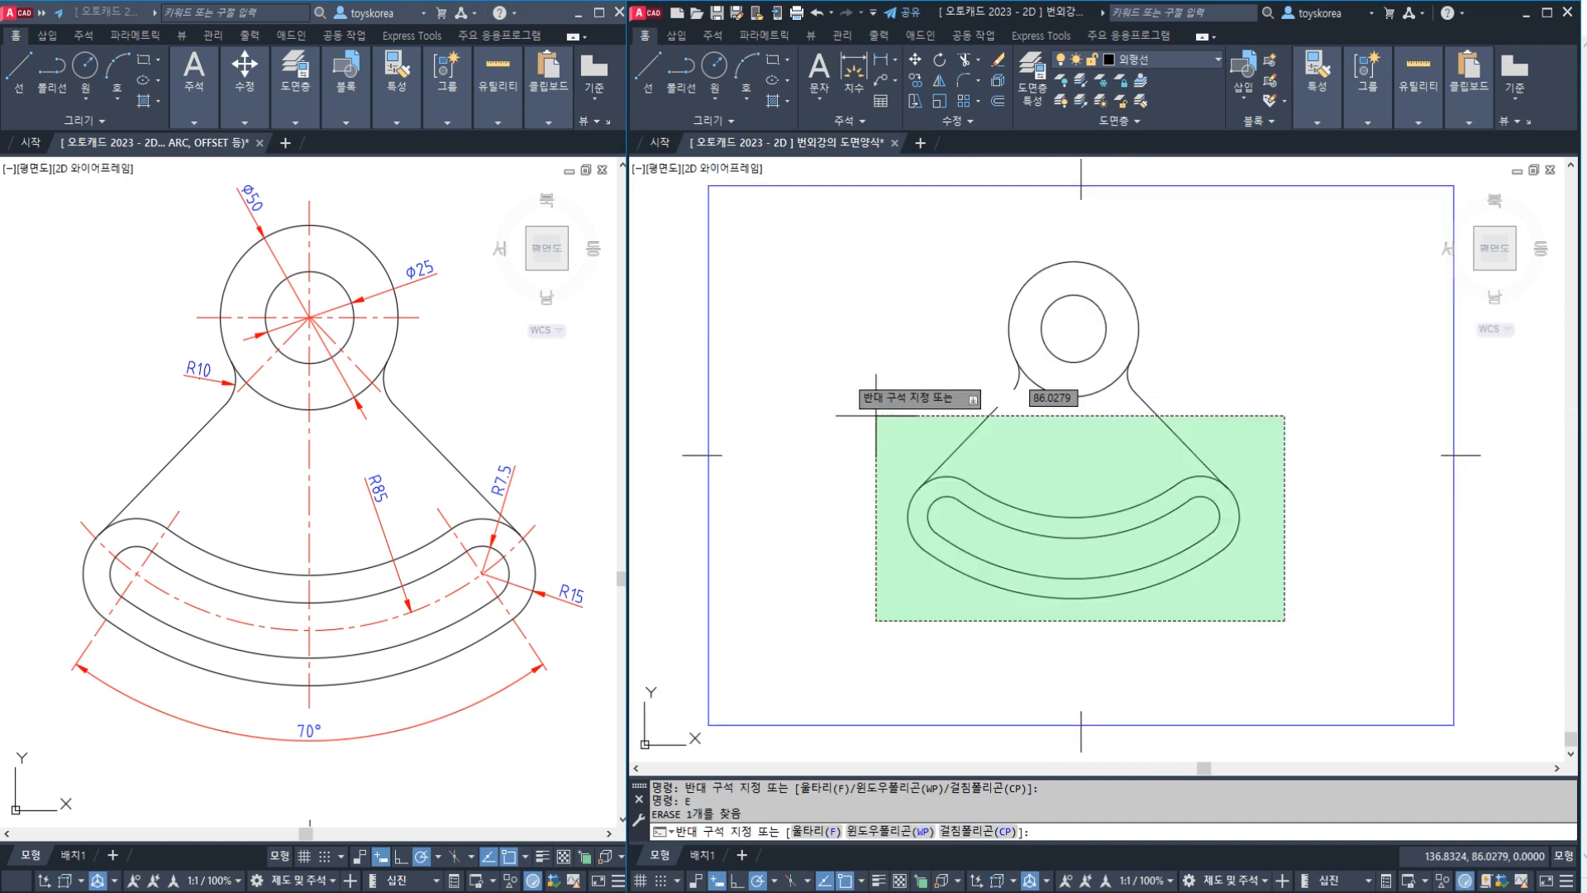
{"action": "left_click", "coordinate": [816, 248]}
{"action": "type", "text": "m"}
{"action": "key", "text": "Return"}
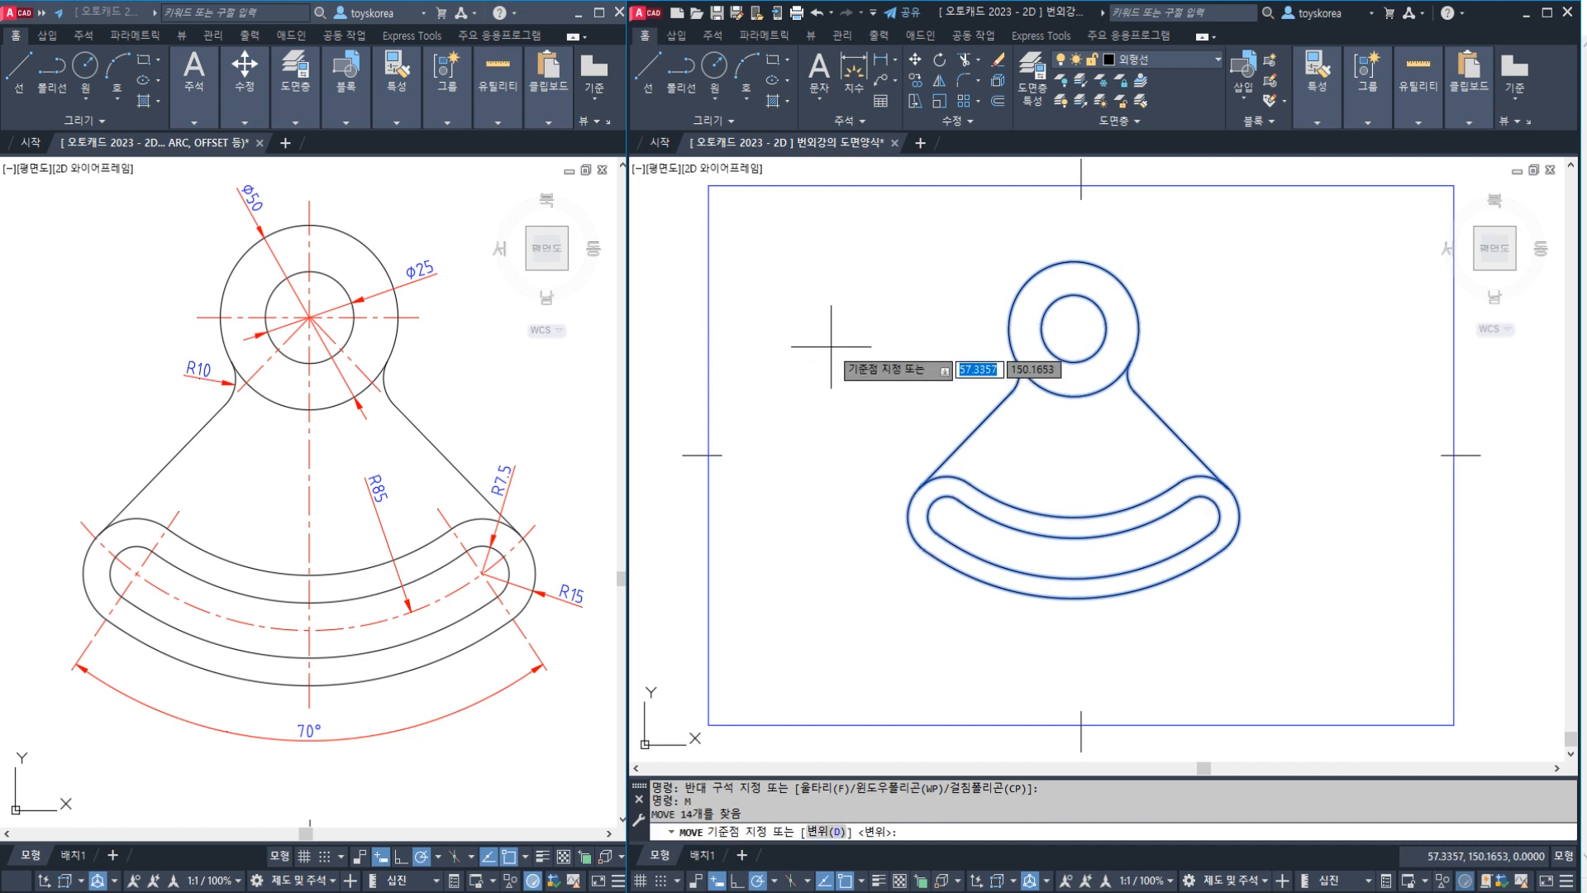
{"action": "left_click", "coordinate": [831, 347]}
{"action": "left_click", "coordinate": [831, 375]}
{"action": "key", "text": "Escape"}
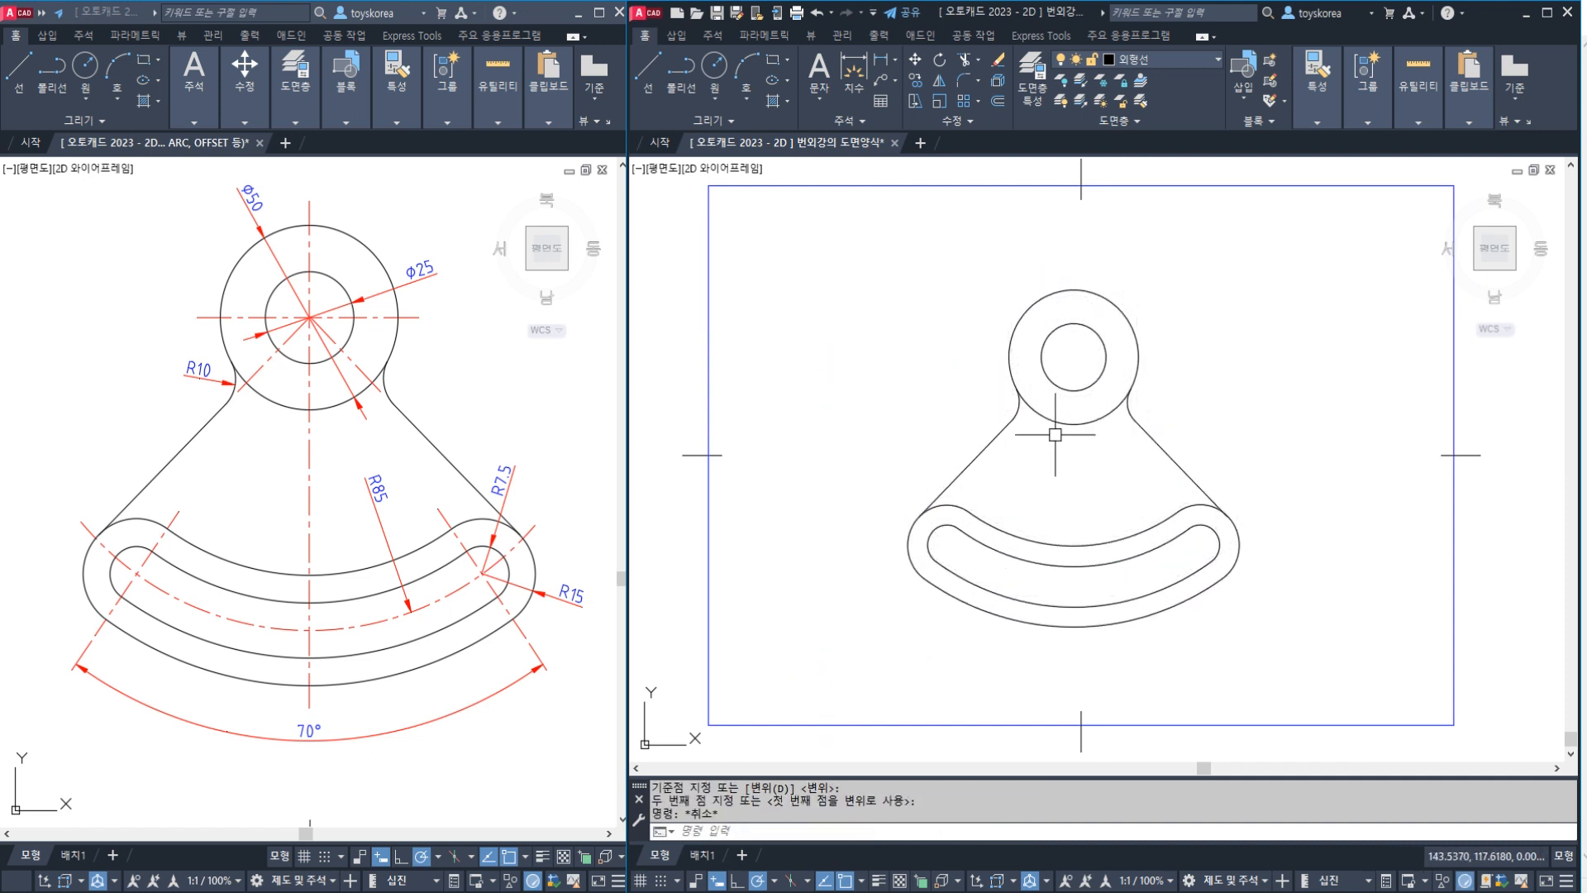
- Check the finished outline against the reference, examining the R85 slot radius, slot arcs, concentric circles and both side fillets
{"action": "scroll", "coordinate": [1141, 488], "scroll_direction": "up", "scroll_amount": 2}
{"action": "middle_click_drag", "start_coordinate": [1144, 475], "coordinate": [1107, 486]}
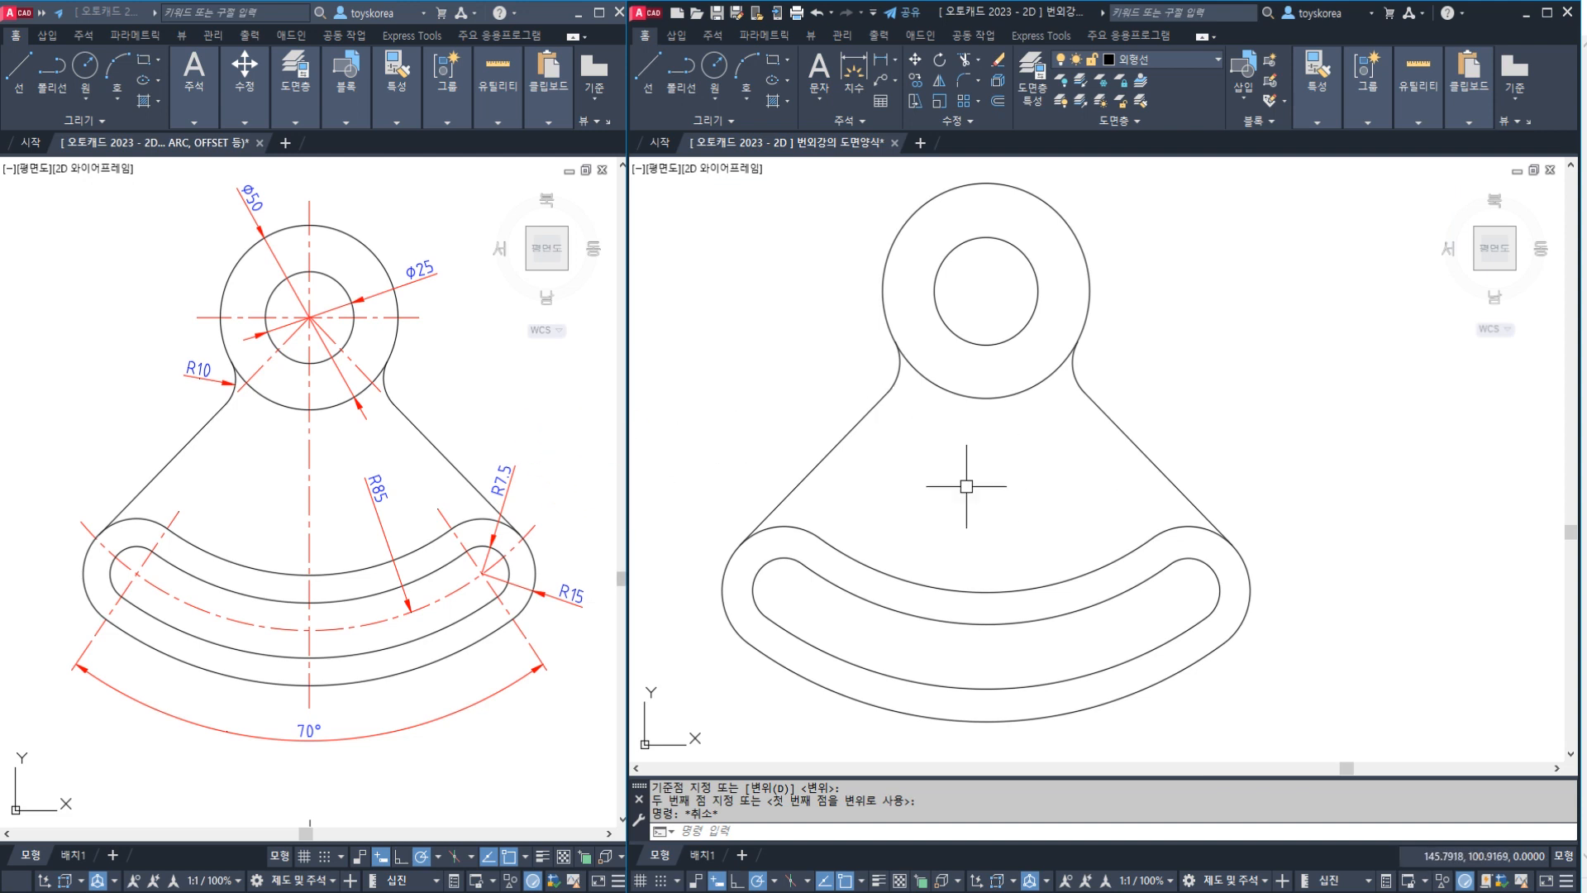
{"action": "left_click", "coordinate": [1059, 496]}
{"action": "key", "text": "Escape"}
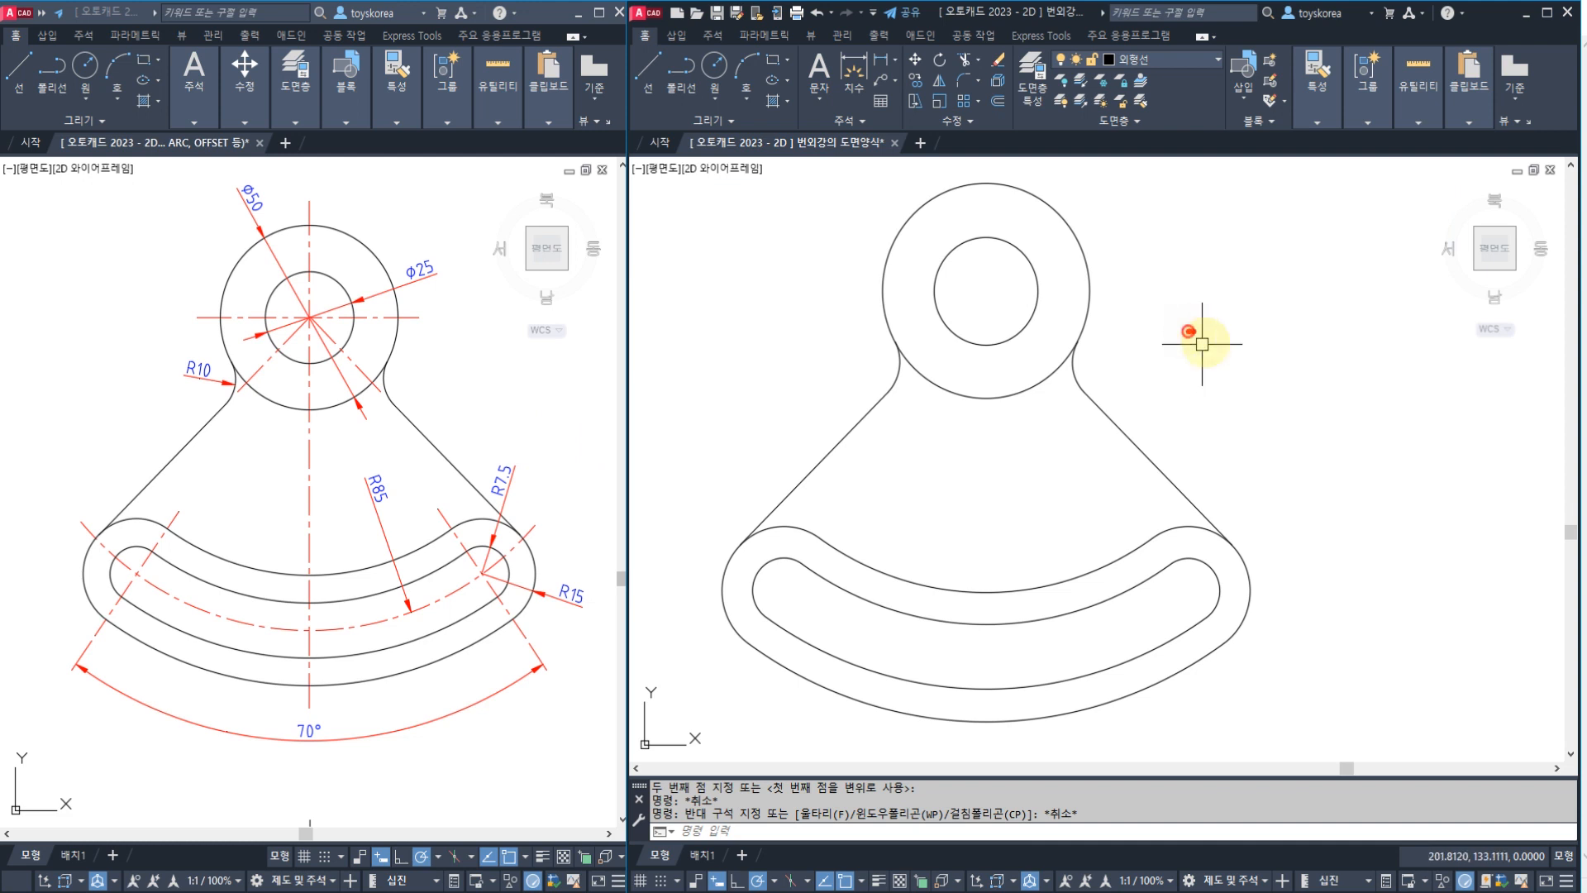
{"action": "mouse_move", "coordinate": [1189, 332]}
{"action": "left_mouse_down"}
{"action": "mouse_move", "coordinate": [1180, 389]}
{"action": "mouse_move", "coordinate": [1260, 354]}
{"action": "left_mouse_up"}
{"action": "mouse_move", "coordinate": [1259, 339]}
{"action": "left_mouse_down"}
{"action": "mouse_move", "coordinate": [1254, 460]}
{"action": "mouse_move", "coordinate": [1281, 418]}
{"action": "mouse_move", "coordinate": [1368, 358]}
{"action": "mouse_move", "coordinate": [1337, 409]}
{"action": "mouse_move", "coordinate": [1382, 440]}
{"action": "mouse_move", "coordinate": [1364, 477]}
{"action": "mouse_move", "coordinate": [1133, 294]}
{"action": "mouse_move", "coordinate": [1435, 425]}
{"action": "mouse_move", "coordinate": [1393, 463]}
{"action": "left_mouse_up"}
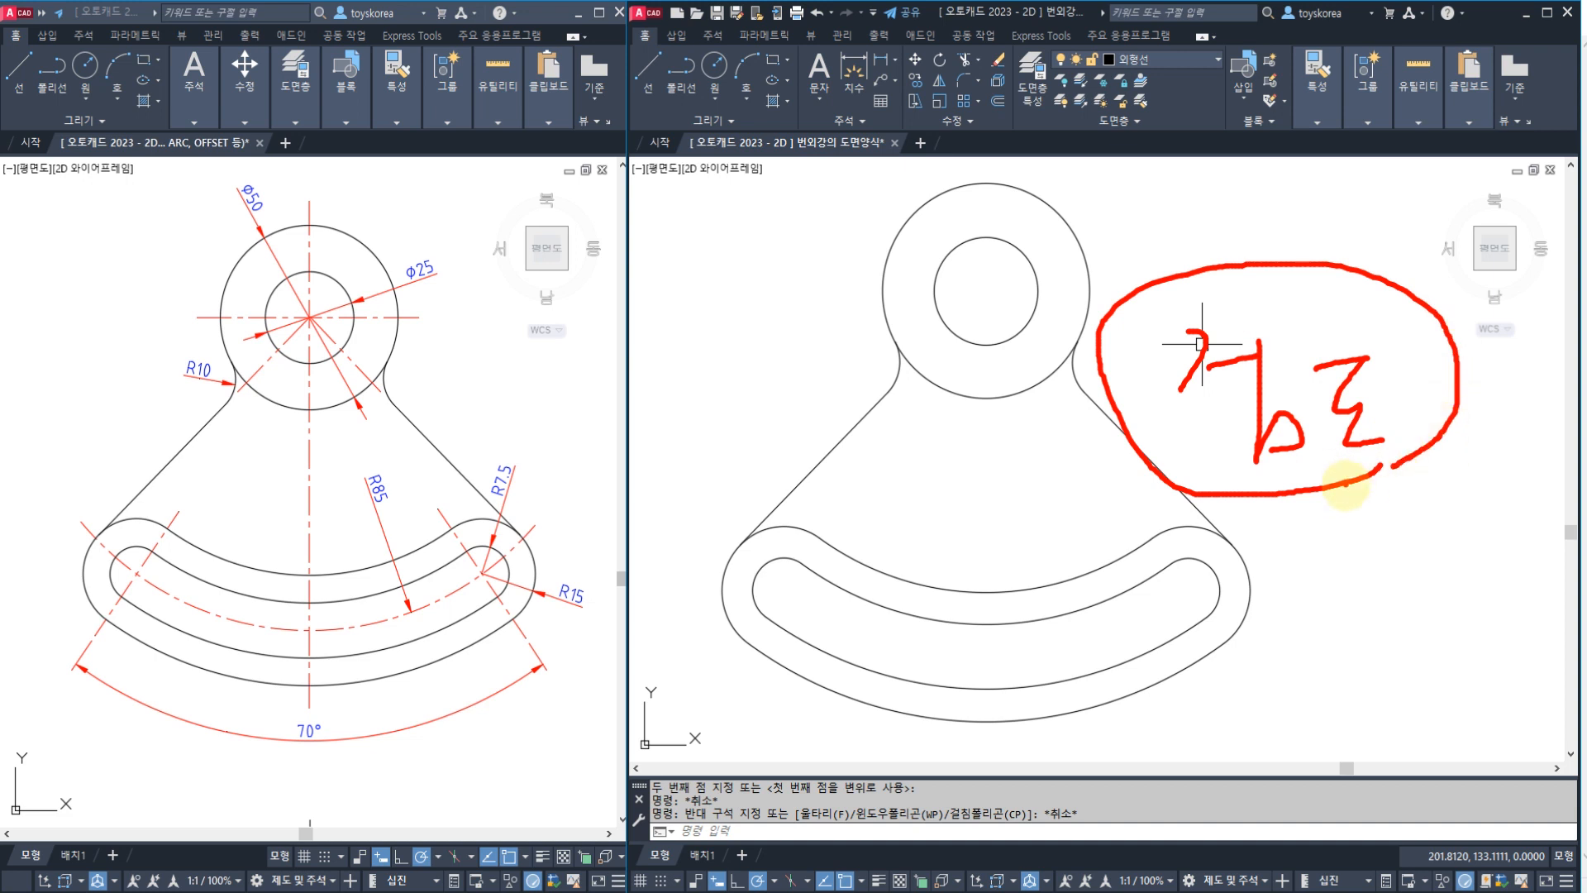
{"action": "mouse_move", "coordinate": [525, 511]}
{"action": "left_mouse_down"}
{"action": "mouse_move", "coordinate": [354, 419]}
{"action": "mouse_move", "coordinate": [402, 525]}
{"action": "left_mouse_up"}
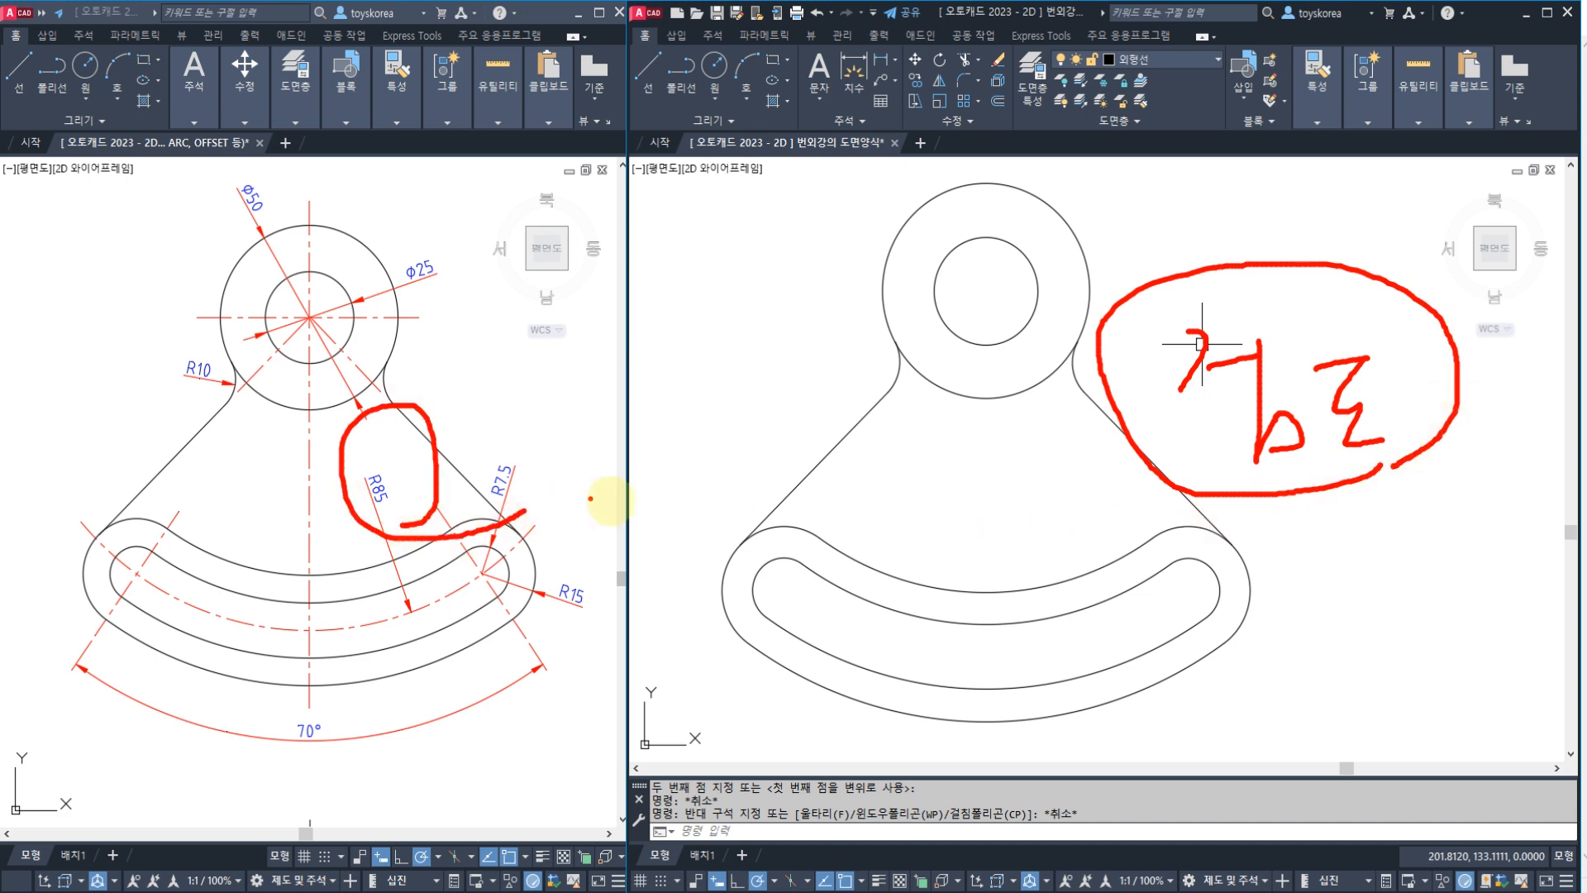
{"action": "mouse_move", "coordinate": [516, 461]}
{"action": "left_mouse_down"}
{"action": "mouse_move", "coordinate": [865, 469]}
{"action": "mouse_move", "coordinate": [845, 496]}
{"action": "left_mouse_up"}
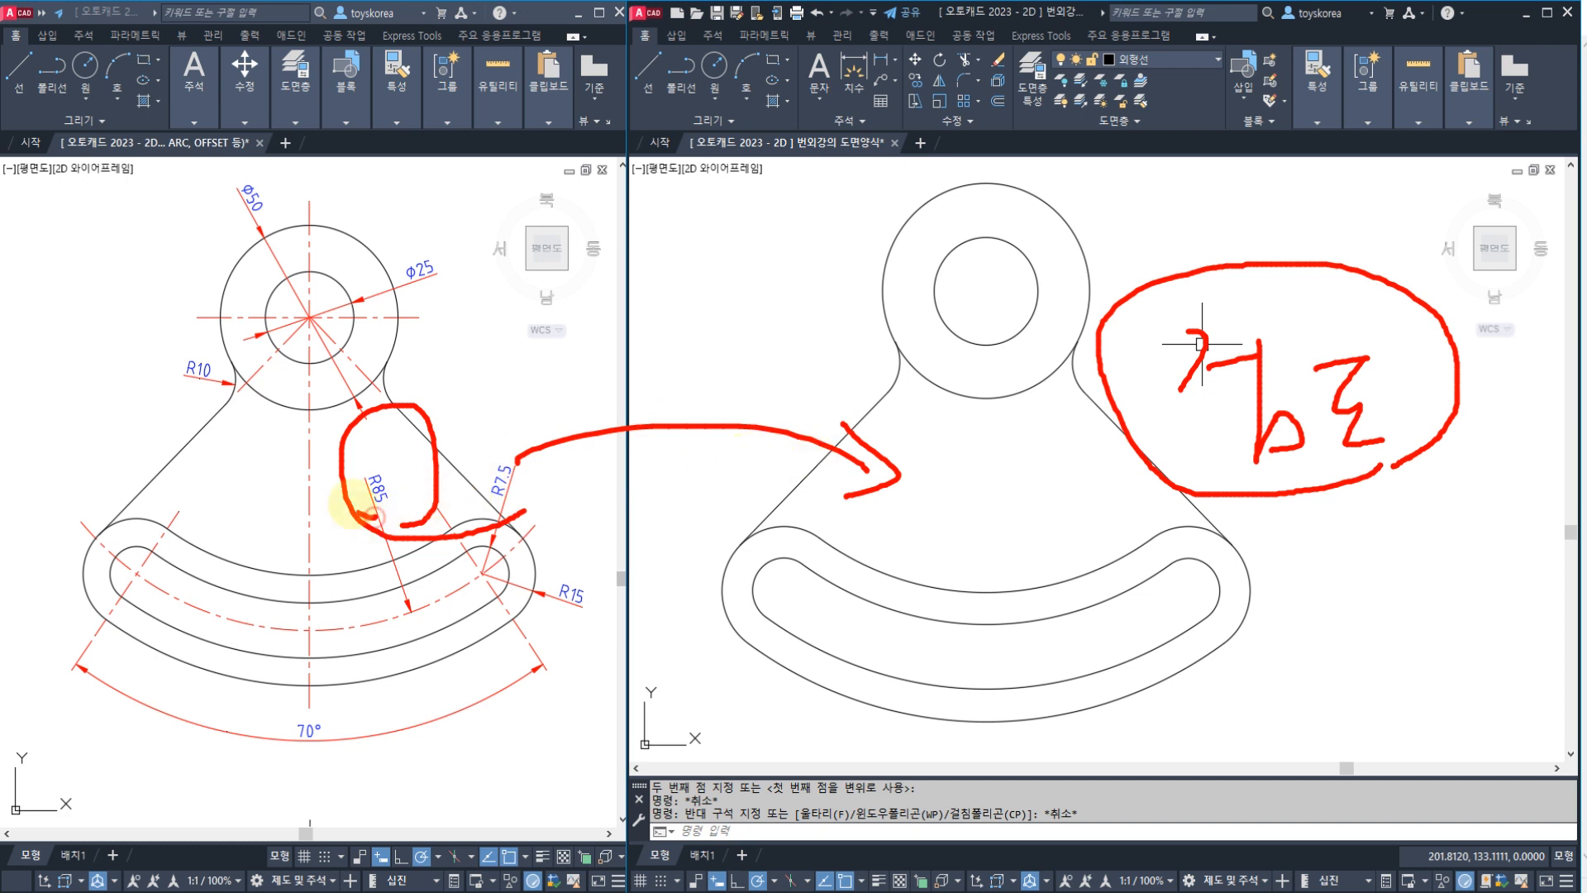
{"action": "left_click_drag", "start_coordinate": [354, 496], "coordinate": [389, 509]}
{"action": "left_click_drag", "start_coordinate": [337, 635], "coordinate": [298, 644]}
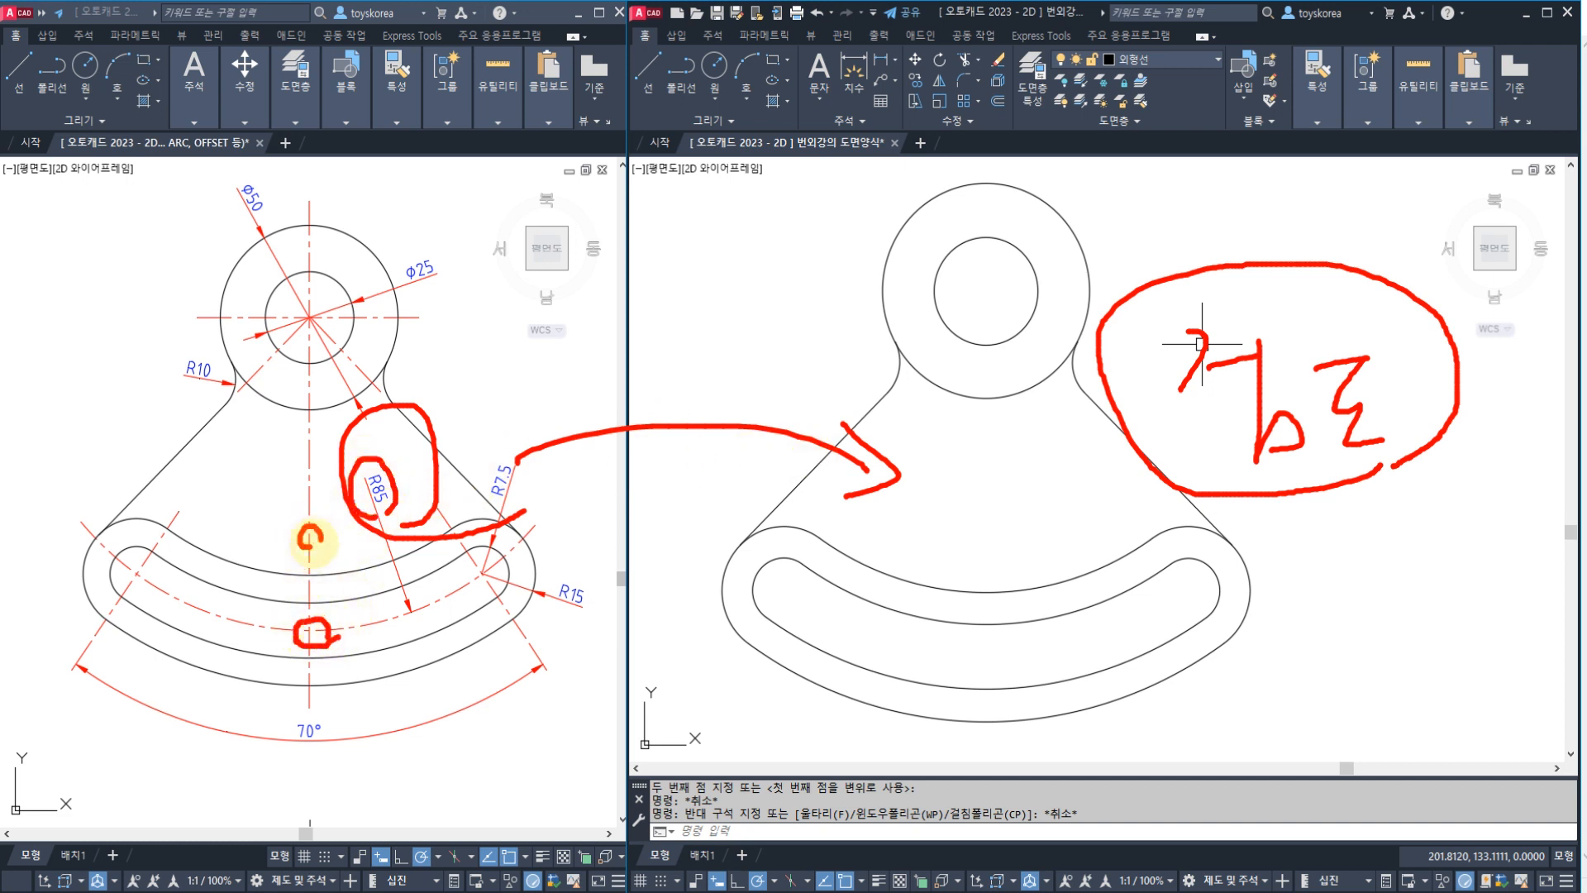
{"action": "left_click_drag", "start_coordinate": [314, 543], "coordinate": [314, 534]}
{"action": "left_click_drag", "start_coordinate": [461, 327], "coordinate": [494, 347]}
{"action": "mouse_move", "coordinate": [431, 354]}
{"action": "left_mouse_down"}
{"action": "mouse_move", "coordinate": [491, 403]}
{"action": "mouse_move", "coordinate": [507, 383]}
{"action": "left_mouse_up"}
{"action": "mouse_move", "coordinate": [529, 358]}
{"action": "left_mouse_down"}
{"action": "mouse_move", "coordinate": [537, 384]}
{"action": "mouse_move", "coordinate": [554, 364]}
{"action": "left_mouse_up"}
{"action": "mouse_move", "coordinate": [564, 333]}
{"action": "left_mouse_down"}
{"action": "mouse_move", "coordinate": [564, 427]}
{"action": "mouse_move", "coordinate": [646, 331]}
{"action": "mouse_move", "coordinate": [638, 357]}
{"action": "left_mouse_up"}
{"action": "mouse_move", "coordinate": [615, 364]}
{"action": "left_mouse_down"}
{"action": "mouse_move", "coordinate": [616, 381]}
{"action": "mouse_move", "coordinate": [666, 382]}
{"action": "mouse_move", "coordinate": [666, 458]}
{"action": "left_mouse_up"}
{"action": "mouse_move", "coordinate": [903, 451]}
{"action": "left_mouse_down"}
{"action": "mouse_move", "coordinate": [886, 472]}
{"action": "mouse_move", "coordinate": [1089, 512]}
{"action": "mouse_move", "coordinate": [1012, 609]}
{"action": "left_mouse_up"}
{"action": "left_click", "coordinate": [741, 493]}
{"action": "left_click_drag", "start_coordinate": [798, 643], "coordinate": [768, 682]}
{"action": "mouse_move", "coordinate": [913, 671]}
{"action": "left_mouse_down"}
{"action": "mouse_move", "coordinate": [876, 714]}
{"action": "mouse_move", "coordinate": [885, 695]}
{"action": "mouse_move", "coordinate": [806, 701]}
{"action": "left_mouse_up"}
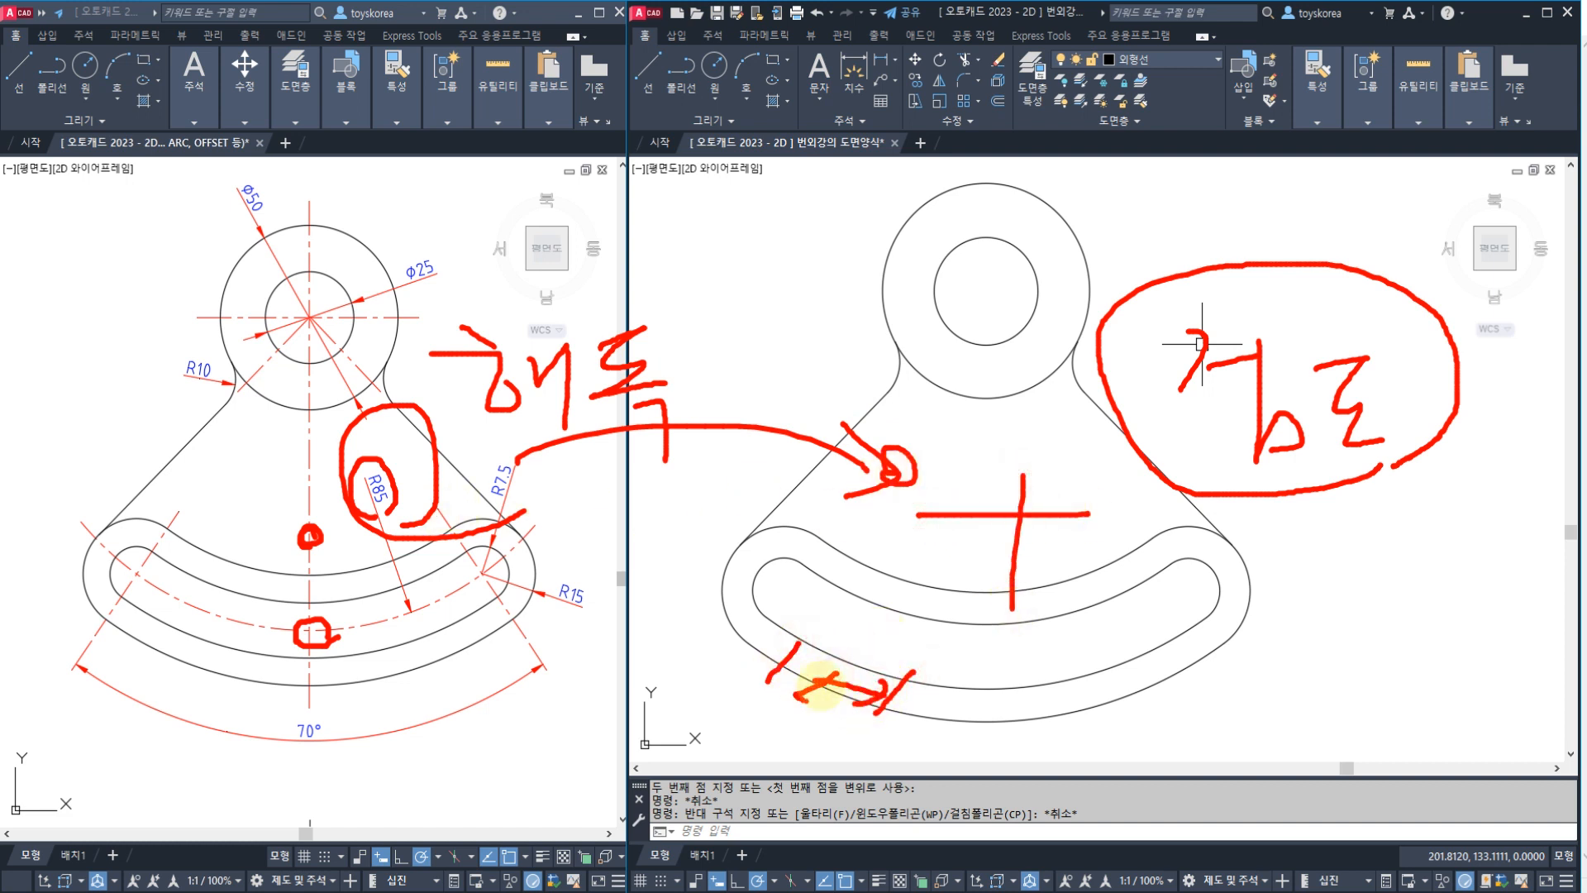
{"action": "mouse_move", "coordinate": [950, 376]}
{"action": "left_mouse_down"}
{"action": "mouse_move", "coordinate": [905, 395]}
{"action": "mouse_move", "coordinate": [925, 359]}
{"action": "left_mouse_up"}
{"action": "left_click_drag", "start_coordinate": [926, 252], "coordinate": [973, 276]}
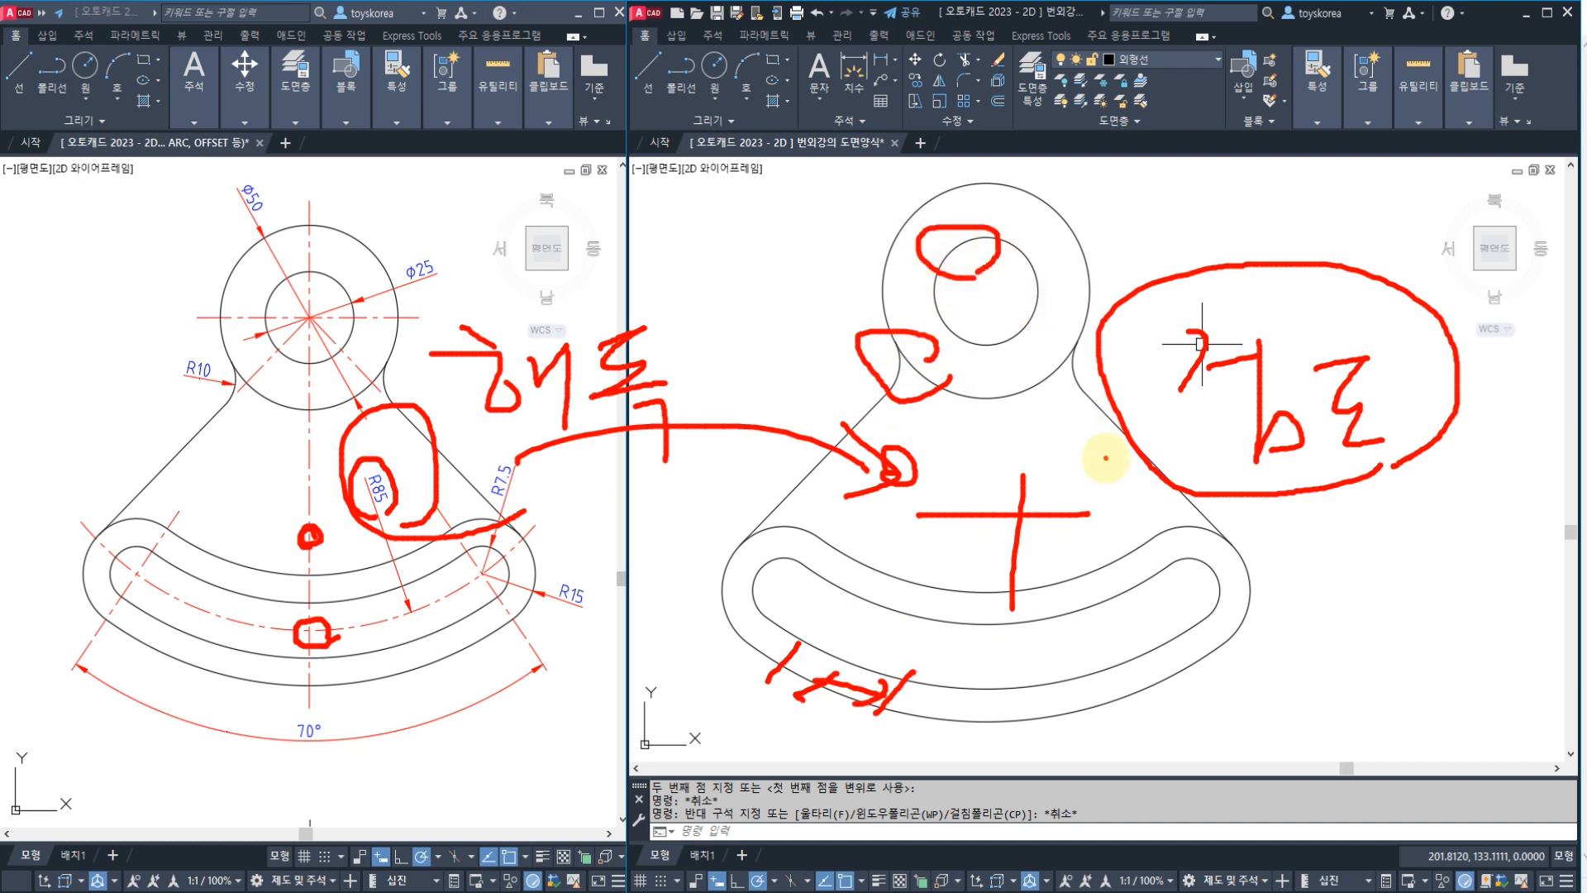
{"action": "left_click_drag", "start_coordinate": [1105, 457], "coordinate": [1072, 396]}
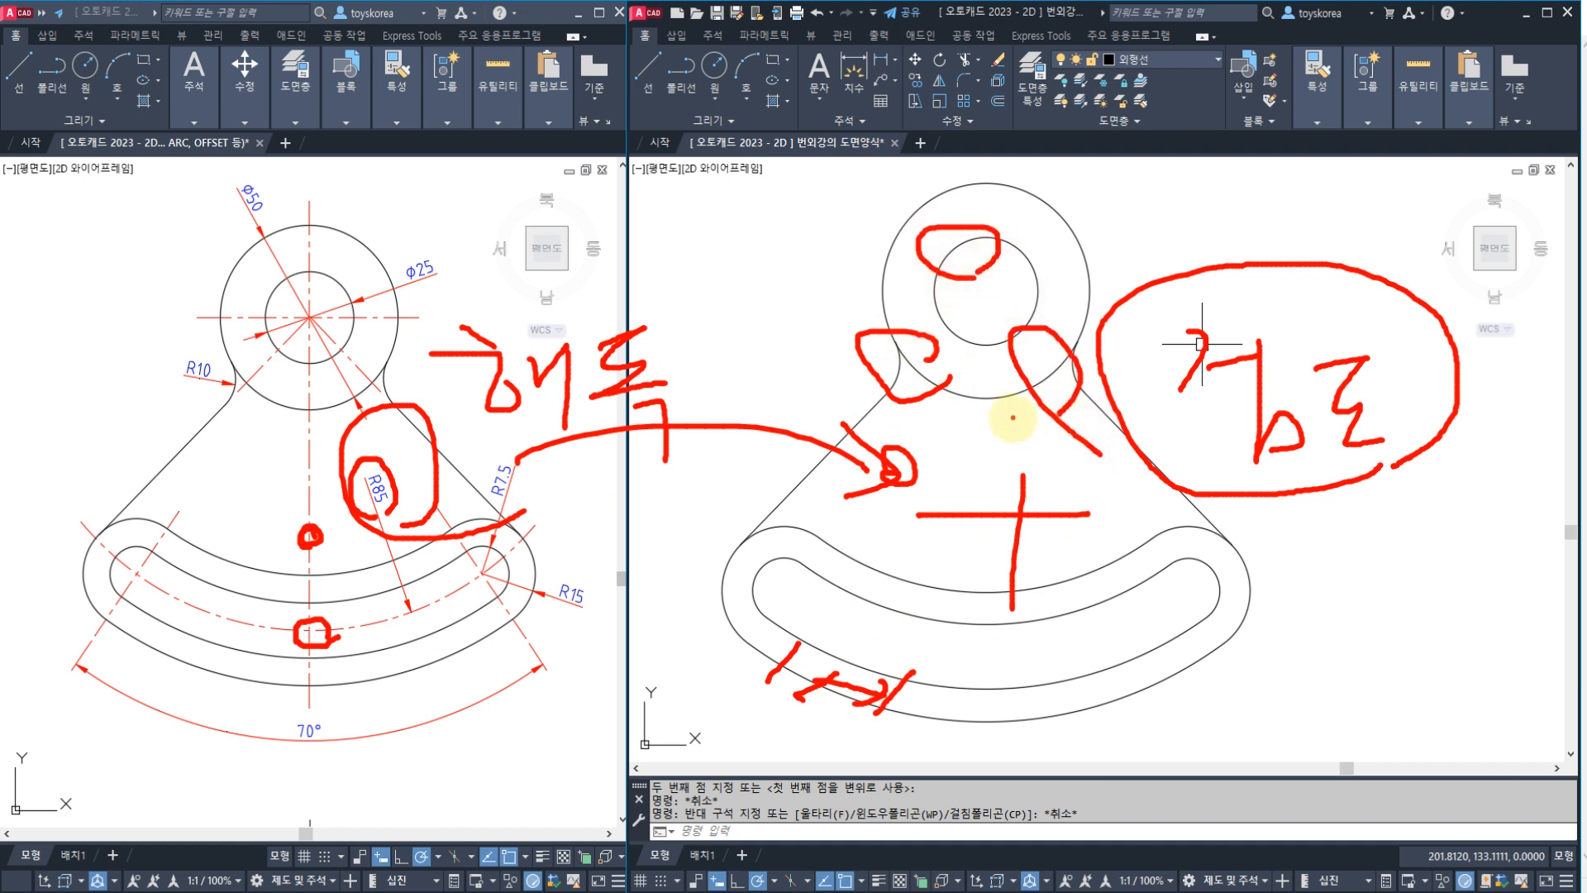
{"action": "key", "text": "Escape"}
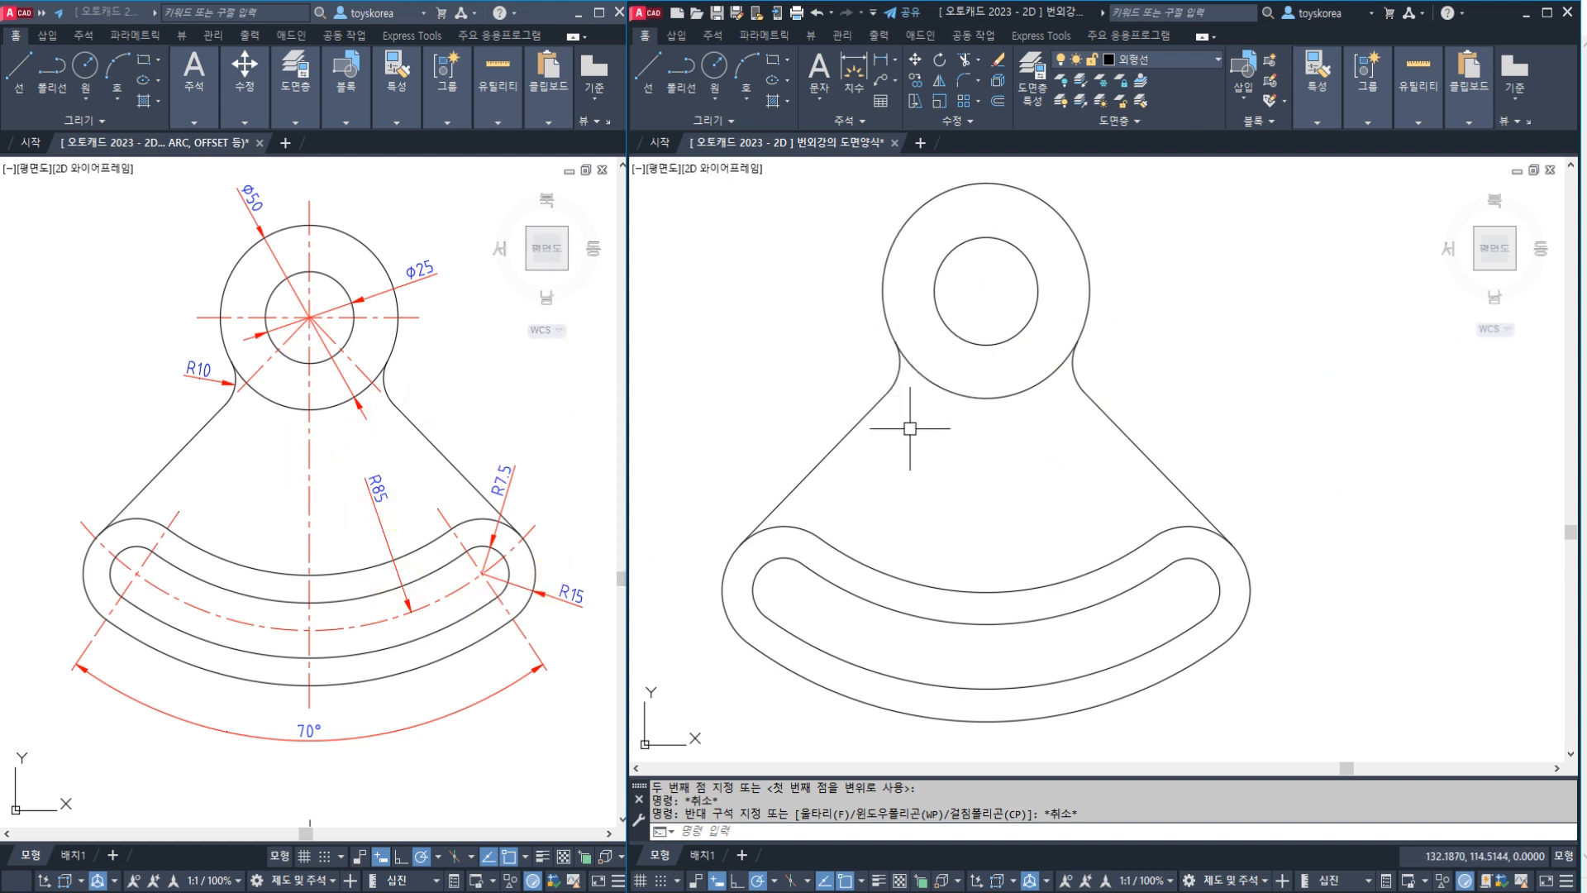
{"action": "middle_click_drag", "start_coordinate": [915, 434], "coordinate": [909, 432]}
{"action": "key", "text": "Escape"}
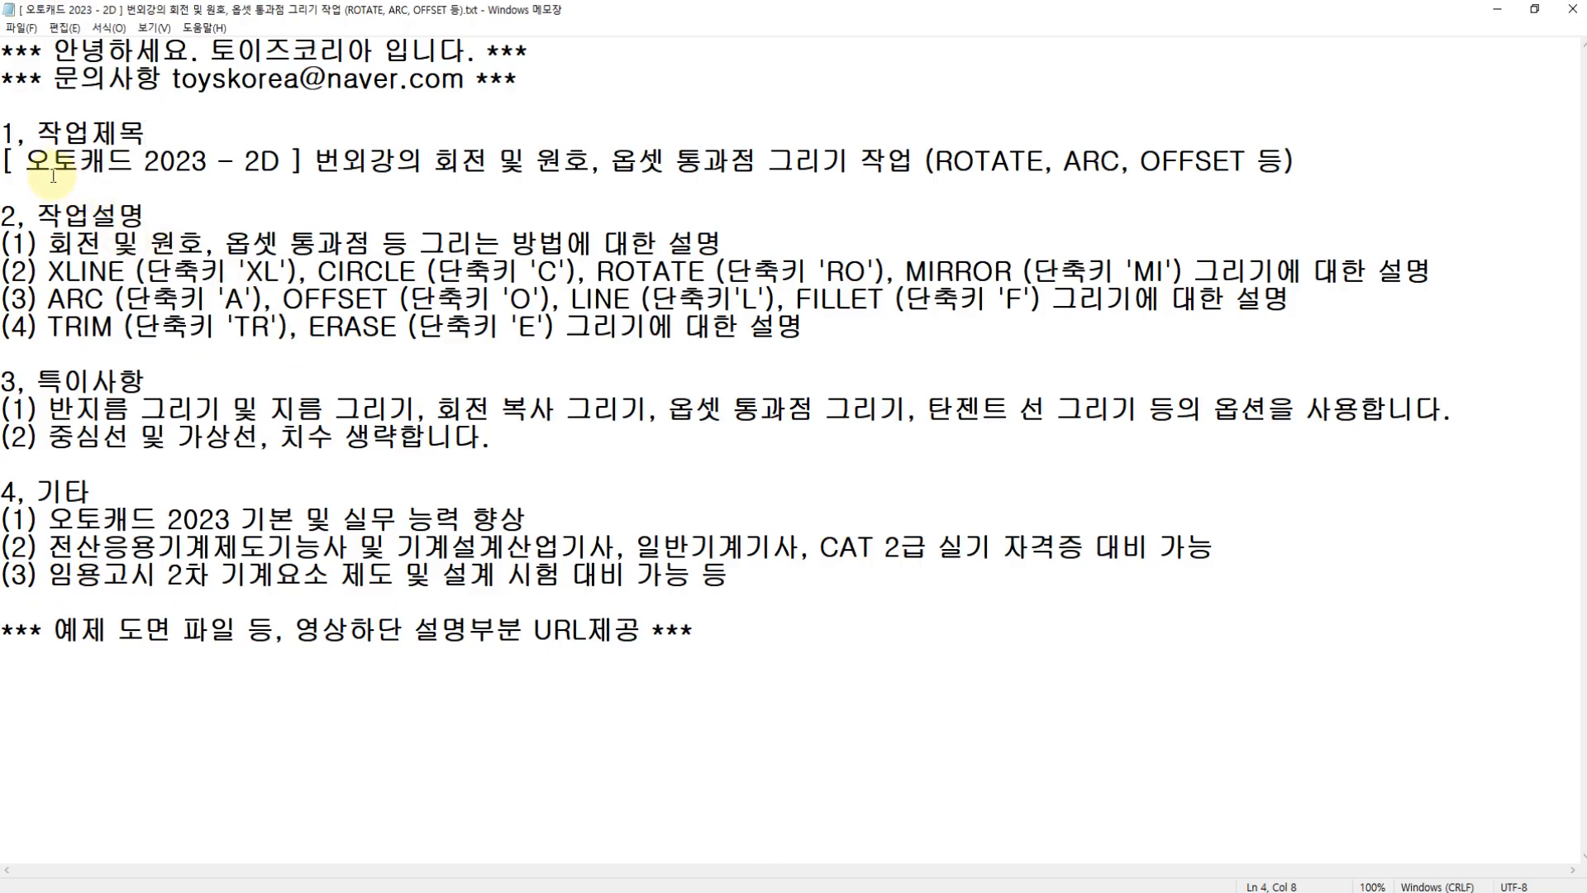
- Review the task title and the list of drawing commands with their shortcuts in the Notepad work notes
{"action": "left_click", "coordinate": [241, 159]}
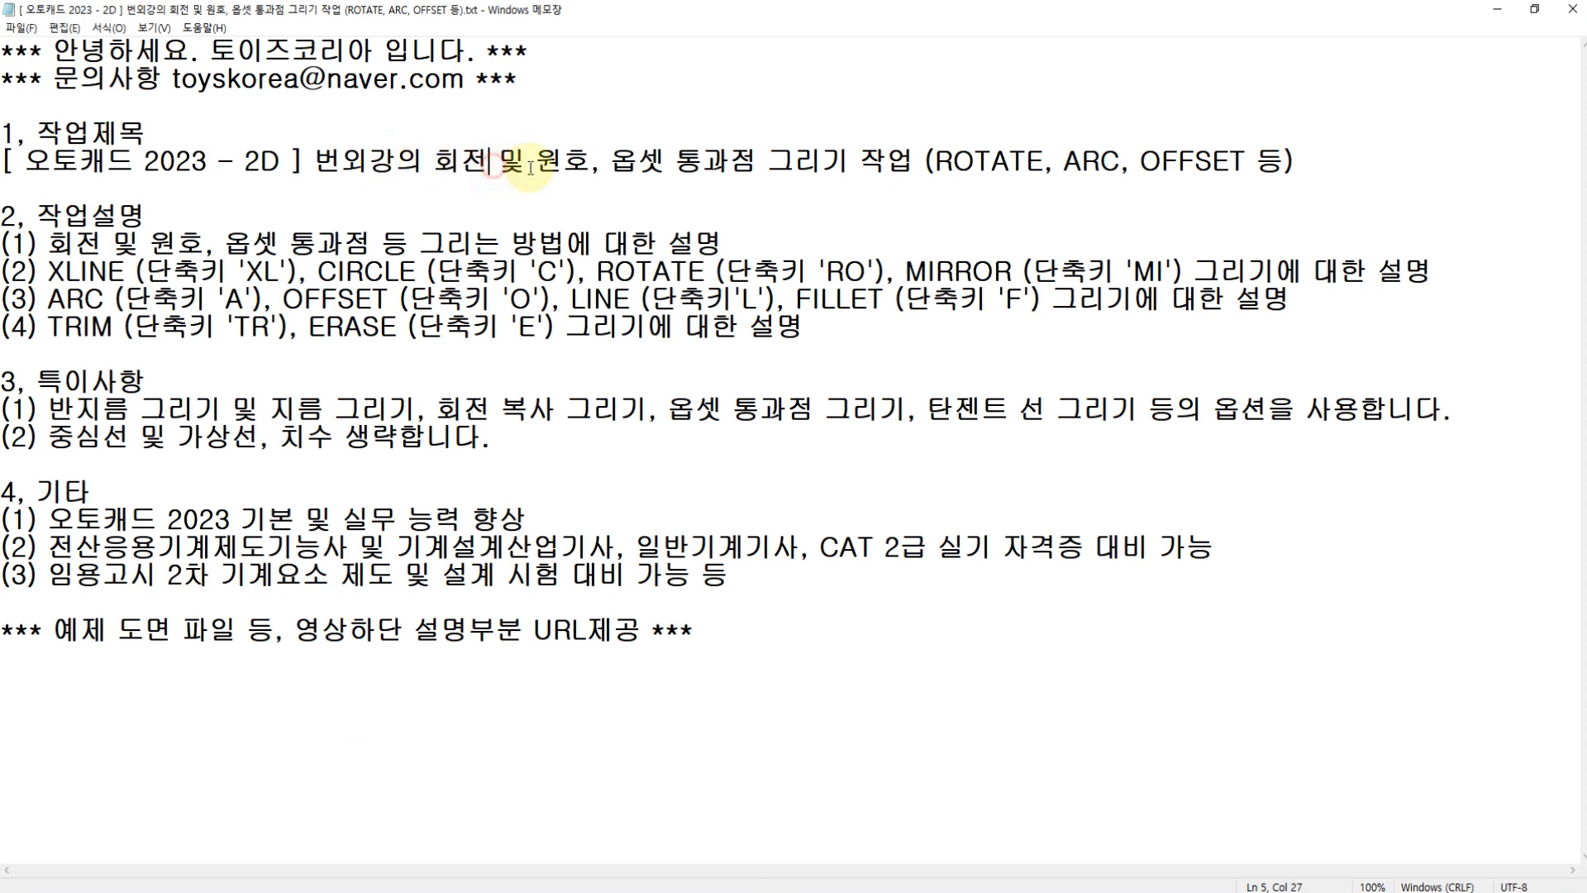
{"action": "left_click", "coordinate": [592, 161]}
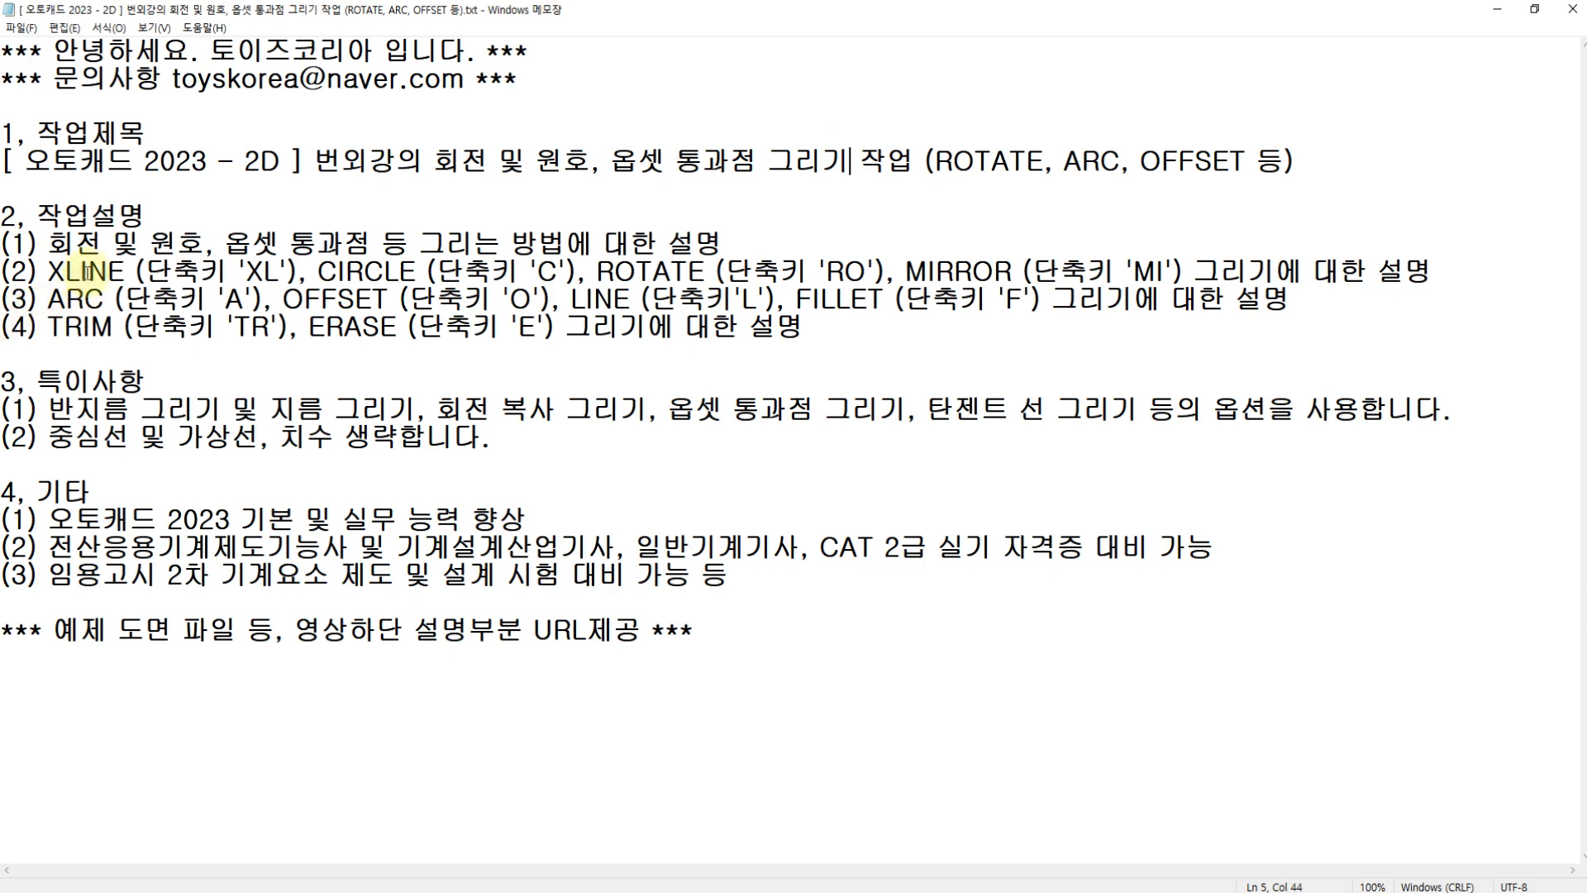
{"action": "left_click_drag", "start_coordinate": [48, 272], "coordinate": [555, 328]}
{"action": "left_click", "coordinate": [246, 261]}
{"action": "left_click", "coordinate": [339, 262]}
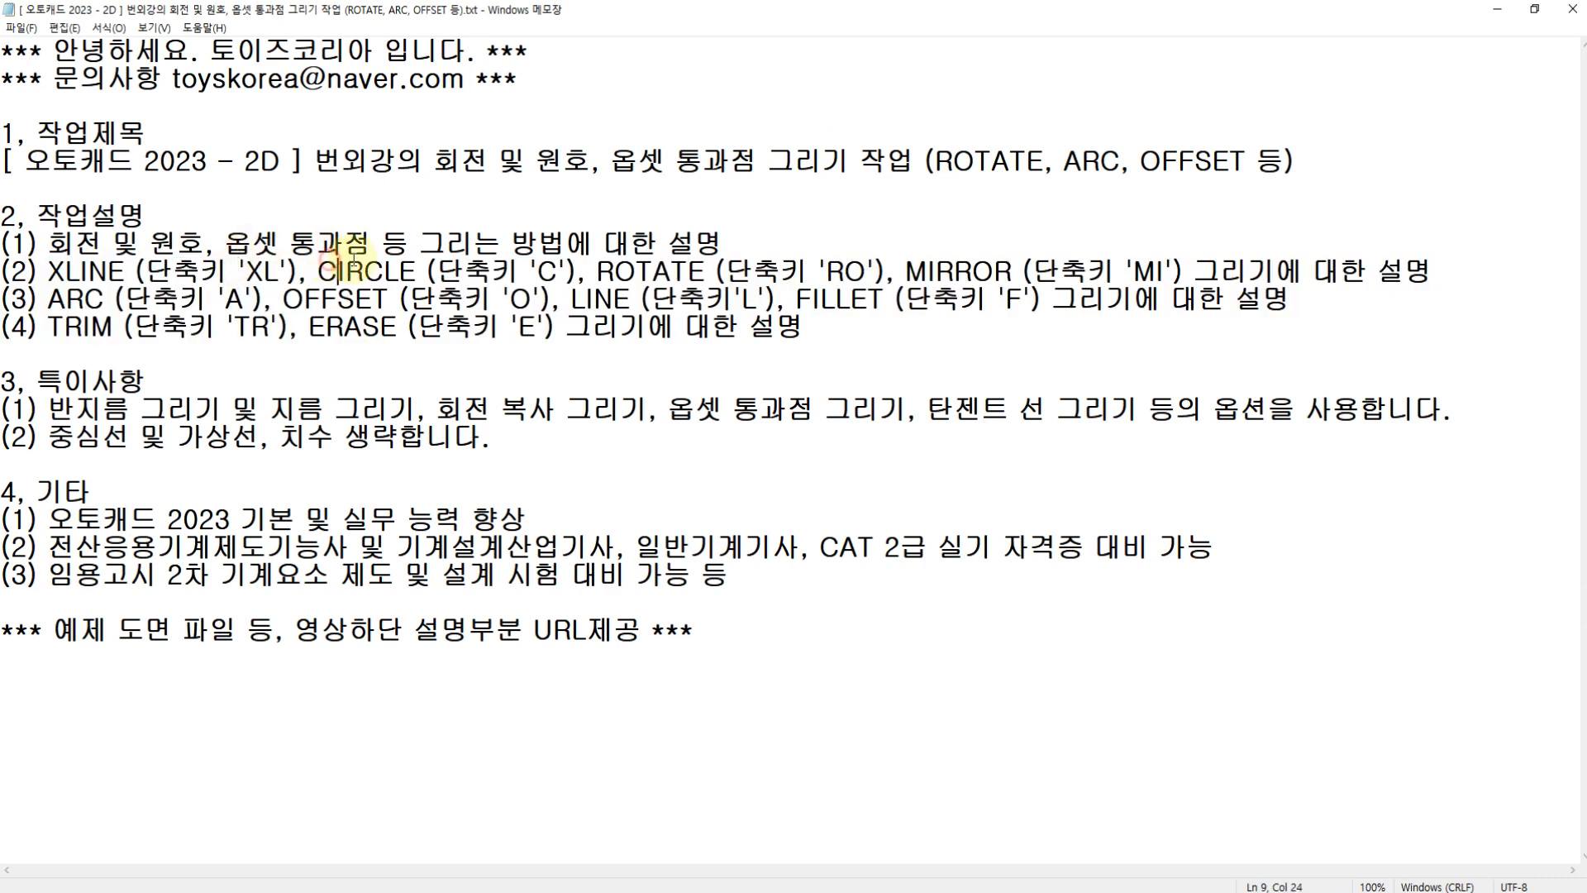
{"action": "left_click", "coordinate": [575, 275]}
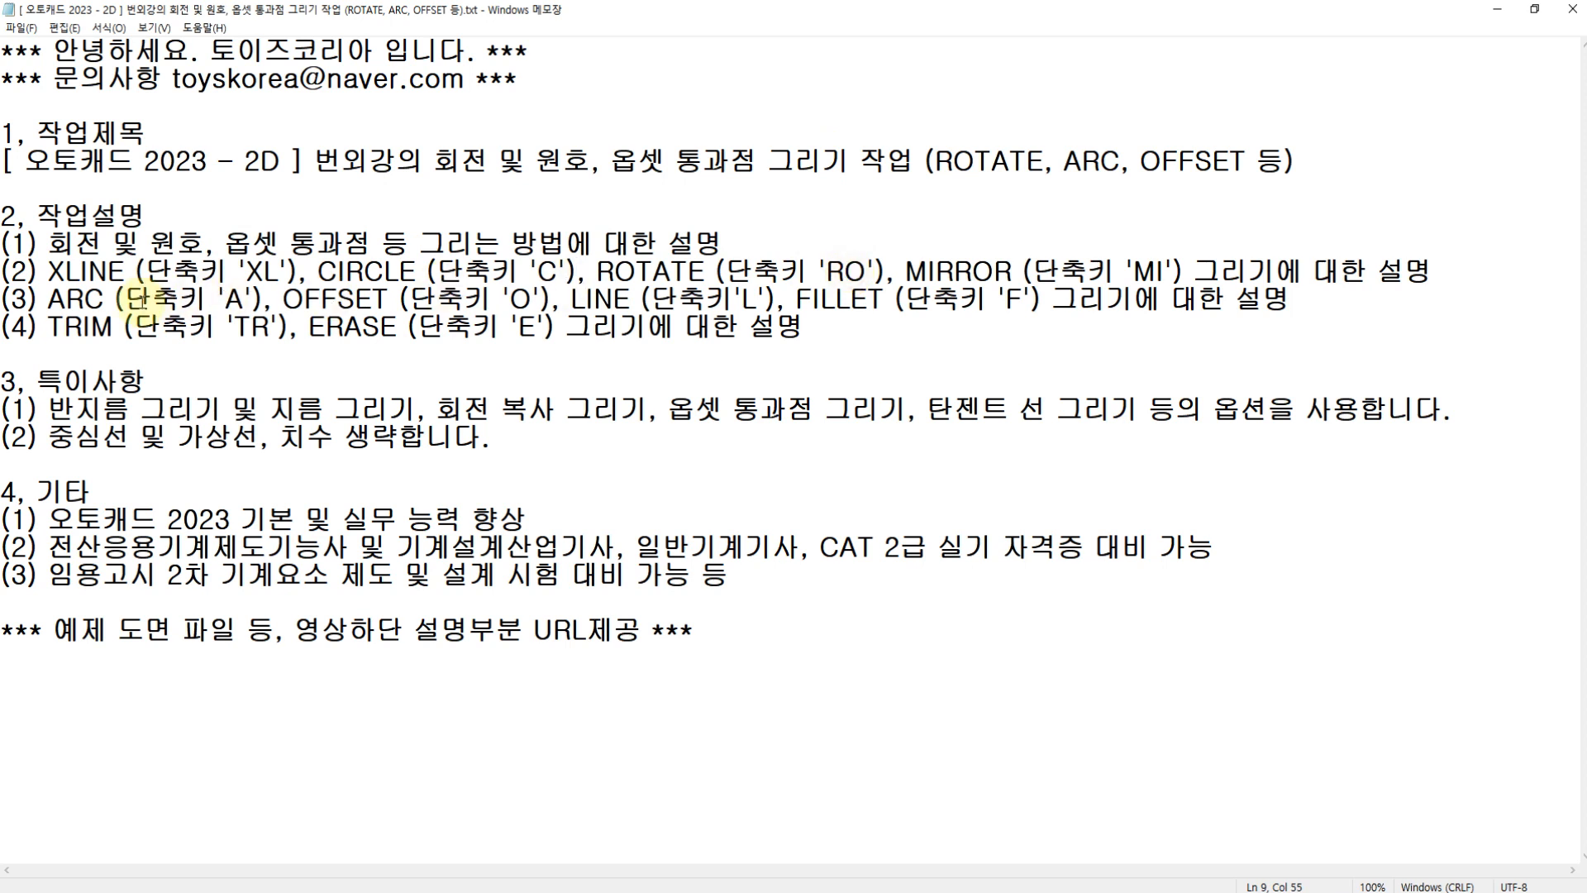
{"action": "left_click", "coordinate": [122, 299]}
{"action": "left_click", "coordinate": [612, 298]}
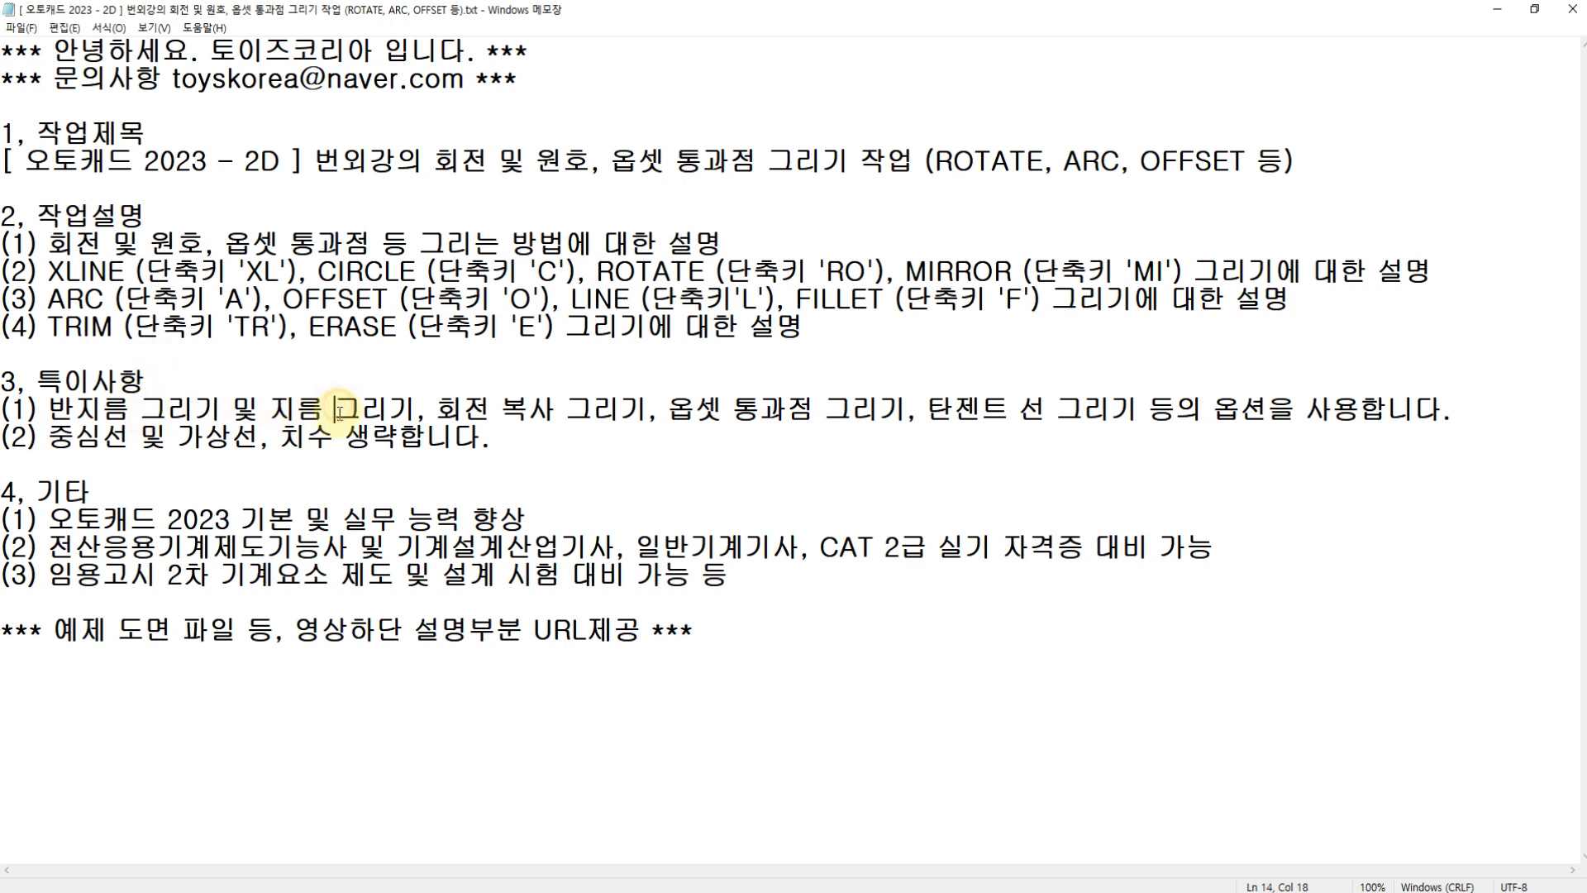
- Review the special notes on radius and diameter, rotate-copy, offset through-point and tangent line options, plus the omitted centerlines and dimensions
{"action": "left_click", "coordinate": [557, 412]}
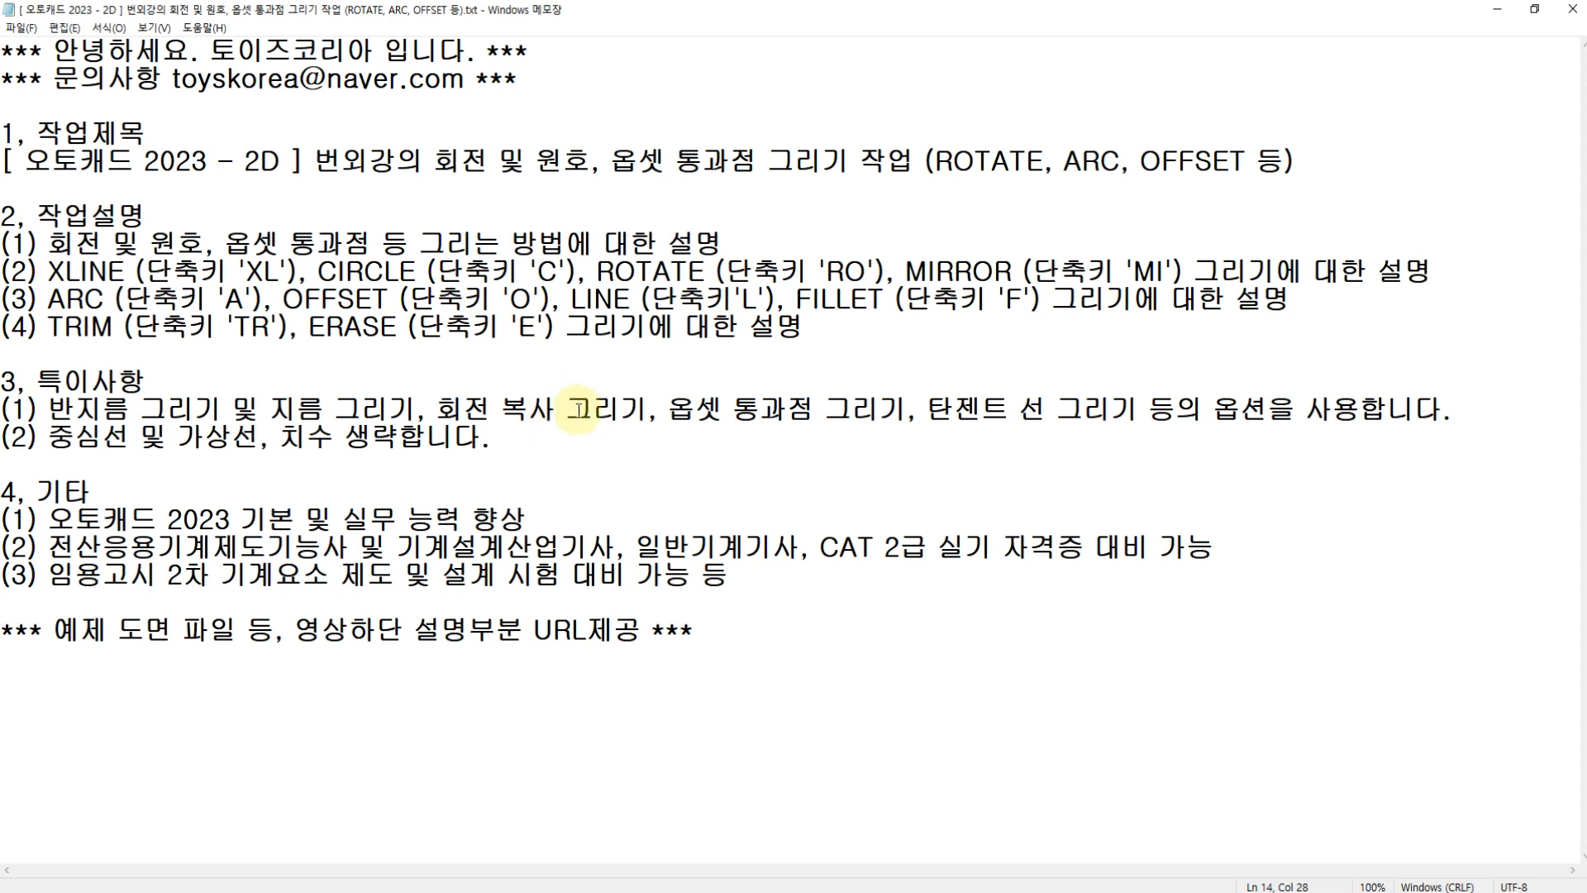
{"action": "left_click", "coordinate": [426, 411]}
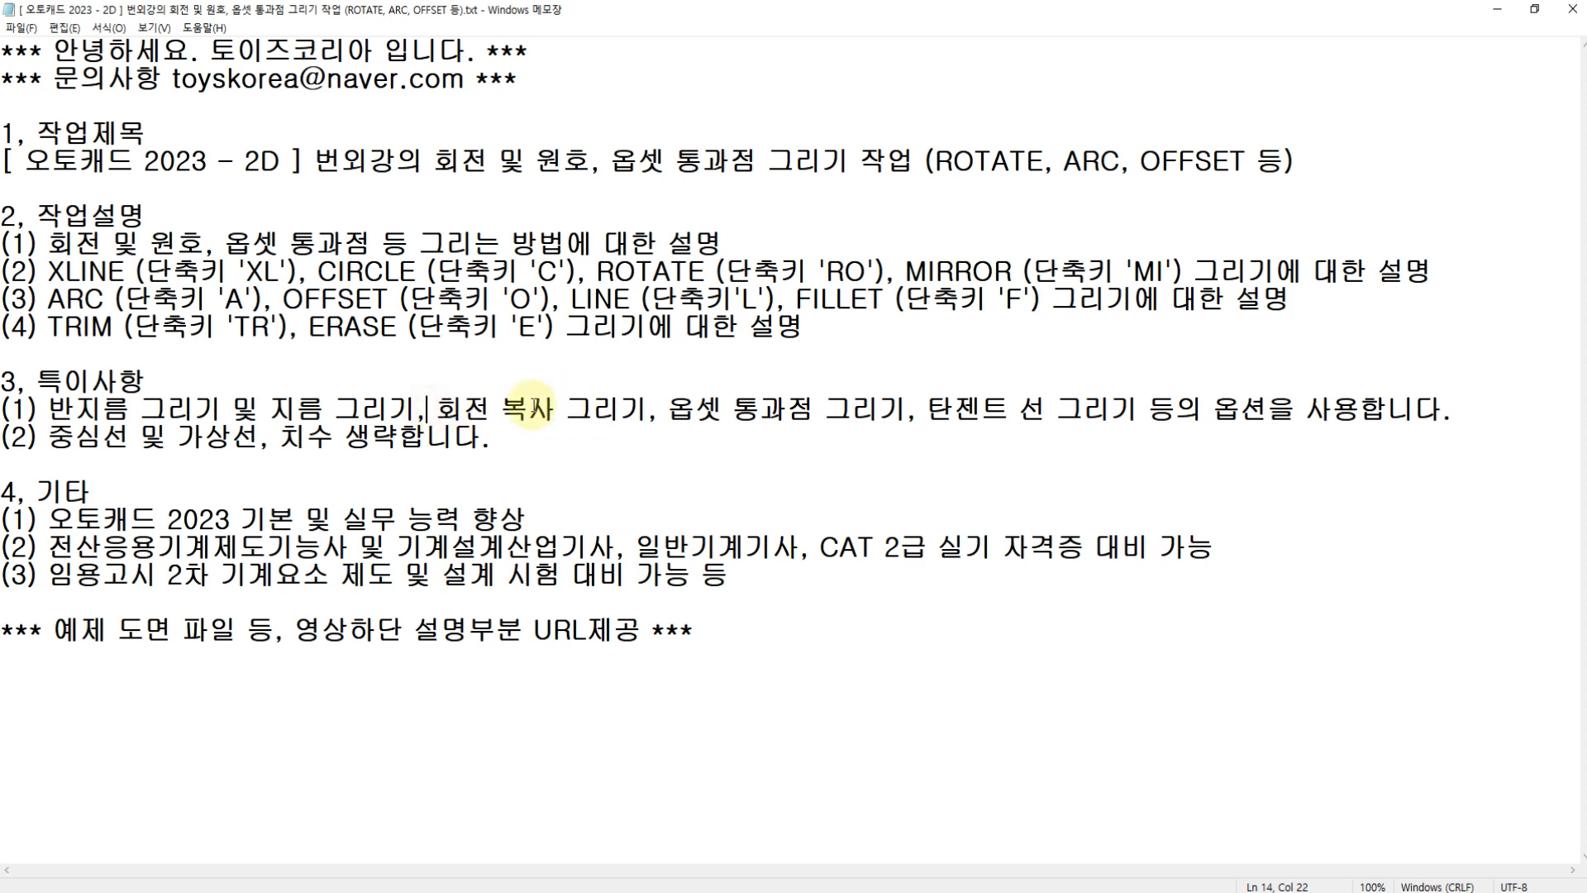
{"action": "left_click", "coordinate": [643, 411]}
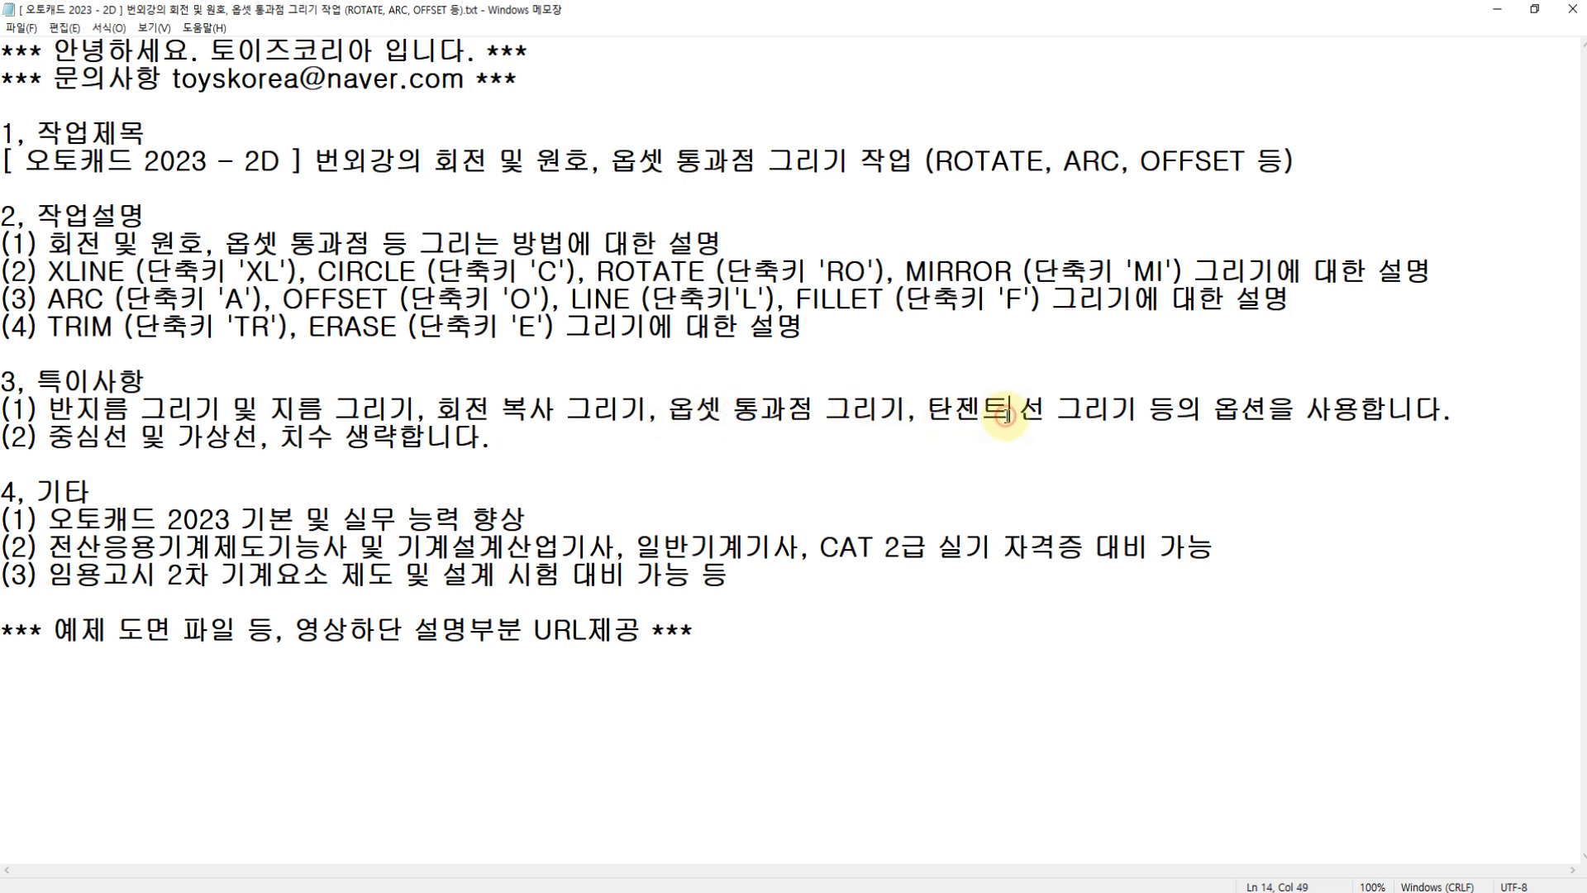
{"action": "left_click_drag", "start_coordinate": [926, 410], "coordinate": [1033, 410]}
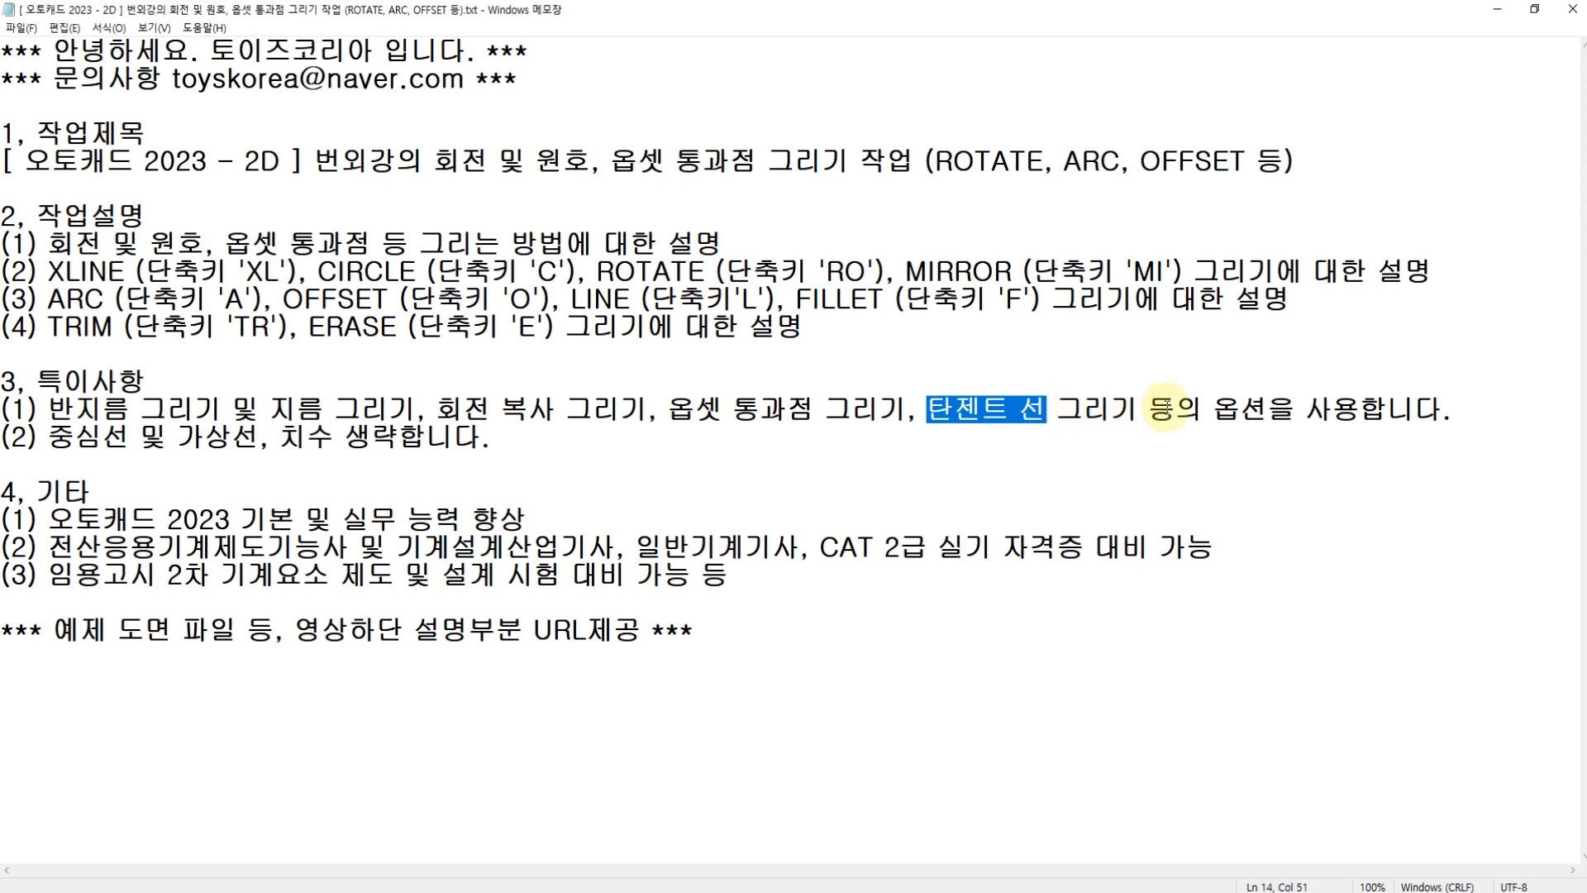
{"action": "left_click", "coordinate": [1242, 410]}
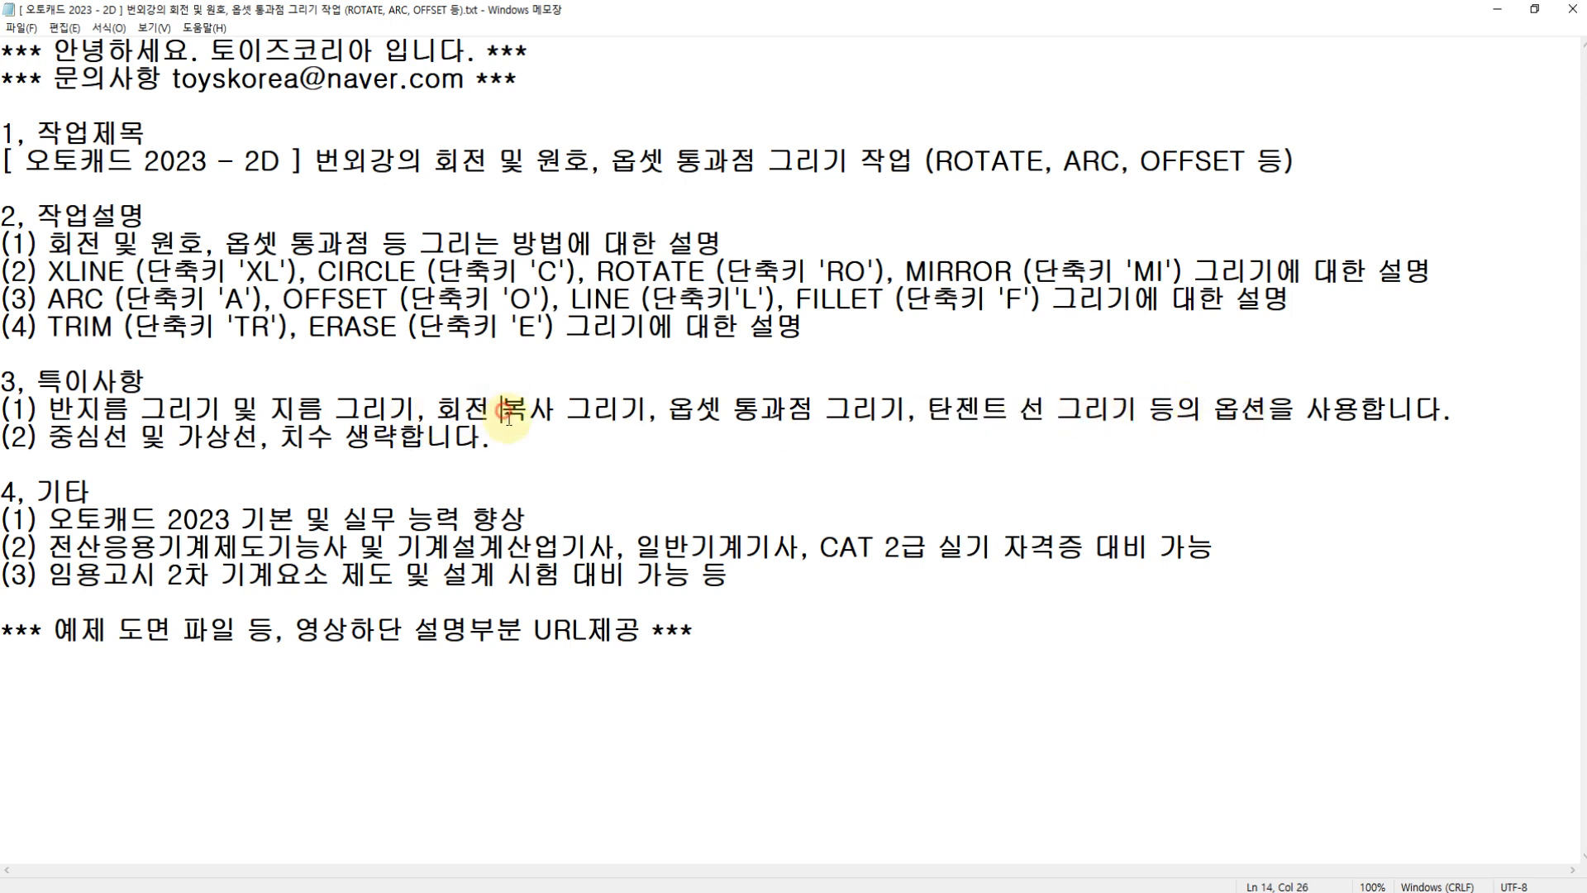
{"action": "left_click", "coordinate": [537, 472]}
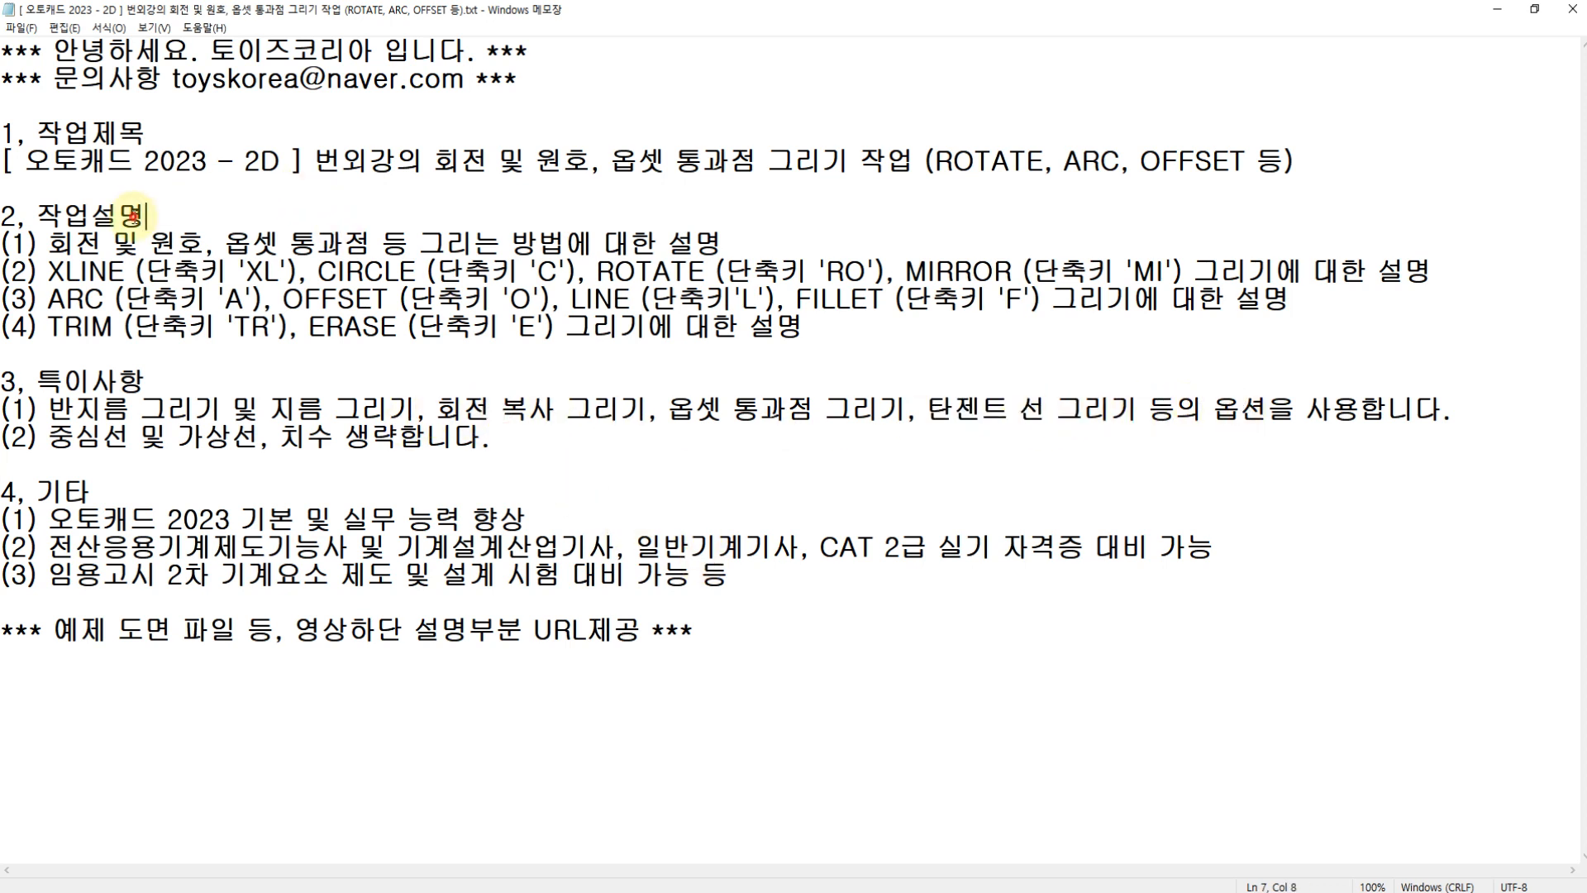
{"action": "left_click", "coordinate": [201, 143]}
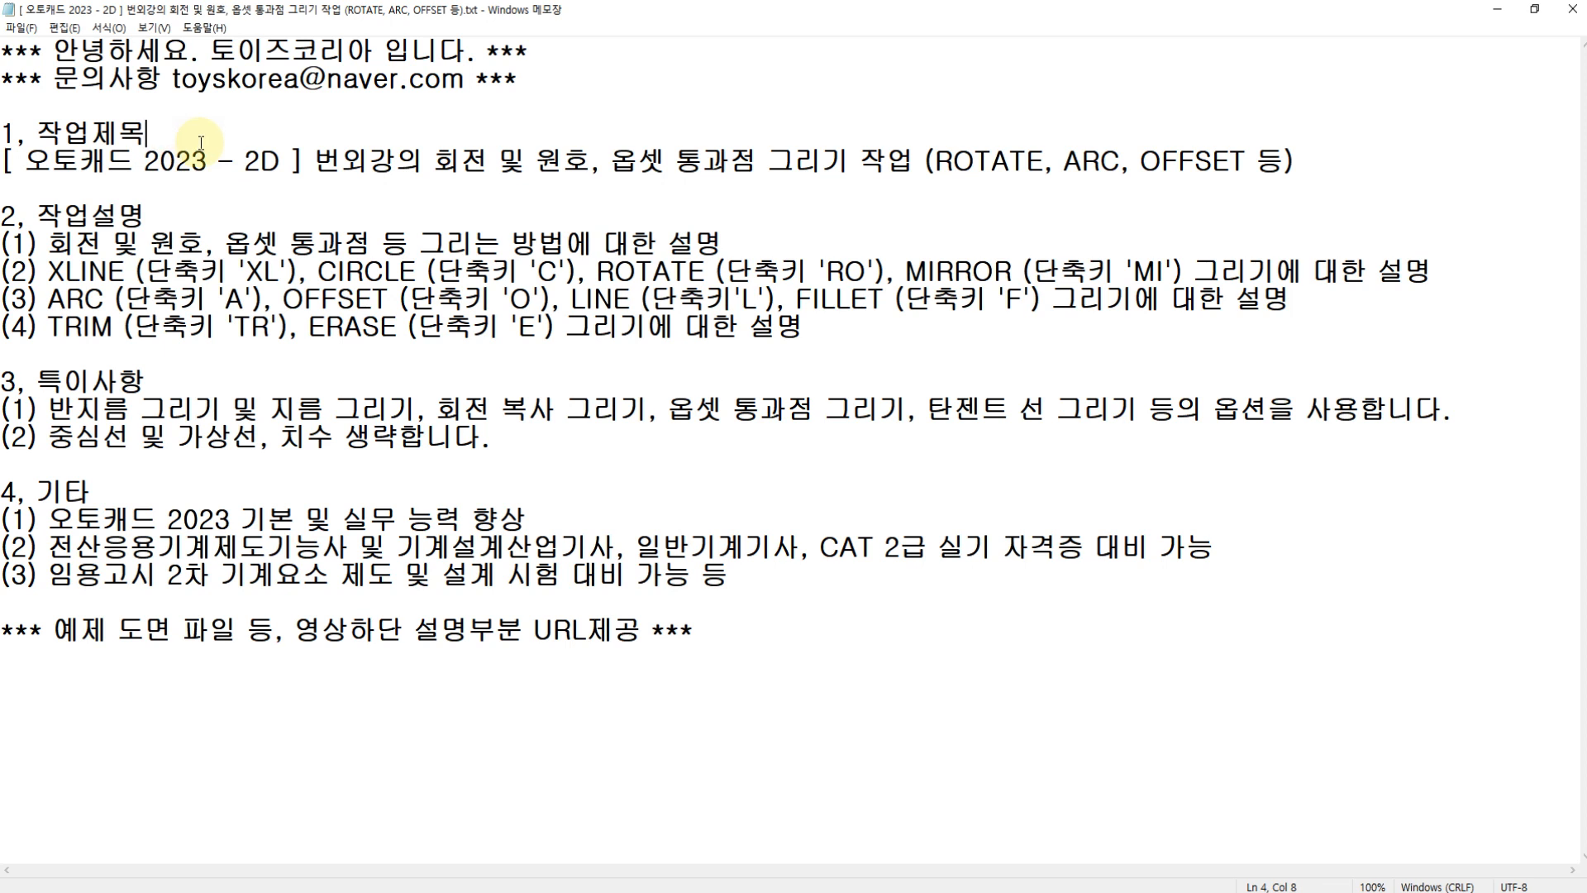